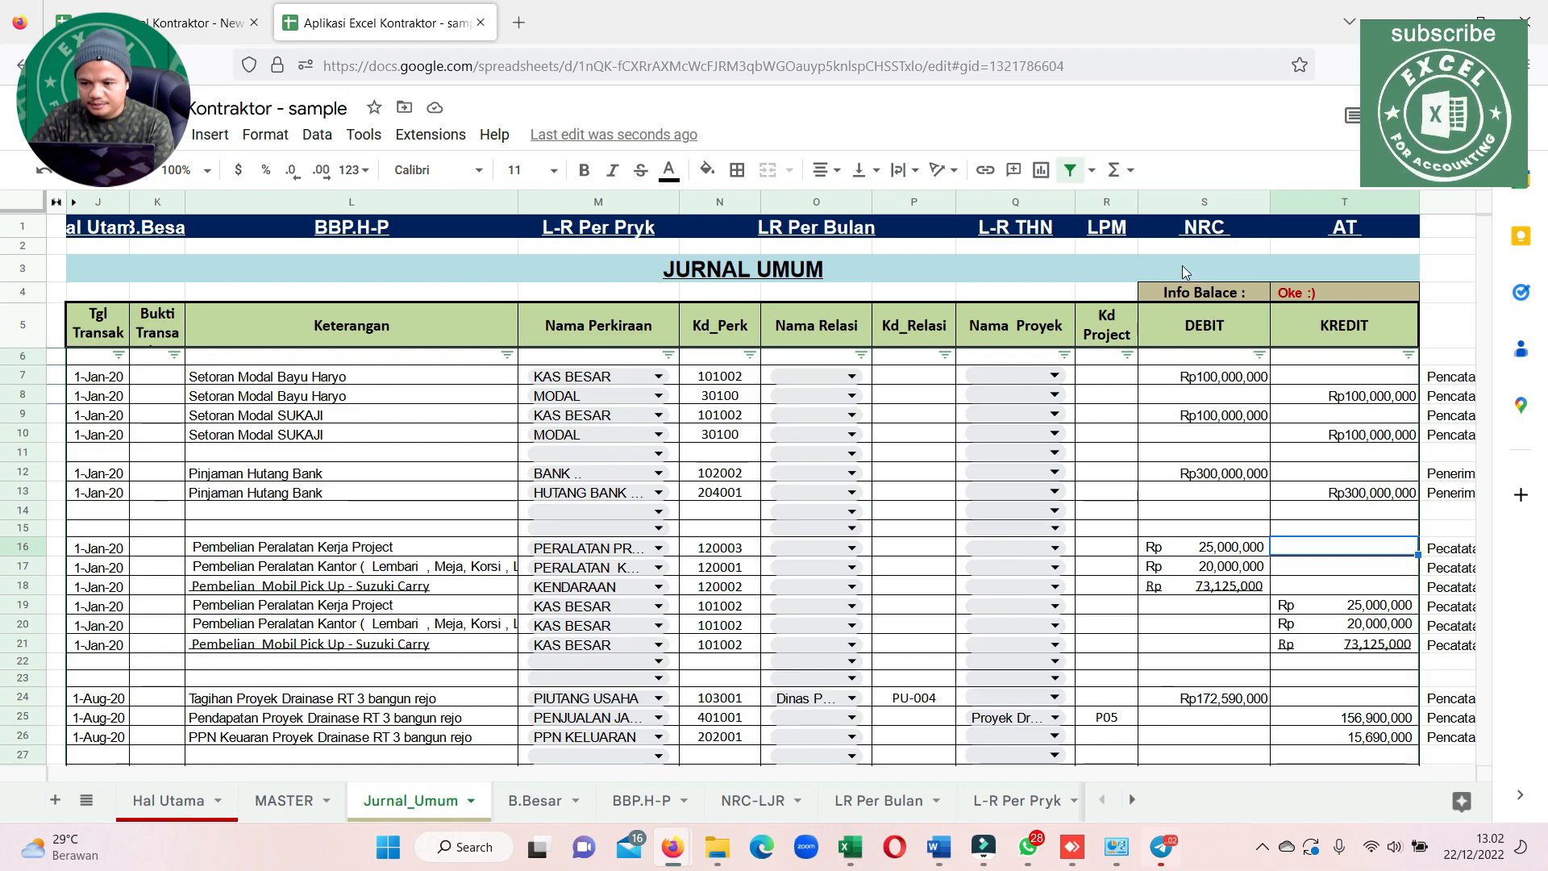
Narrow the KREDIT column of the general journal slightly
{"action": "mouse_move", "coordinate": [1266, 216]}
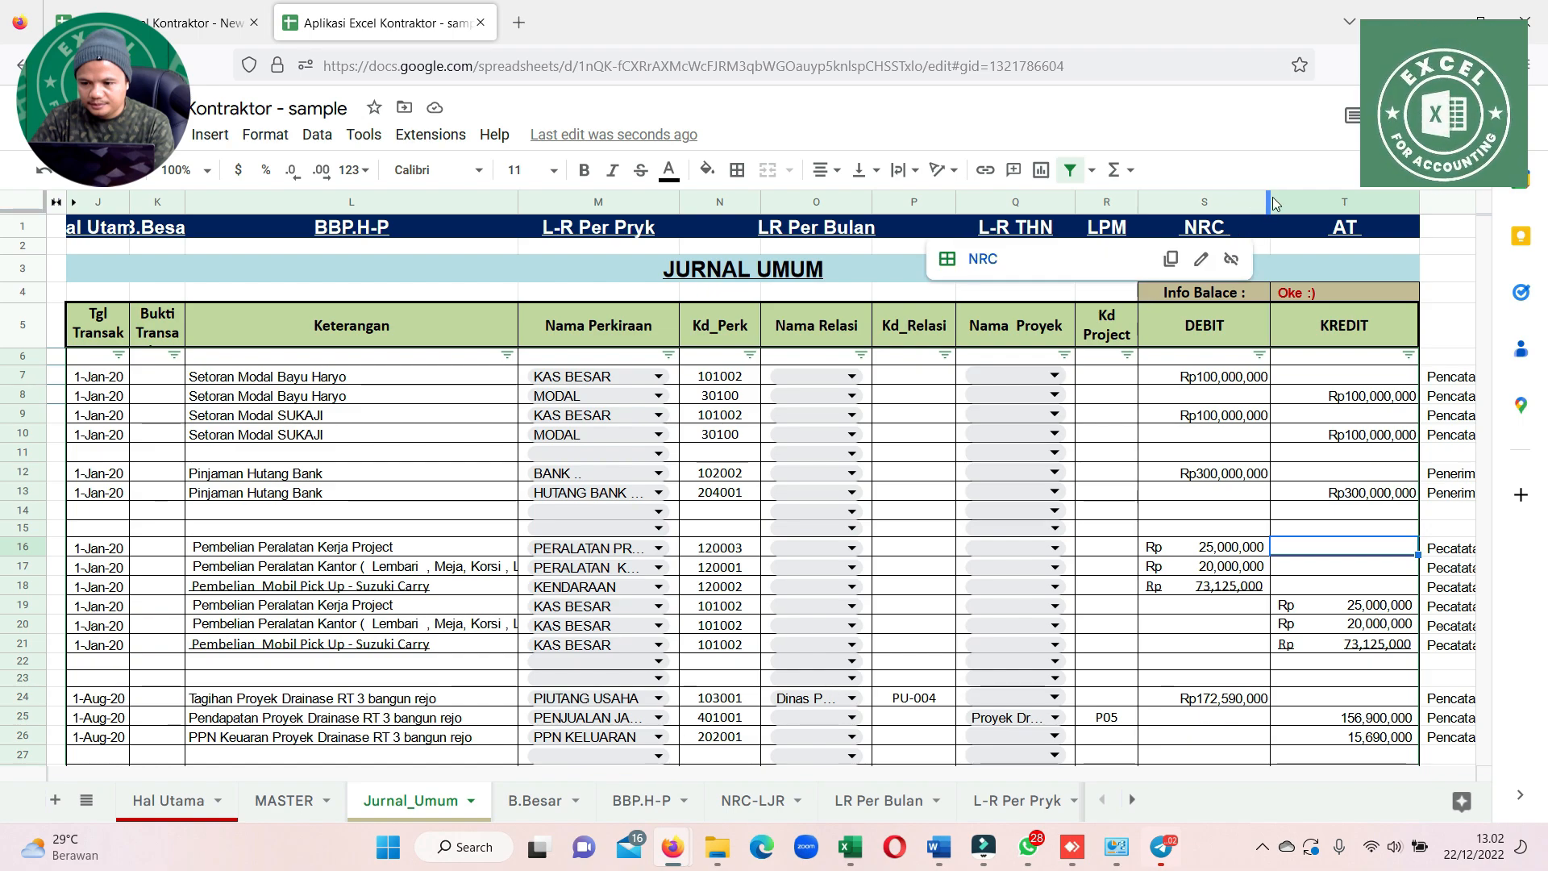
{"action": "left_click", "coordinate": [1308, 378]}
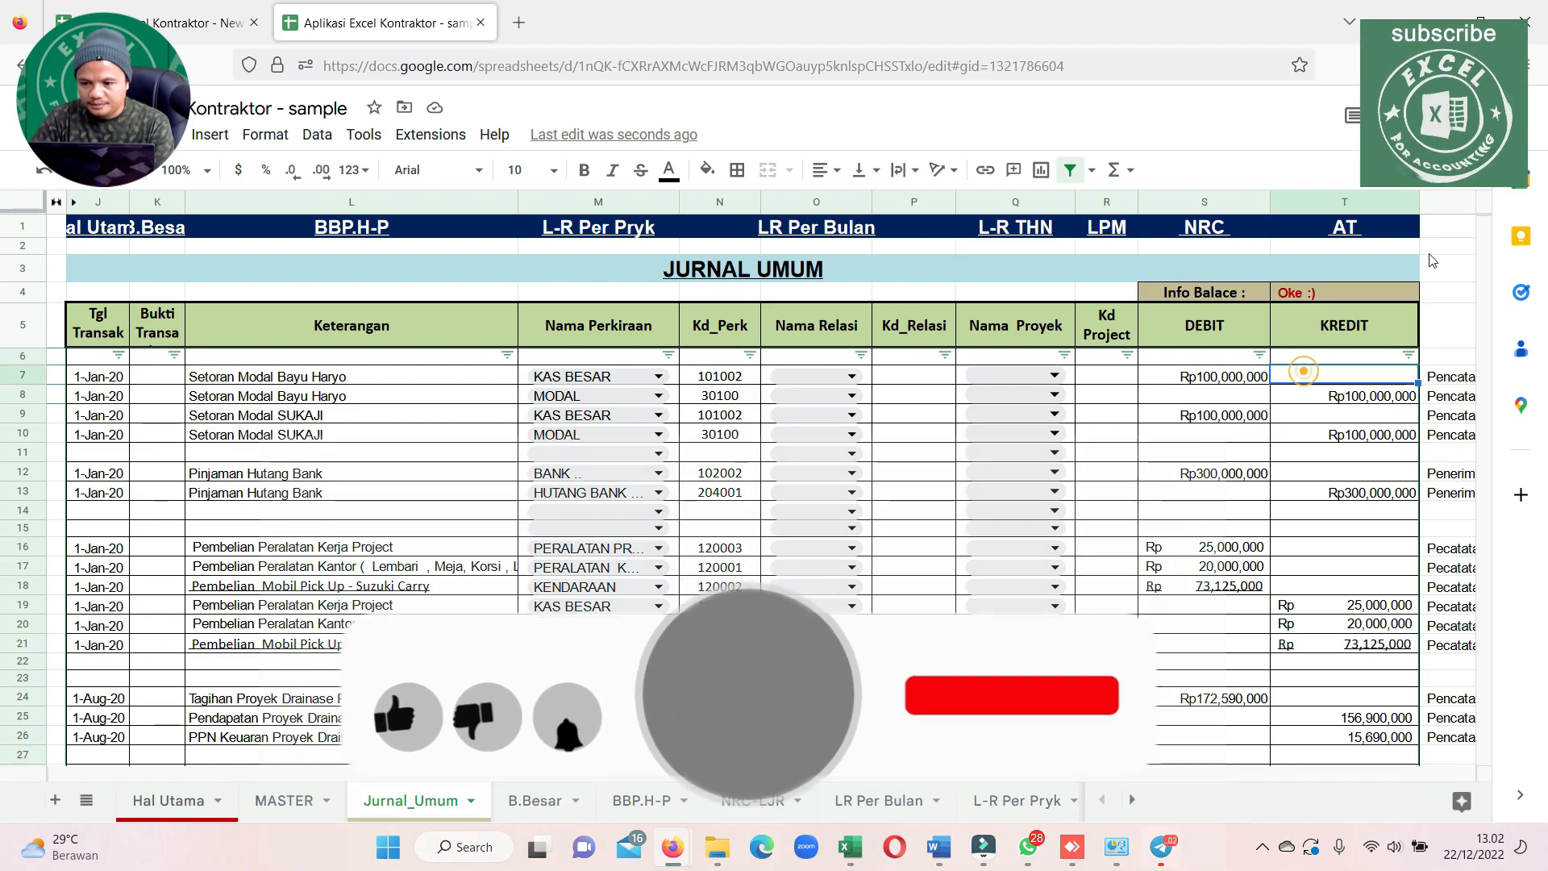
{"action": "left_click_drag", "start_coordinate": [1417, 208], "coordinate": [1408, 223]}
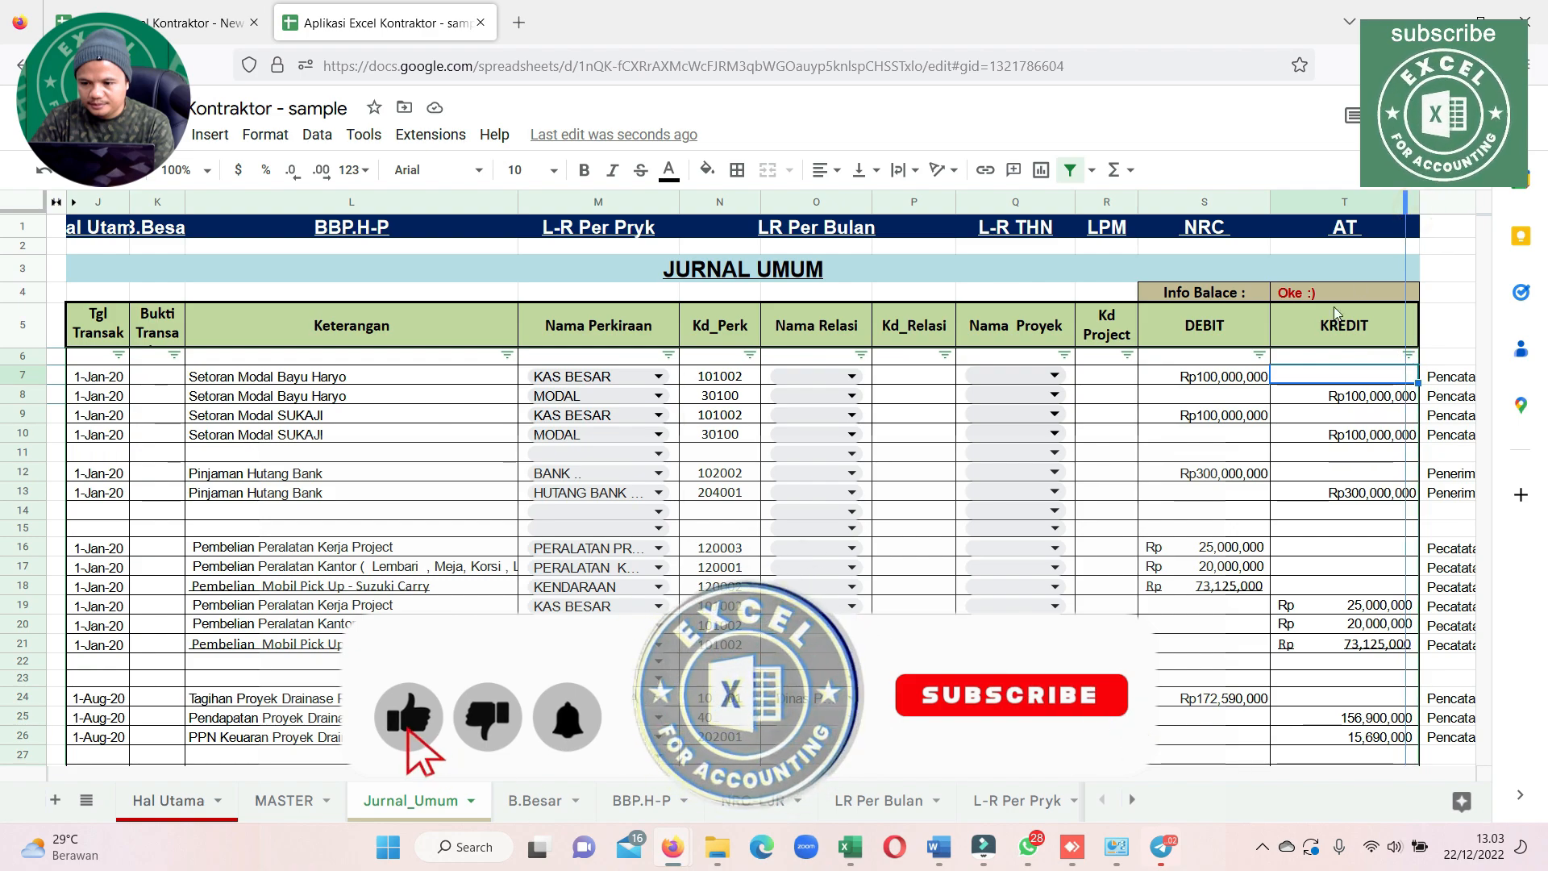
Open the Hal Utama sheet and go through its module list from Buku Besar down to Laporan Perobahan Modal
{"action": "left_click", "coordinate": [168, 800]}
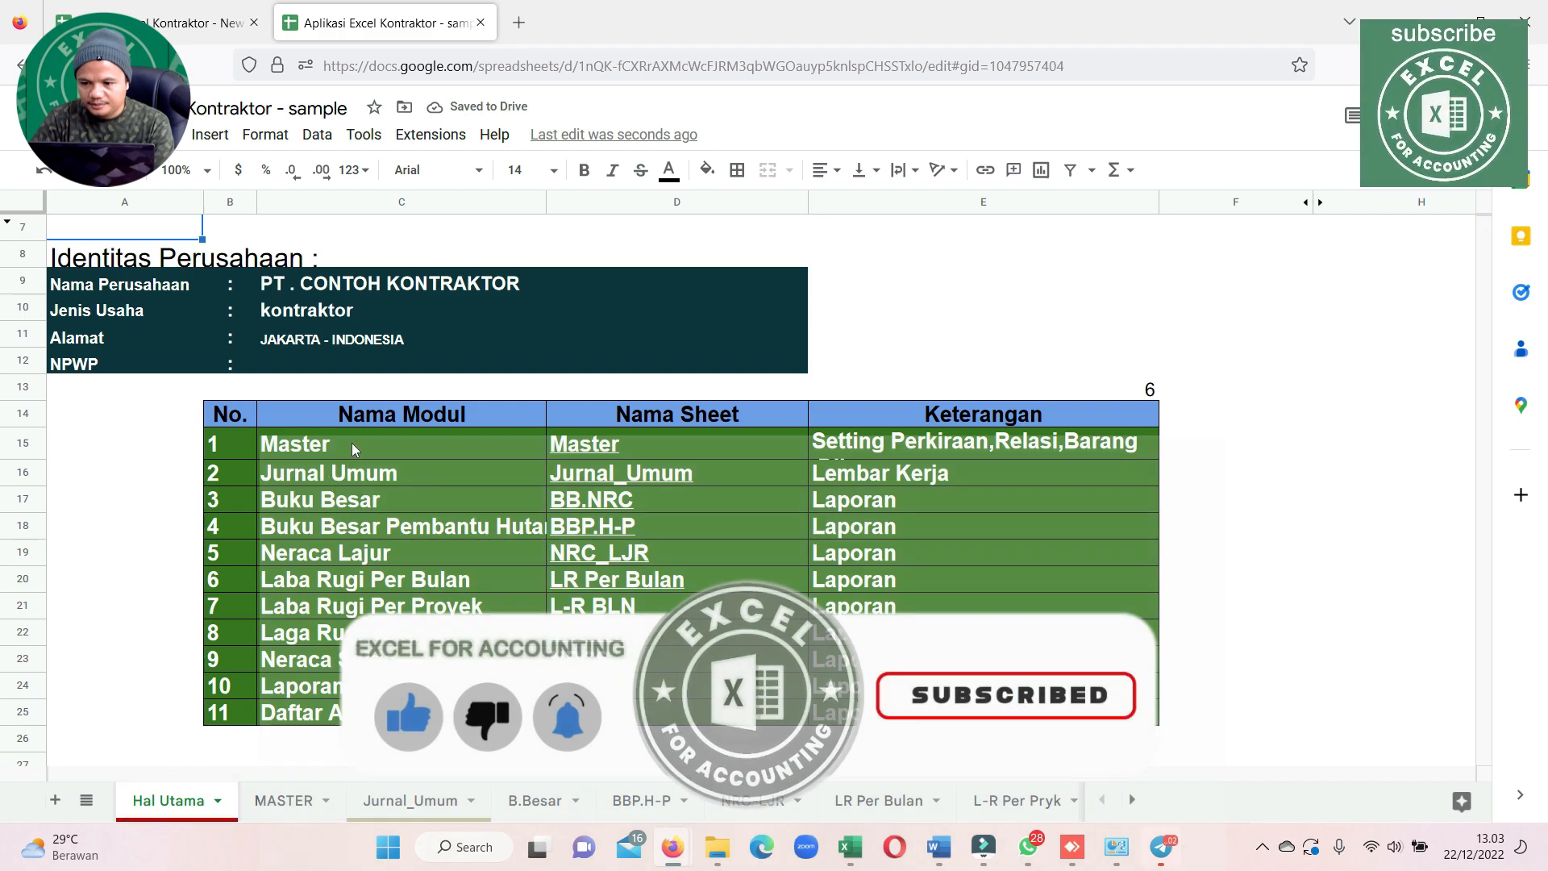
{"action": "left_click", "coordinate": [386, 503]}
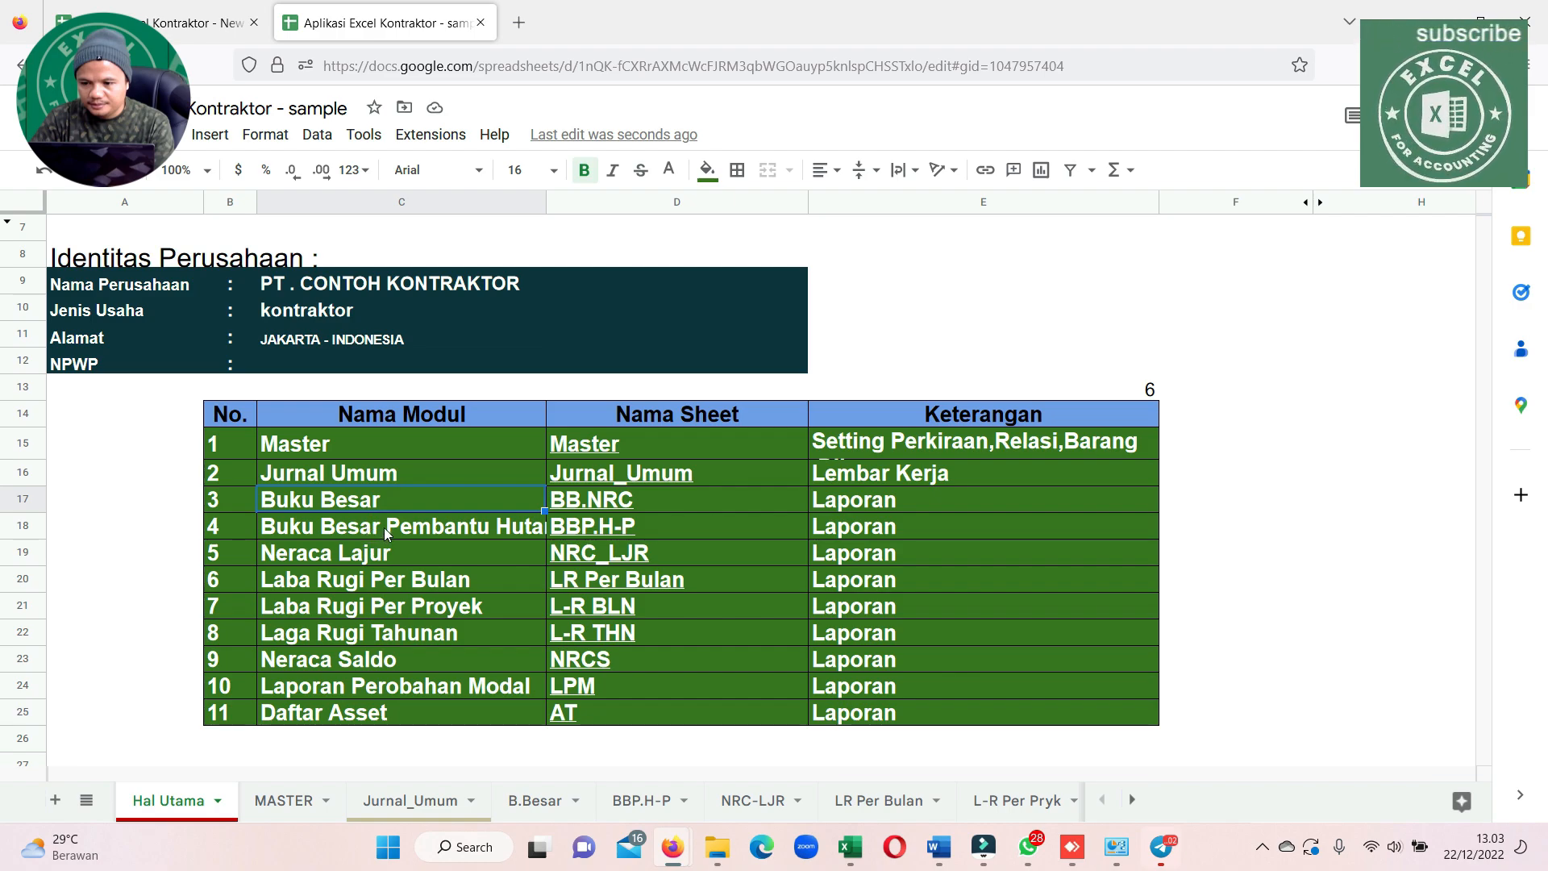
{"action": "left_click", "coordinate": [384, 527]}
{"action": "left_click", "coordinate": [366, 553]}
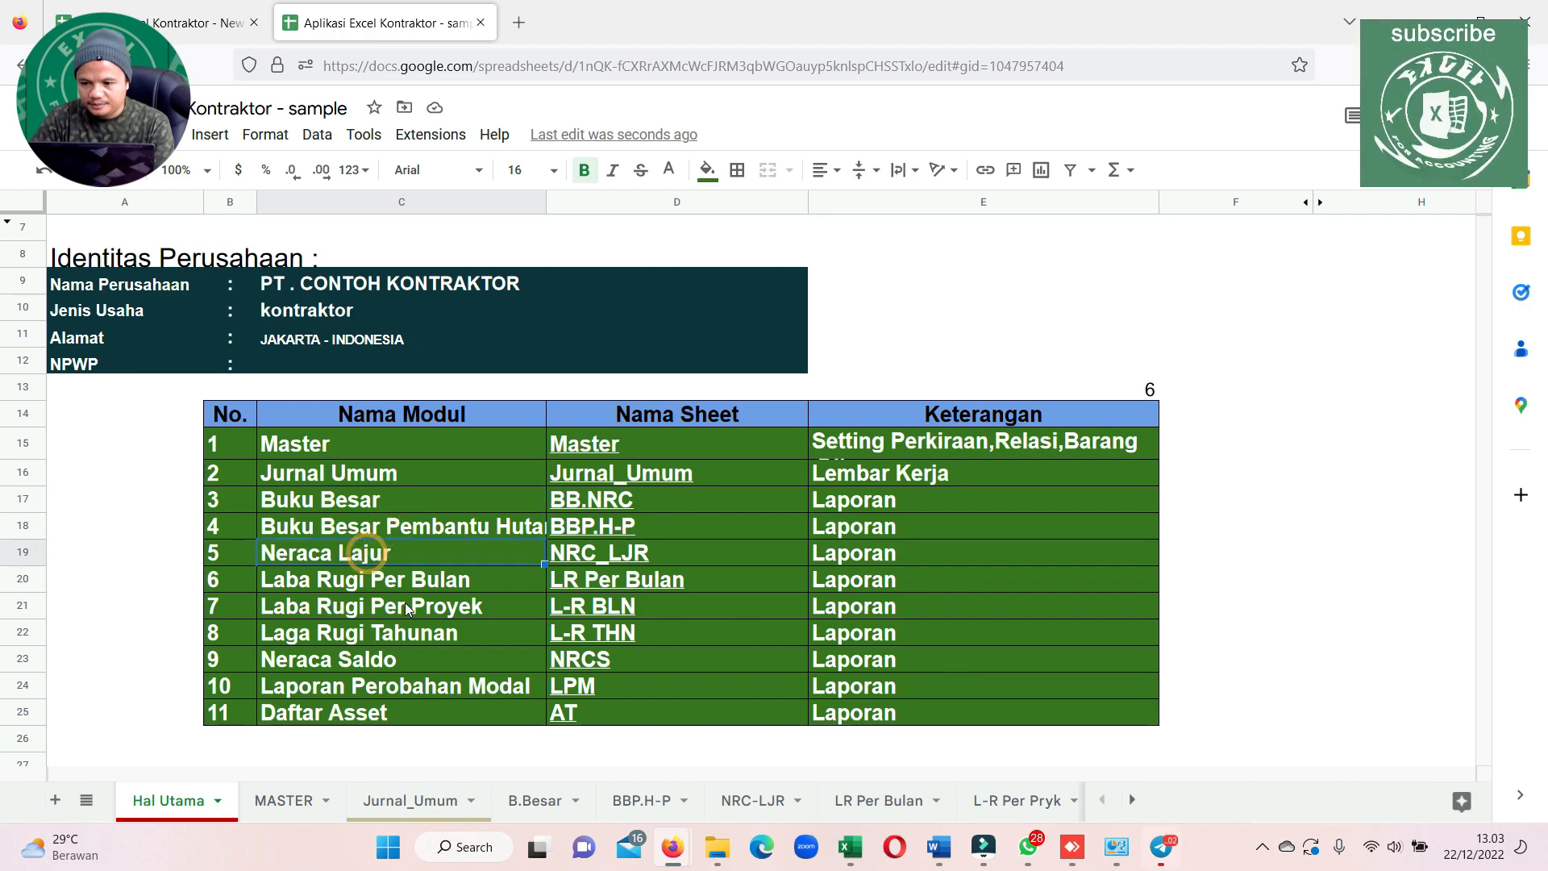
{"action": "left_click", "coordinate": [424, 581]}
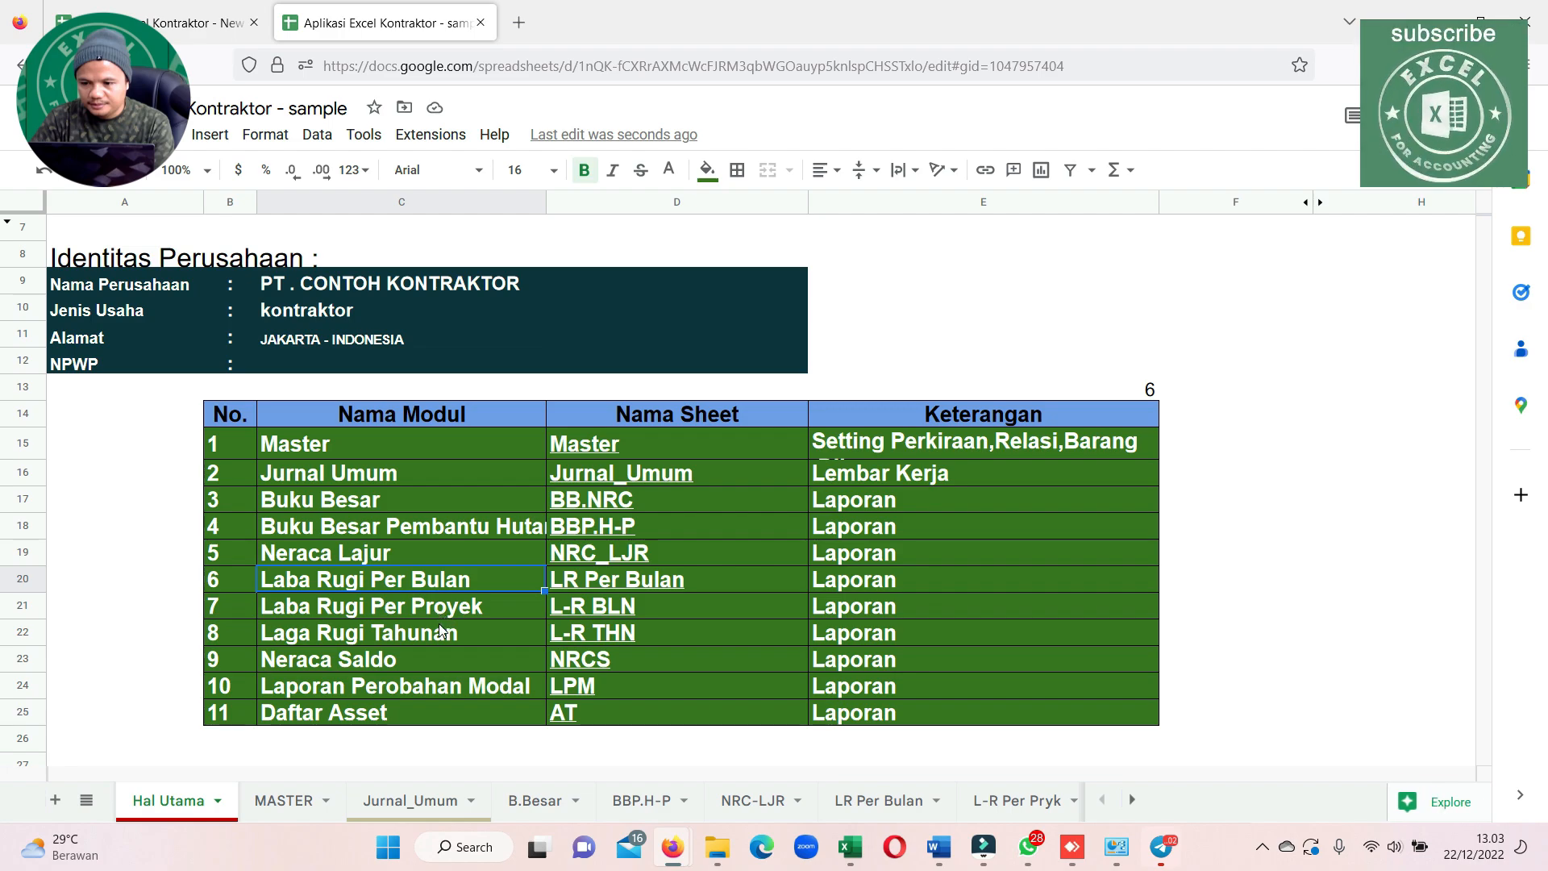
{"action": "left_click", "coordinate": [436, 635]}
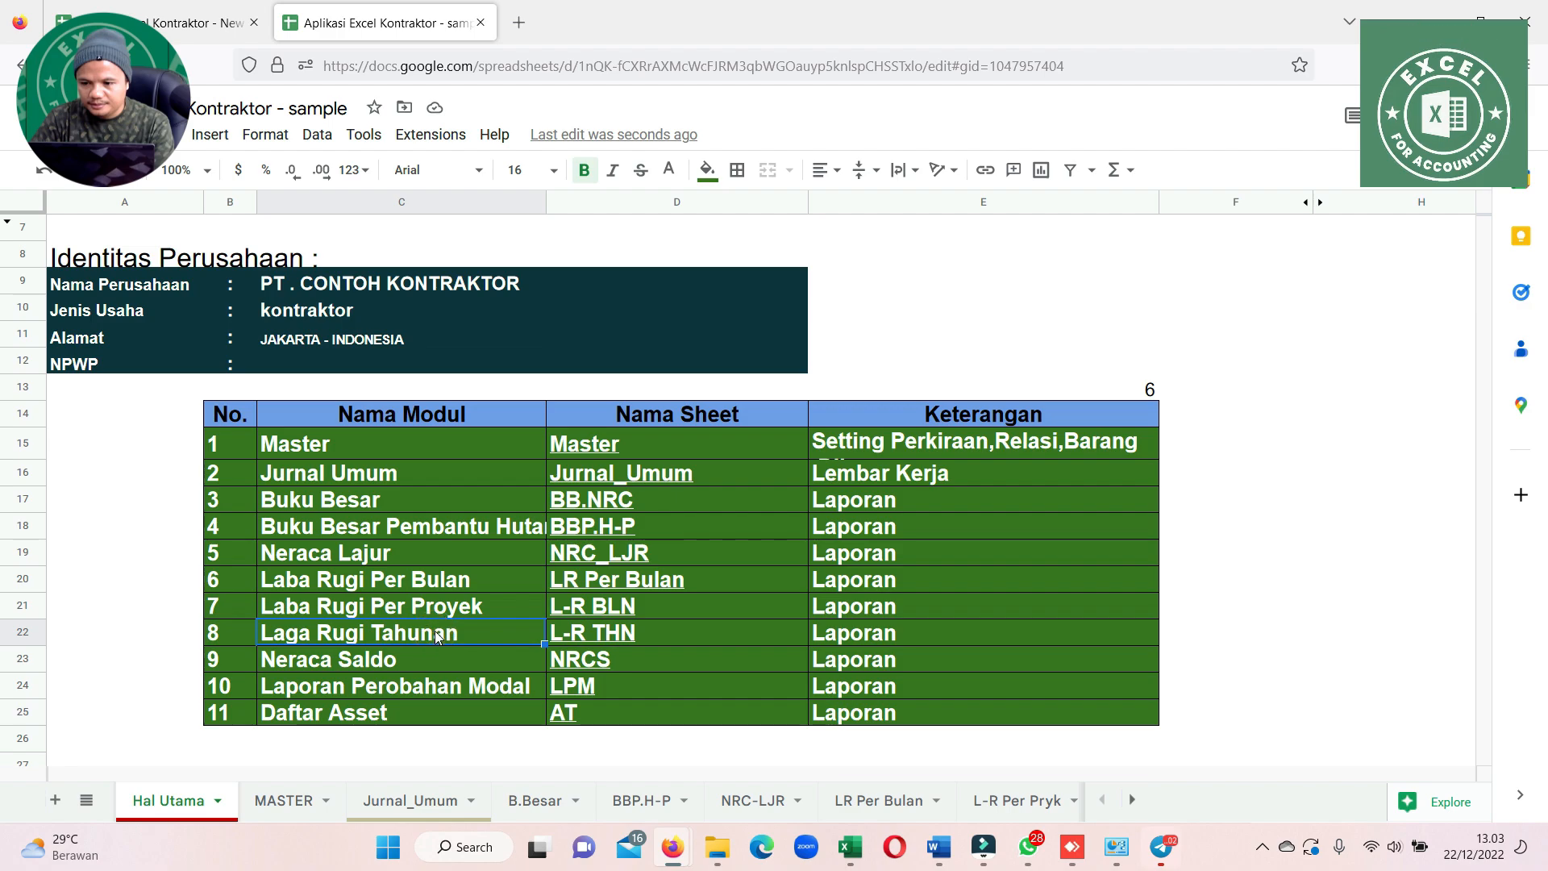
{"action": "left_click", "coordinate": [404, 660]}
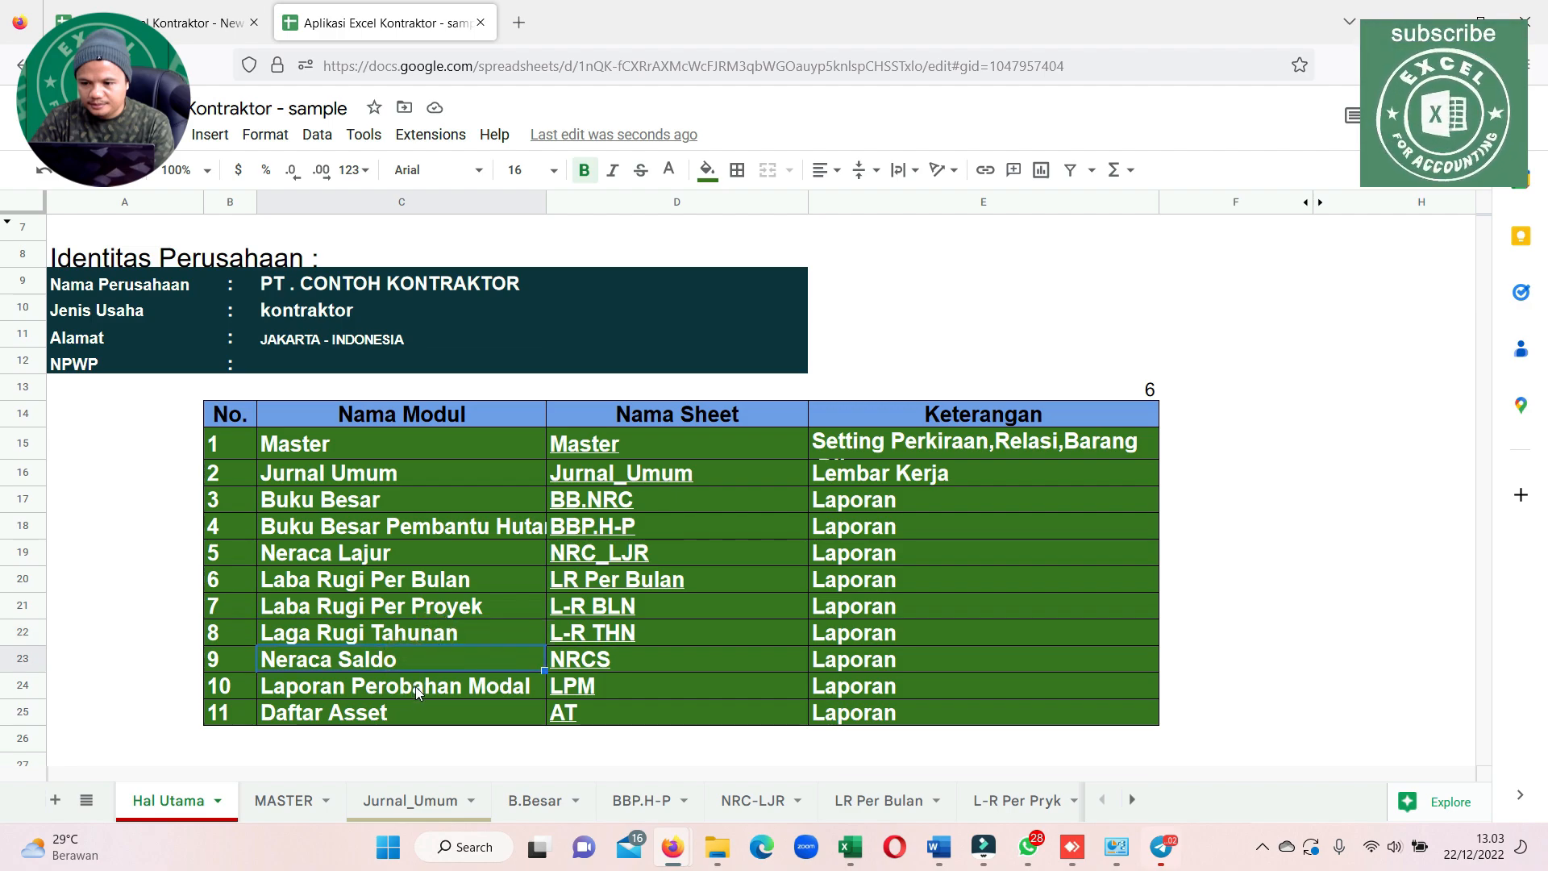
{"action": "left_click", "coordinate": [415, 686]}
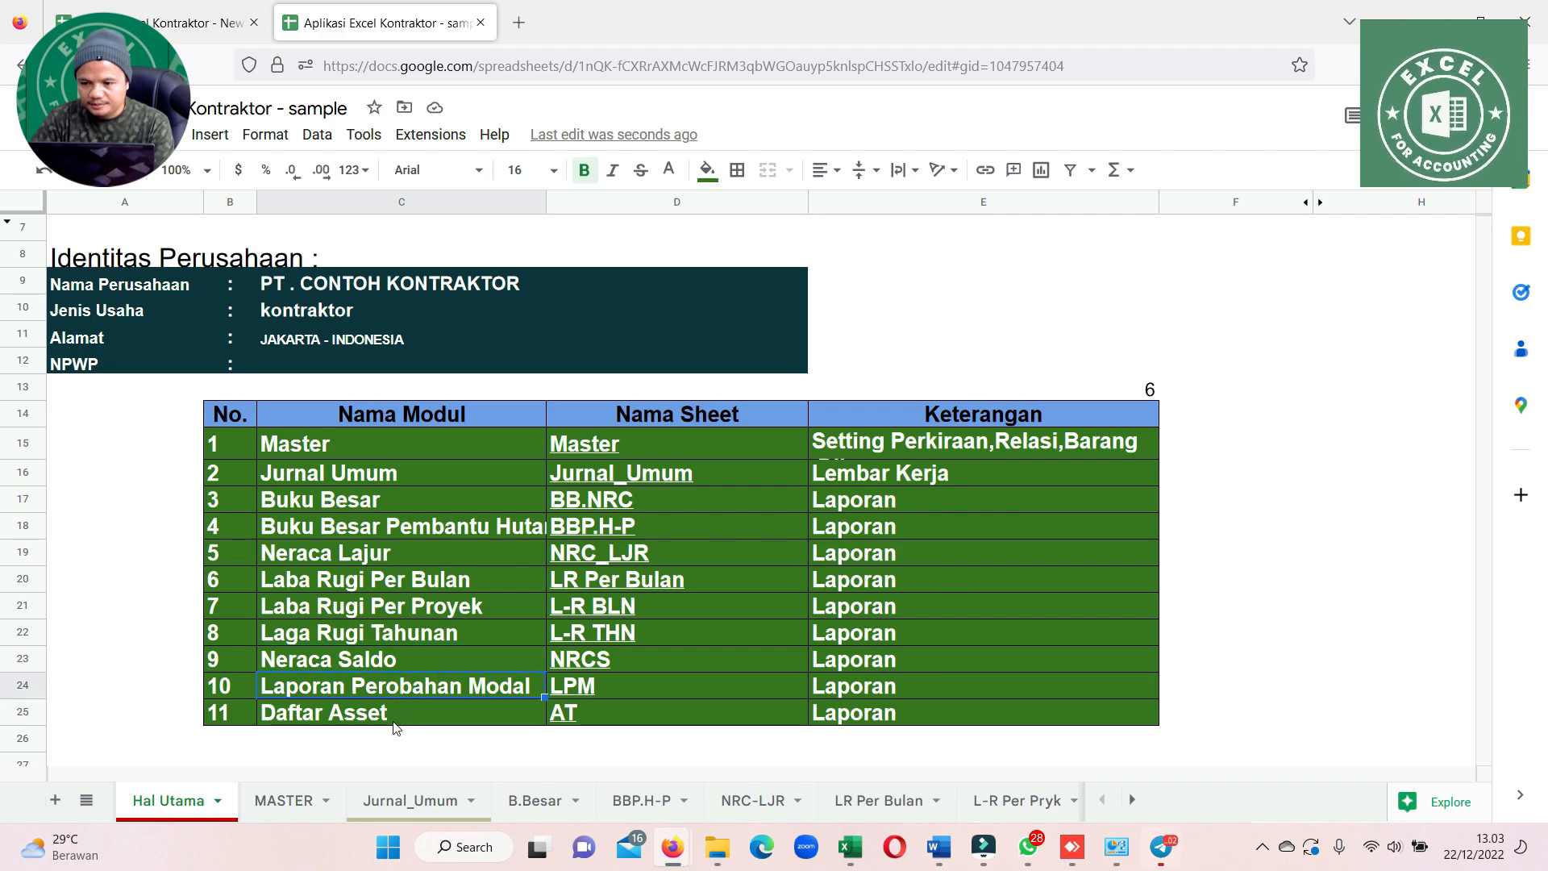
Freeze the Jurnal_Umum sheet's header rows up to row 6
{"action": "left_click", "coordinate": [413, 801]}
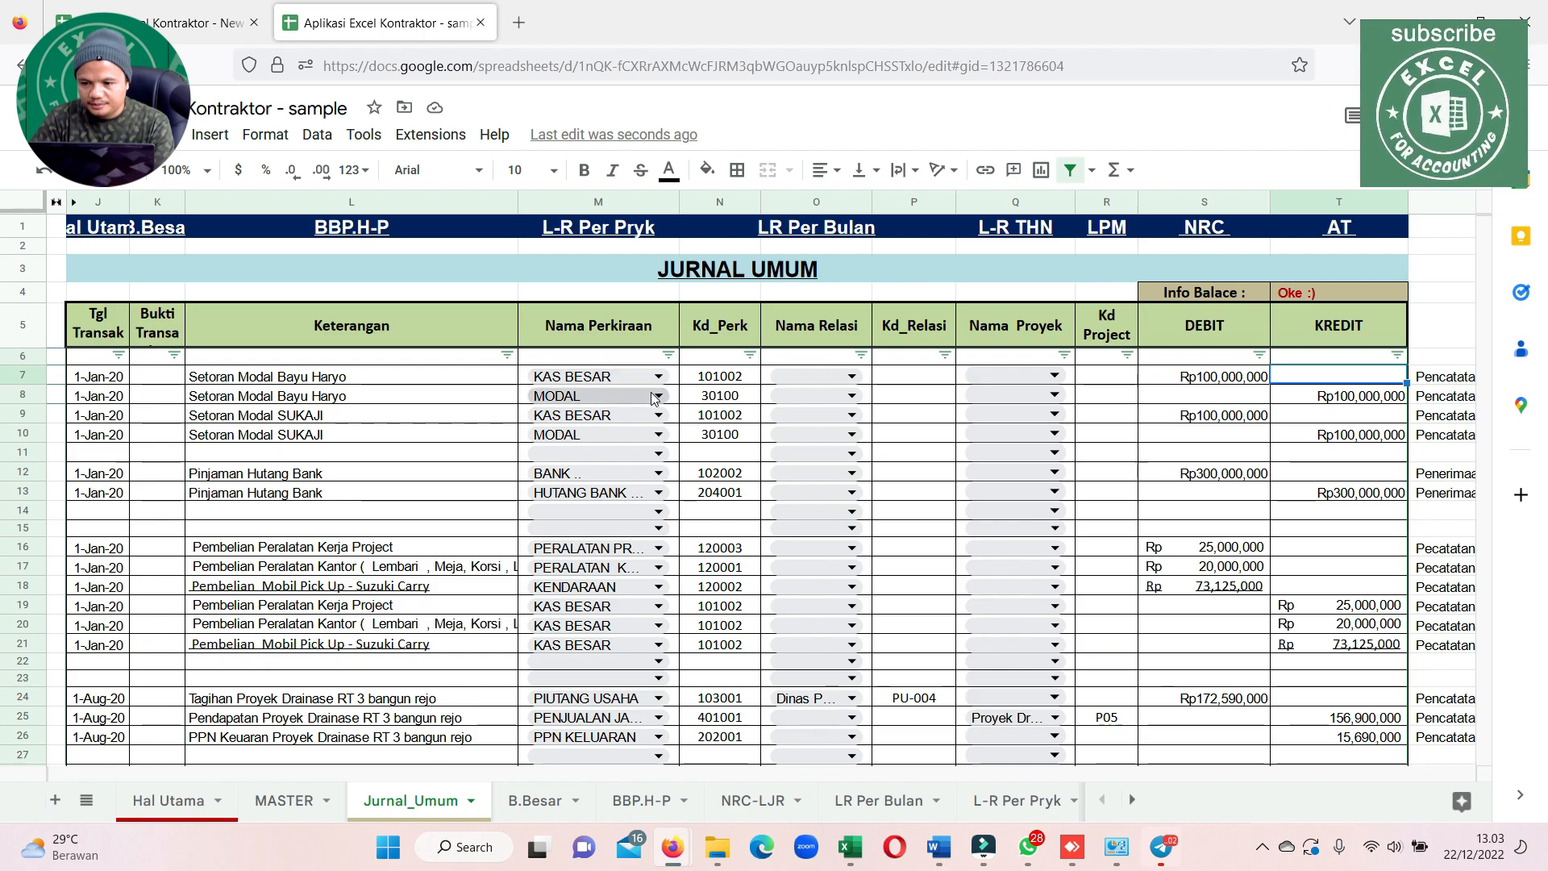
{"action": "scroll", "coordinate": [659, 390], "scroll_direction": "down", "scroll_amount": 2}
{"action": "scroll", "coordinate": [660, 390], "scroll_direction": "down", "scroll_amount": 10}
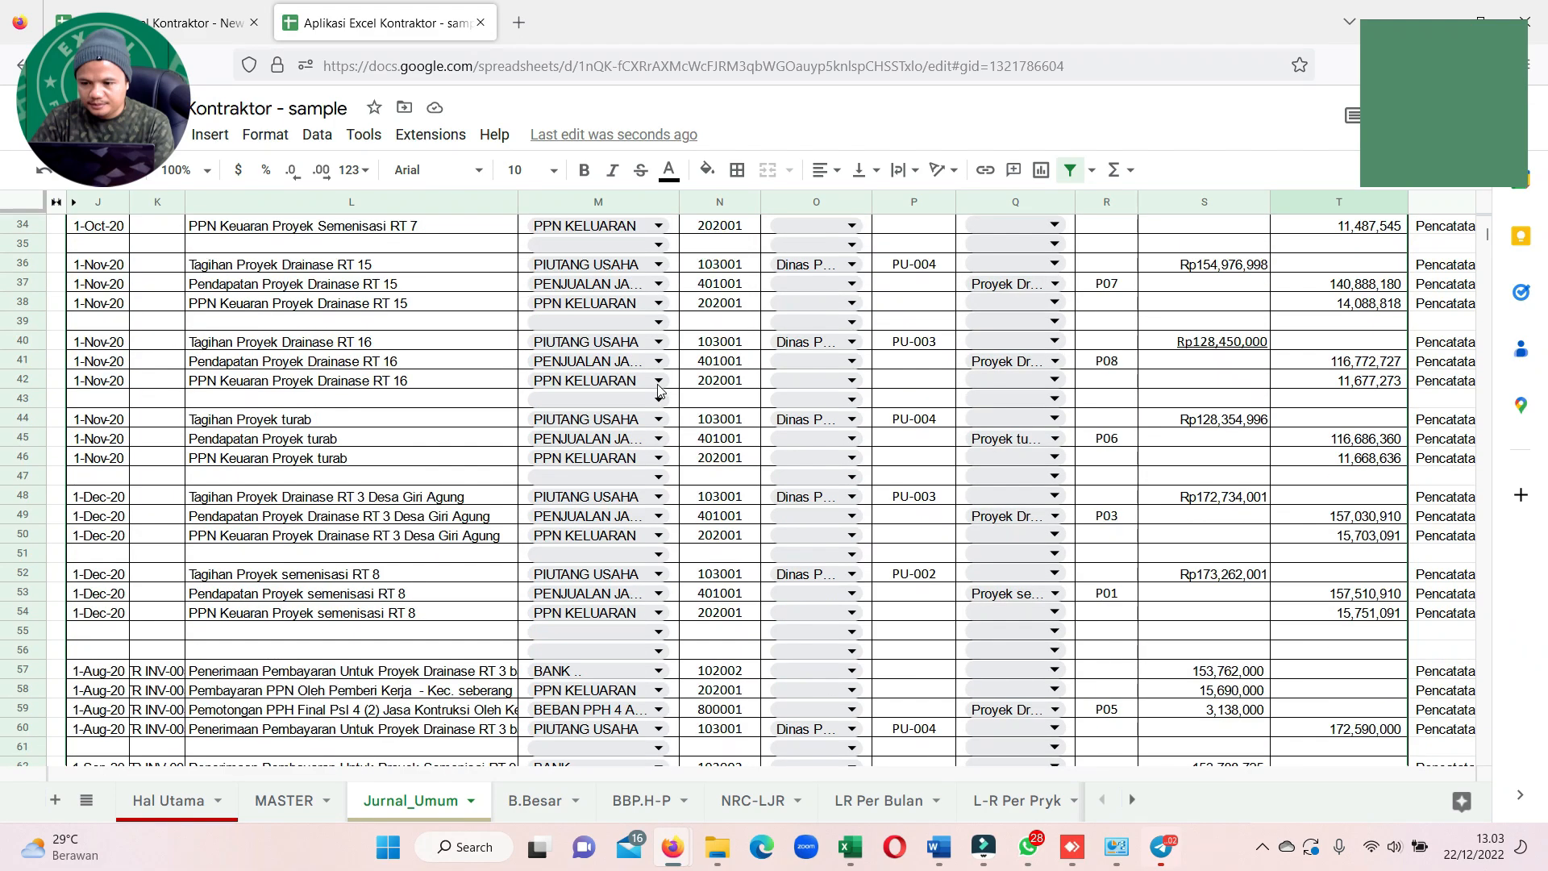
{"action": "scroll", "coordinate": [660, 390], "scroll_direction": "up", "scroll_amount": 15}
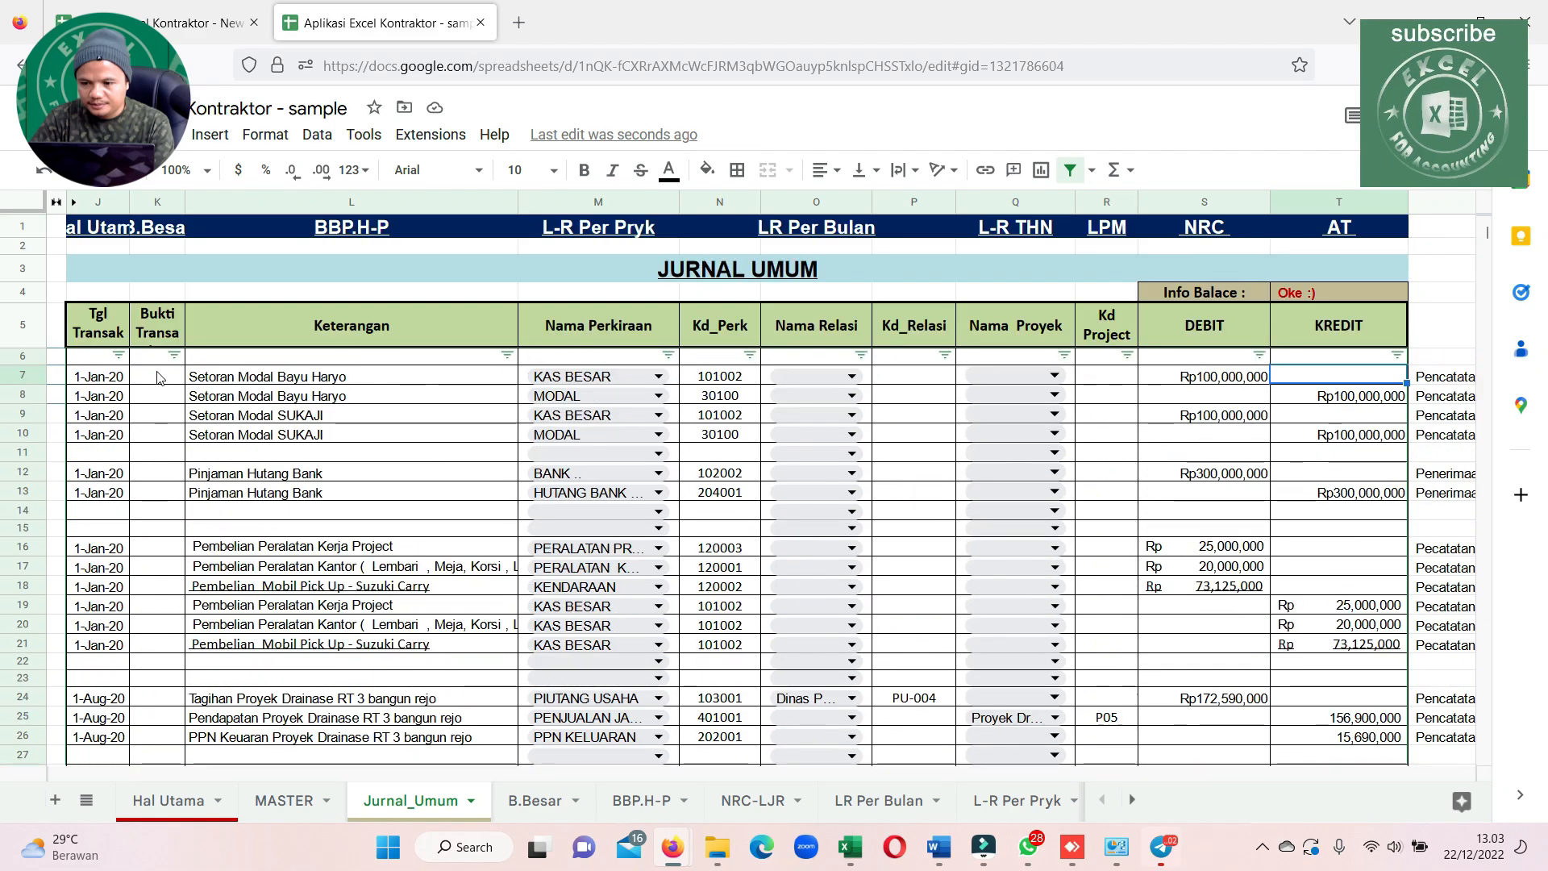
{"action": "left_click_drag", "start_coordinate": [157, 355], "coordinate": [320, 436]}
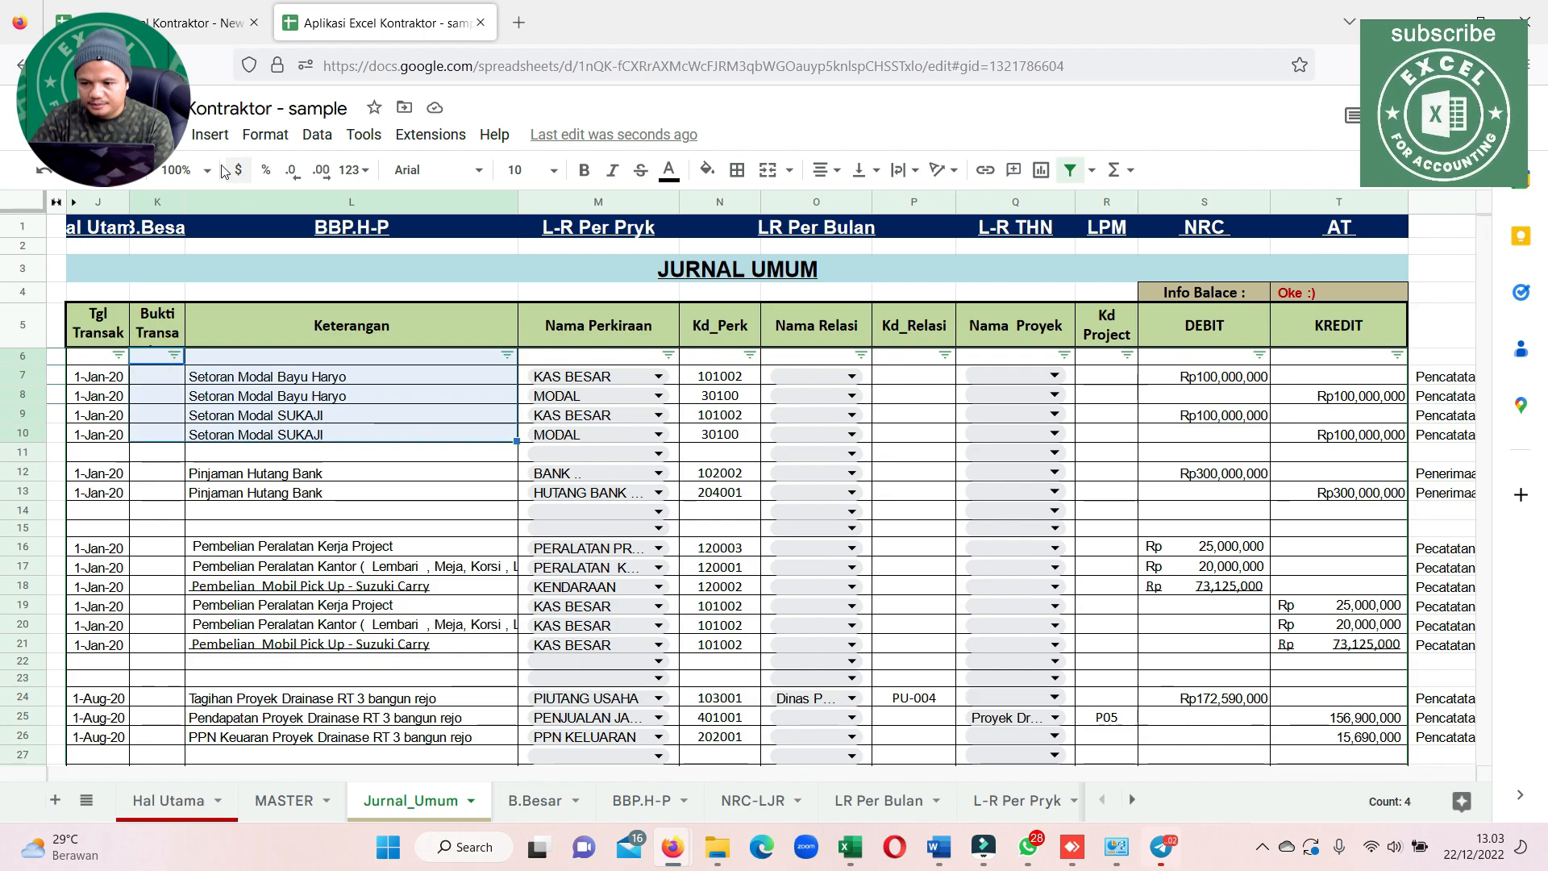
{"action": "left_click", "coordinate": [166, 134]}
{"action": "left_click", "coordinate": [239, 198]}
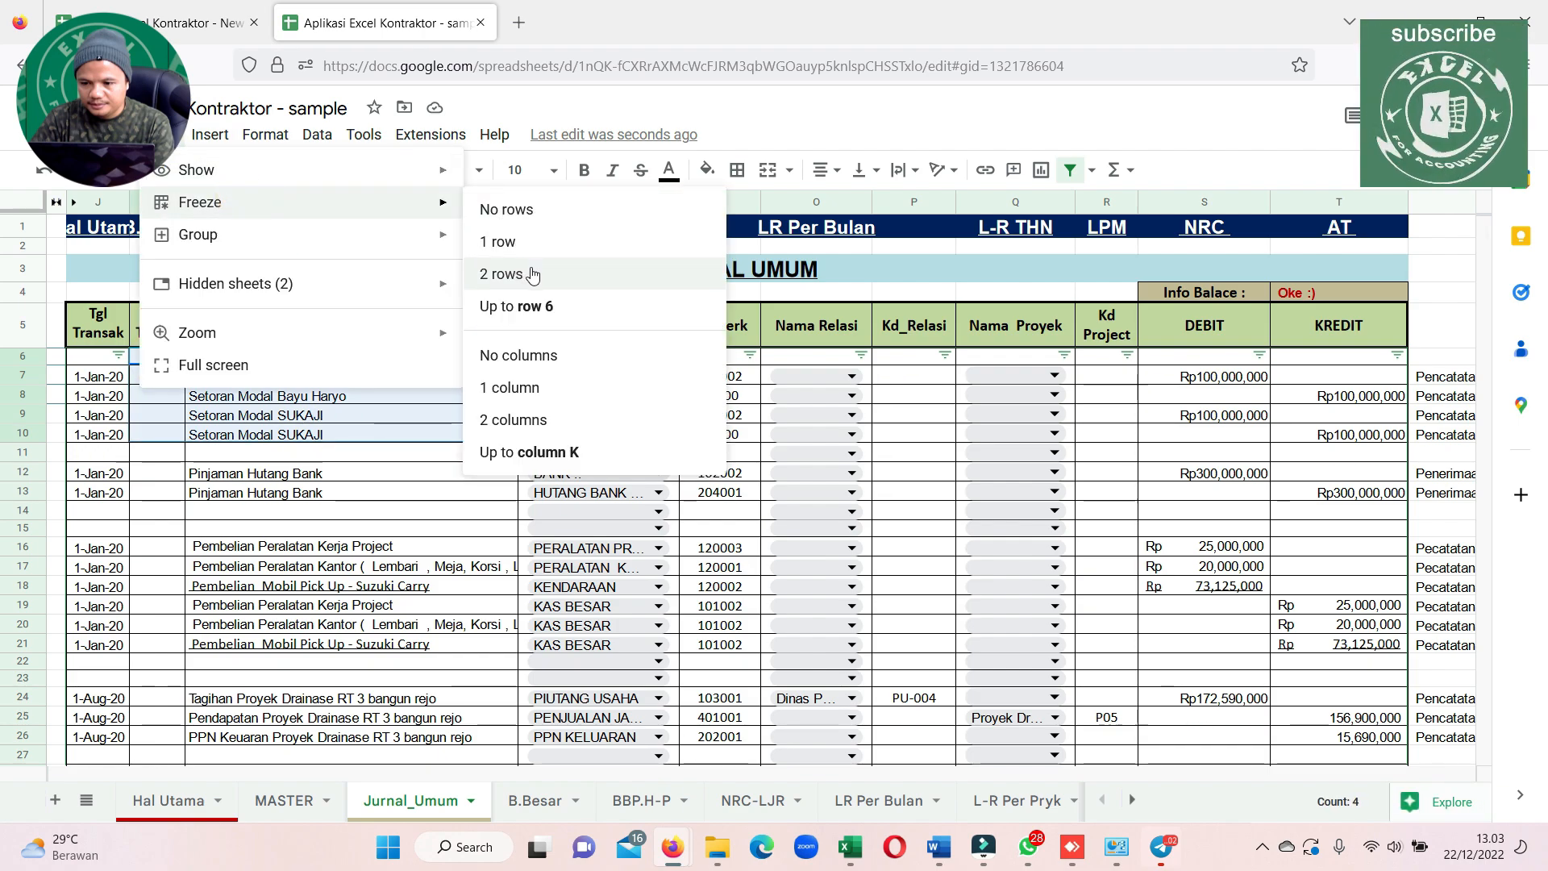
{"action": "left_click", "coordinate": [532, 308]}
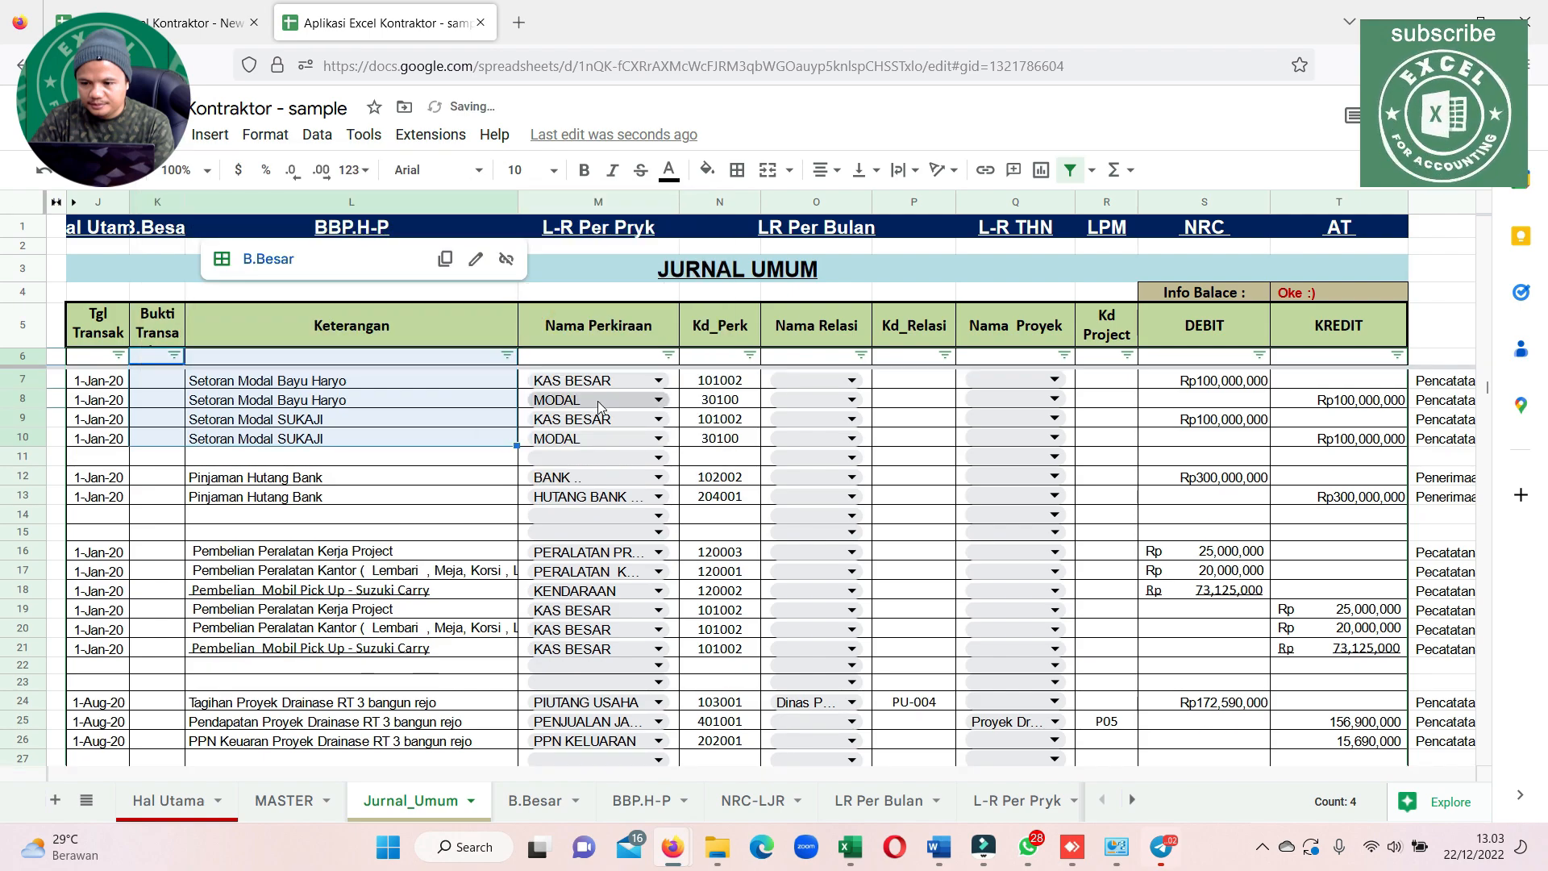
{"action": "scroll", "coordinate": [598, 400], "scroll_direction": "down", "scroll_amount": 7}
{"action": "scroll", "coordinate": [617, 428], "scroll_direction": "up", "scroll_amount": 7}
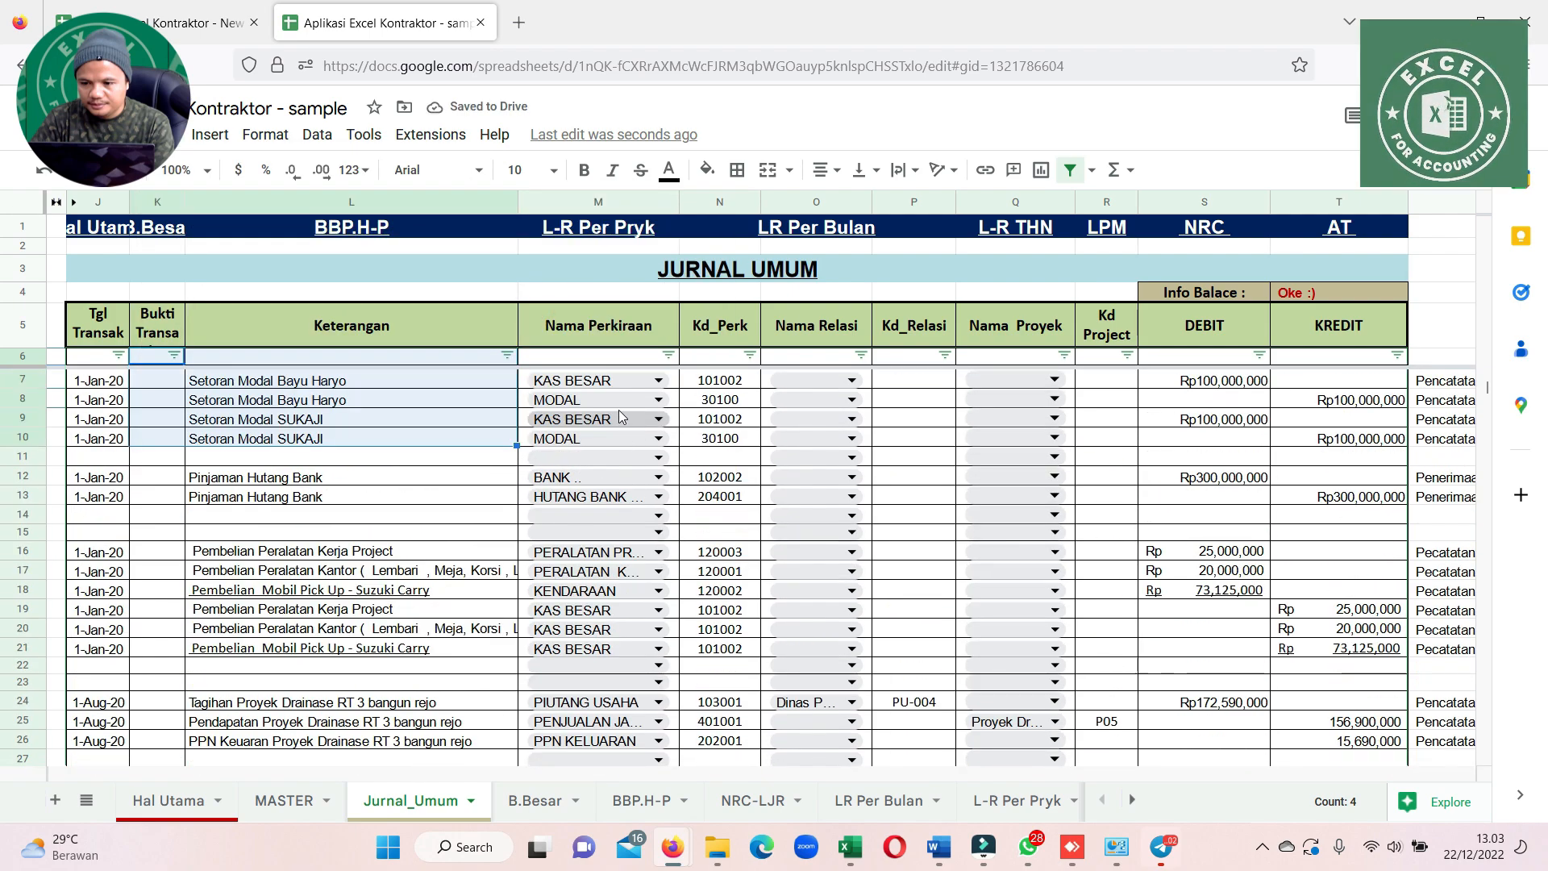
Examine the account names offered for Nama Perkiraan in row 7, from ASSET LANCAR through PENDAPATAN (BEBAN) LAIN - LAIN, without changing the entry
{"action": "left_click", "coordinate": [401, 395]}
{"action": "left_click", "coordinate": [659, 380]}
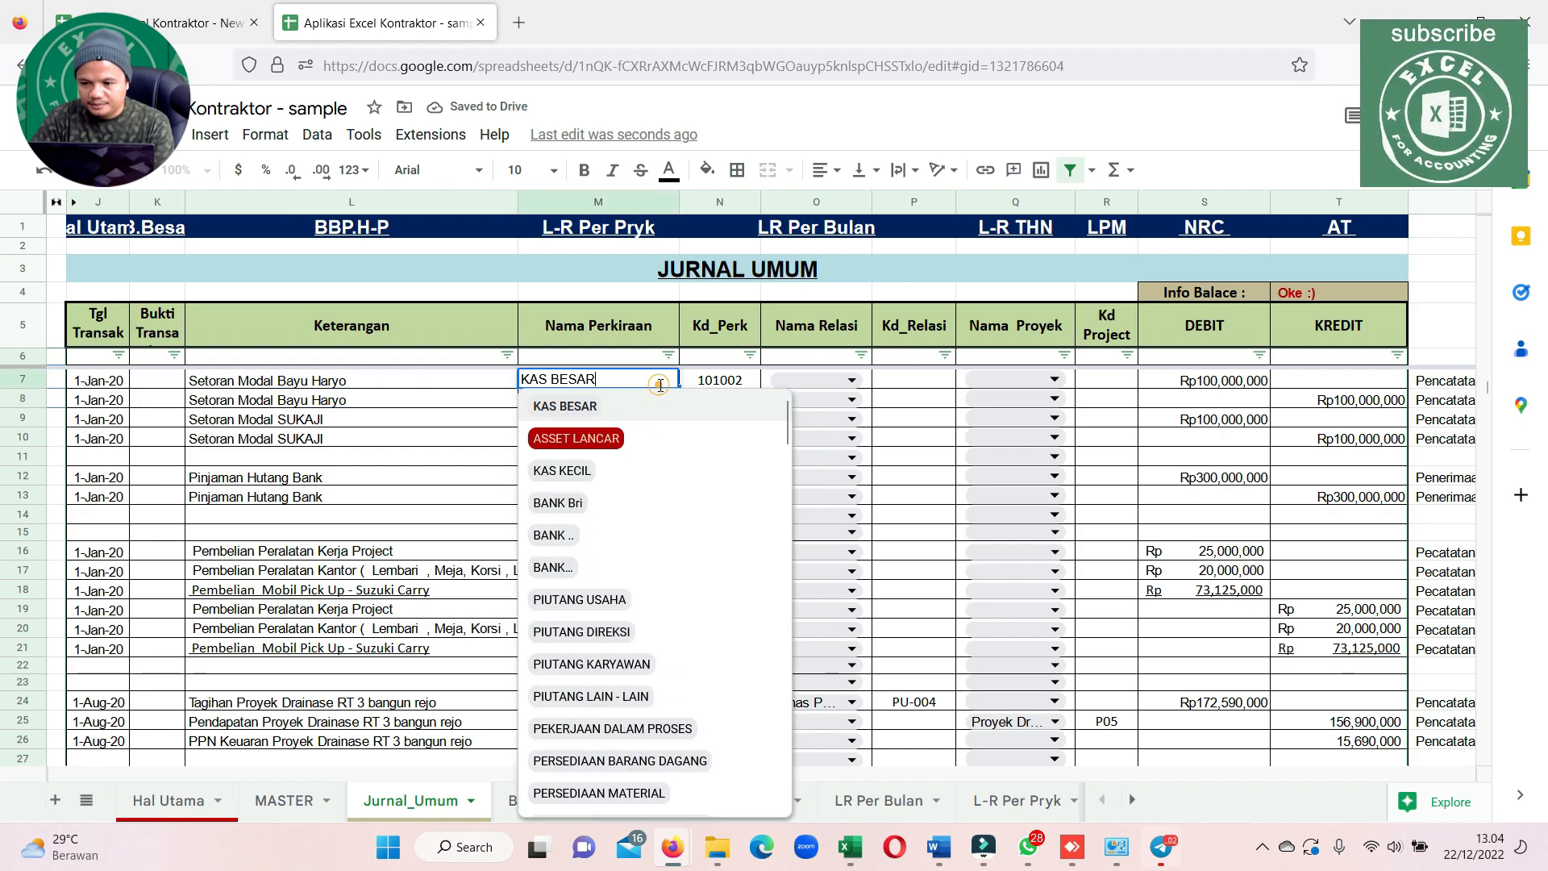
{"action": "scroll", "coordinate": [657, 434], "scroll_direction": "down", "scroll_amount": 1}
{"action": "scroll", "coordinate": [657, 436], "scroll_direction": "down", "scroll_amount": 15}
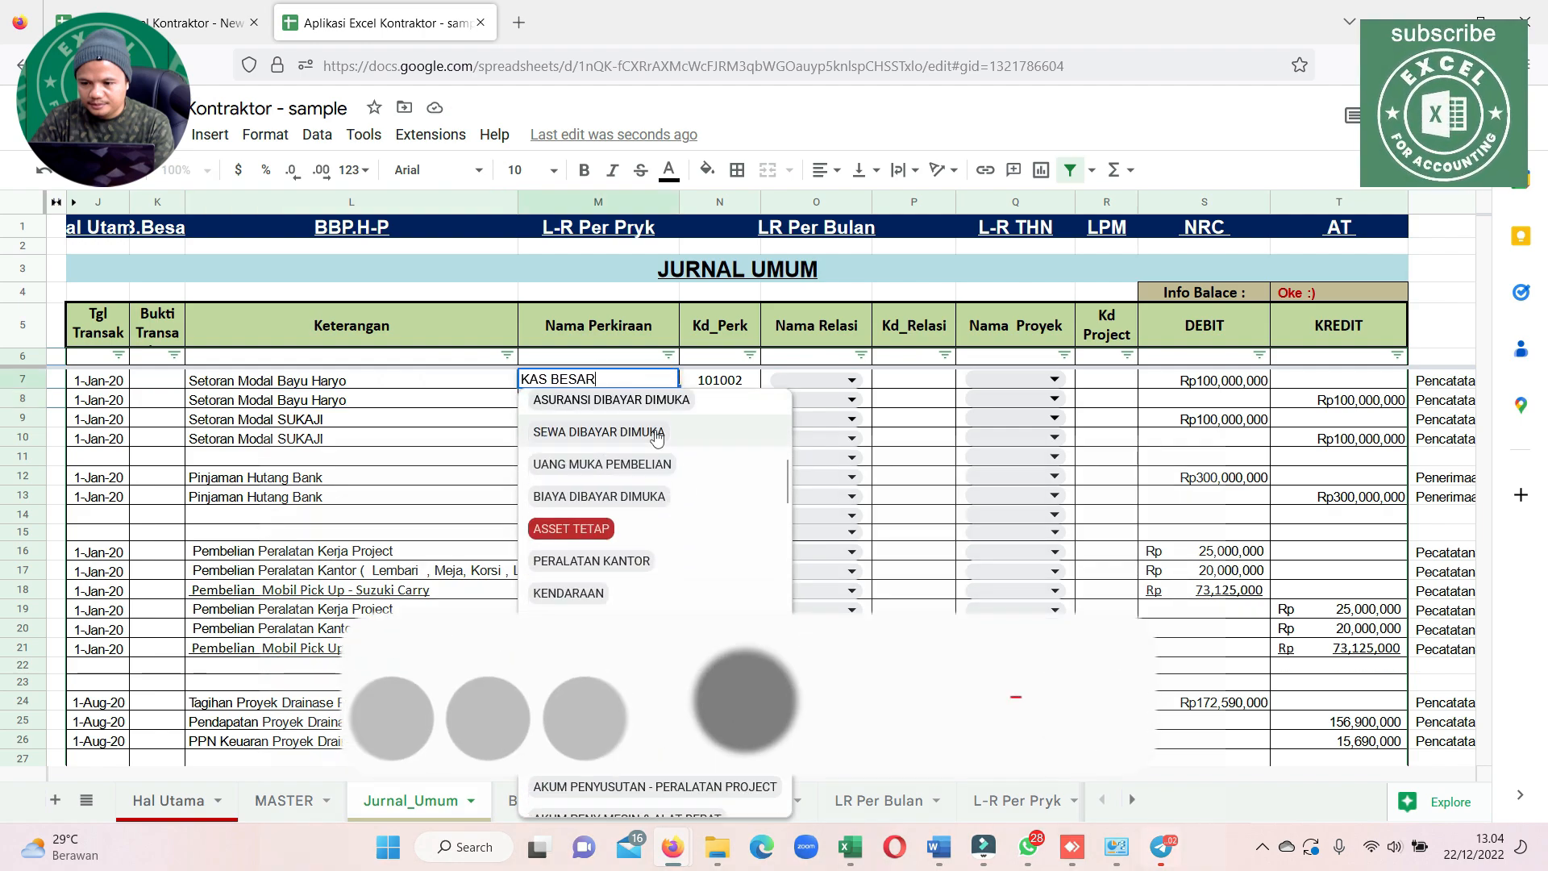
{"action": "scroll", "coordinate": [657, 437], "scroll_direction": "down", "scroll_amount": 3}
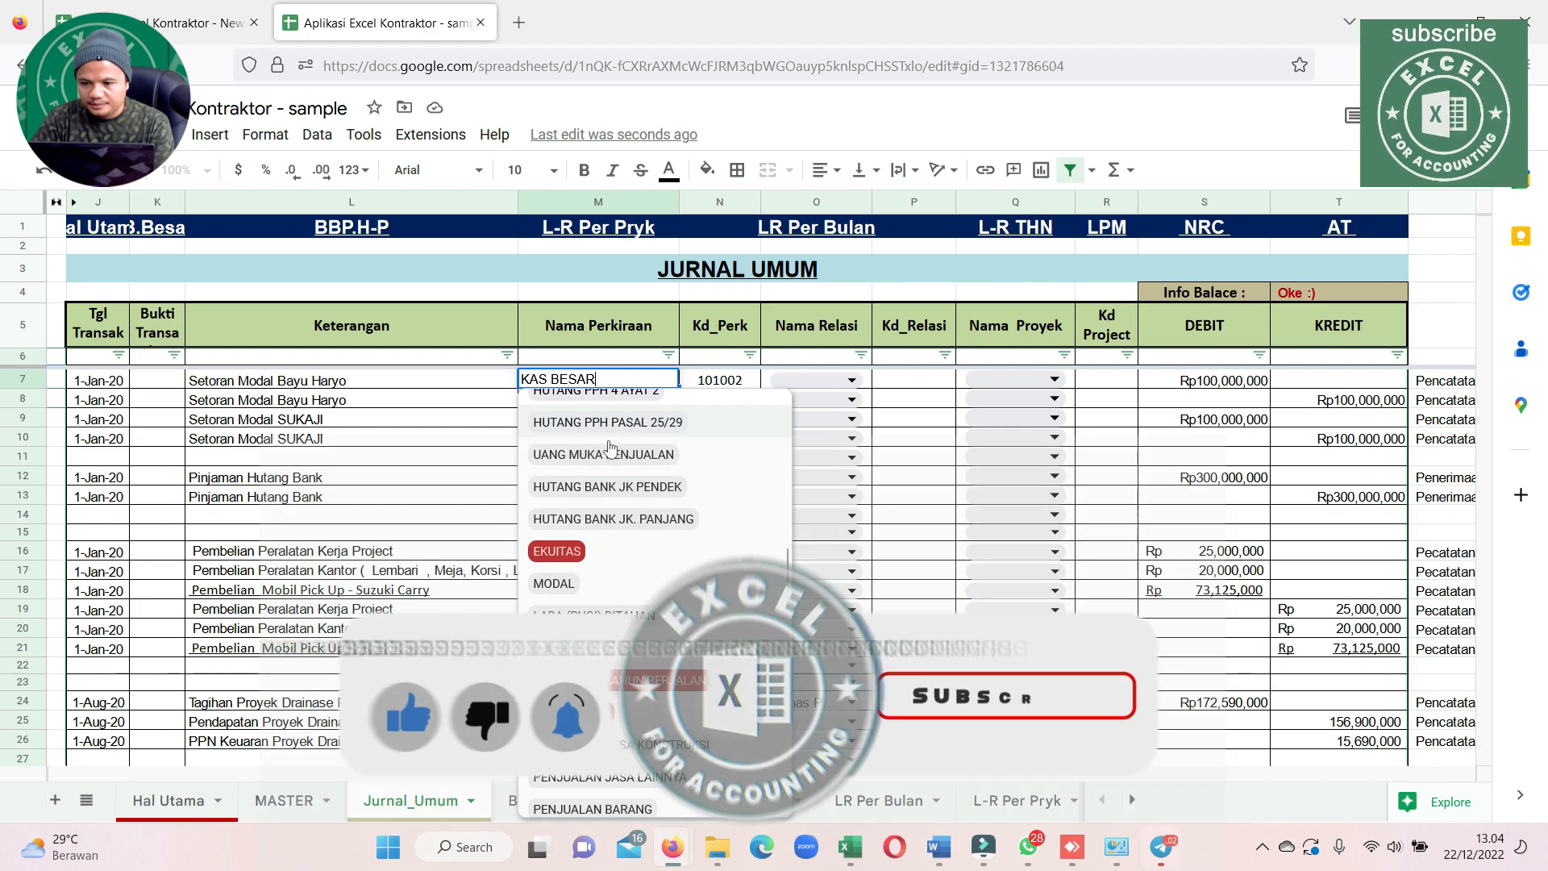
{"action": "scroll", "coordinate": [594, 436], "scroll_direction": "up", "scroll_amount": 5}
{"action": "scroll", "coordinate": [594, 436], "scroll_direction": "up", "scroll_amount": 5}
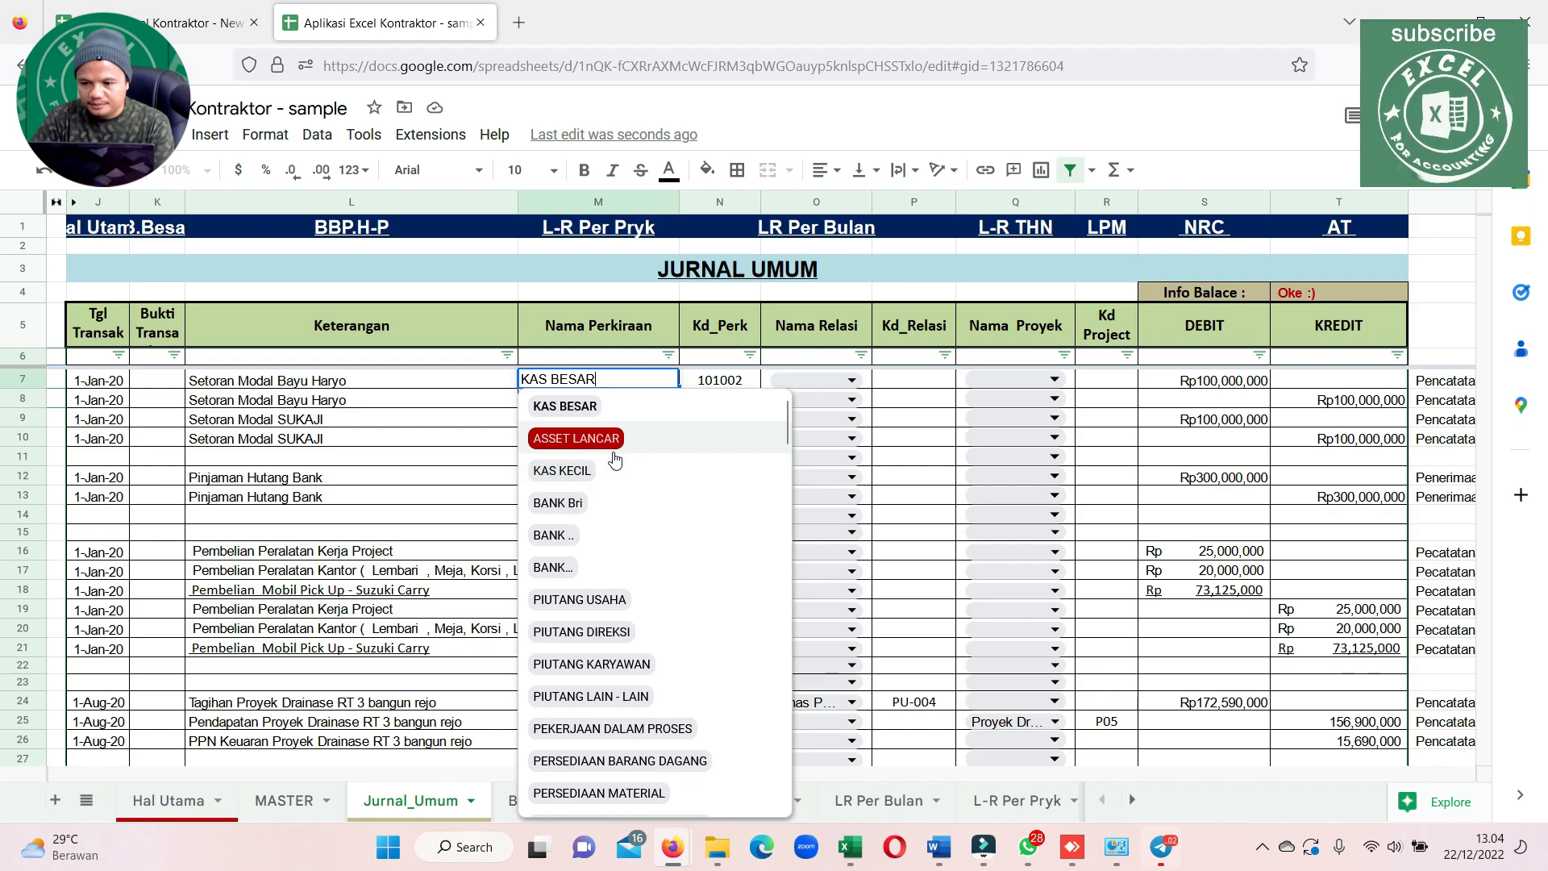
{"action": "scroll", "coordinate": [617, 484], "scroll_direction": "down", "scroll_amount": 7}
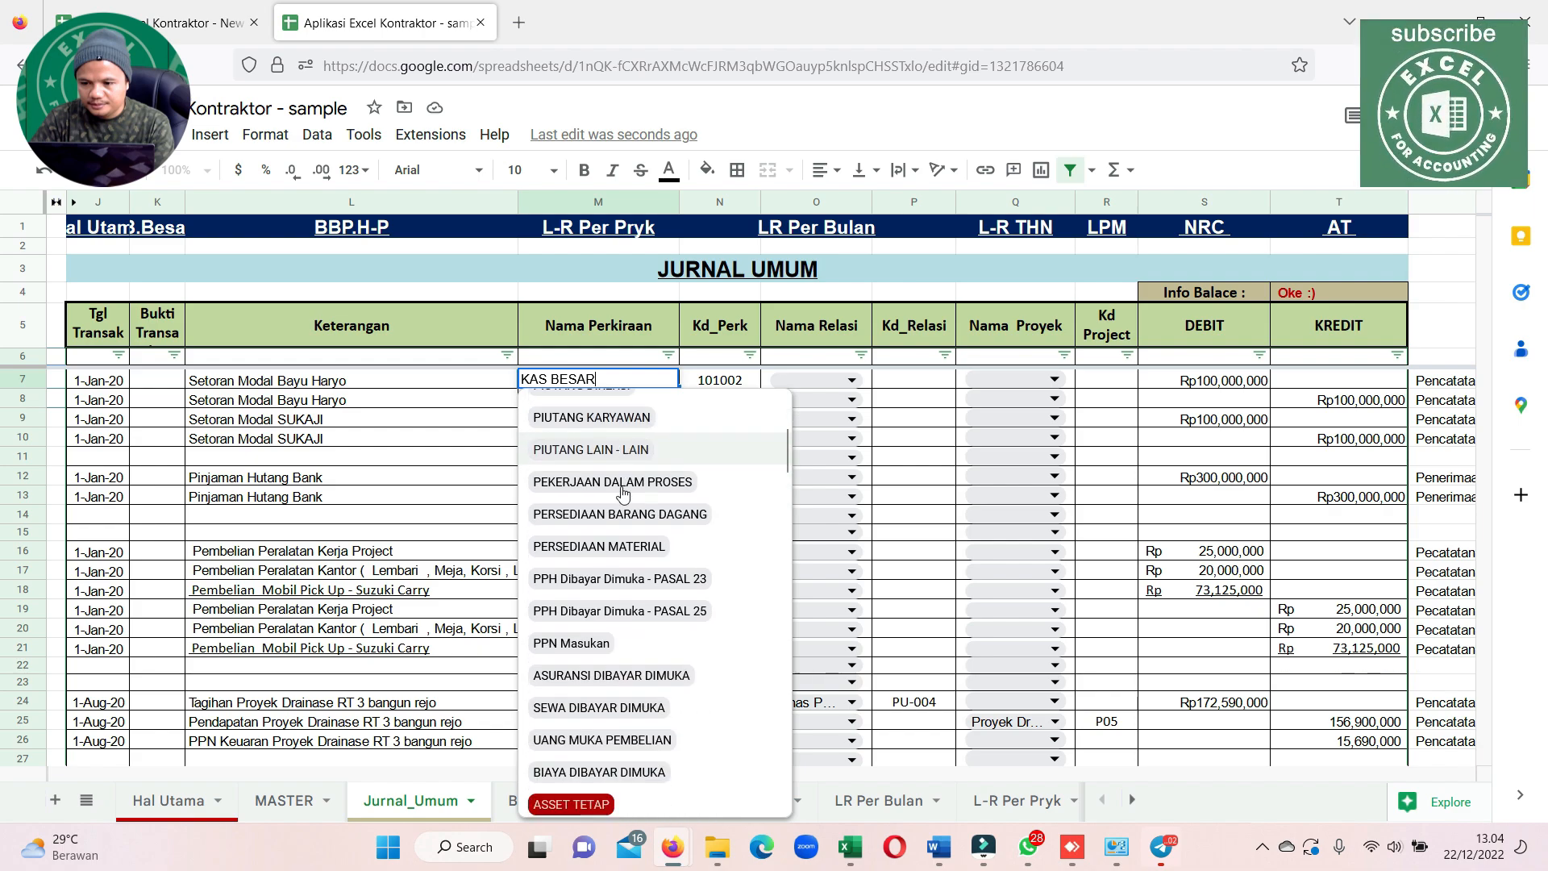
{"action": "scroll", "coordinate": [623, 544], "scroll_direction": "down", "scroll_amount": 10}
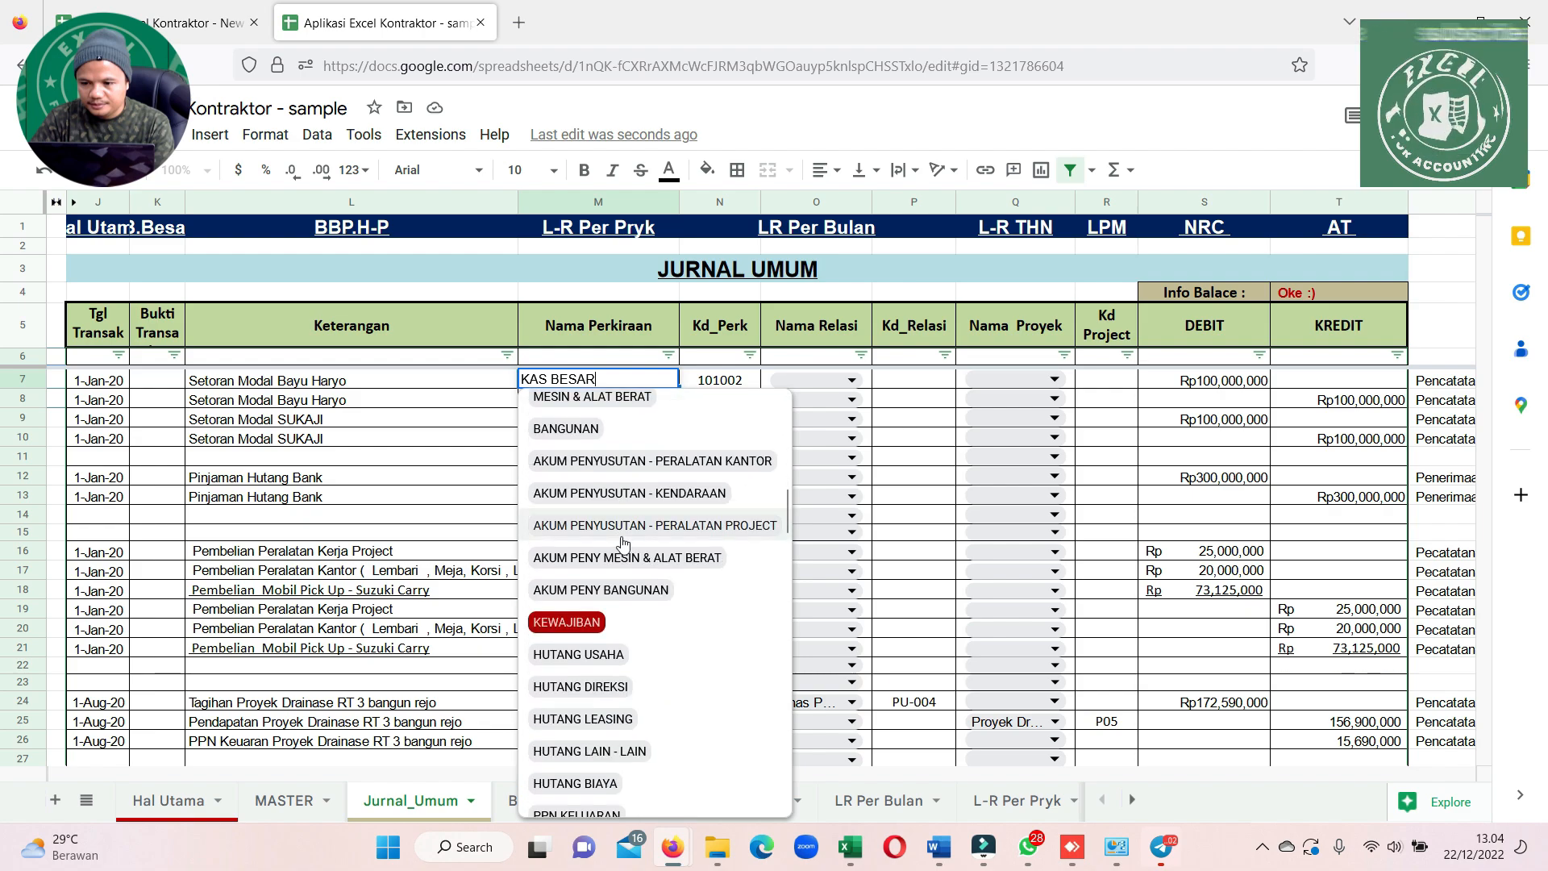
{"action": "scroll", "coordinate": [605, 577], "scroll_direction": "down", "scroll_amount": 5}
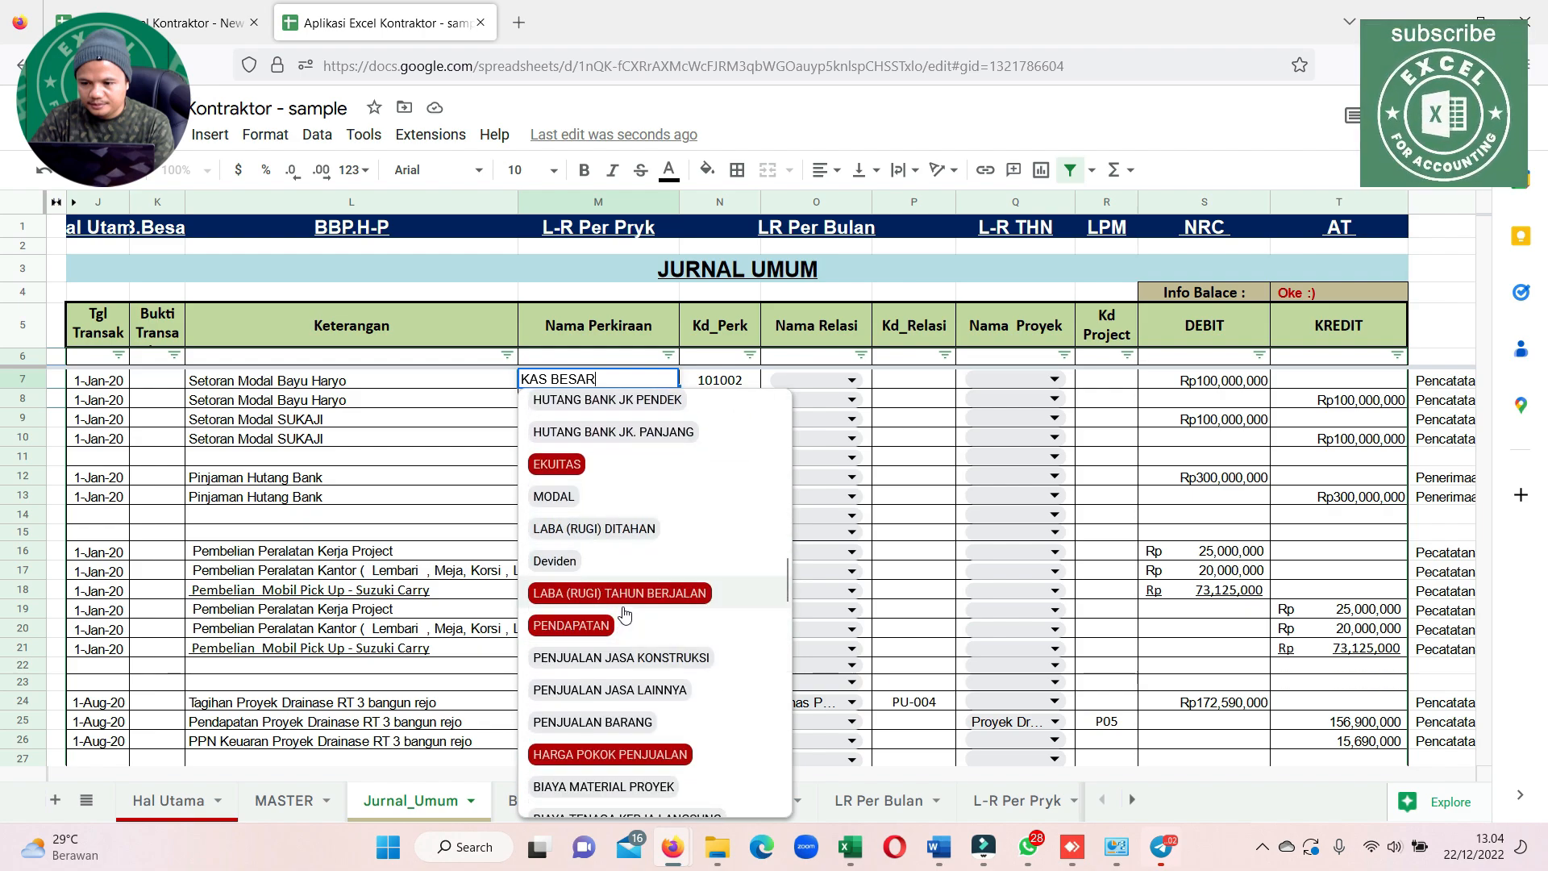
{"action": "scroll", "coordinate": [627, 611], "scroll_direction": "down", "scroll_amount": 2}
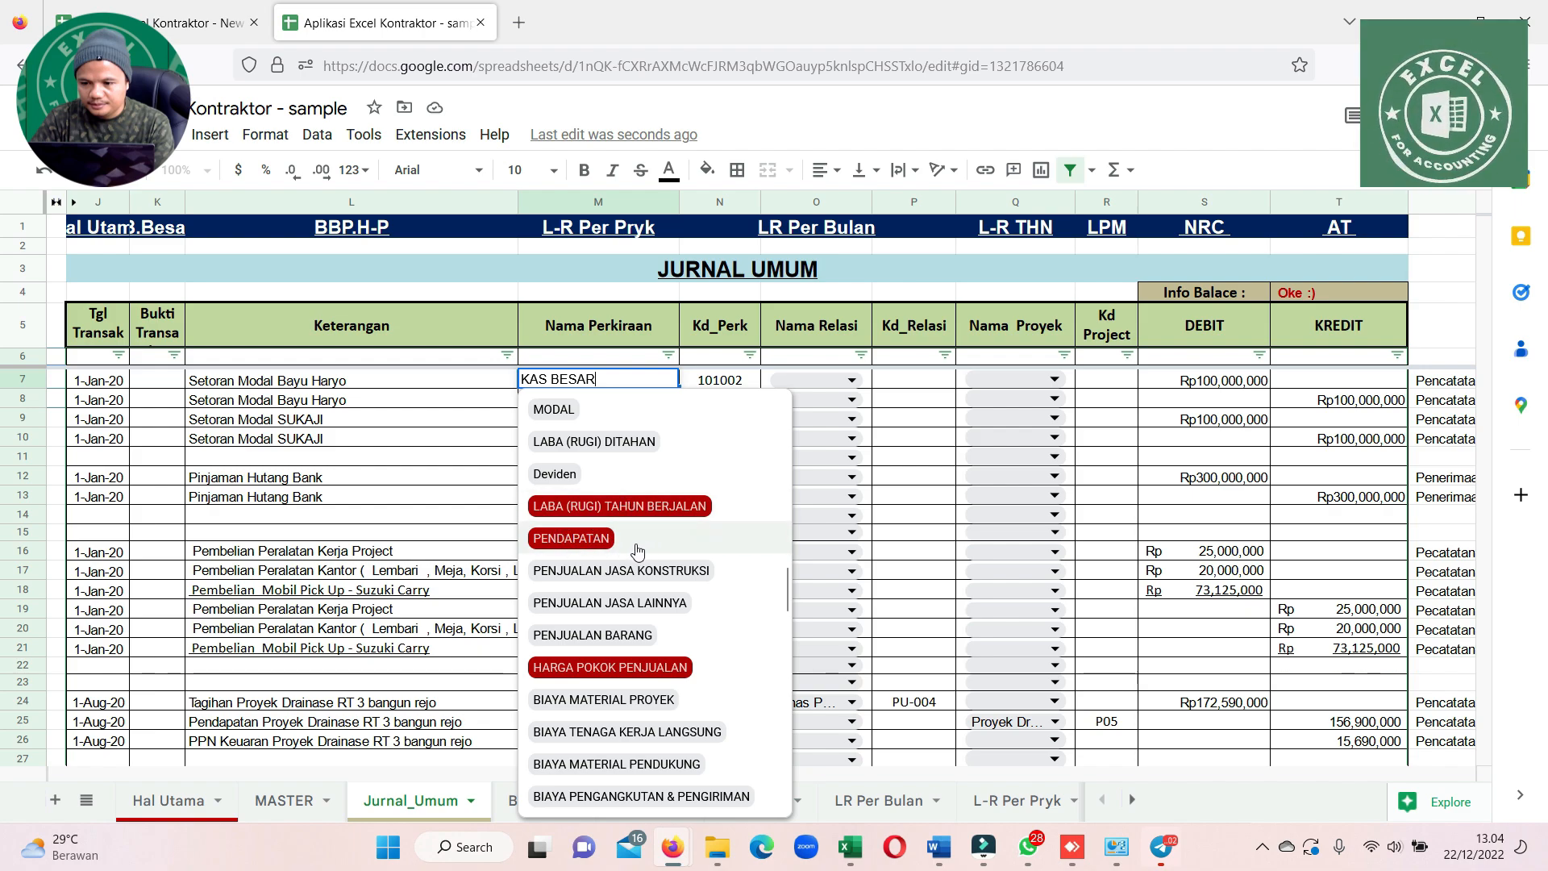
{"action": "scroll", "coordinate": [616, 570], "scroll_direction": "down", "scroll_amount": 3}
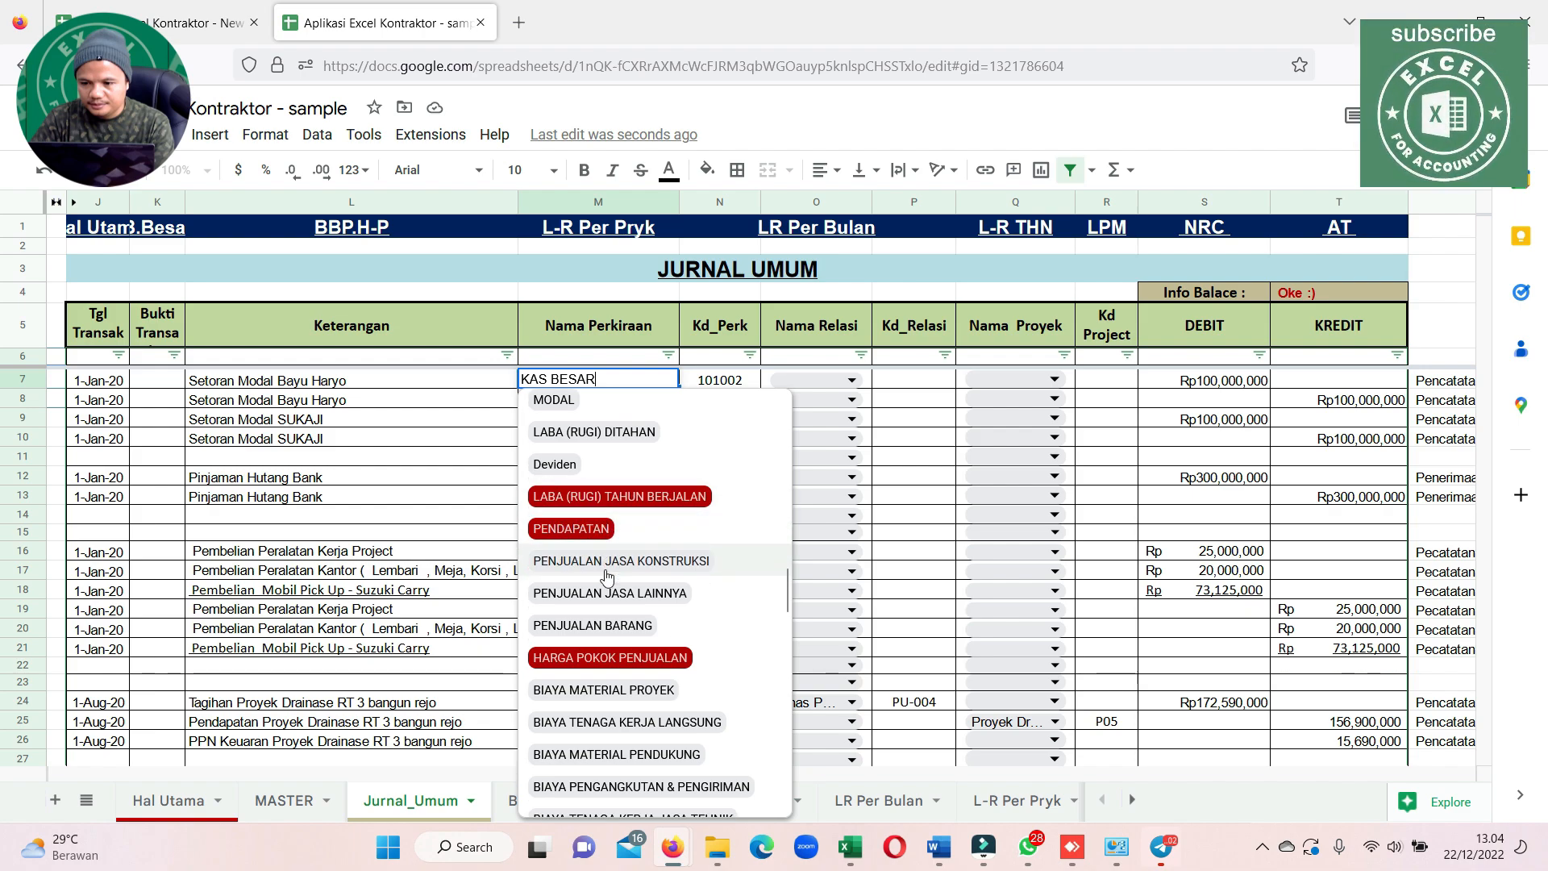
{"action": "scroll", "coordinate": [599, 591], "scroll_direction": "down", "scroll_amount": 15}
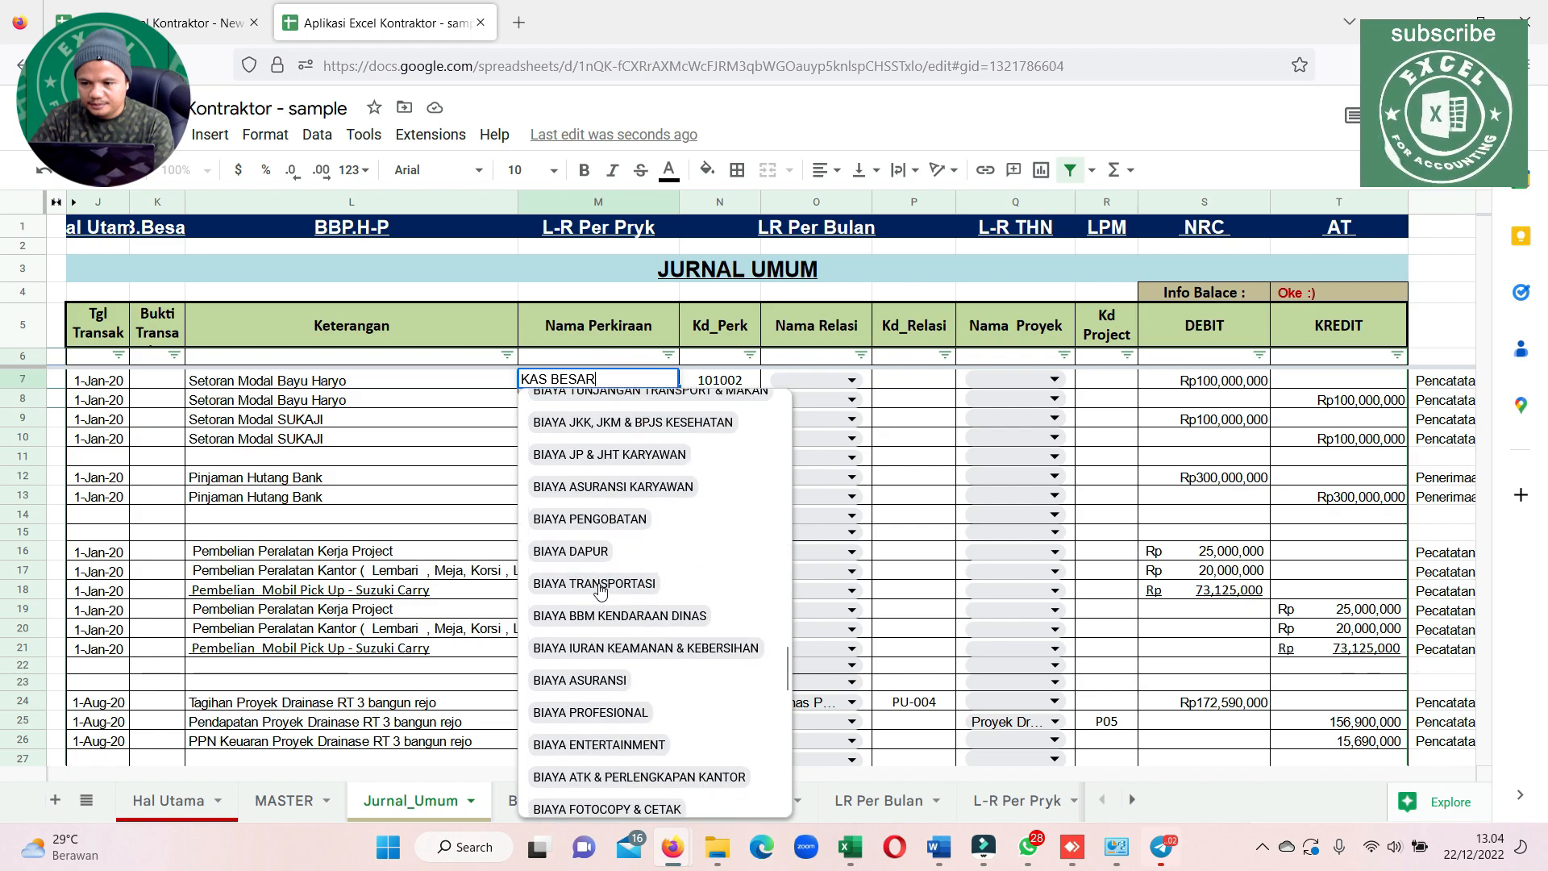
{"action": "scroll", "coordinate": [609, 581], "scroll_direction": "up", "scroll_amount": 6}
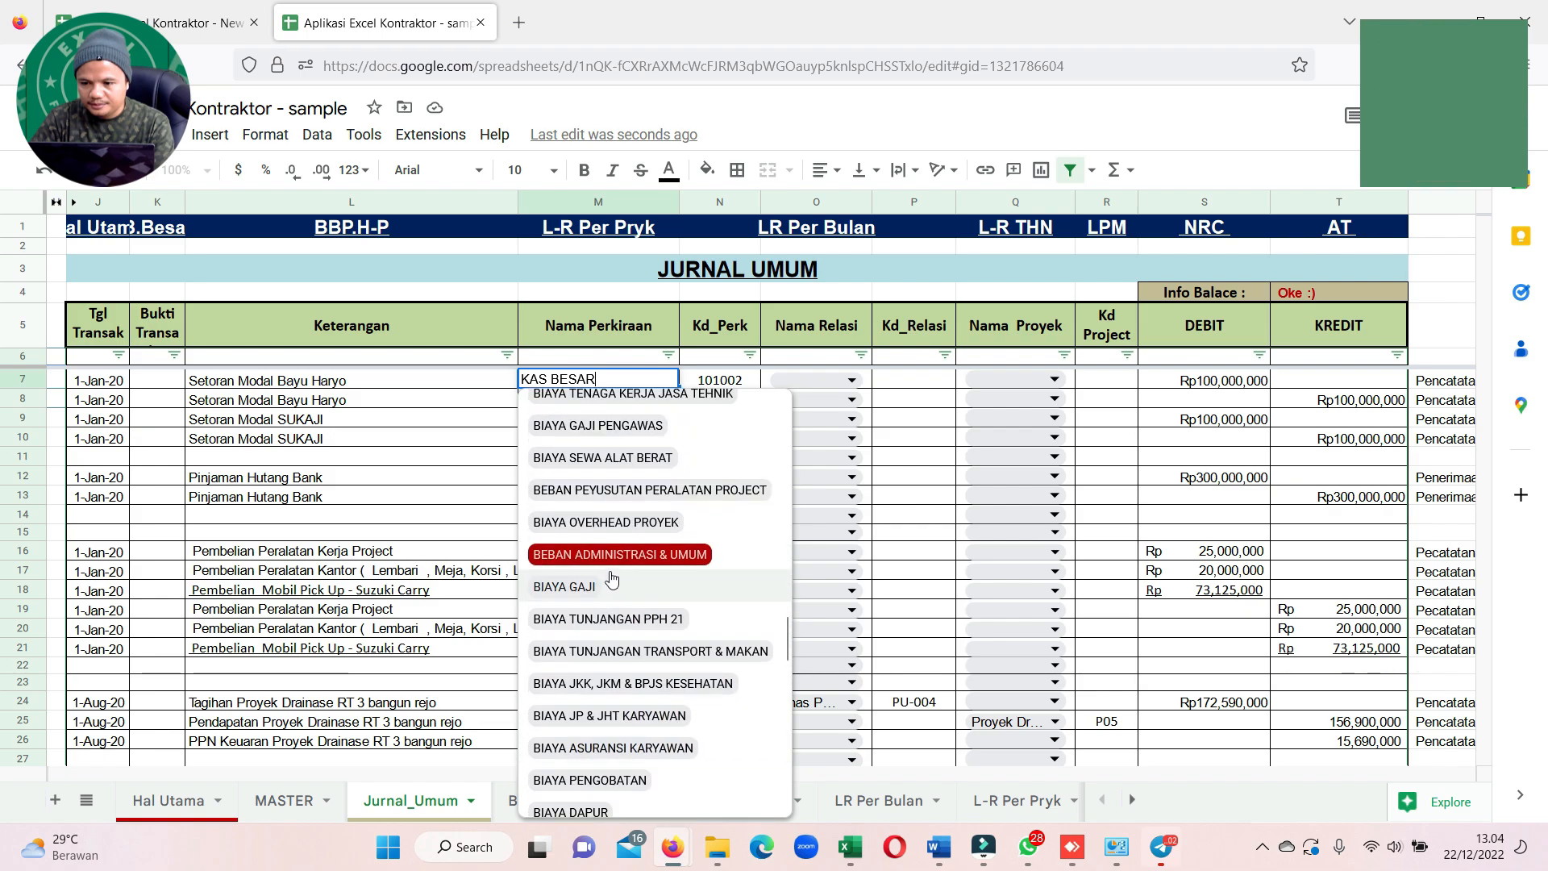
{"action": "scroll", "coordinate": [612, 579], "scroll_direction": "down", "scroll_amount": 10}
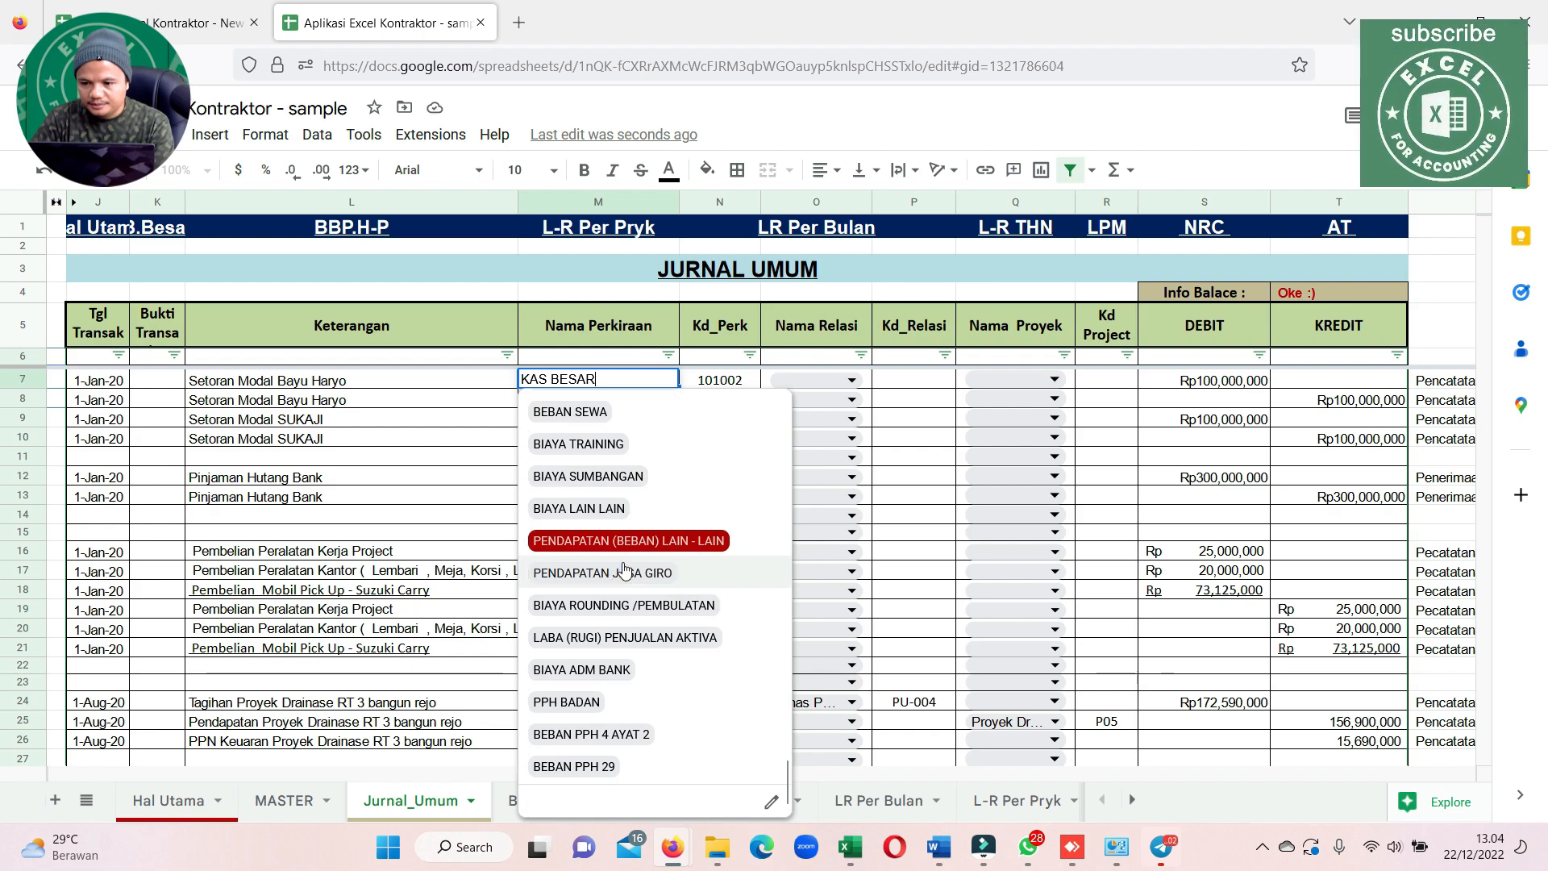
{"action": "scroll", "coordinate": [749, 517], "scroll_direction": "up", "scroll_amount": 5}
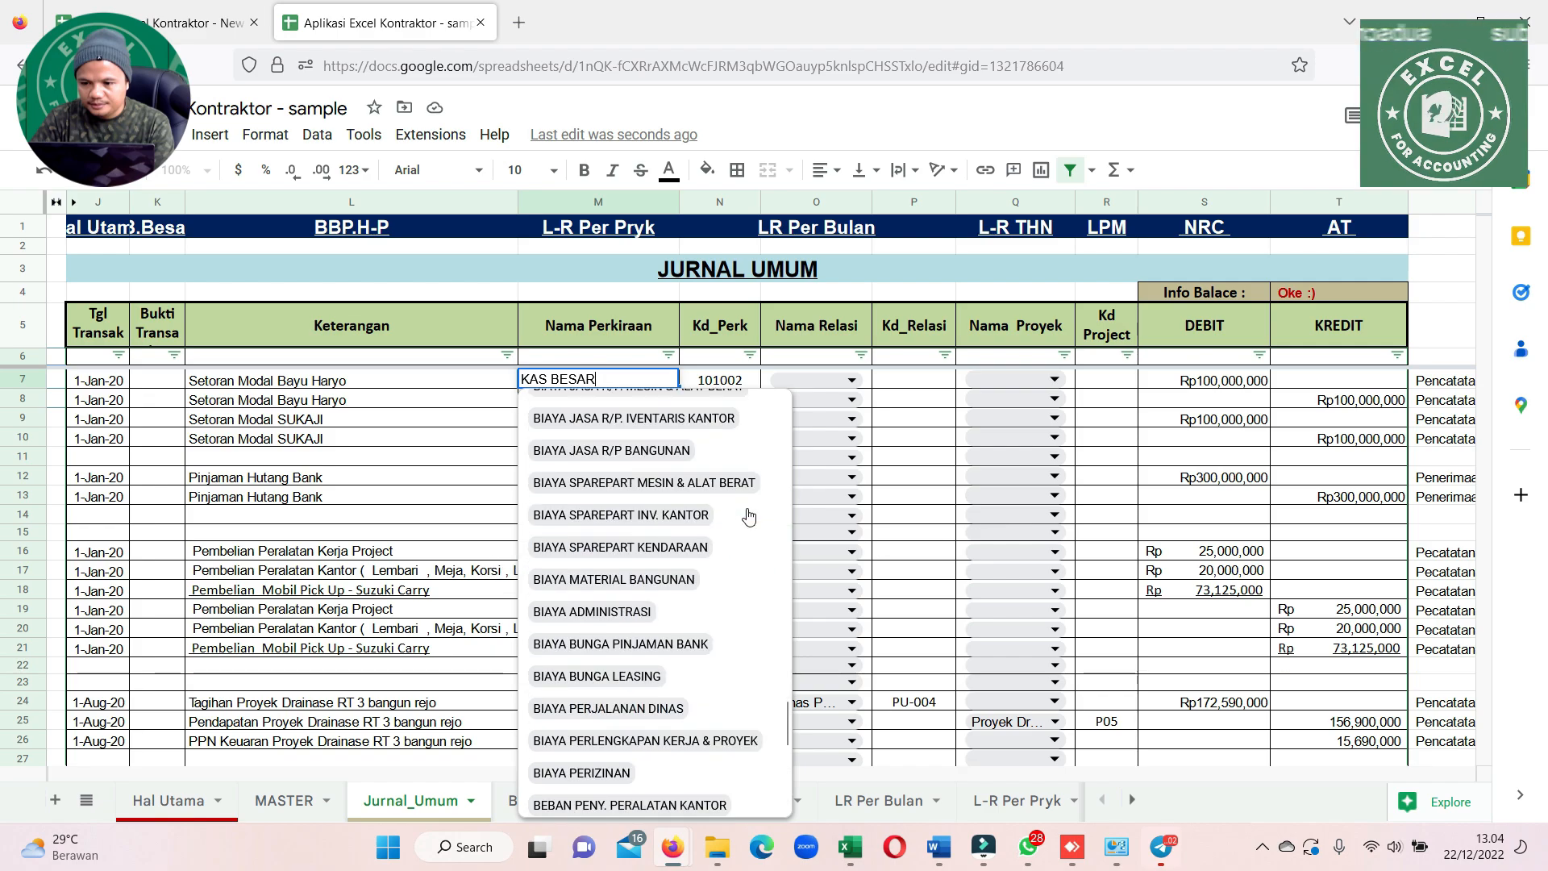
{"action": "scroll", "coordinate": [749, 517], "scroll_direction": "up", "scroll_amount": 5}
{"action": "left_click", "coordinate": [401, 457]}
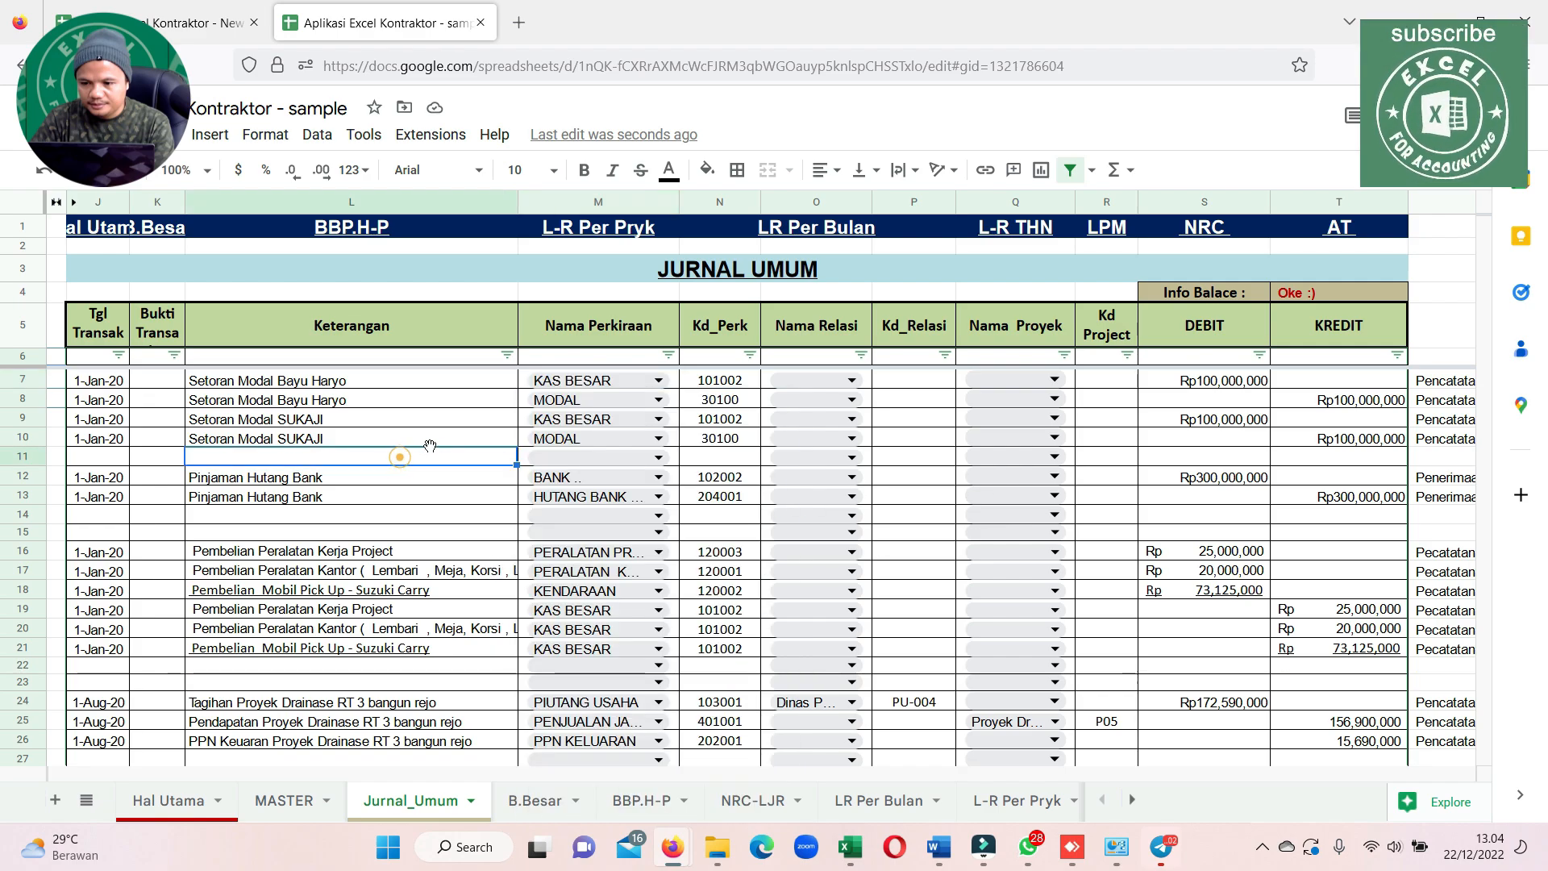
Narrow the journal's Keterangan column slightly and select the date of the row 240 entry "pembelian Besi untuk project 1"
{"action": "scroll", "coordinate": [536, 433], "scroll_direction": "down", "scroll_amount": 20}
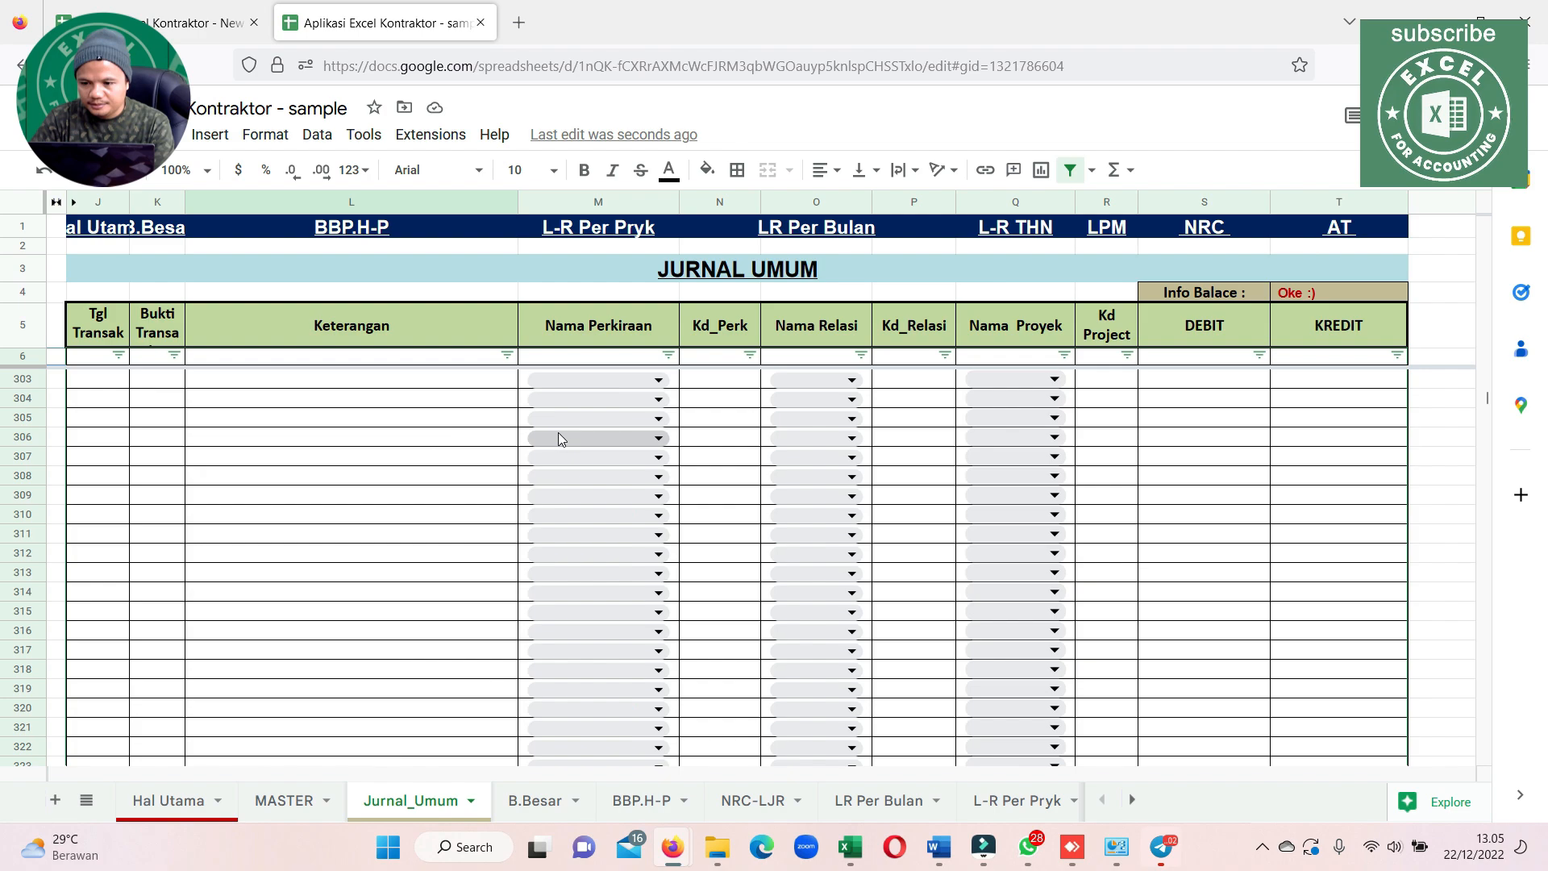
{"action": "scroll", "coordinate": [565, 438], "scroll_direction": "up", "scroll_amount": 20}
{"action": "scroll", "coordinate": [569, 436], "scroll_direction": "down", "scroll_amount": 7}
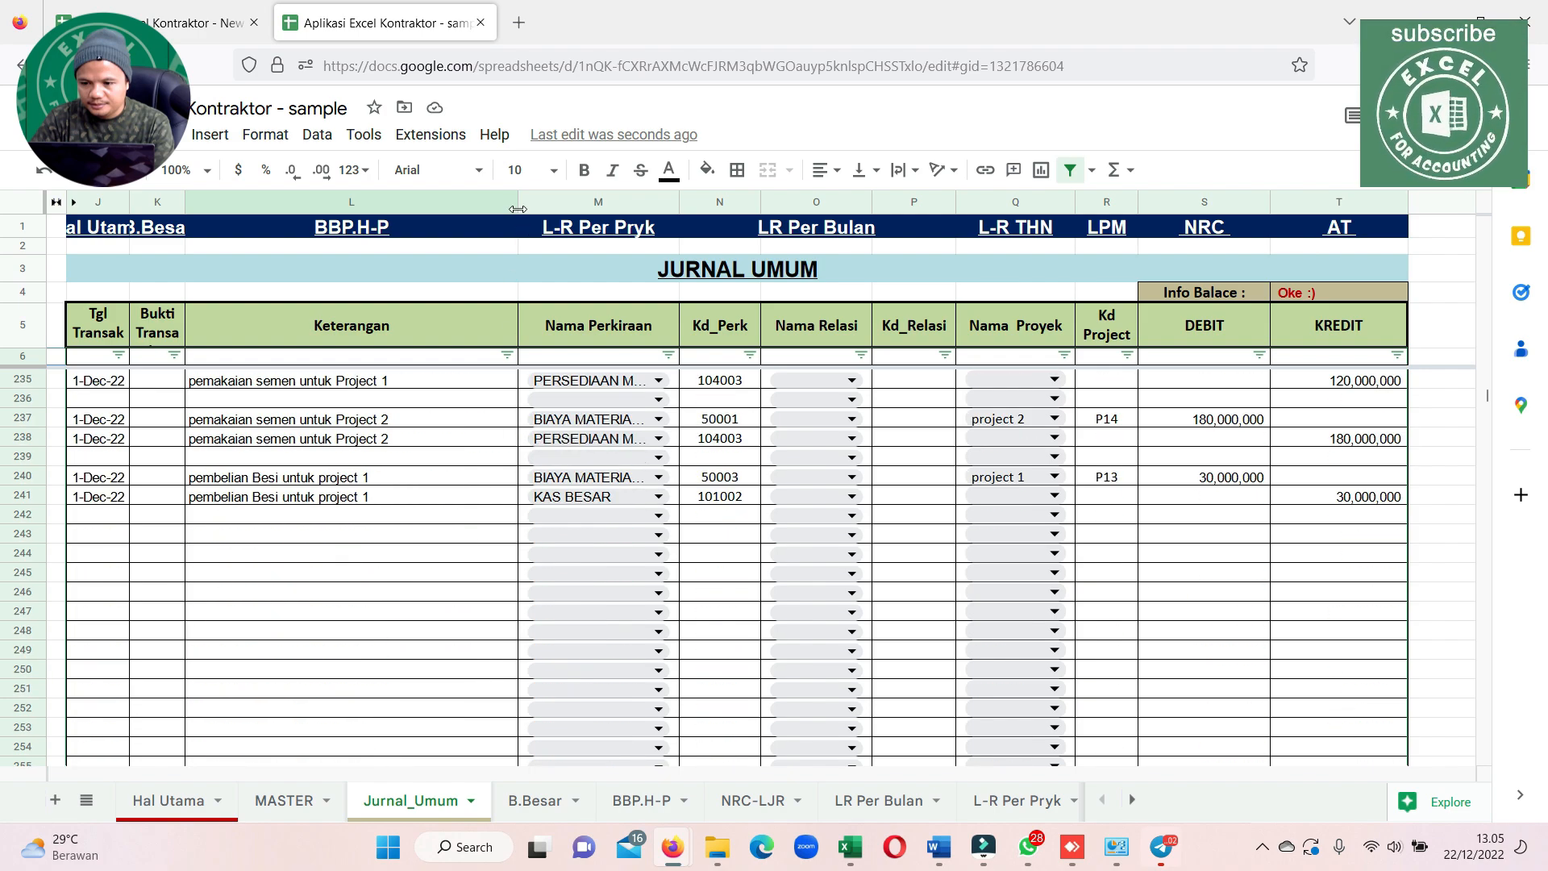
{"action": "left_click_drag", "start_coordinate": [517, 205], "coordinate": [493, 204]}
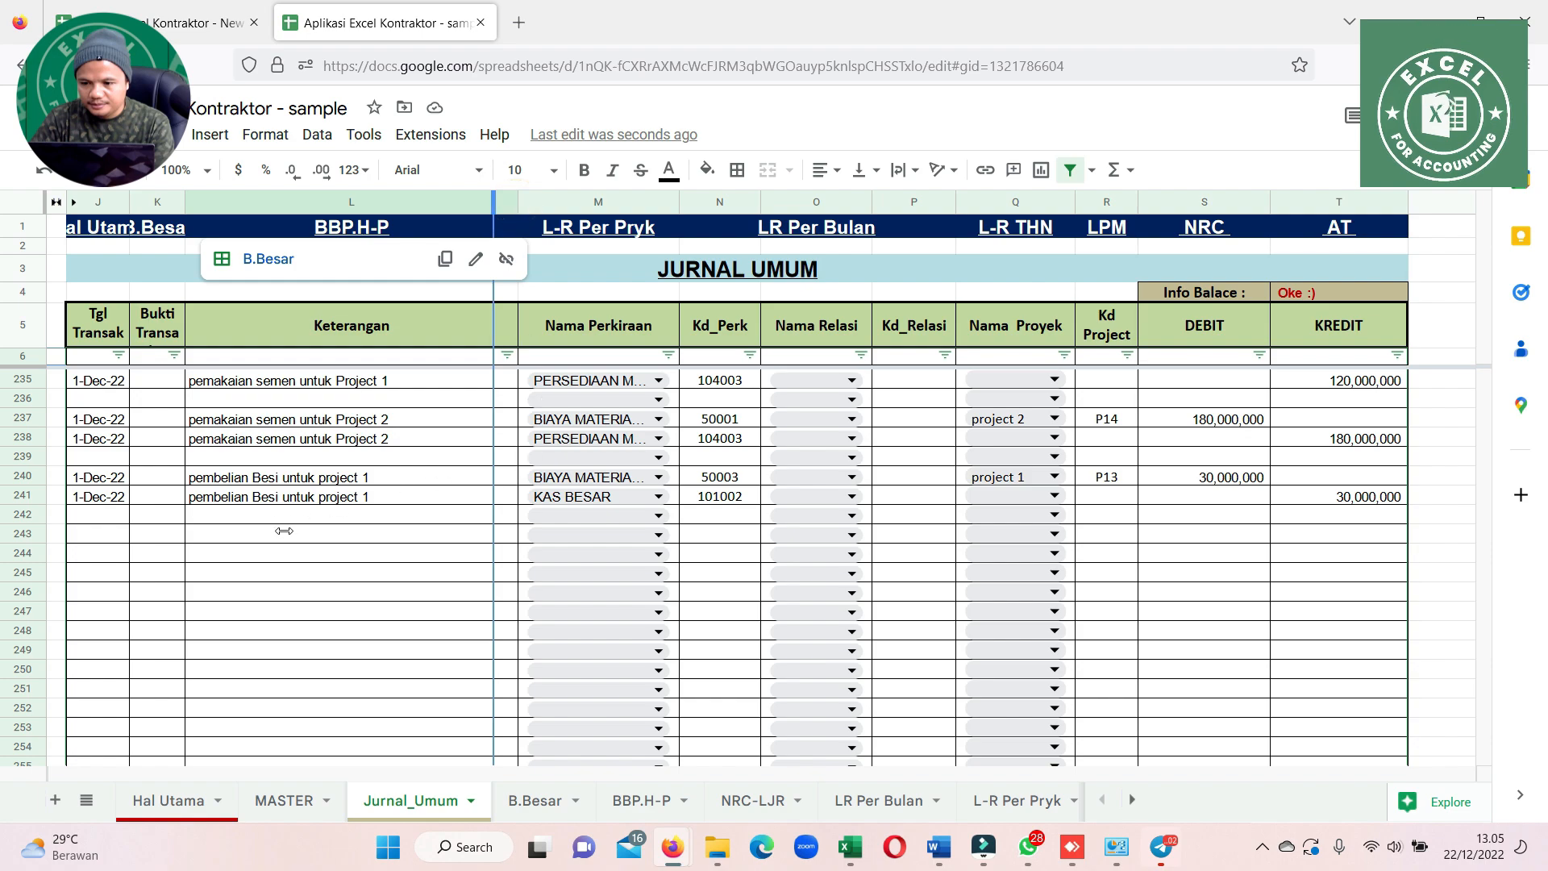
{"action": "left_click", "coordinate": [95, 477]}
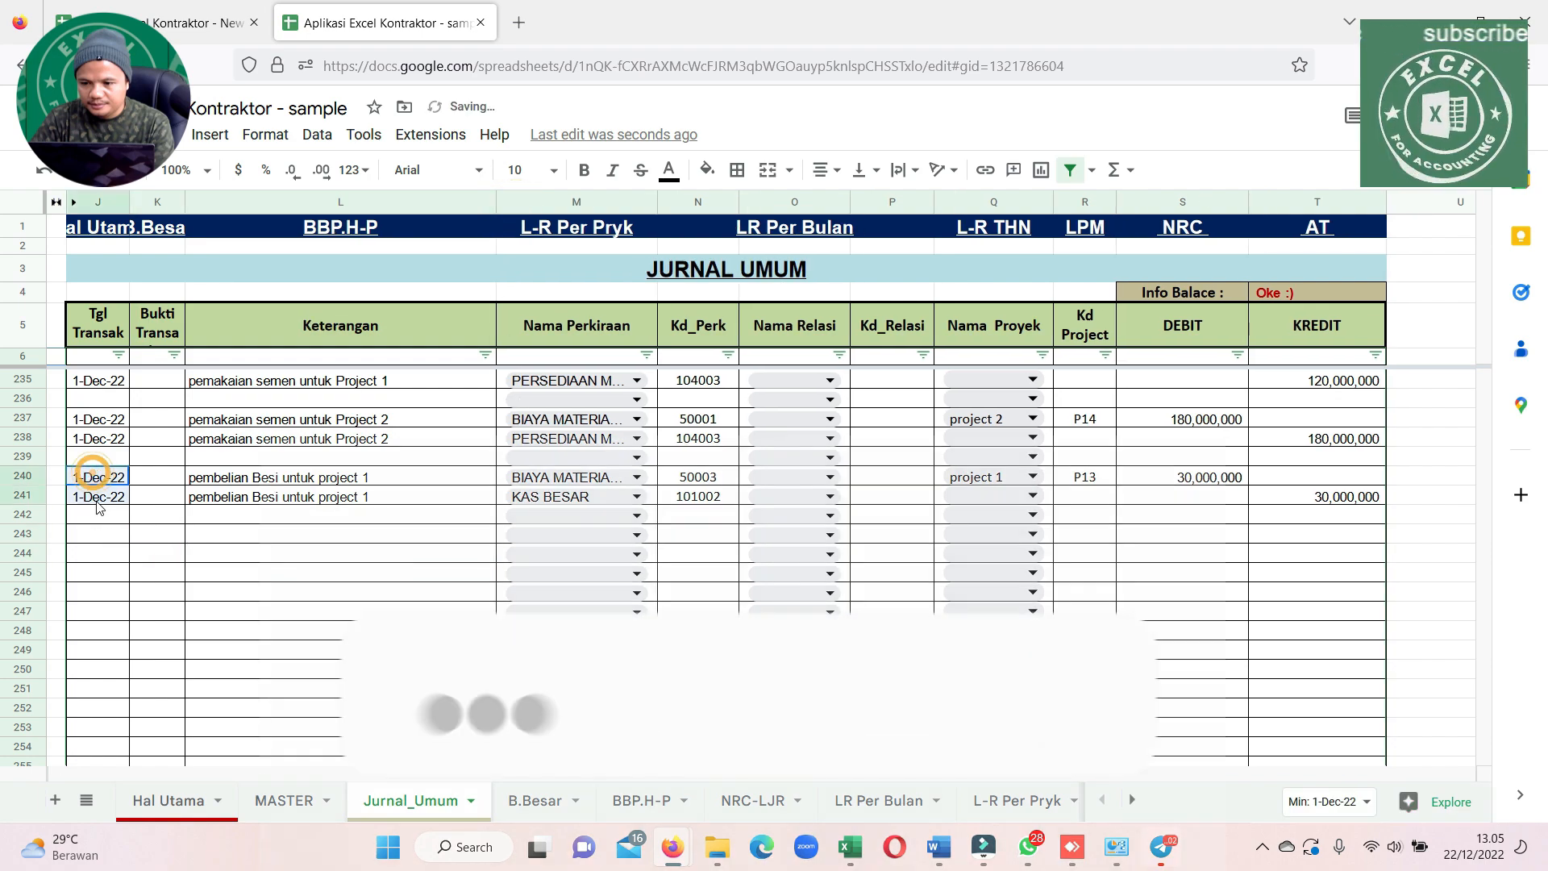
Copy the two dates from rows 240 and 241 into the date cells of rows 243 and 244
{"action": "key", "text": "ctrl+c"}
{"action": "left_click", "coordinate": [104, 531]}
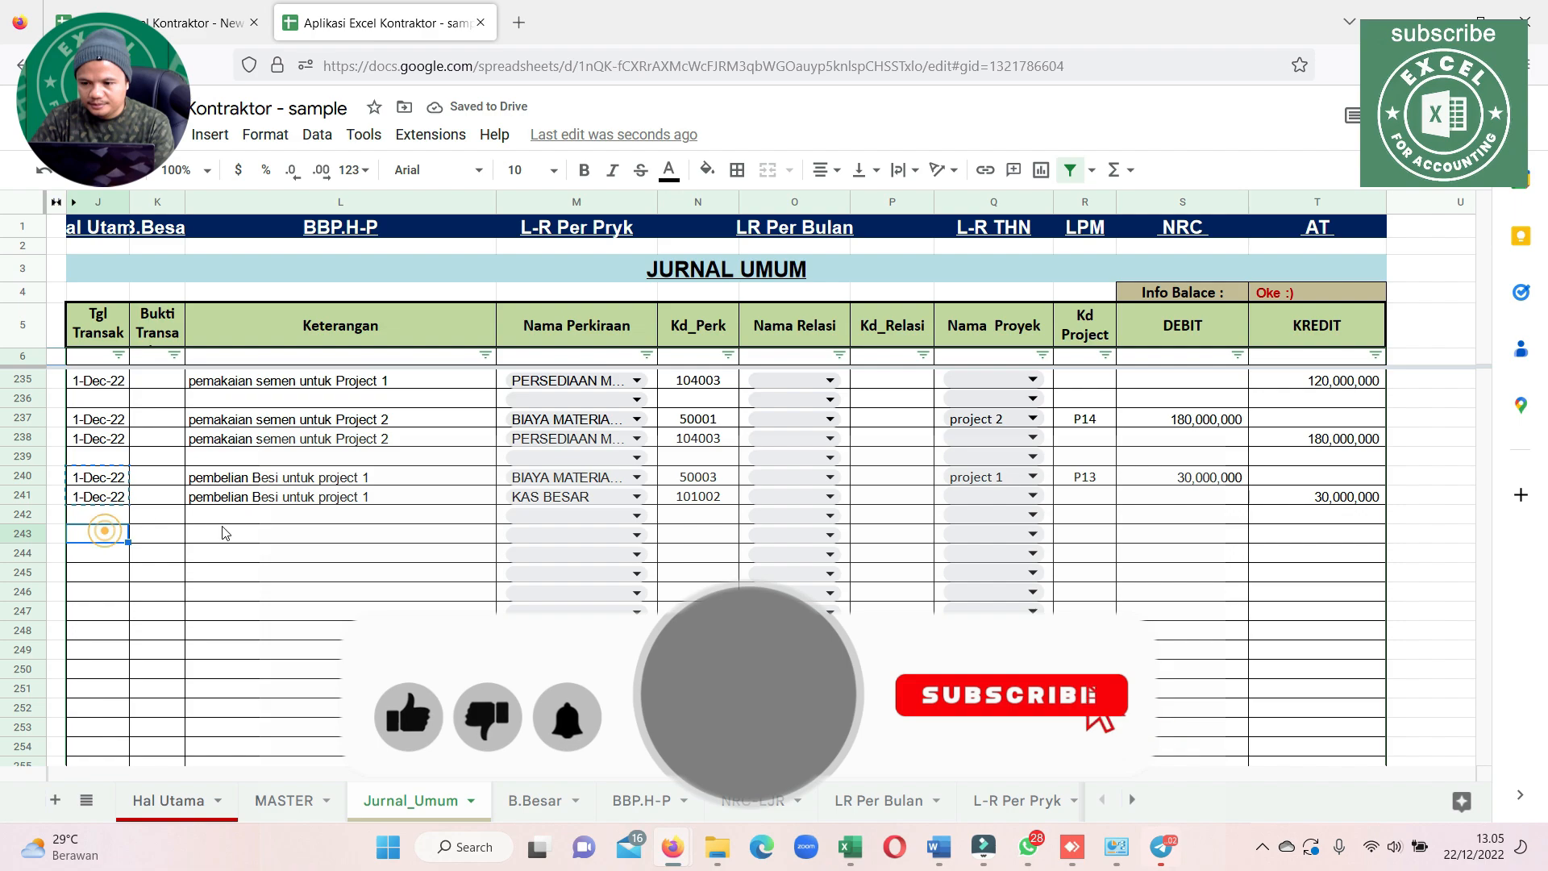
{"action": "key", "text": "ctrl+v"}
Enter the description "Bayar Gaji karyawan" in Keterangan for row 243 and copy it to row 244
{"action": "left_click", "coordinate": [252, 537]}
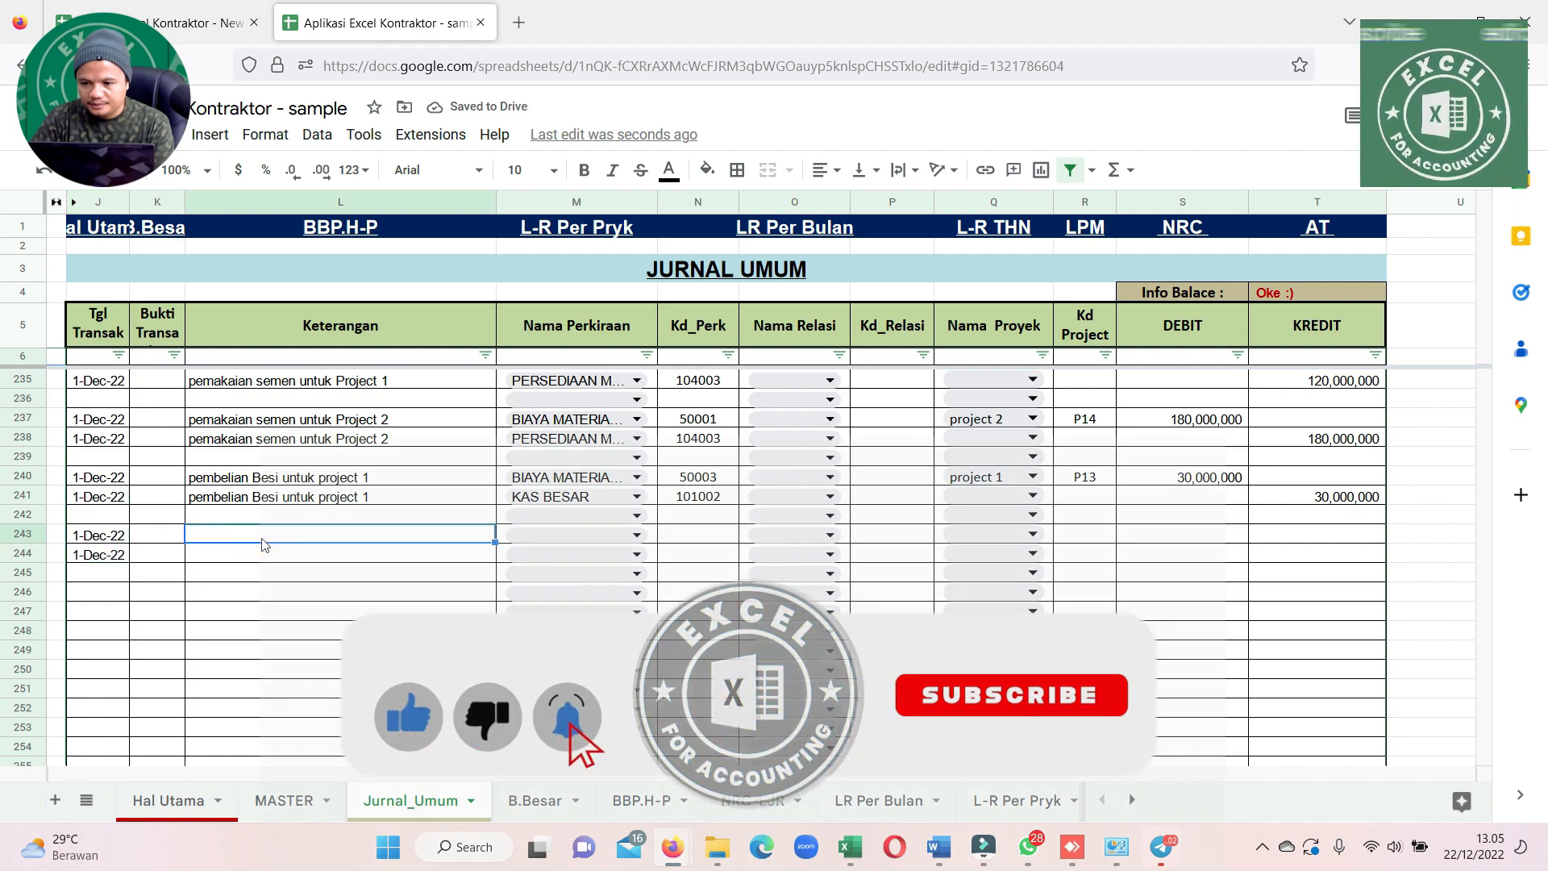
{"action": "double_click", "coordinate": [263, 539]}
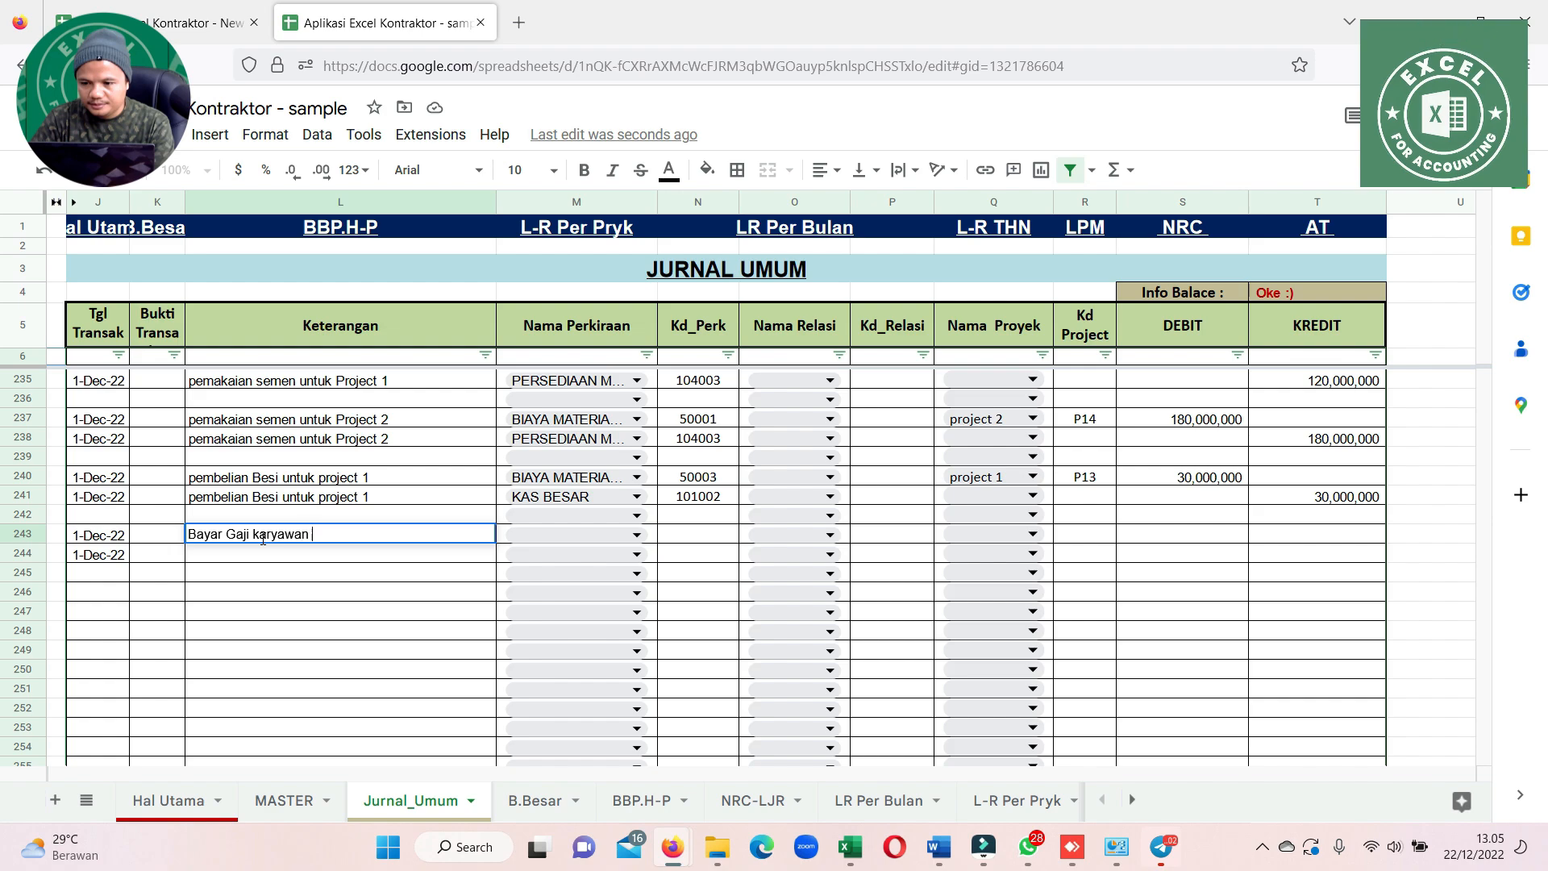
{"action": "key", "text": "Return"}
{"action": "left_click", "coordinate": [297, 537]}
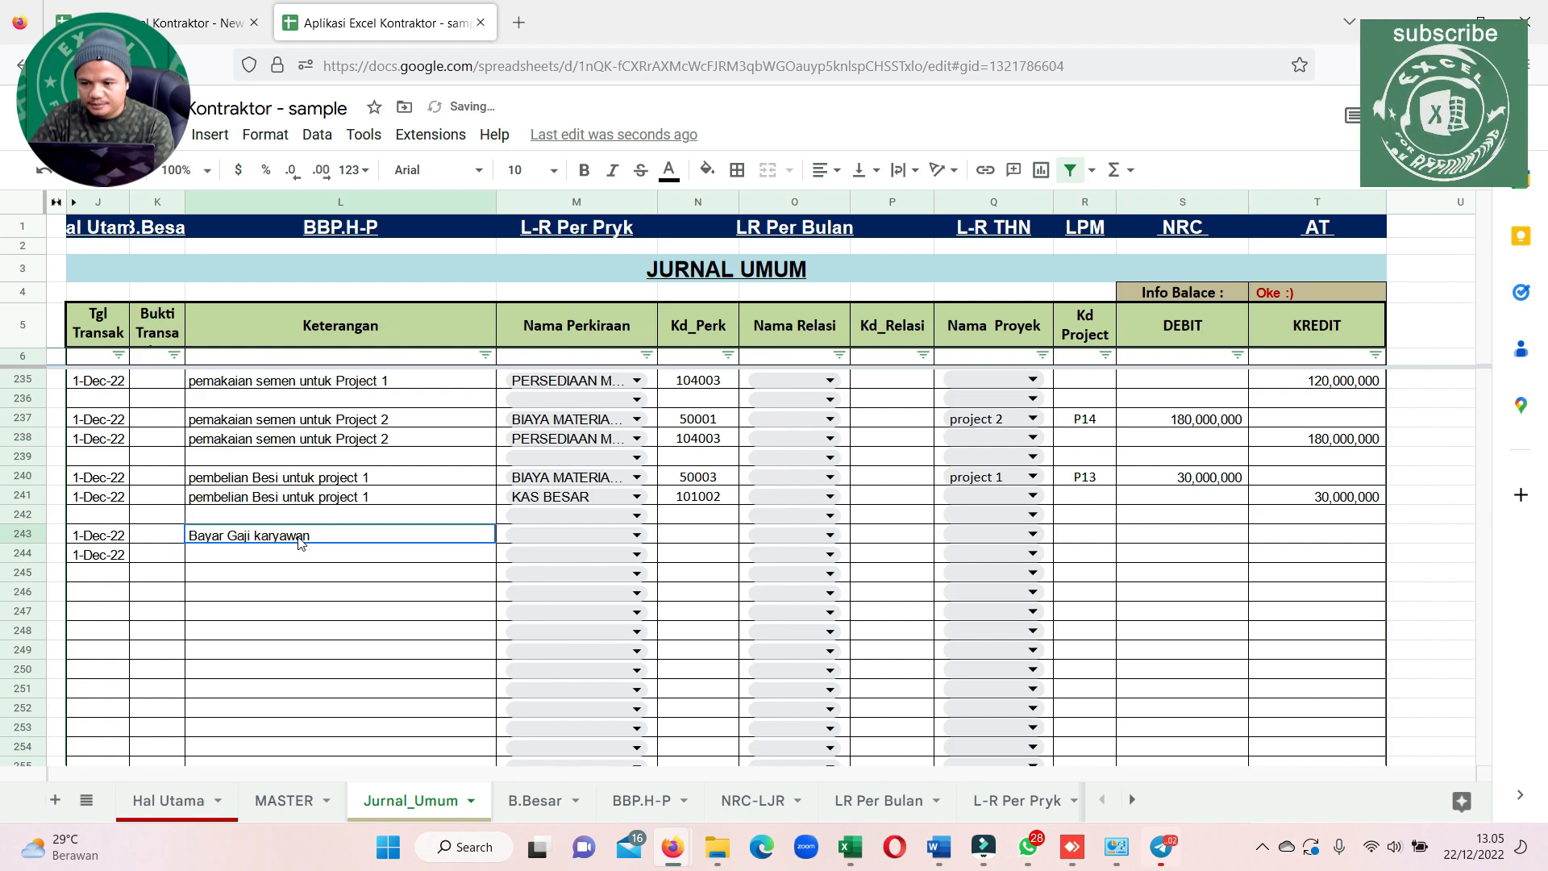
{"action": "key", "text": "ctrl+c"}
{"action": "left_click", "coordinate": [332, 561]}
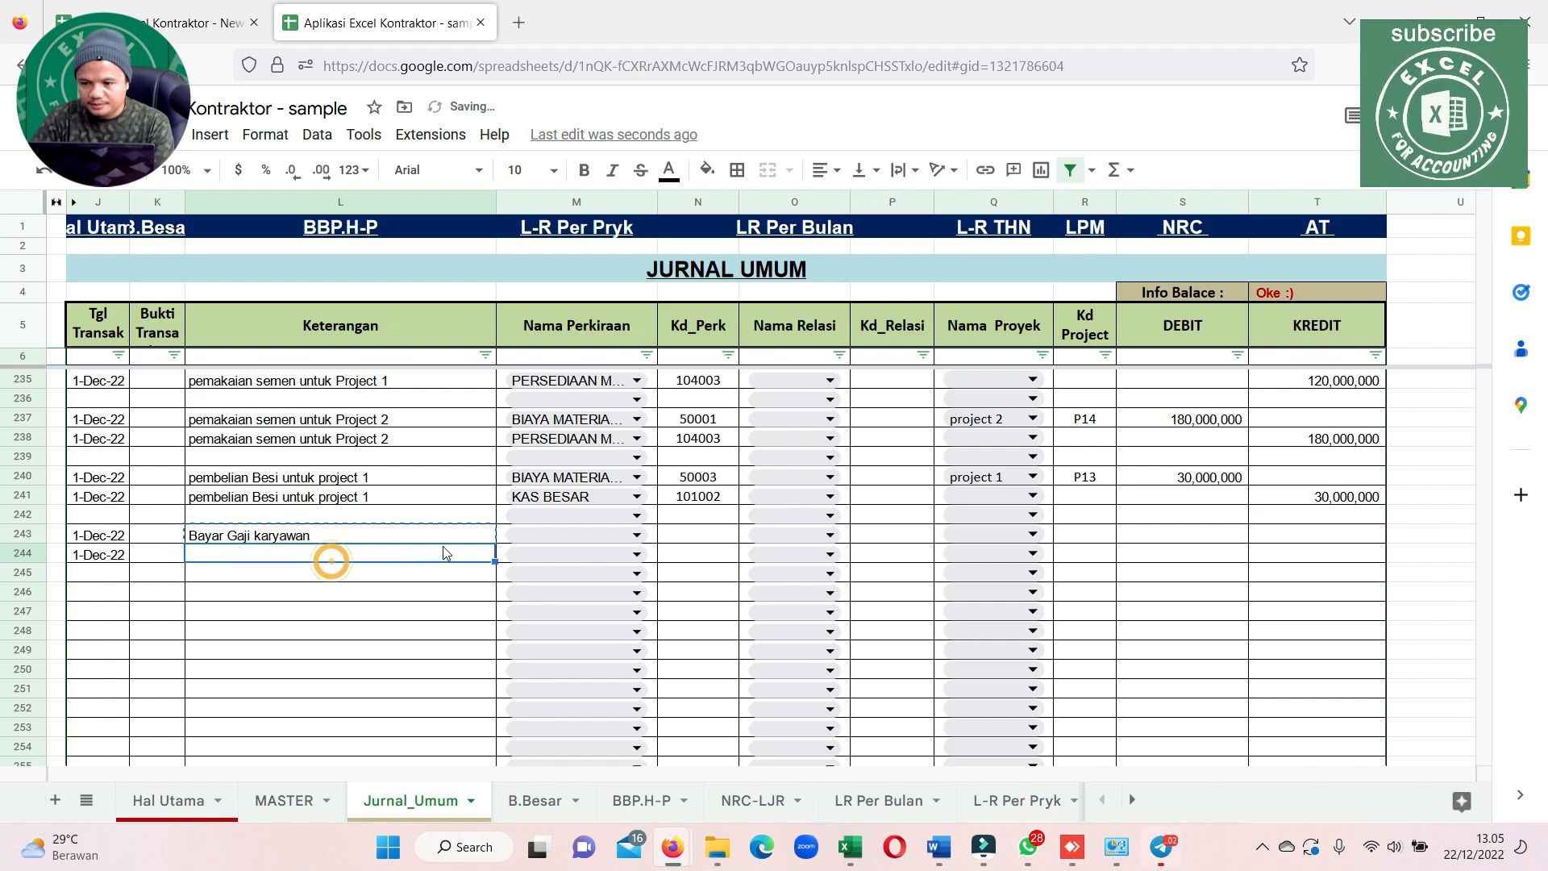
{"action": "key", "text": "ctrl+v"}
Look through the account names offered for row 243 and widen the journal's Nama Perkiraan column
{"action": "left_click", "coordinate": [571, 531]}
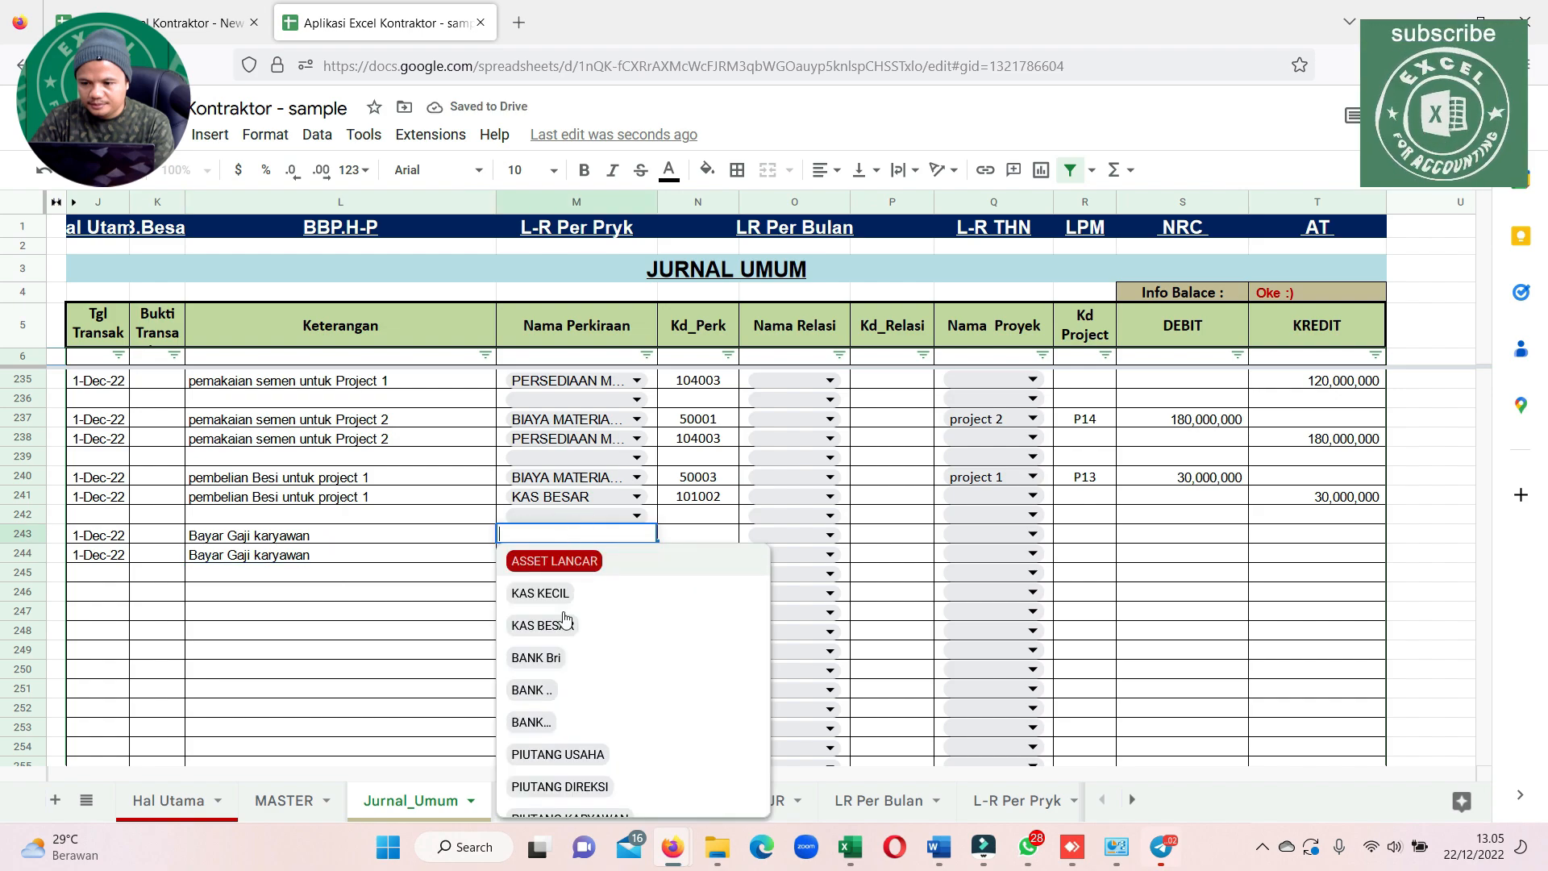
{"action": "scroll", "coordinate": [586, 593], "scroll_direction": "down", "scroll_amount": 10}
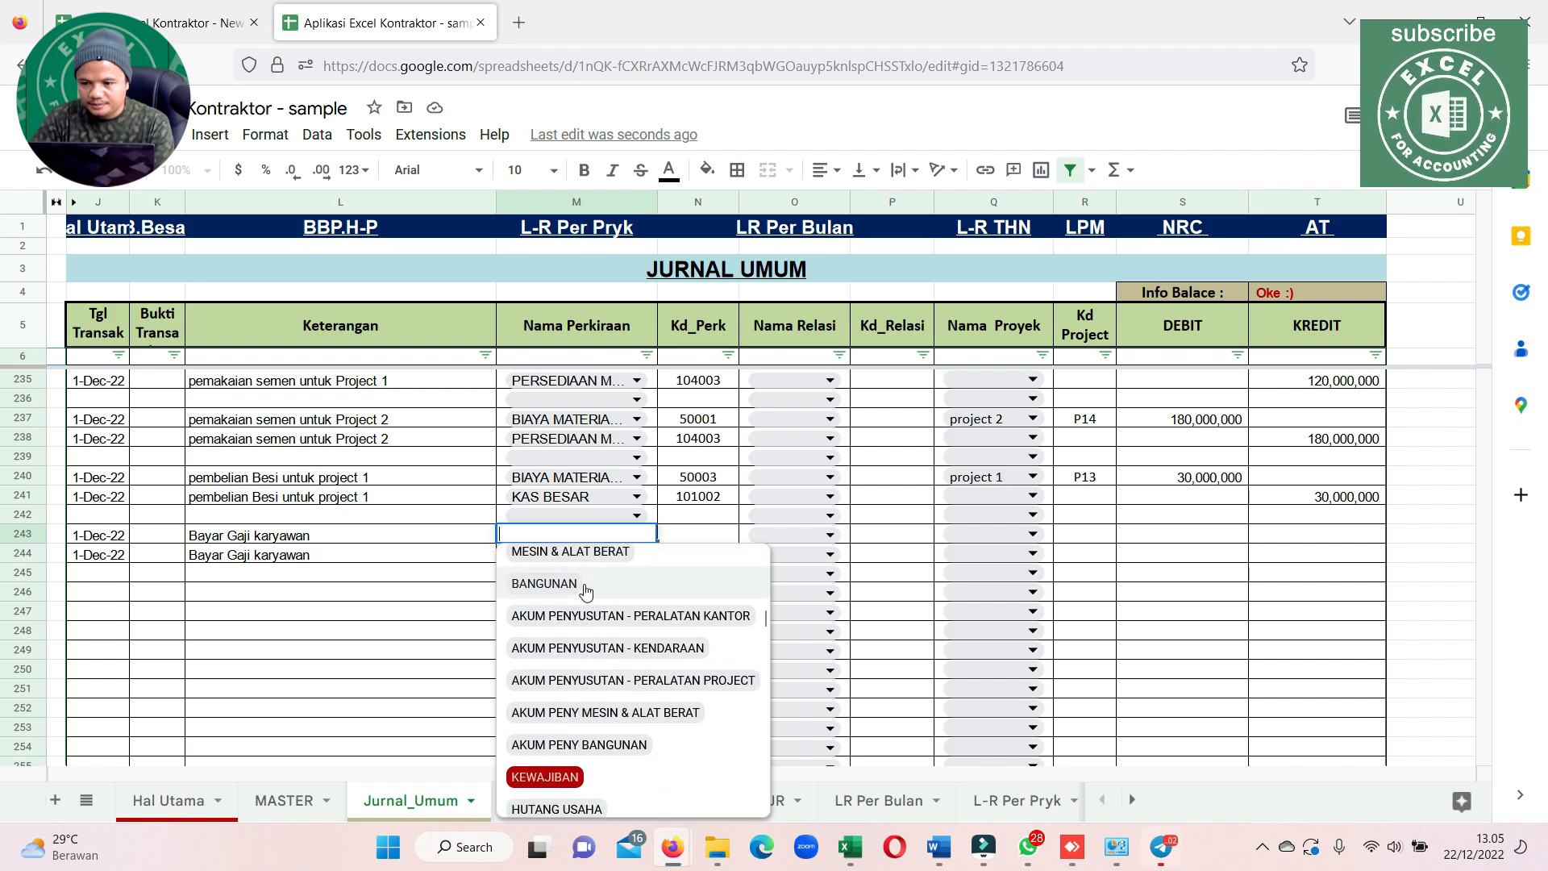
{"action": "scroll", "coordinate": [586, 592], "scroll_direction": "down", "scroll_amount": 3}
{"action": "scroll", "coordinate": [586, 592], "scroll_direction": "up", "scroll_amount": 7}
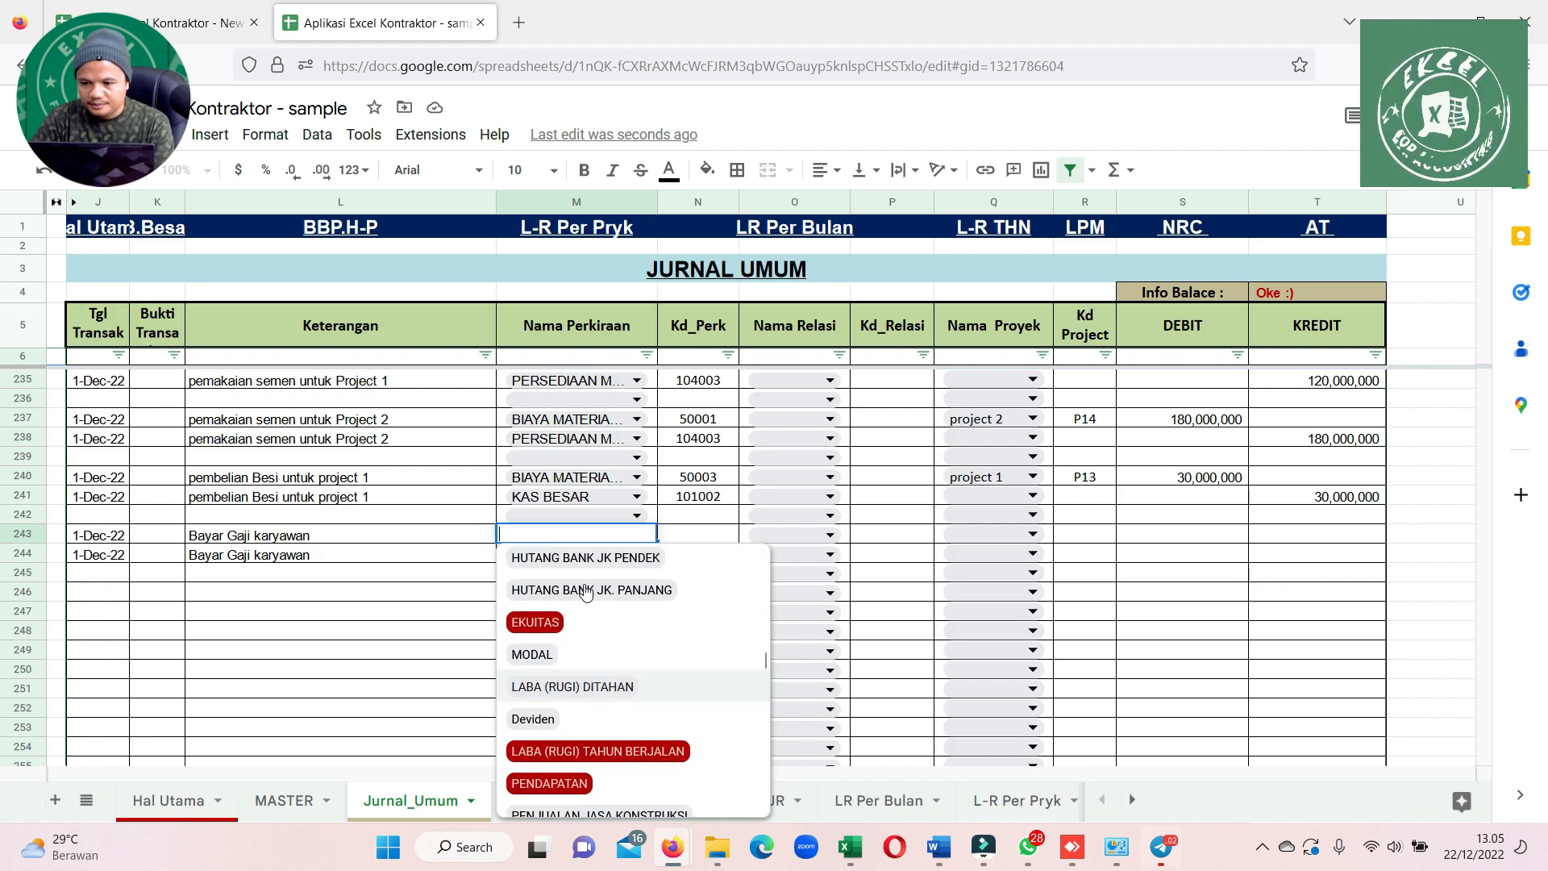
{"action": "scroll", "coordinate": [586, 593], "scroll_direction": "up", "scroll_amount": 8}
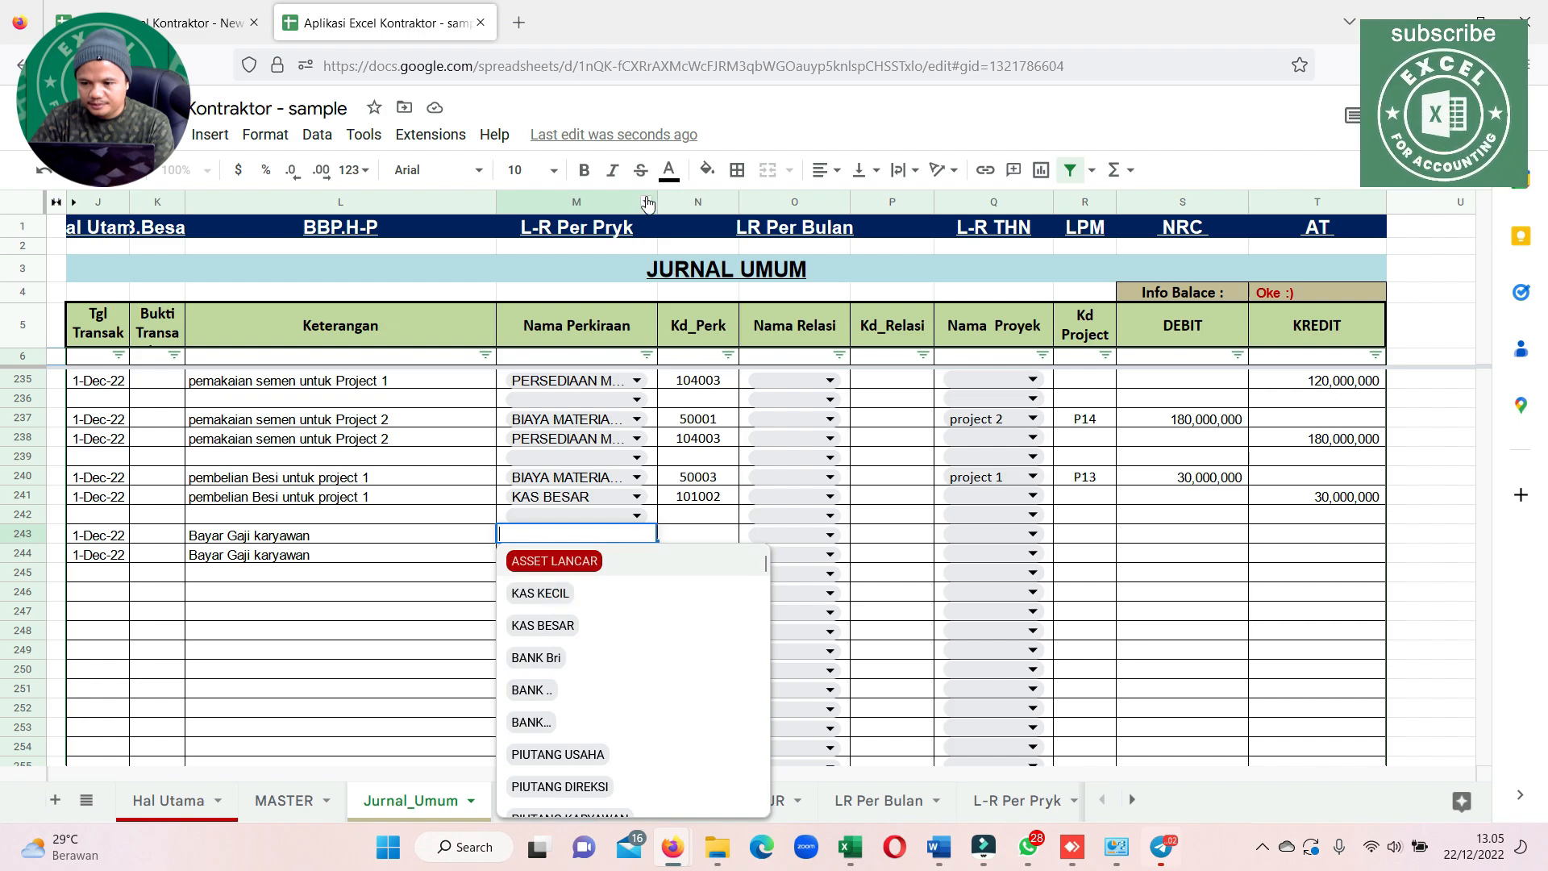
{"action": "left_click_drag", "start_coordinate": [656, 200], "coordinate": [698, 232]}
{"action": "scroll", "coordinate": [636, 597], "scroll_direction": "down", "scroll_amount": 5}
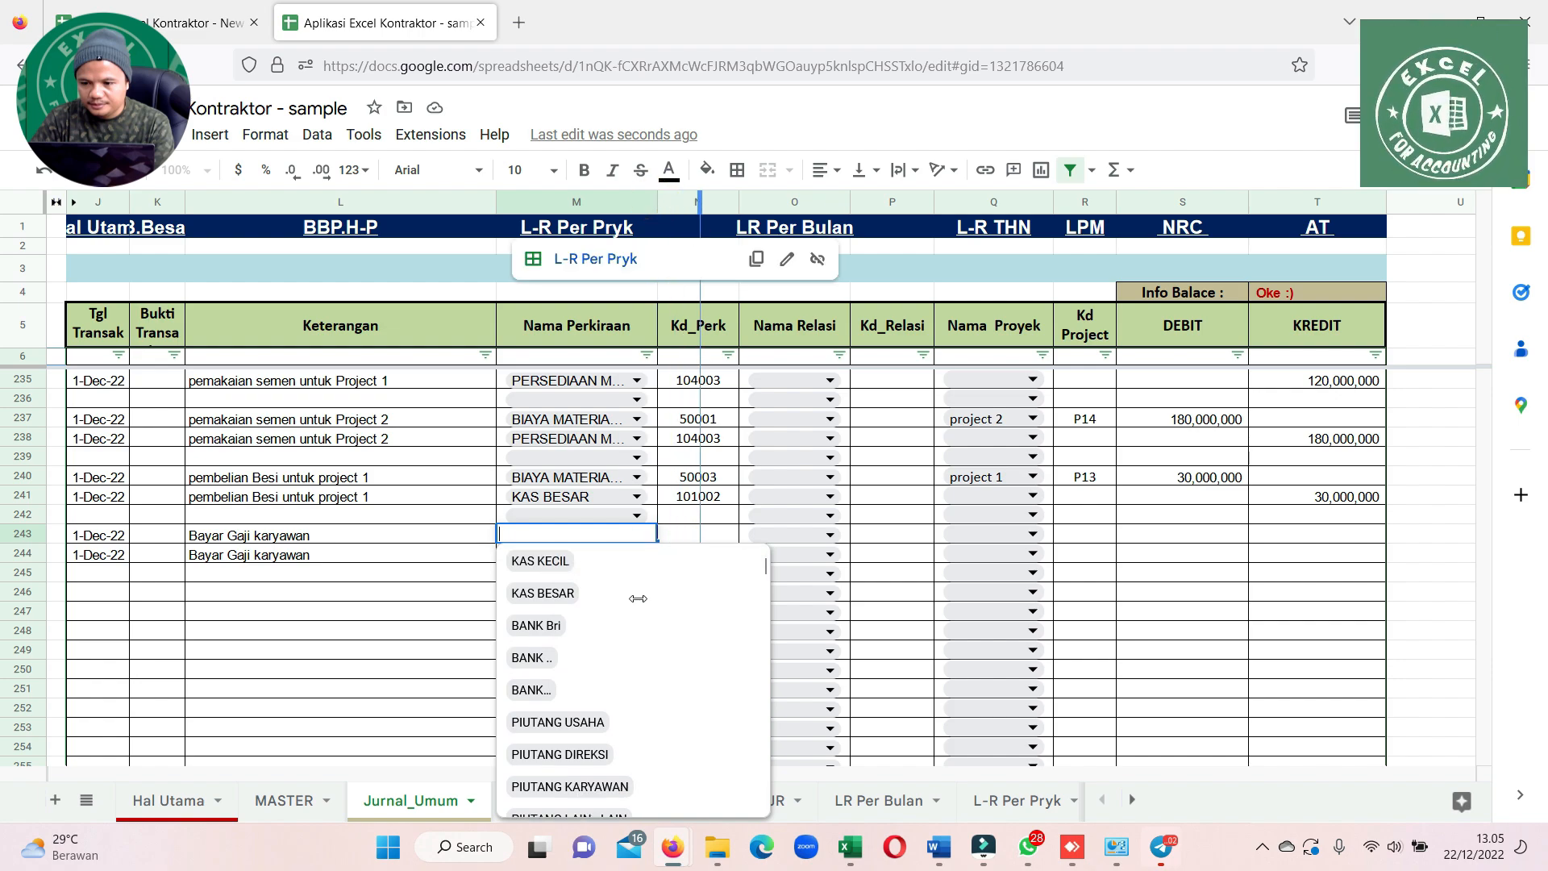
{"action": "scroll", "coordinate": [638, 599], "scroll_direction": "down", "scroll_amount": 7}
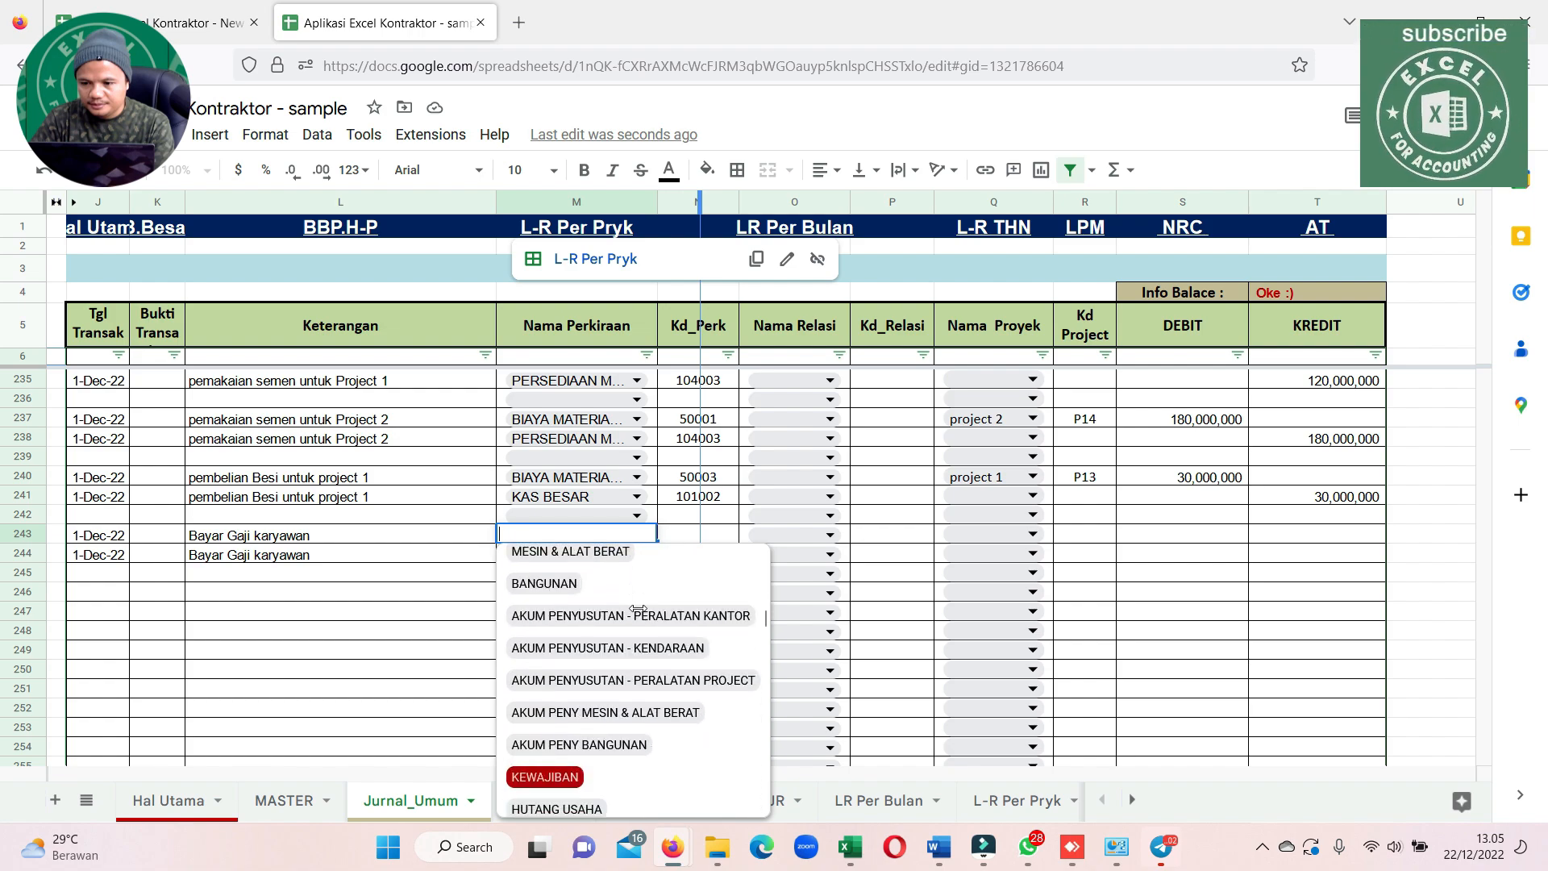
{"action": "scroll", "coordinate": [638, 623], "scroll_direction": "up", "scroll_amount": 8}
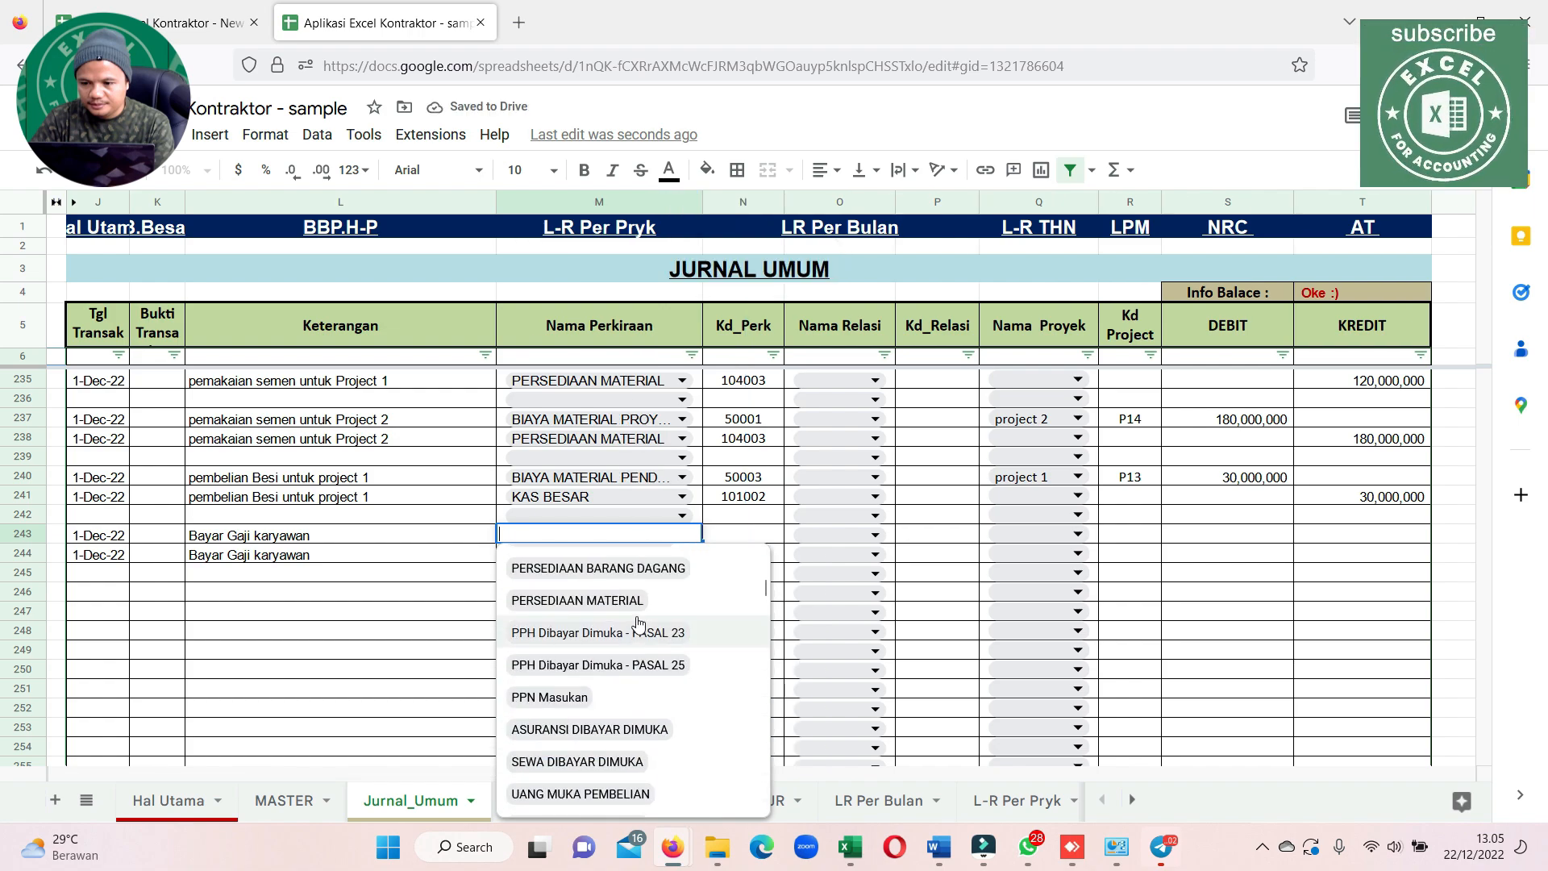
{"action": "scroll", "coordinate": [638, 622], "scroll_direction": "up", "scroll_amount": 5}
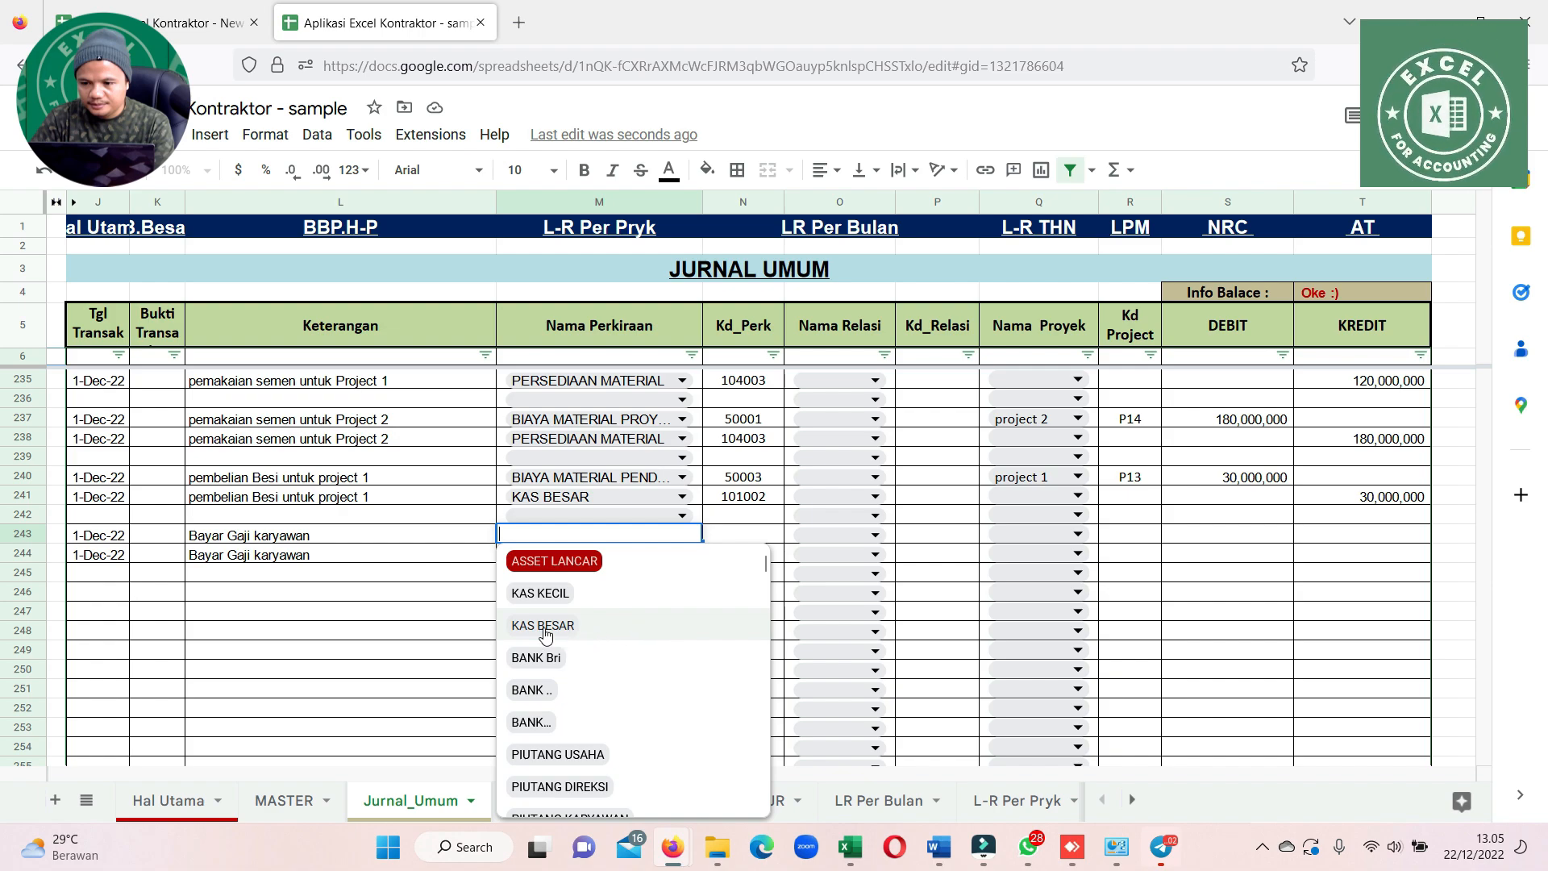
Find the accounts matching "gaji" for row 243 and set its Nama Perkiraan to BIAYA GAJI
{"action": "left_click_drag", "start_coordinate": [356, 567], "coordinate": [361, 558]}
{"action": "left_click", "coordinate": [552, 562]}
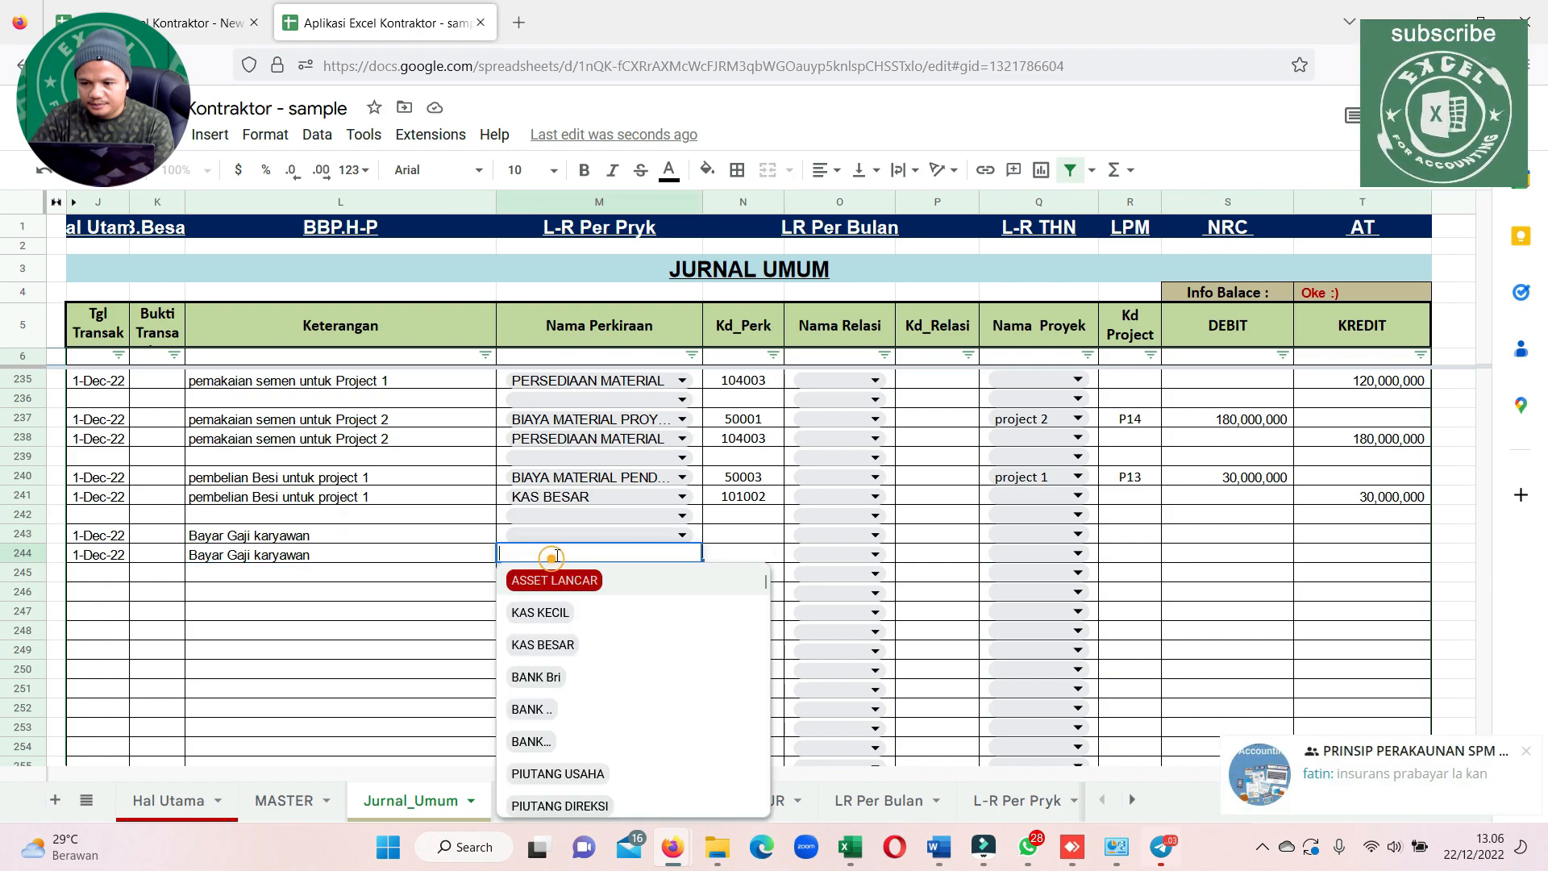
{"action": "left_click", "coordinate": [566, 546]}
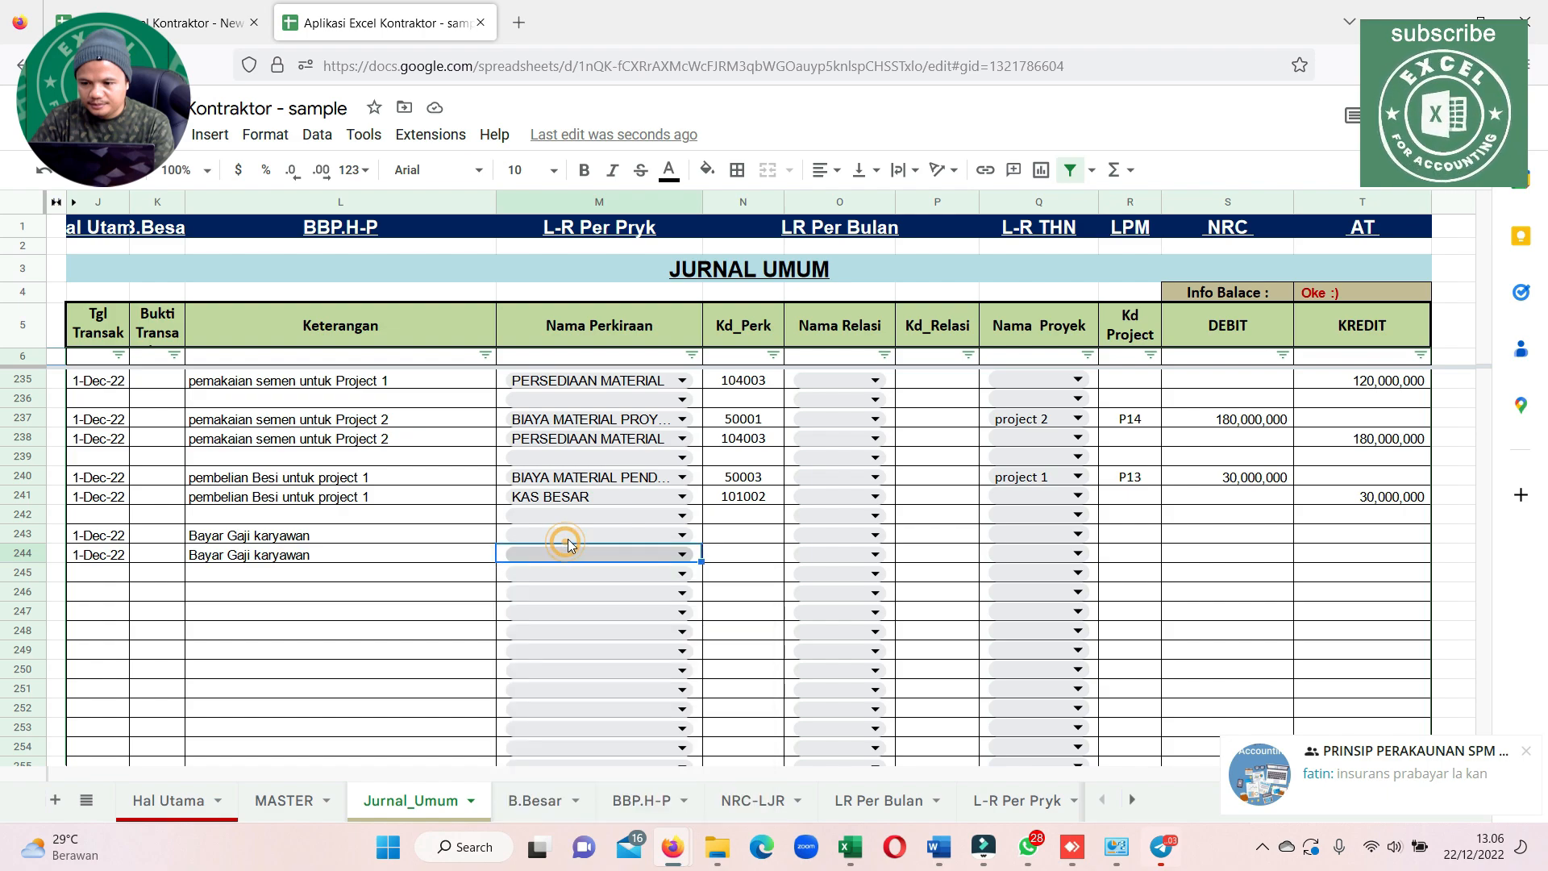
{"action": "left_click", "coordinate": [569, 536]}
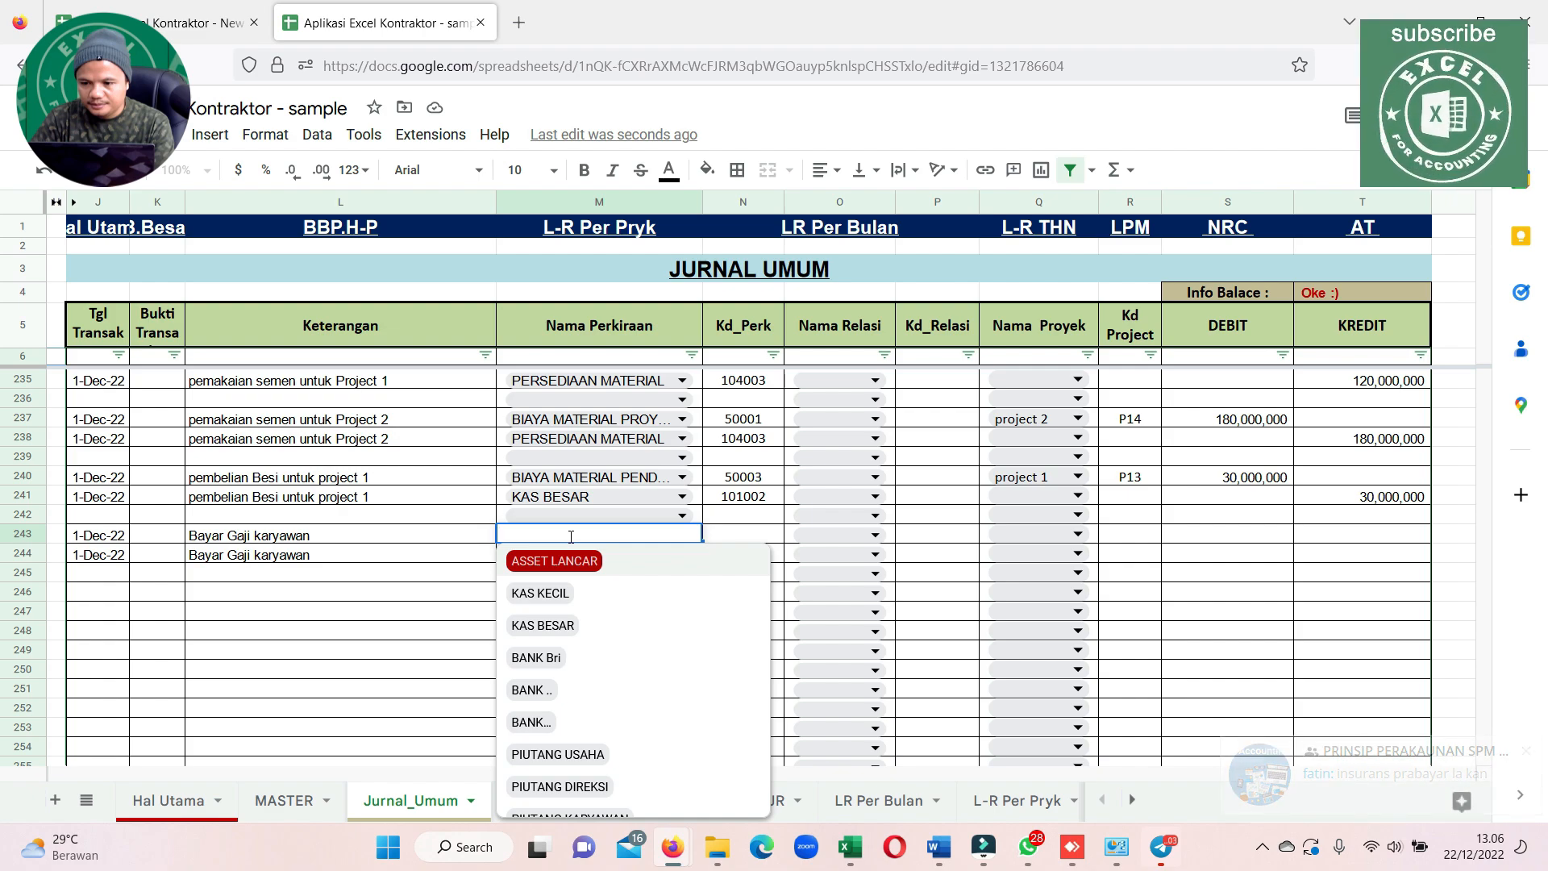
{"action": "type", "text": "gaji"}
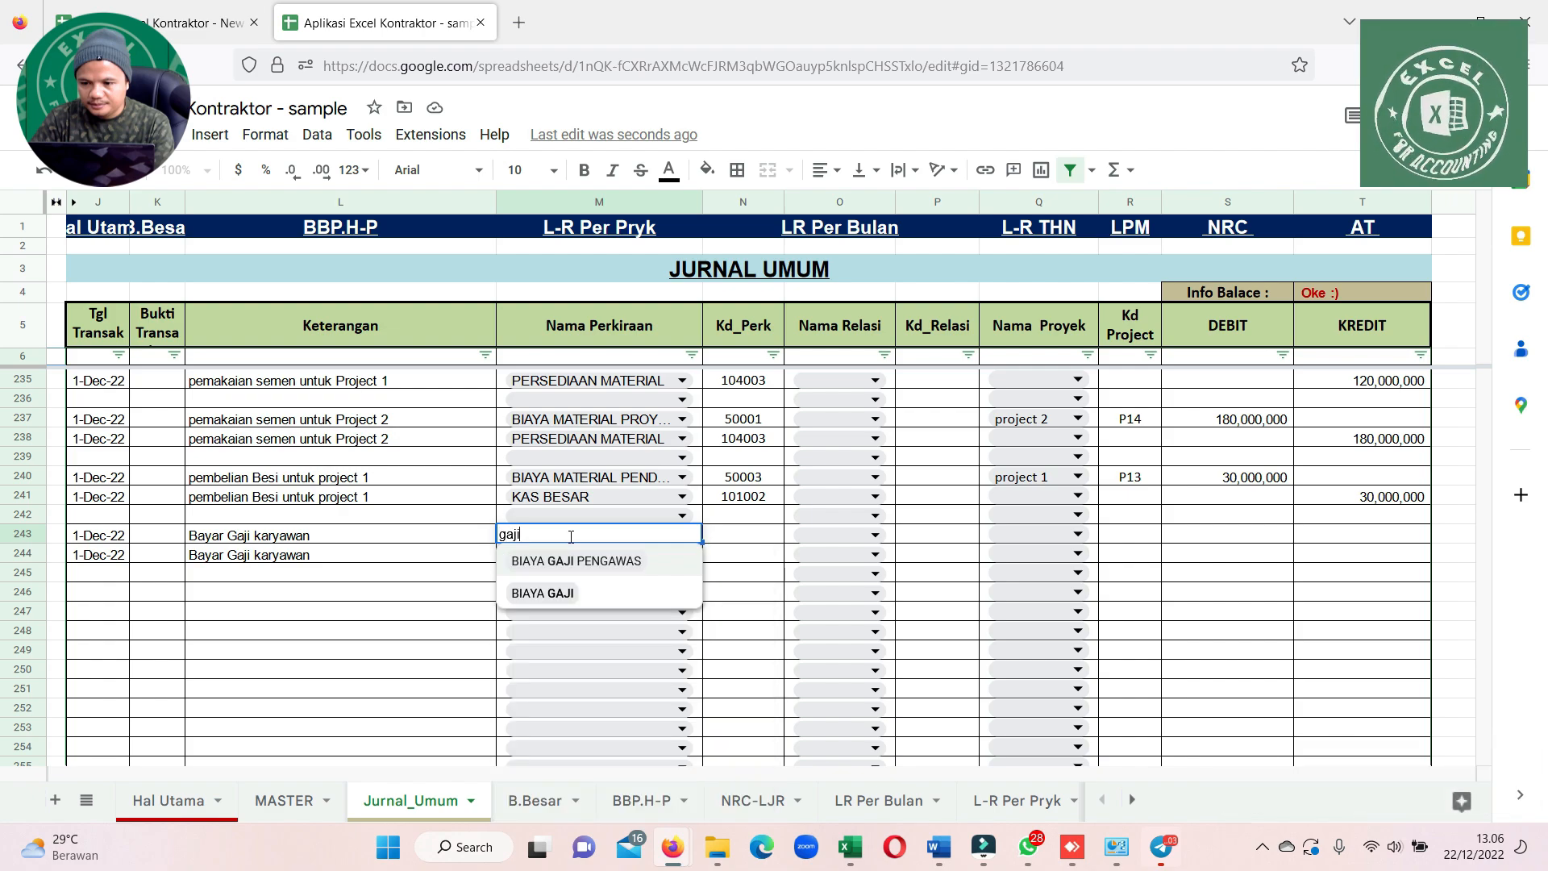
{"action": "left_click", "coordinate": [542, 593]}
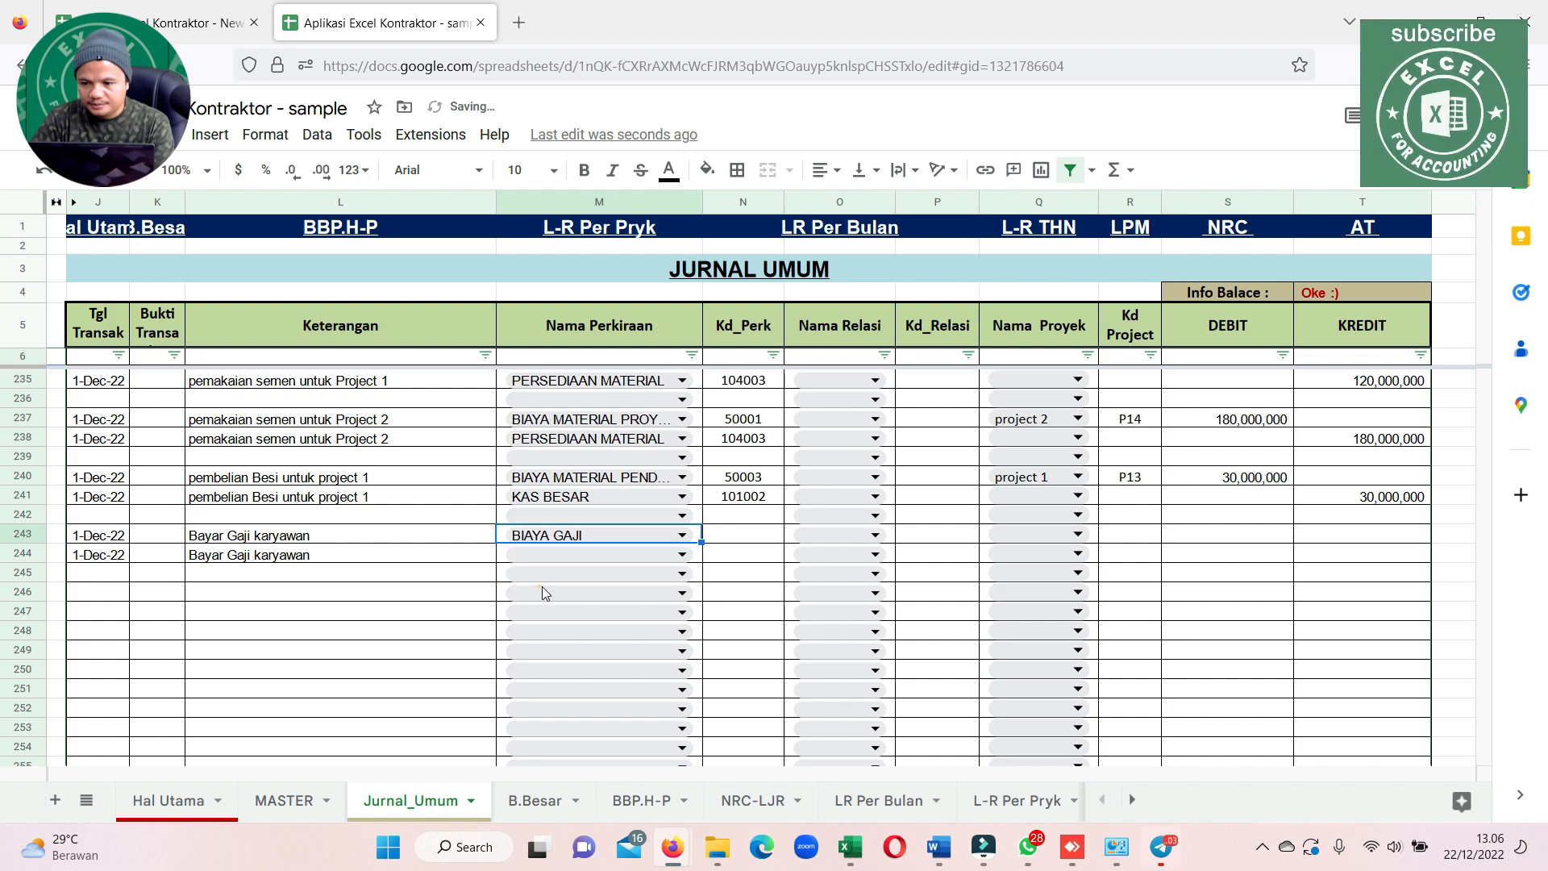
Examine the account groups offered for Nama Perkiraan in row 244, from current assets through liabilities, equity, income and costs, leaving the cell empty
{"action": "left_click", "coordinate": [687, 557]}
{"action": "scroll", "coordinate": [605, 629], "scroll_direction": "down", "scroll_amount": 10}
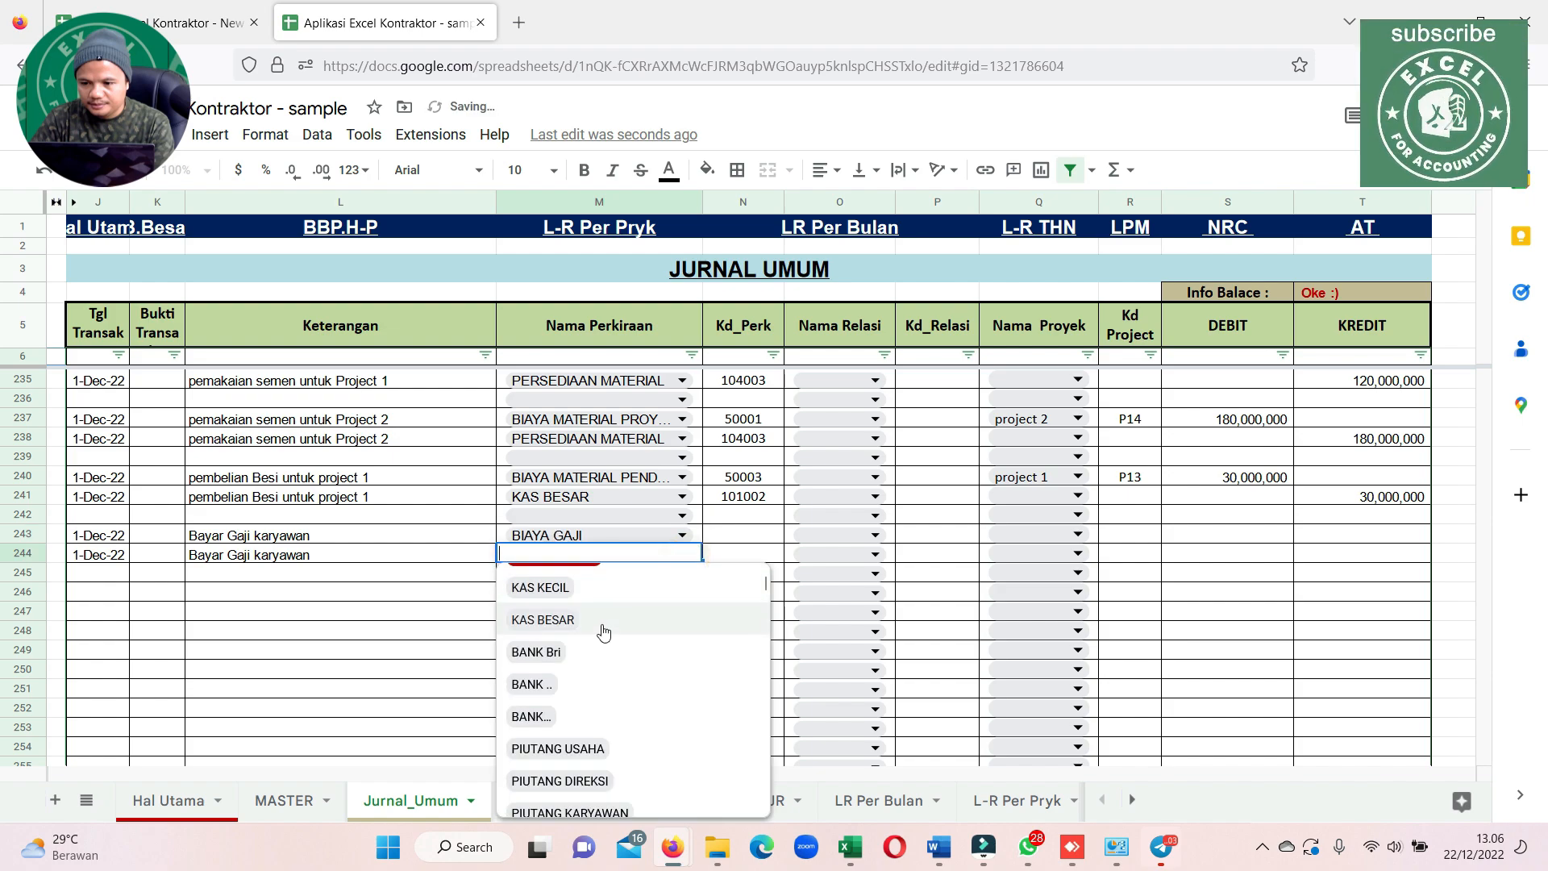
{"action": "scroll", "coordinate": [604, 632], "scroll_direction": "down", "scroll_amount": 15}
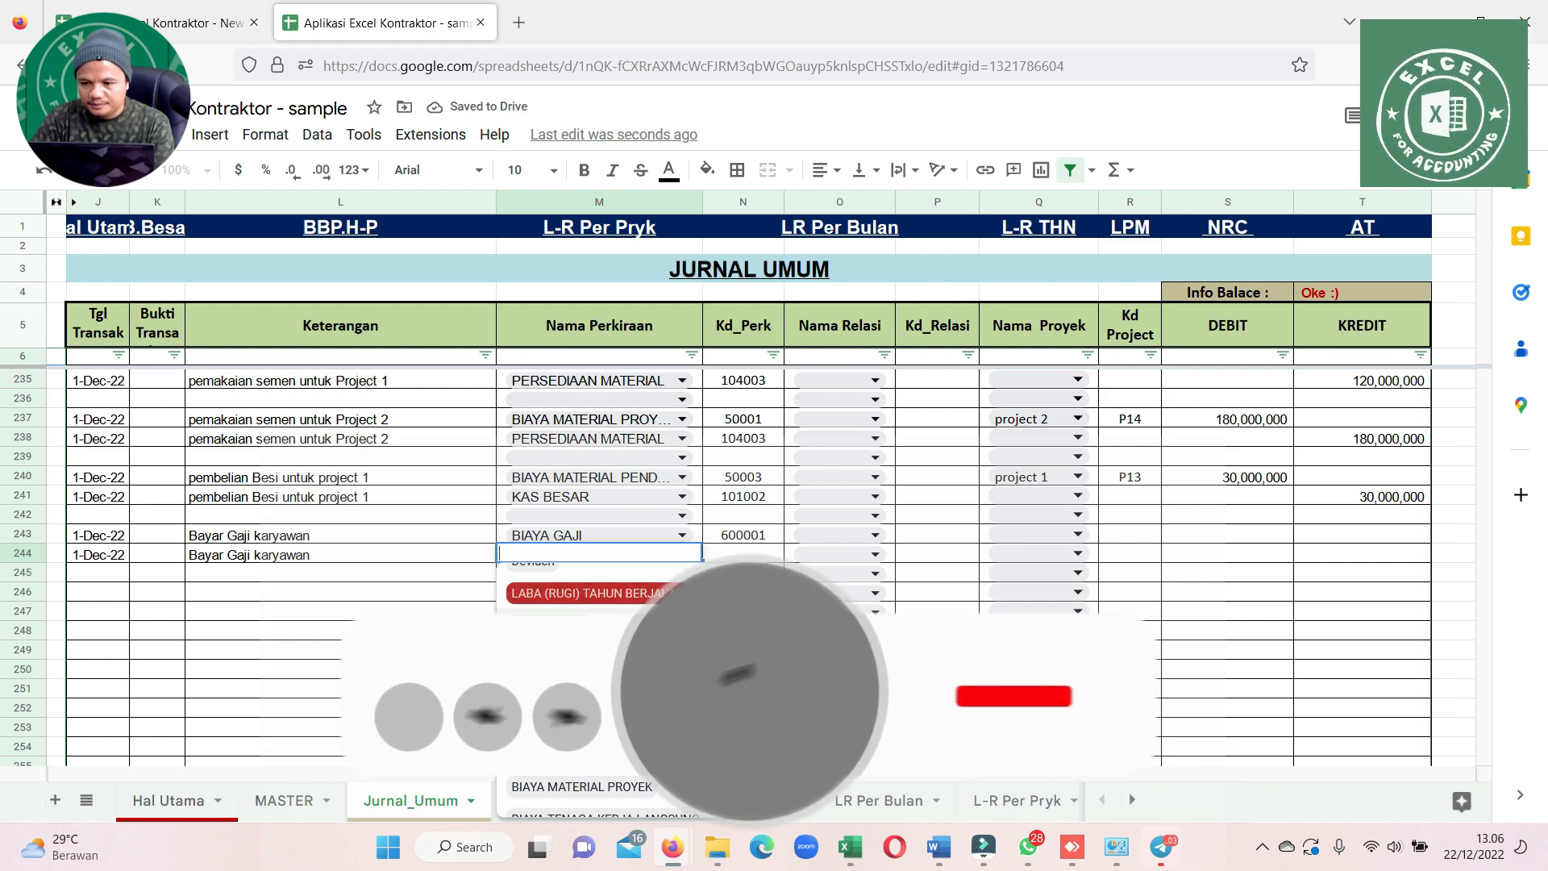
{"action": "scroll", "coordinate": [605, 632], "scroll_direction": "up", "scroll_amount": 3}
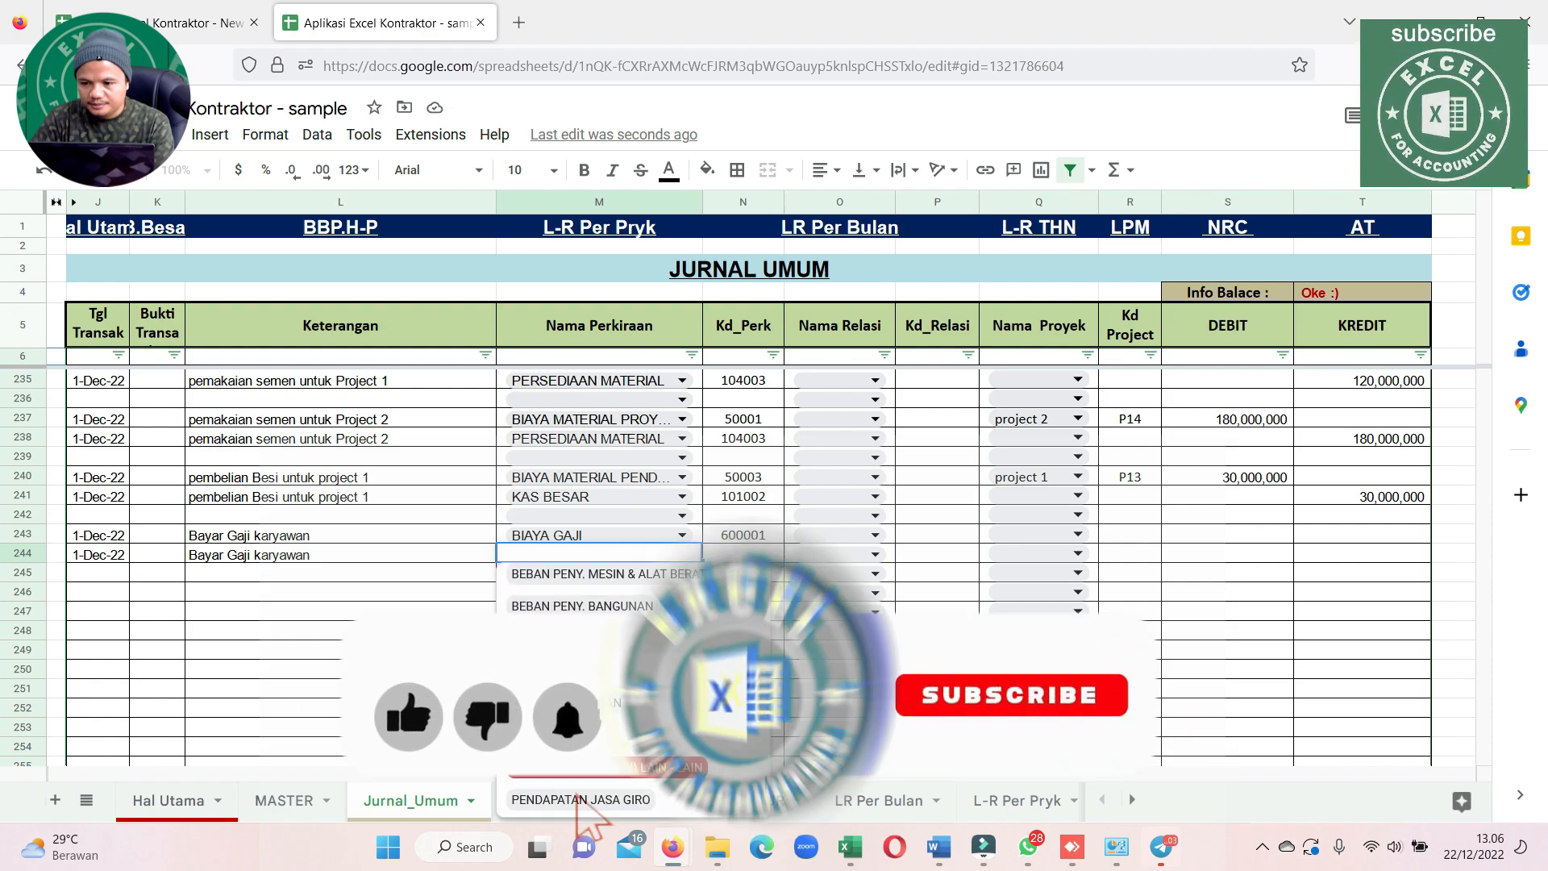
{"action": "scroll", "coordinate": [605, 631], "scroll_direction": "up", "scroll_amount": 10}
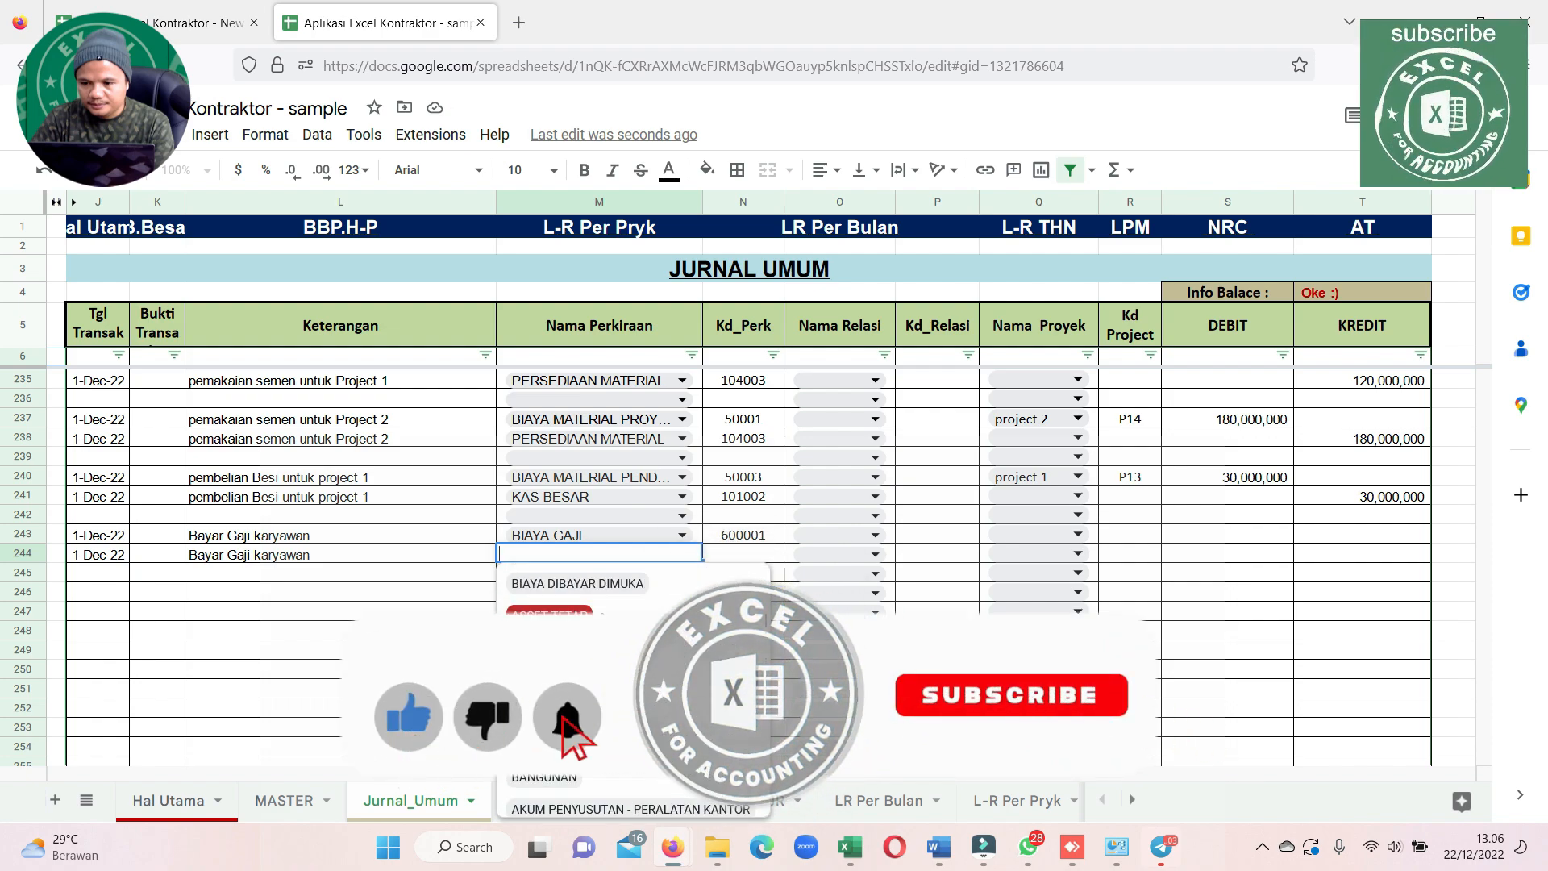
{"action": "scroll", "coordinate": [605, 632], "scroll_direction": "up", "scroll_amount": 1}
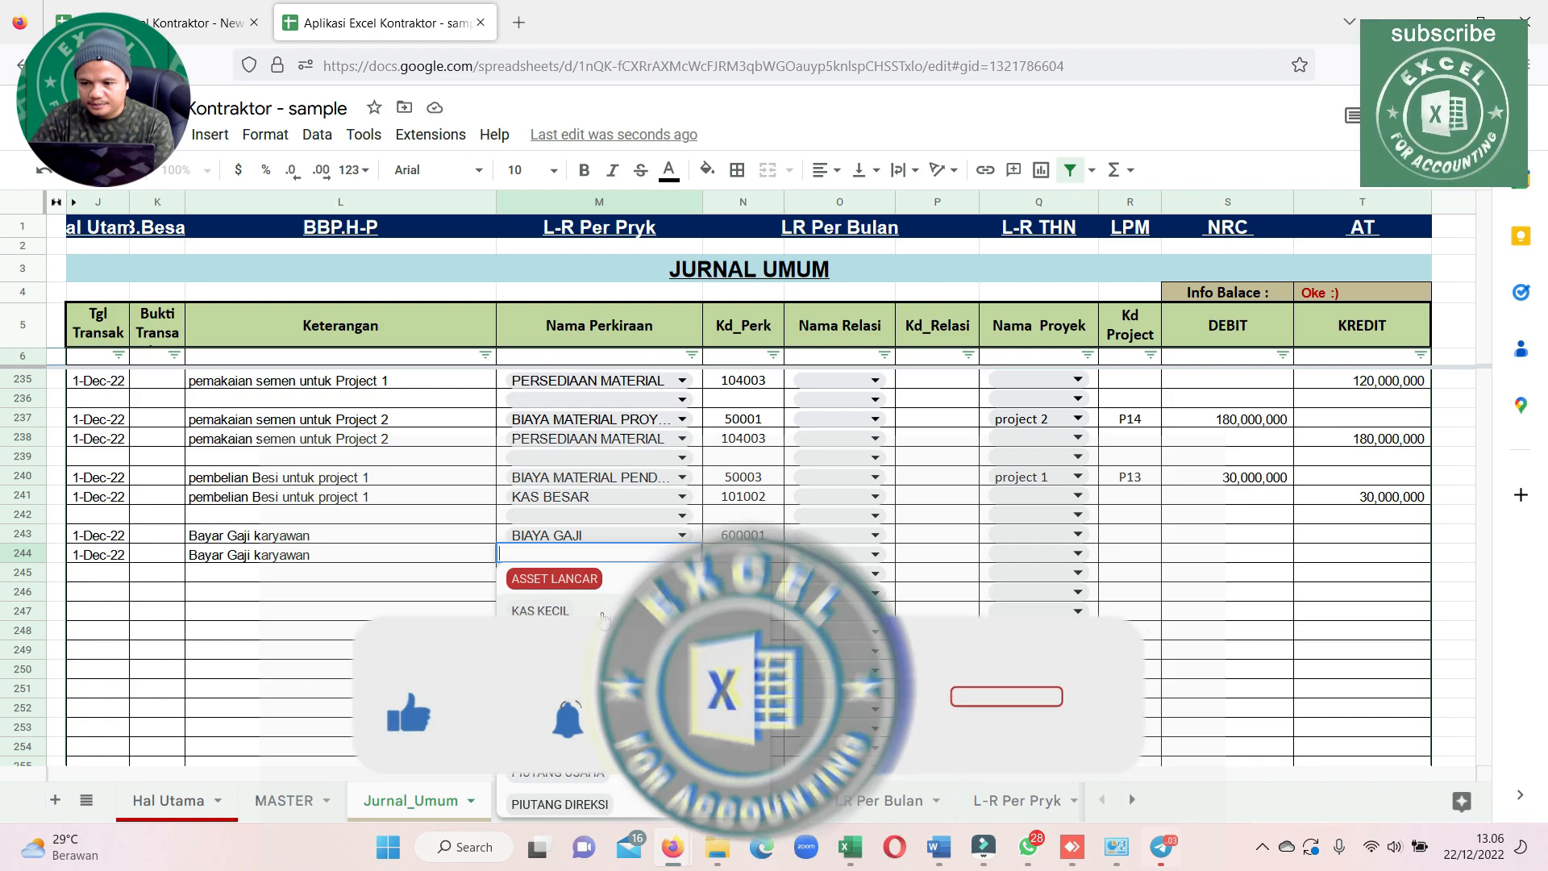
{"action": "scroll", "coordinate": [605, 620], "scroll_direction": "down", "scroll_amount": 5}
{"action": "scroll", "coordinate": [605, 619], "scroll_direction": "down", "scroll_amount": 10}
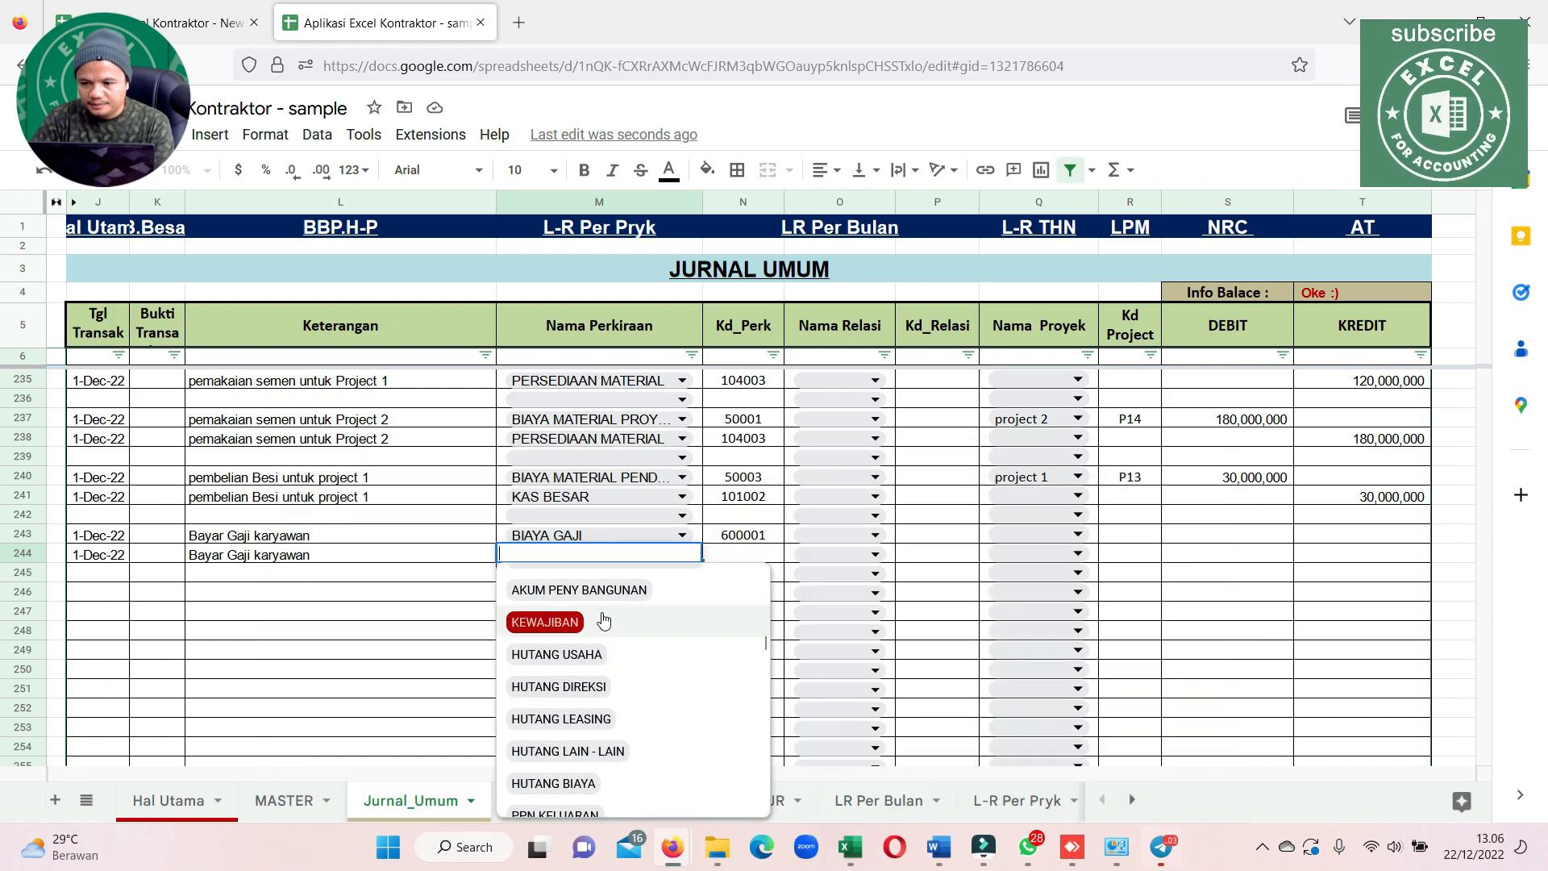
{"action": "scroll", "coordinate": [605, 620], "scroll_direction": "up", "scroll_amount": 2}
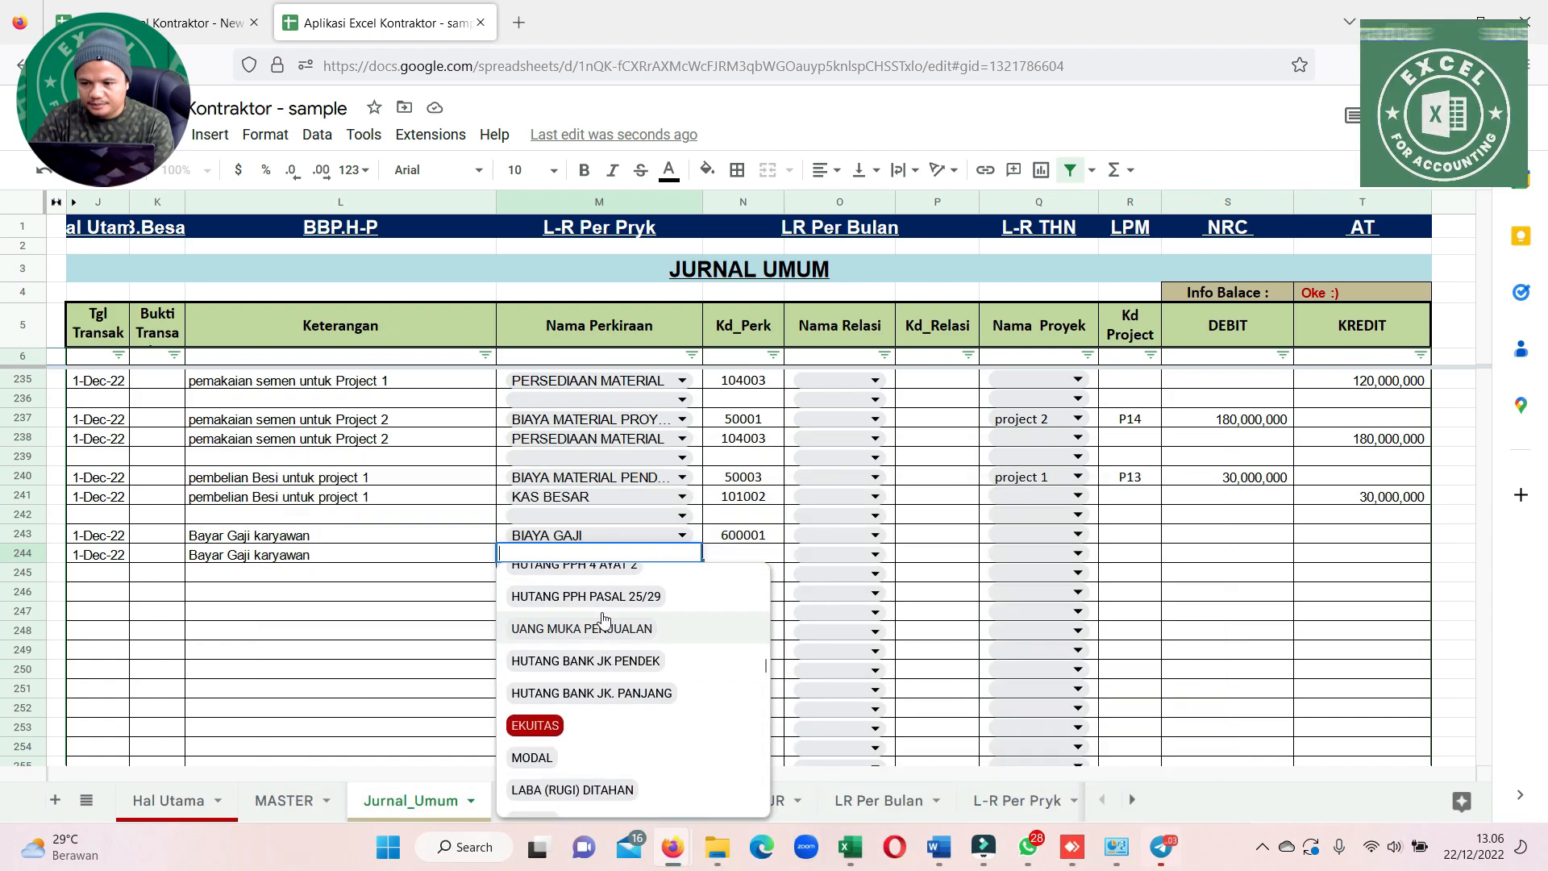
{"action": "scroll", "coordinate": [605, 620], "scroll_direction": "down", "scroll_amount": 4}
{"action": "scroll", "coordinate": [605, 620], "scroll_direction": "up", "scroll_amount": 2}
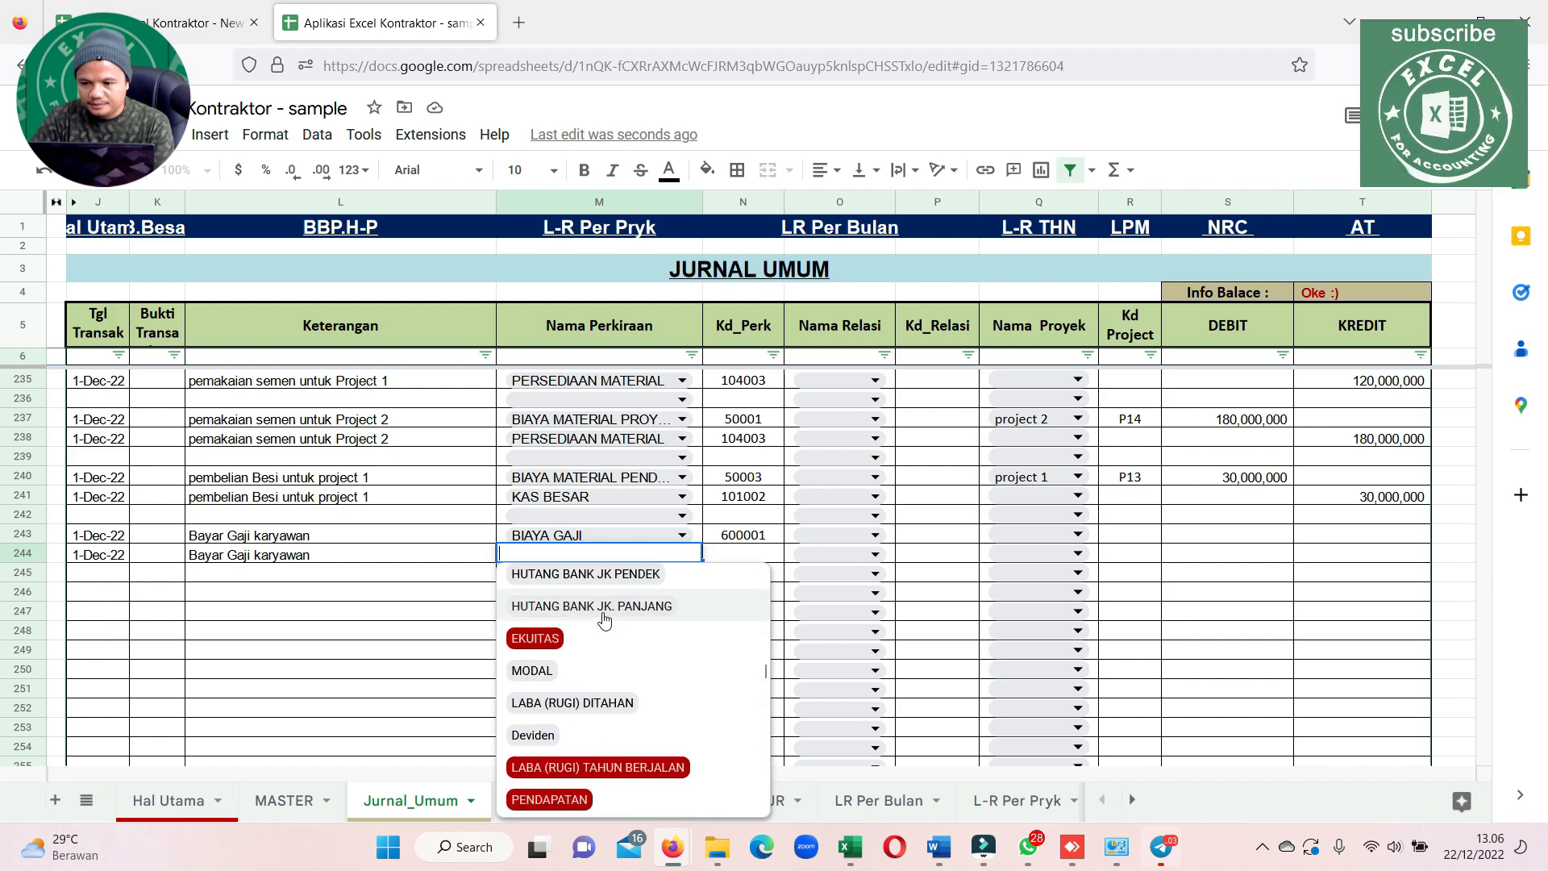
{"action": "scroll", "coordinate": [605, 620], "scroll_direction": "down", "scroll_amount": 3}
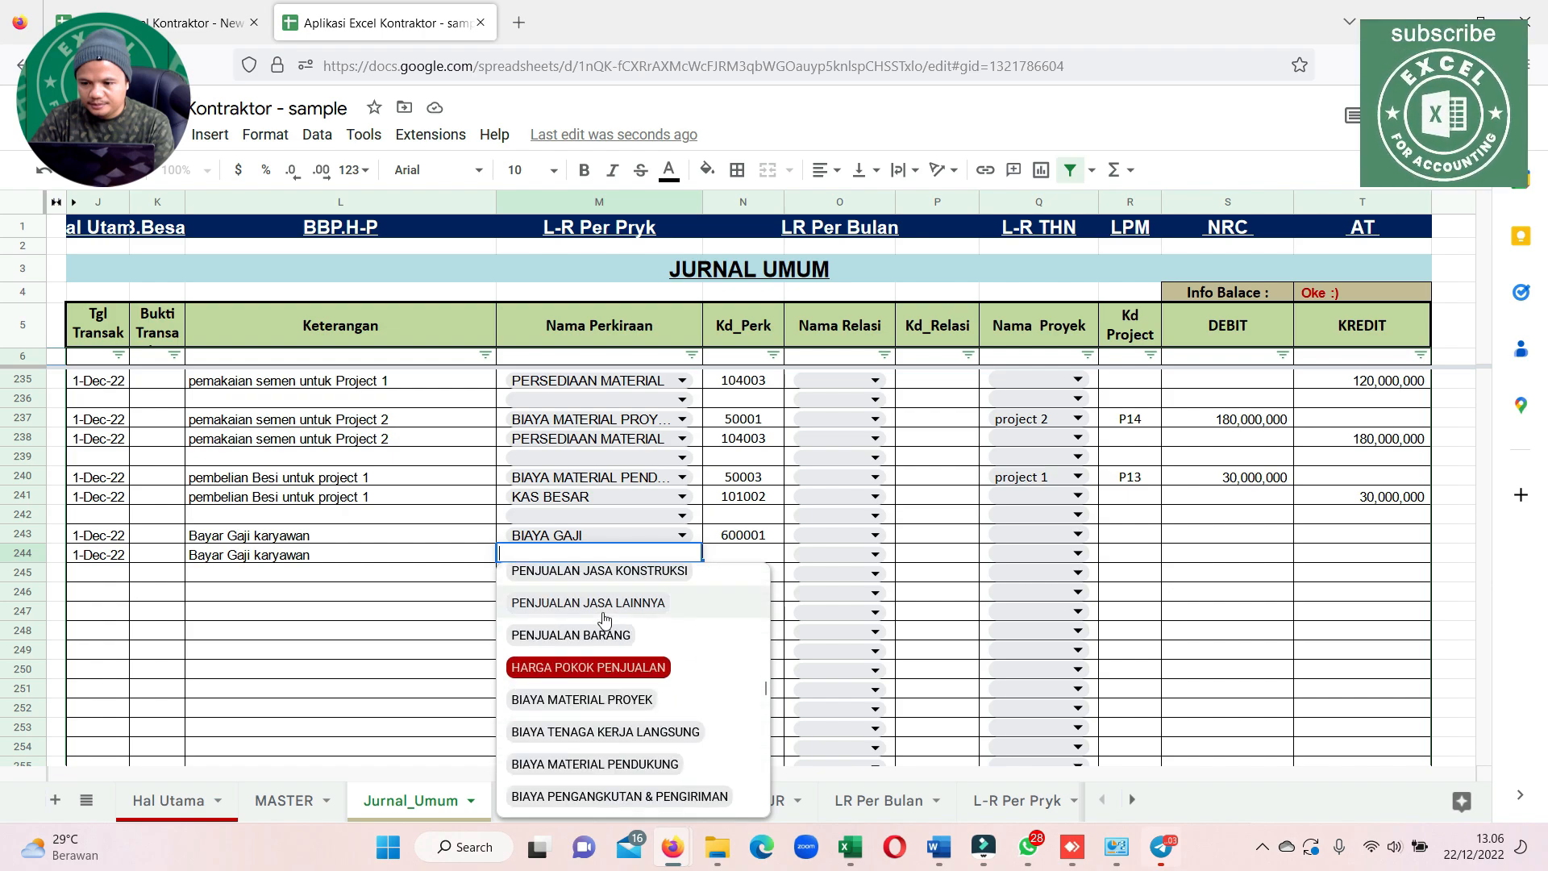
{"action": "left_click", "coordinate": [379, 594]}
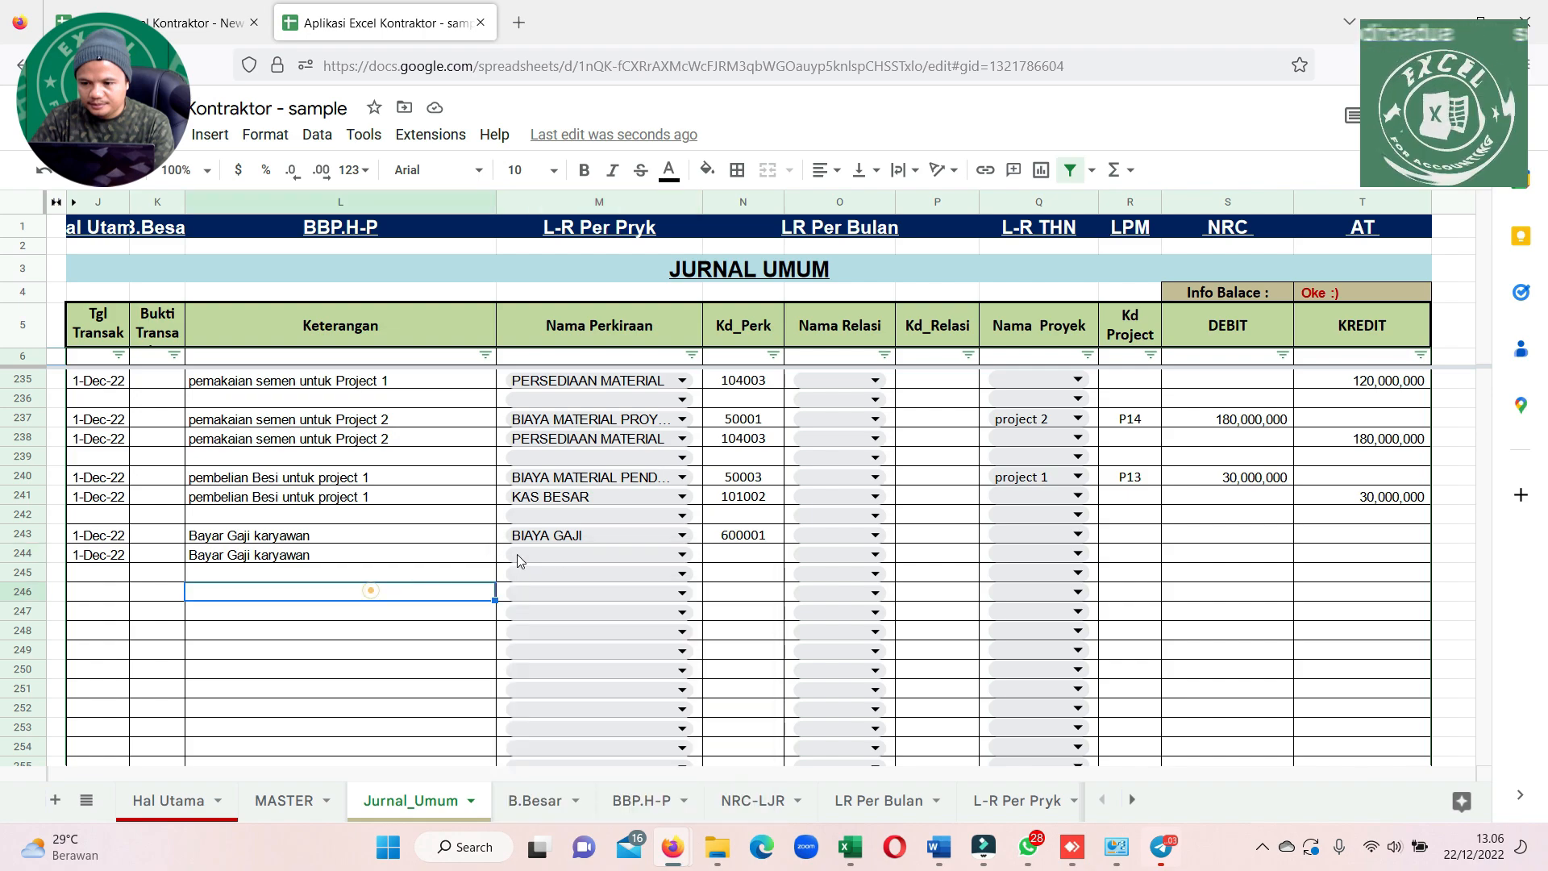
Set the Nama Perkiraan of the second salary line in row 244 to KAS BESAR
{"action": "left_click", "coordinate": [570, 555]}
{"action": "left_click", "coordinate": [570, 555]}
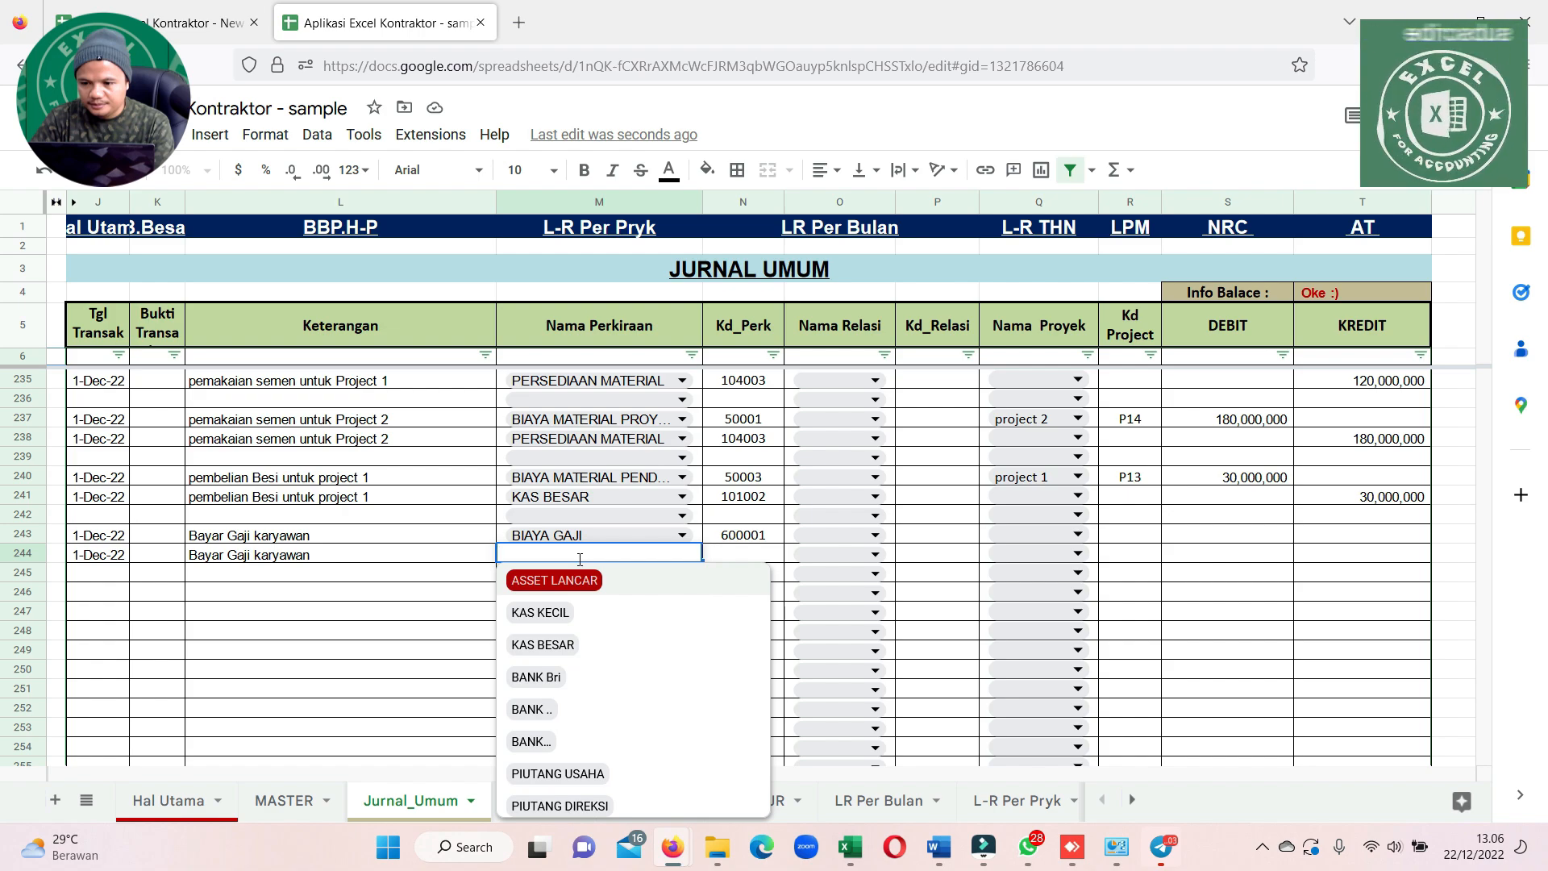
{"action": "left_click", "coordinate": [560, 647]}
Enter a debit of 5,000,000 for BIAYA GAJI in row 243 and copy the amount to the credit of KAS BESAR in row 244
{"action": "left_click", "coordinate": [1194, 538]}
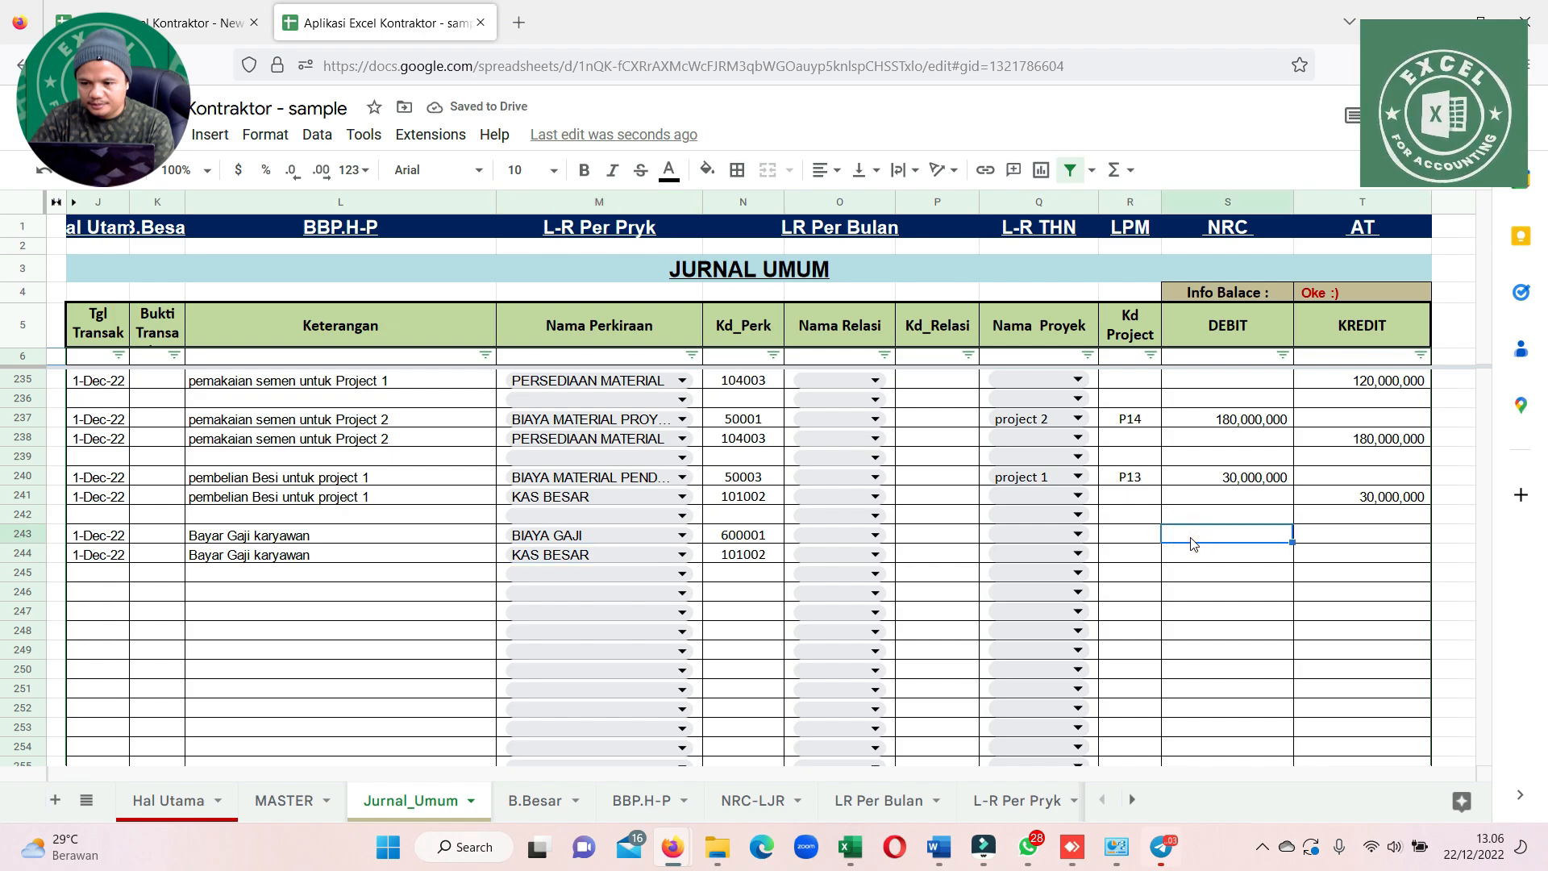
{"action": "type", "text": "5000000"}
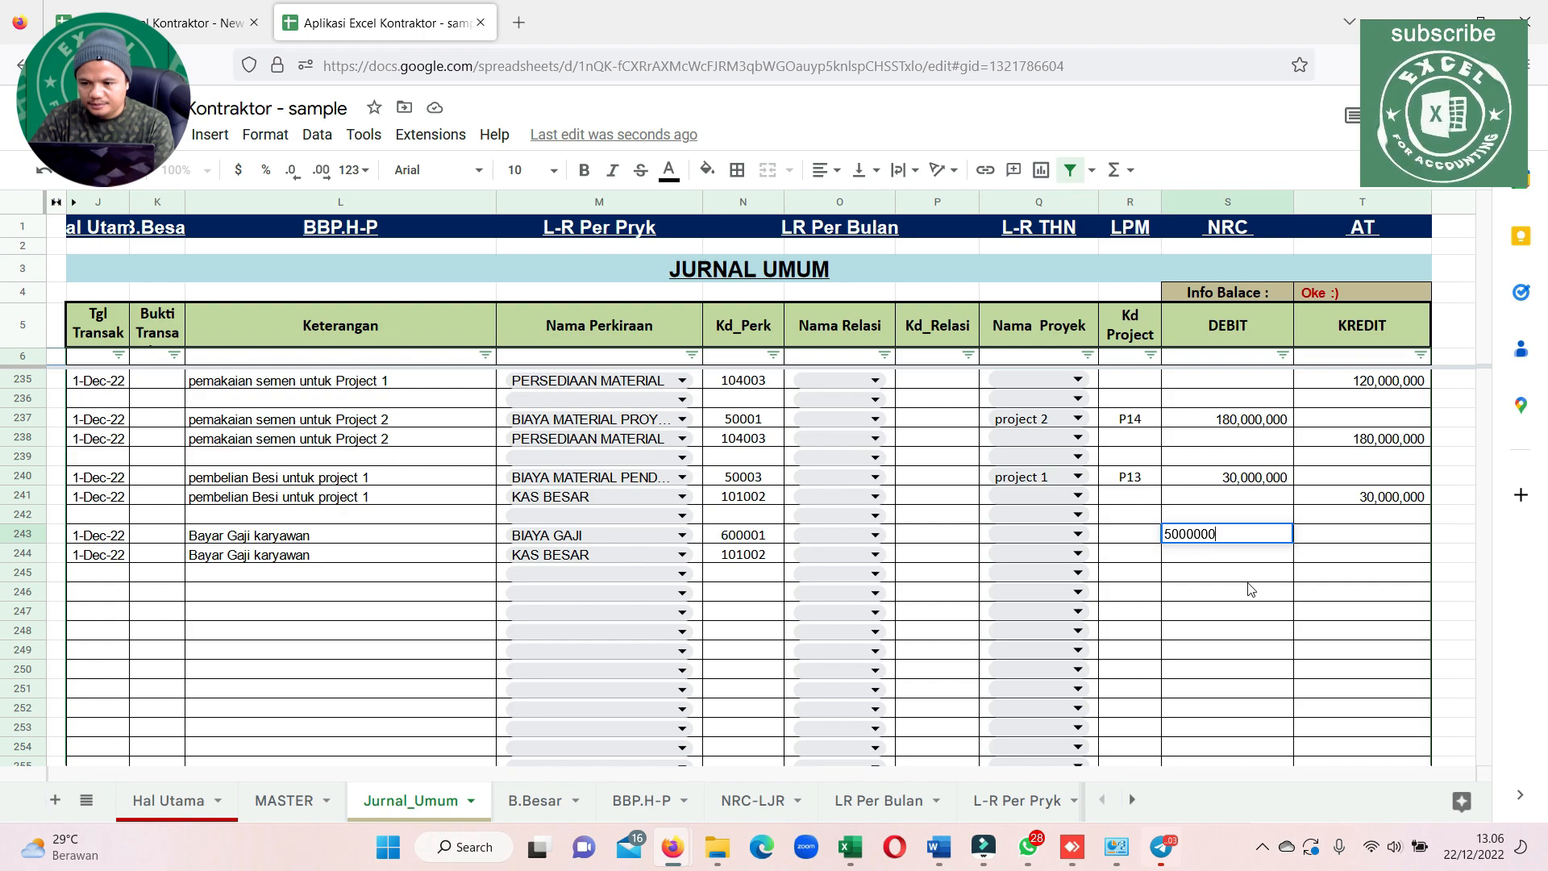
{"action": "left_click", "coordinate": [1248, 580]}
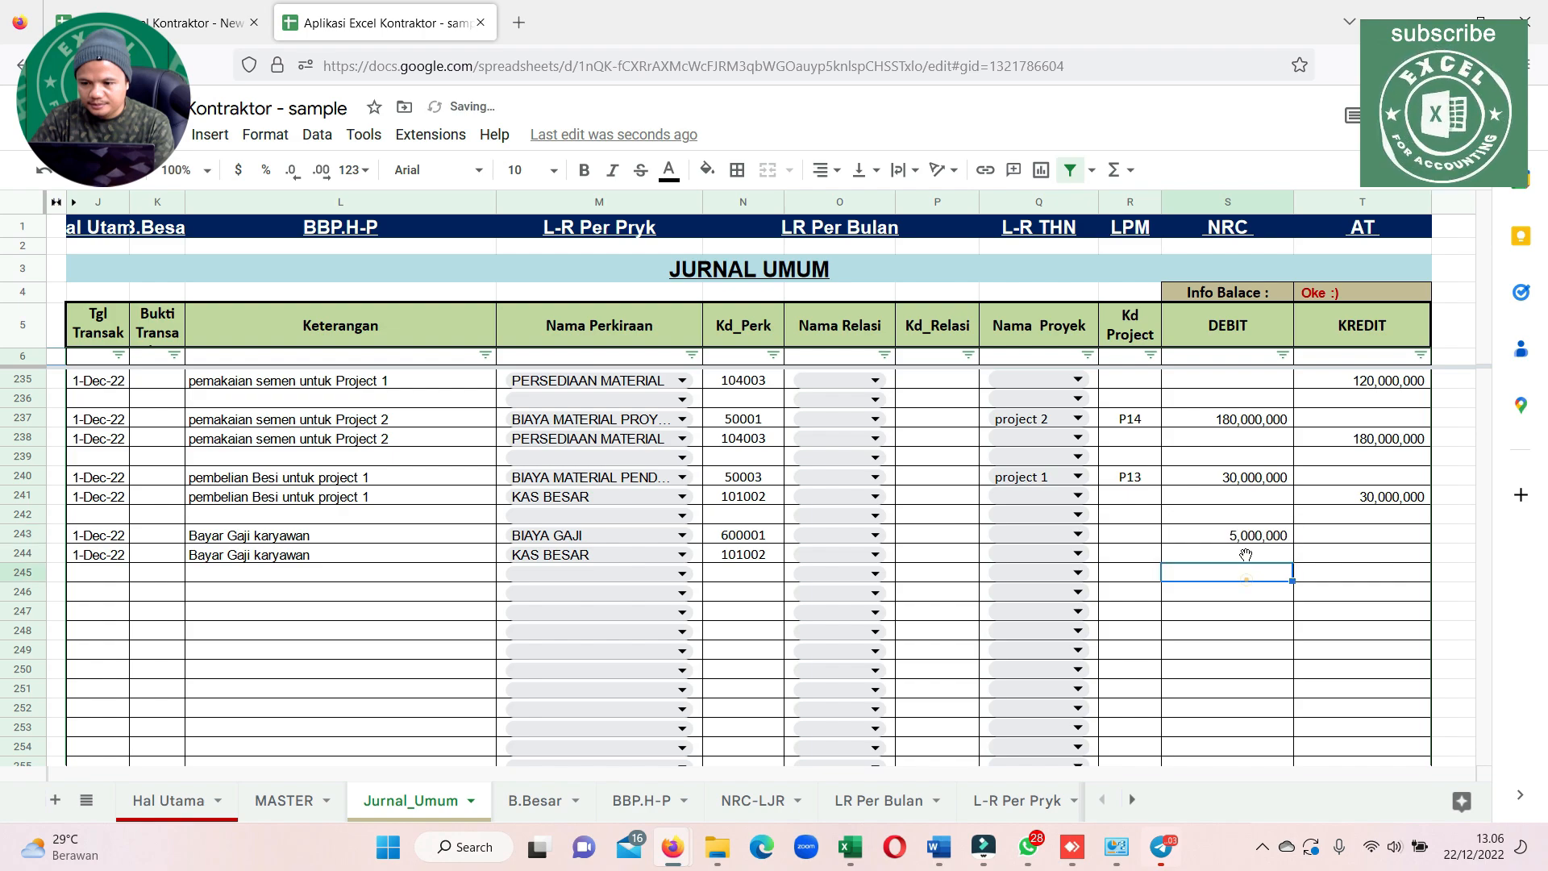
{"action": "left_click", "coordinate": [1247, 536]}
{"action": "key", "text": "ctrl+c"}
{"action": "left_click", "coordinate": [1343, 554]}
{"action": "key", "text": "ctrl+v"}
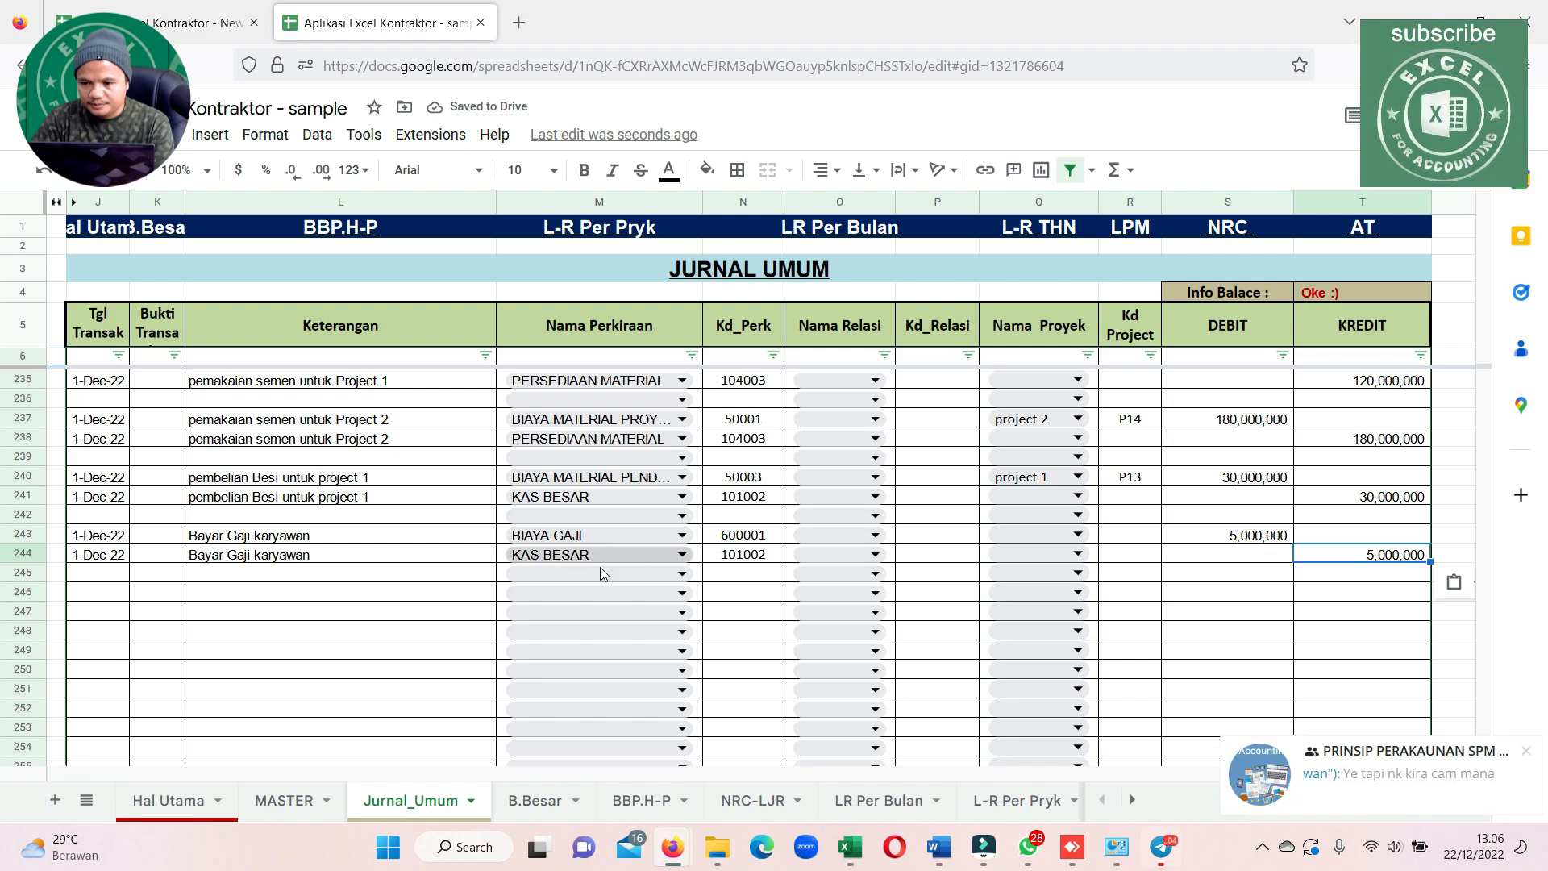
Change the Nama Perkiraan of the salary debit line in row 243 to BIAYA TENAGA KERJA LANGSUNG
{"action": "double_click", "coordinate": [681, 534]}
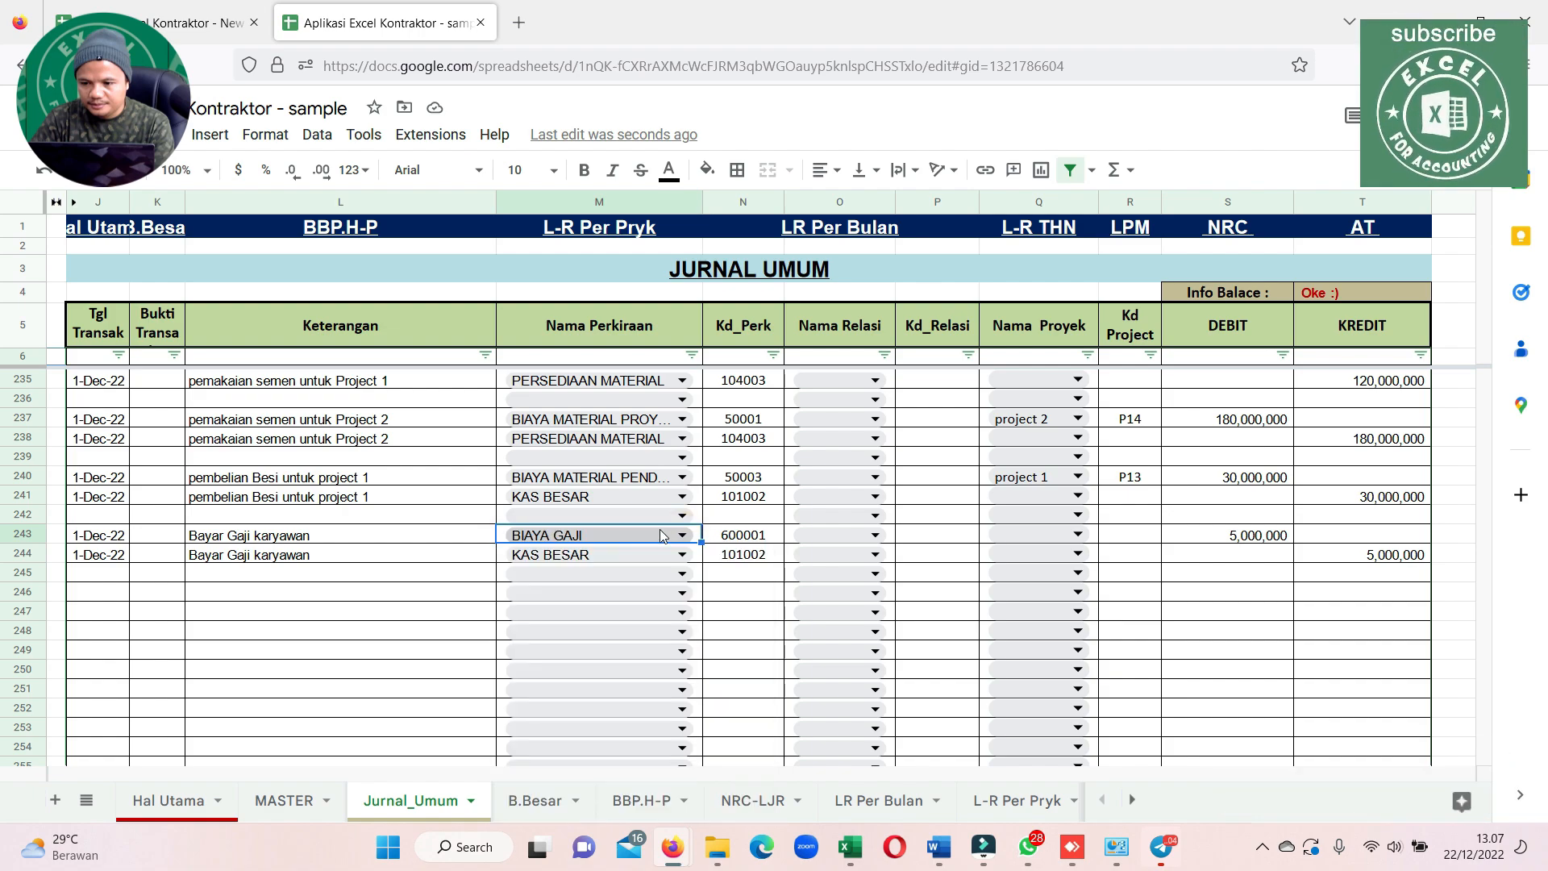
{"action": "key", "text": "Escape"}
{"action": "double_click", "coordinate": [681, 536]}
{"action": "scroll", "coordinate": [679, 654], "scroll_direction": "down", "scroll_amount": 15}
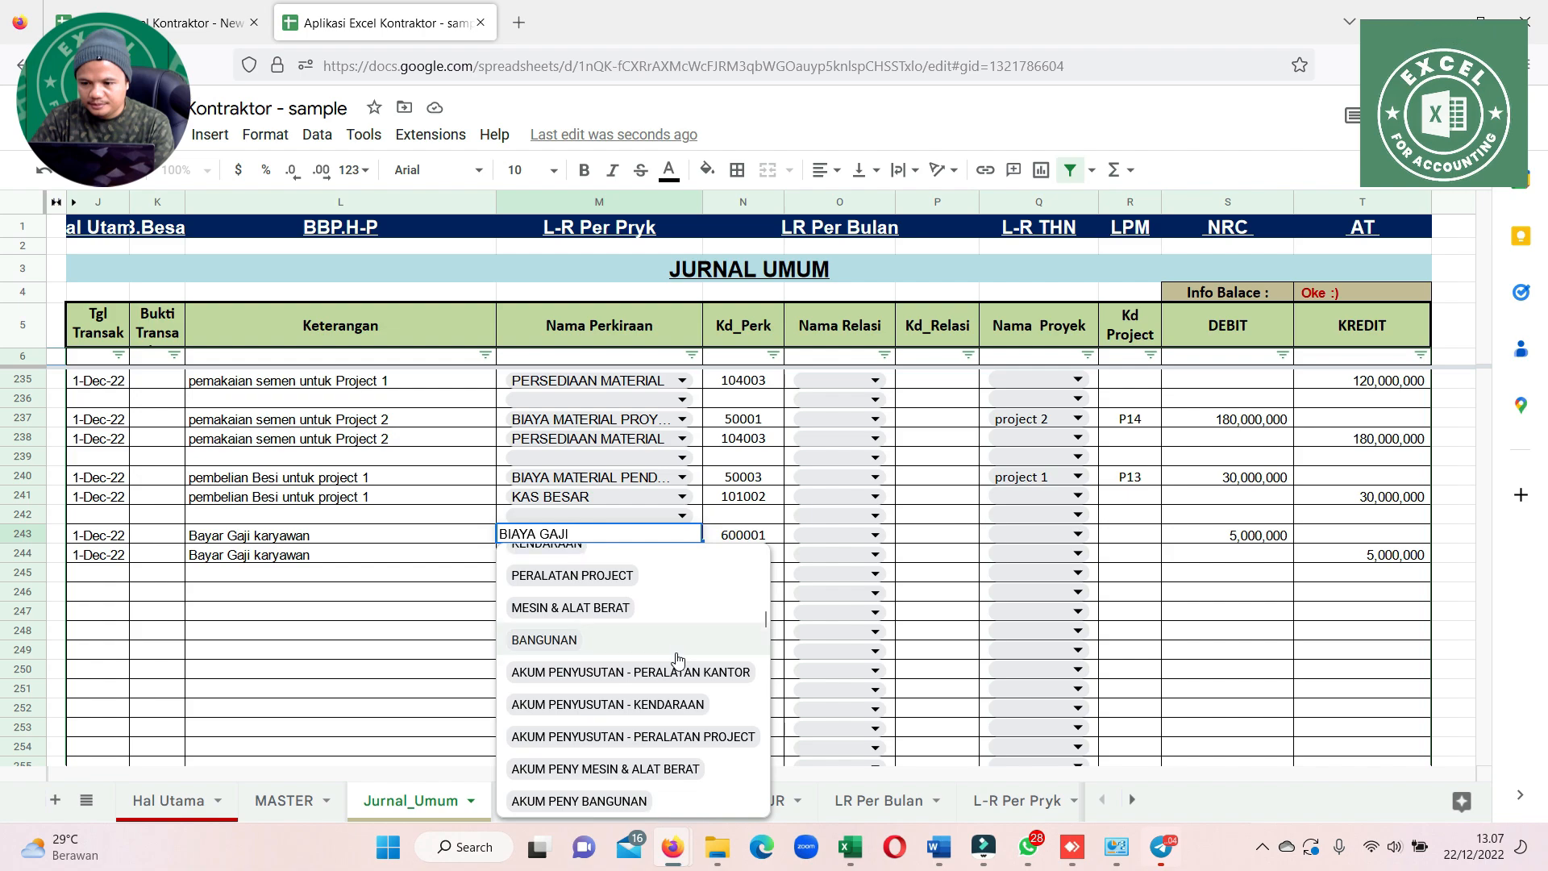
{"action": "scroll", "coordinate": [677, 660], "scroll_direction": "down", "scroll_amount": 5}
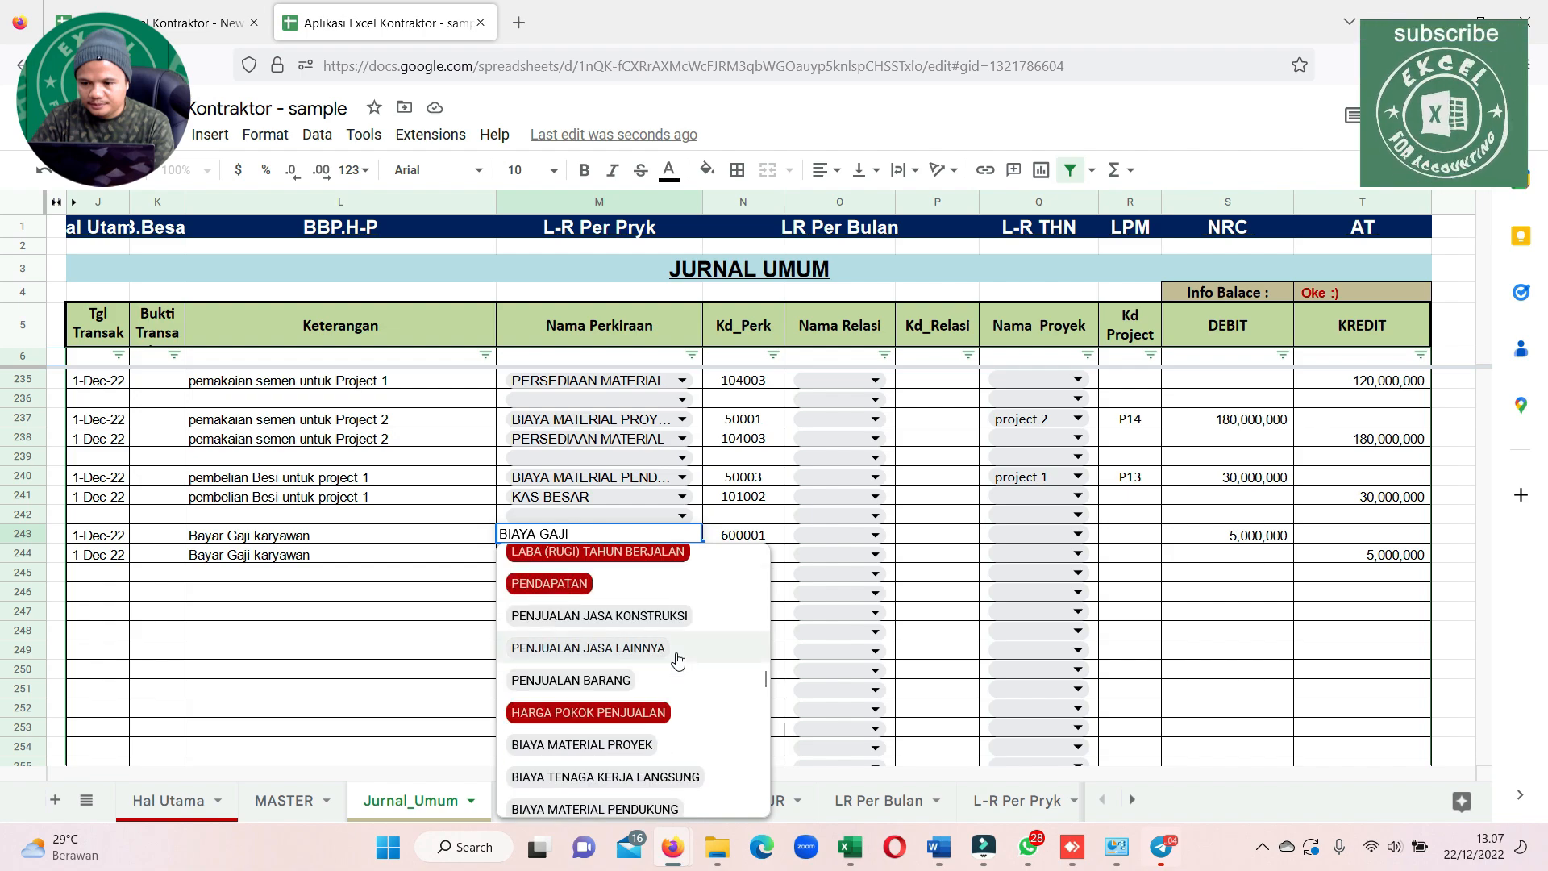
{"action": "scroll", "coordinate": [677, 660], "scroll_direction": "down", "scroll_amount": 2}
{"action": "scroll", "coordinate": [679, 652], "scroll_direction": "down", "scroll_amount": 2}
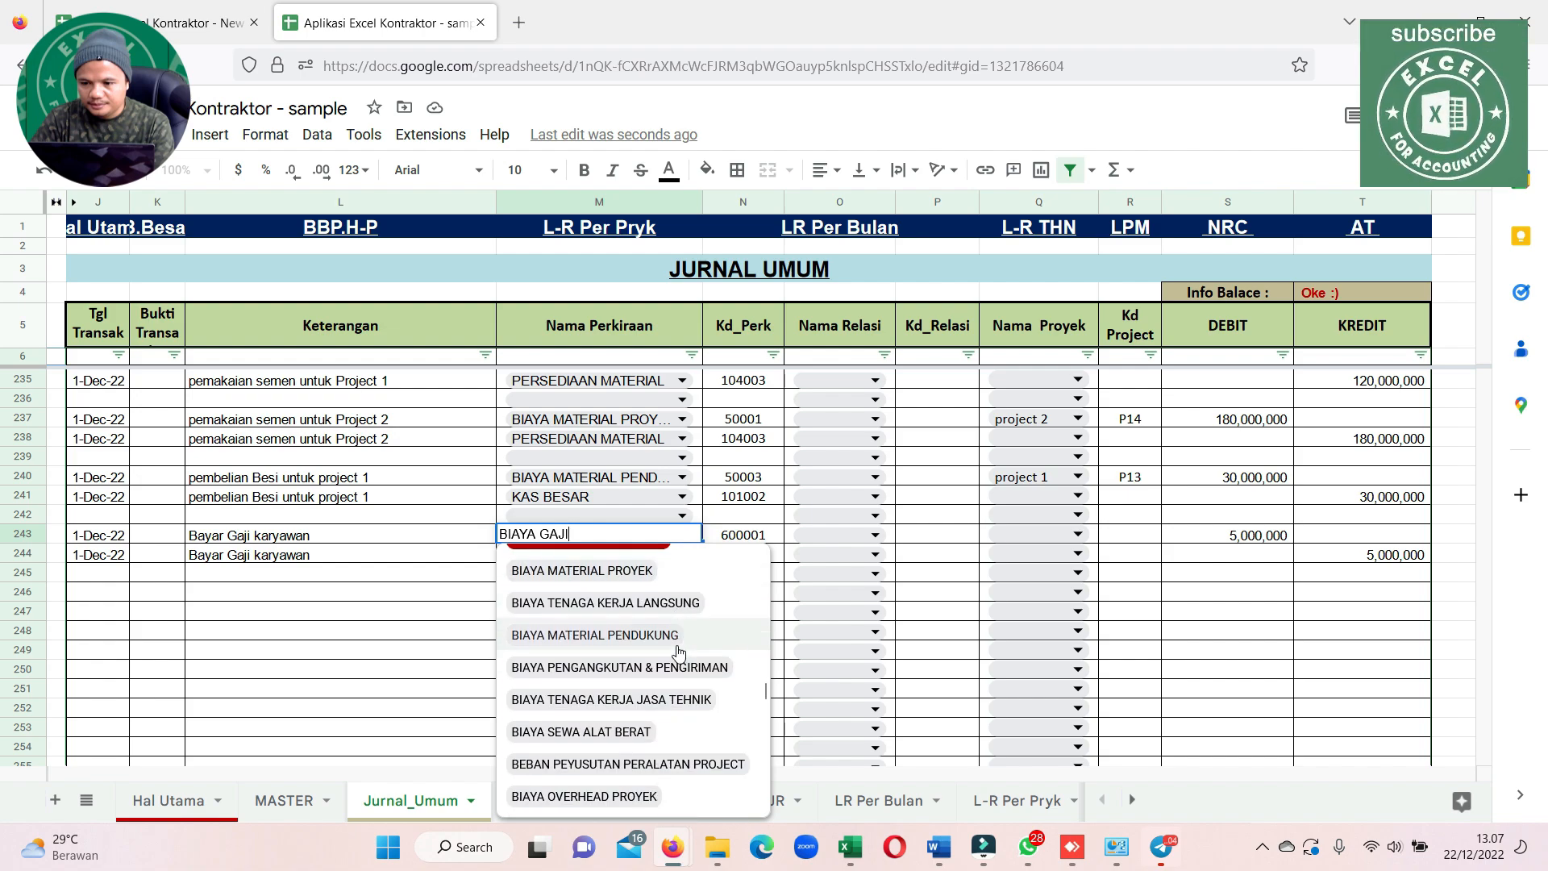
{"action": "left_click", "coordinate": [598, 604]}
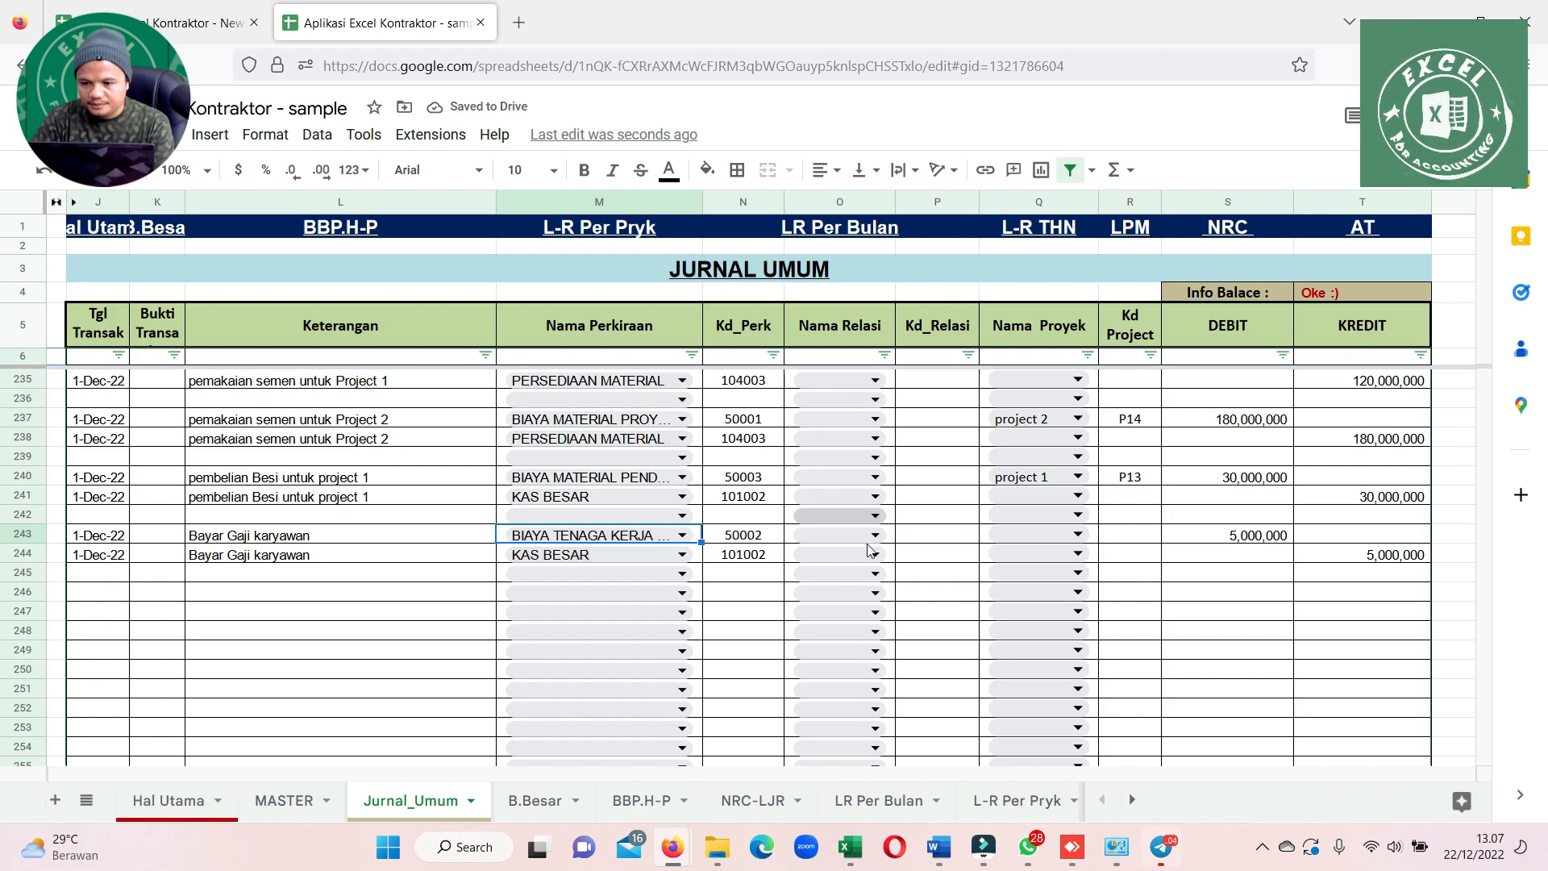
Set the Nama Proyek of the salary line in row 243 to project 1 and select both salary entry lines for review
{"action": "left_click", "coordinate": [916, 542]}
{"action": "key", "text": "Right"}
{"action": "key", "text": "Right"}
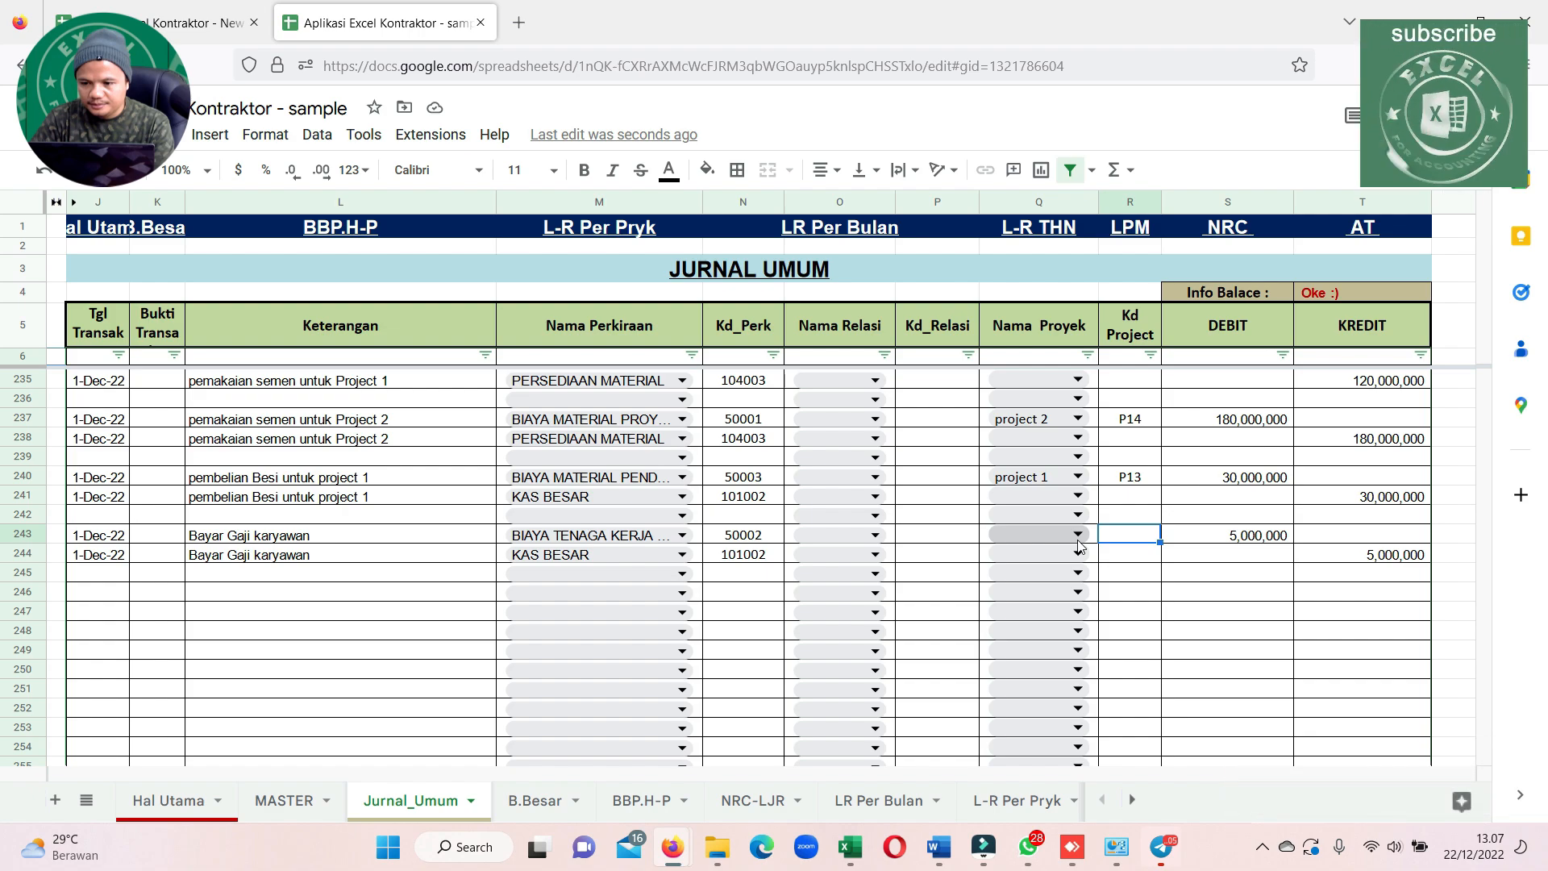
{"action": "left_click", "coordinate": [1079, 542]}
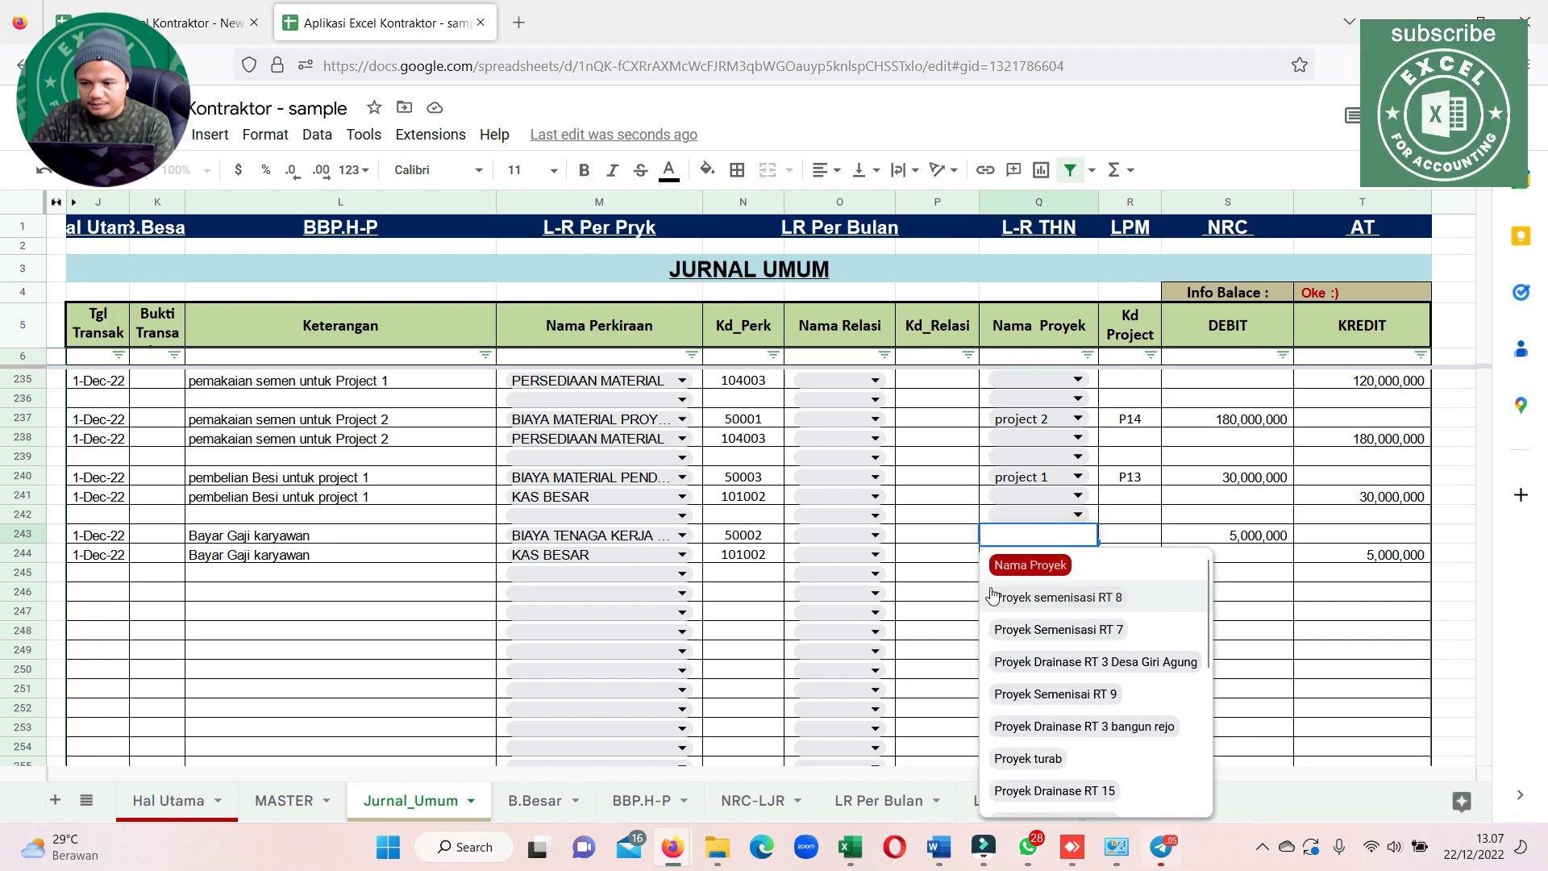
{"action": "scroll", "coordinate": [1025, 585], "scroll_direction": "down", "scroll_amount": 1}
{"action": "scroll", "coordinate": [1038, 574], "scroll_direction": "up", "scroll_amount": 1}
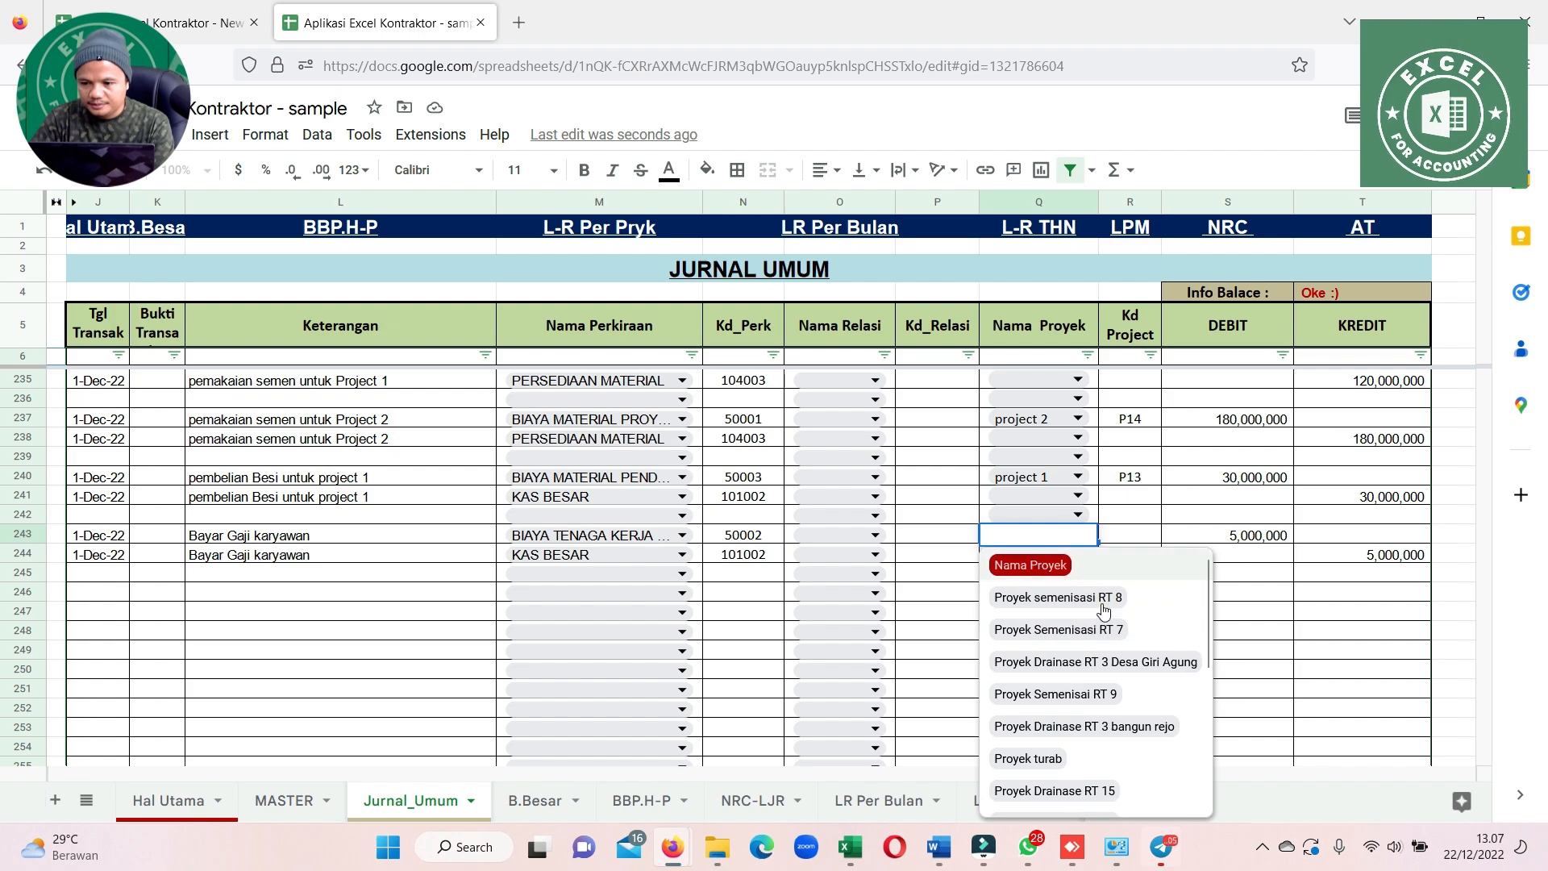
{"action": "scroll", "coordinate": [1105, 637], "scroll_direction": "down", "scroll_amount": 2}
{"action": "scroll", "coordinate": [1116, 657], "scroll_direction": "down", "scroll_amount": 1}
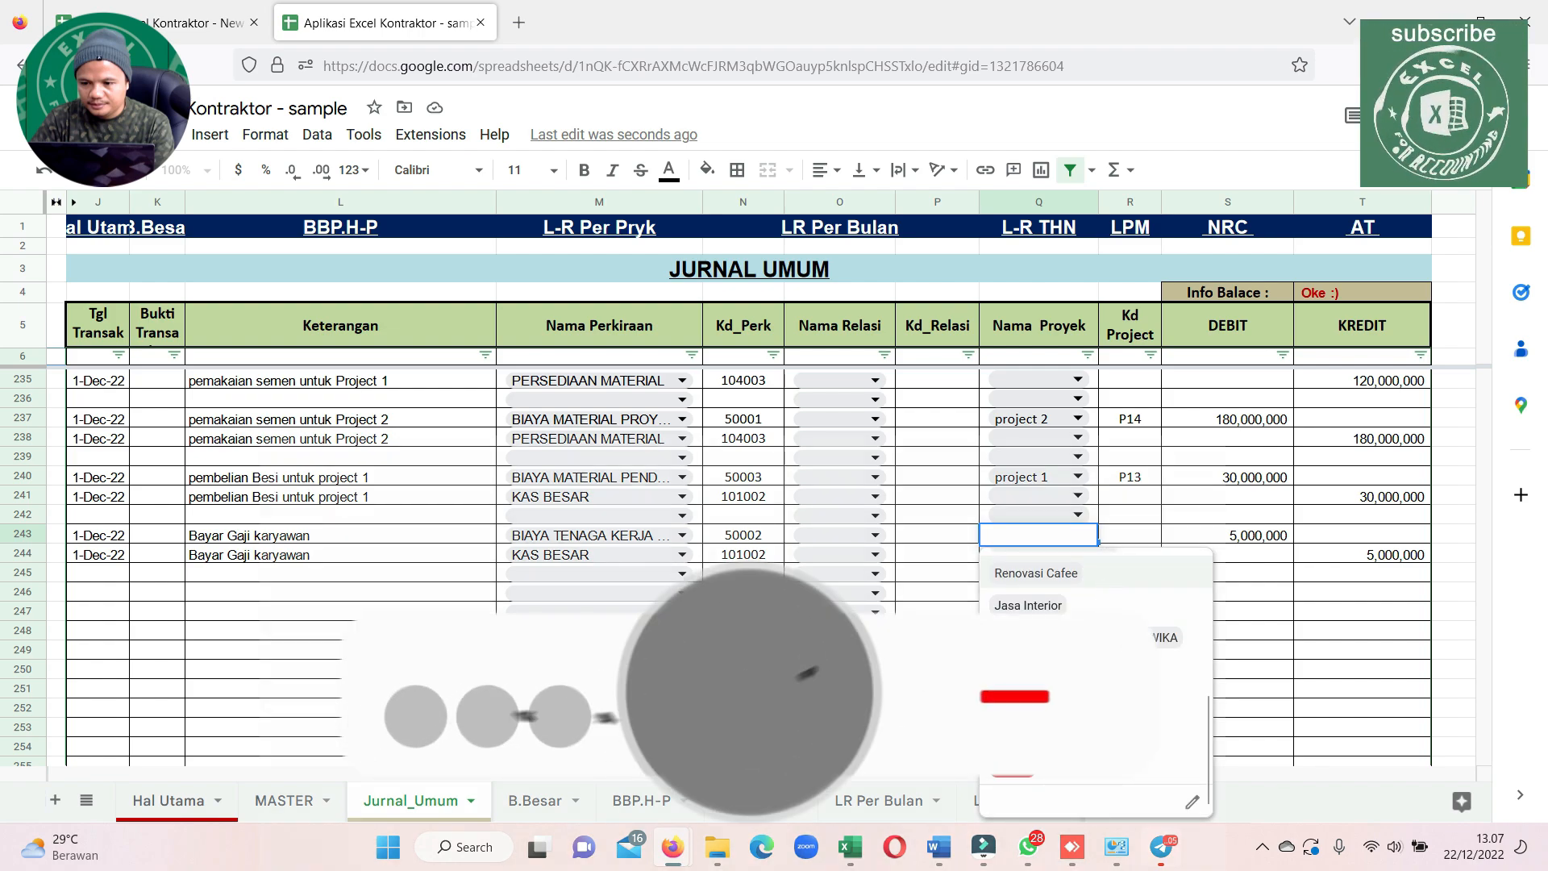
{"action": "left_click", "coordinate": [1113, 701]}
{"action": "left_click", "coordinate": [1225, 610]}
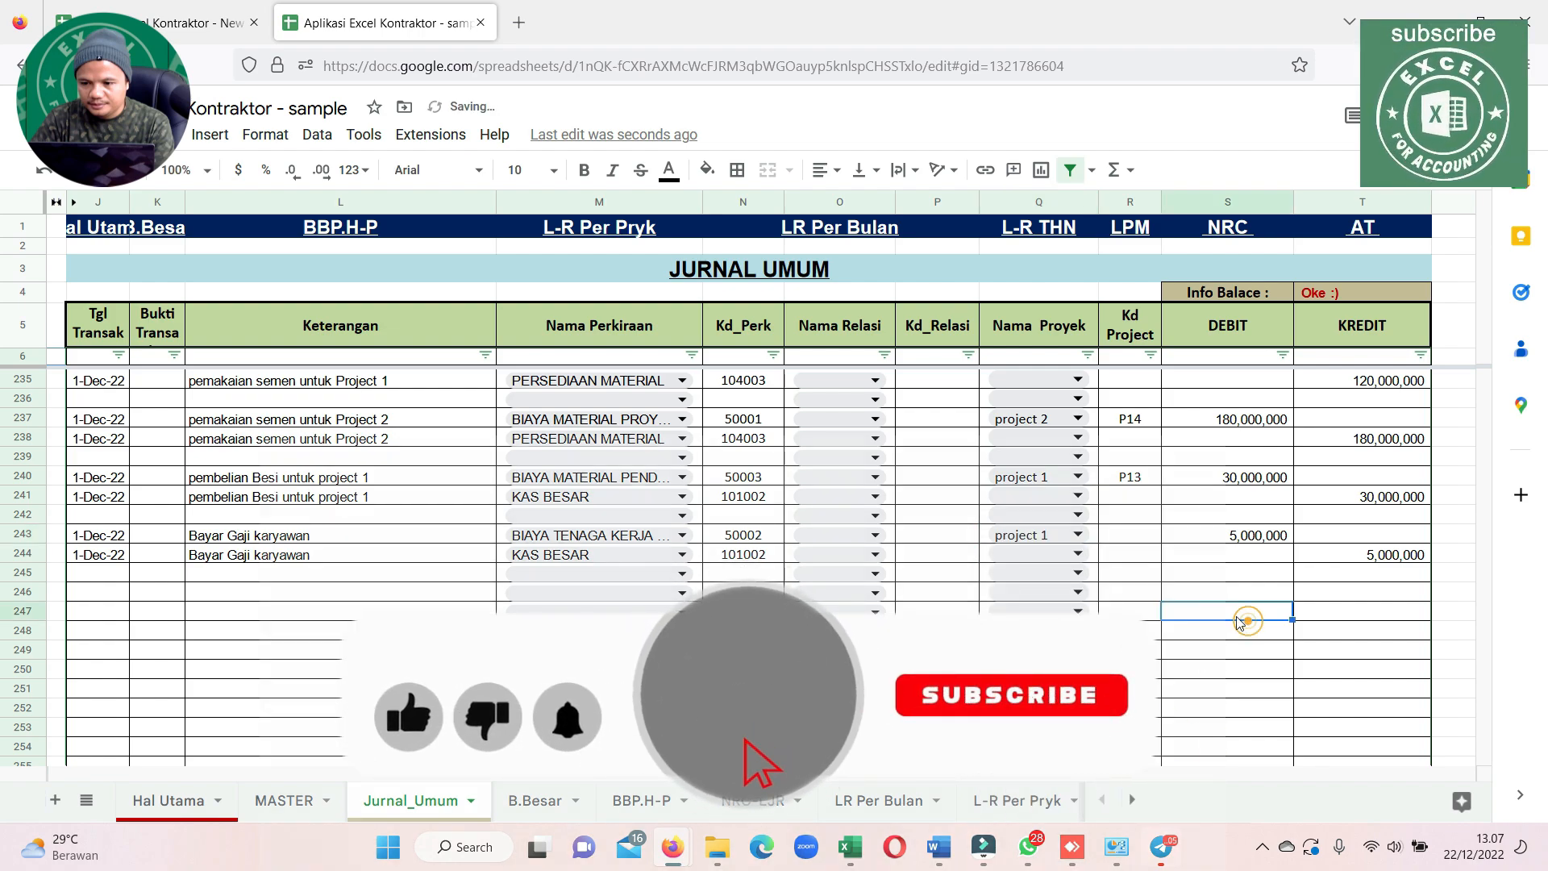
{"action": "left_click", "coordinate": [1239, 537]}
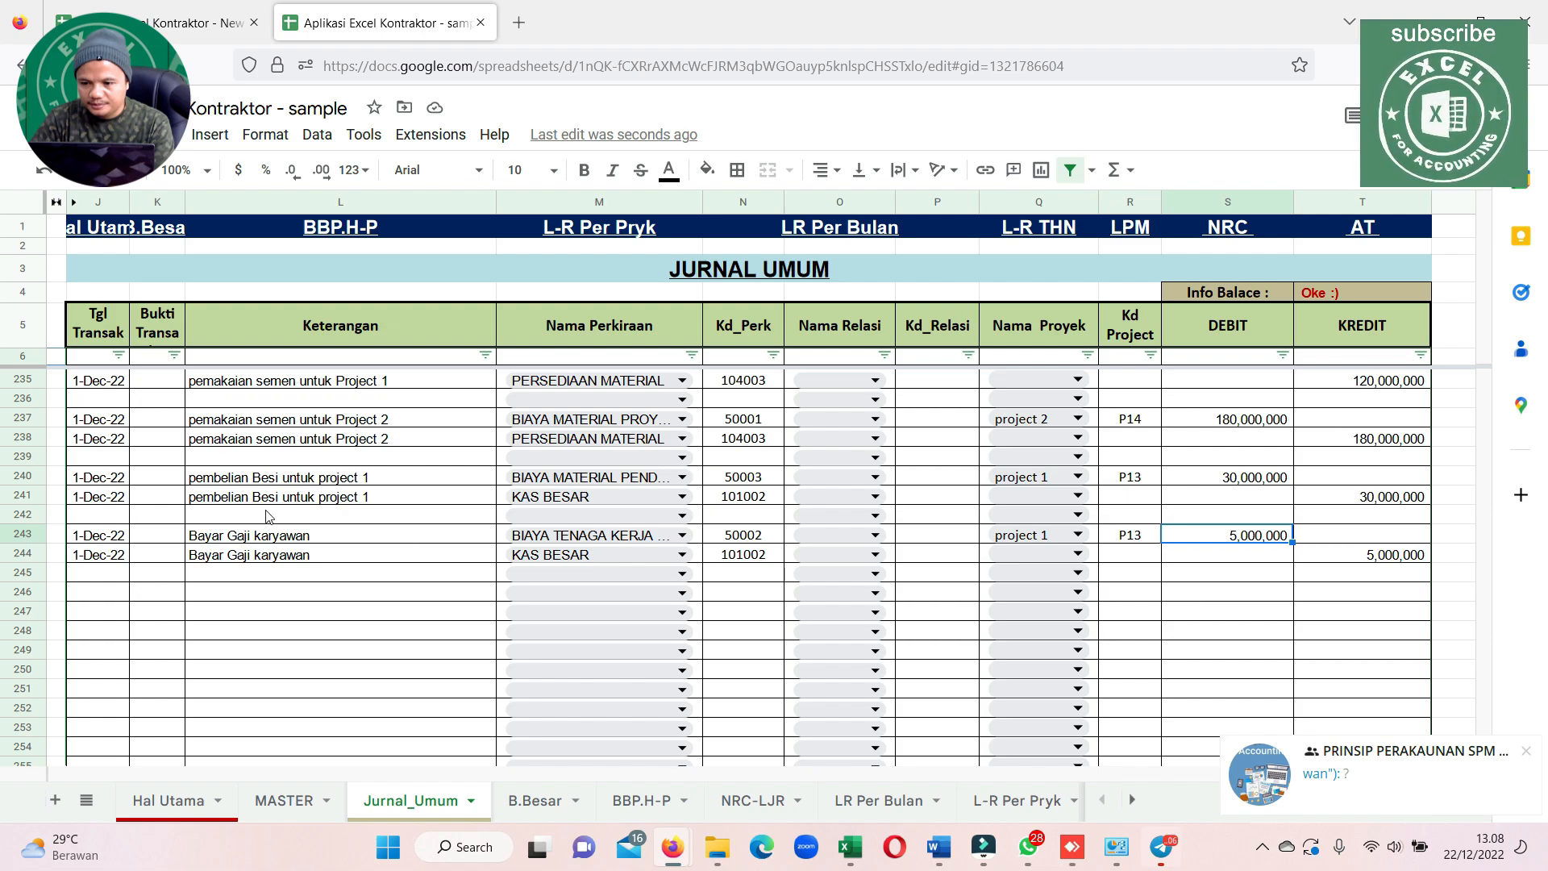
{"action": "mouse_move", "coordinate": [168, 540]}
{"action": "left_mouse_down"}
{"action": "mouse_move", "coordinate": [1129, 539]}
{"action": "mouse_move", "coordinate": [1169, 573]}
{"action": "mouse_move", "coordinate": [1331, 559]}
{"action": "mouse_move", "coordinate": [1307, 556]}
{"action": "left_mouse_up"}
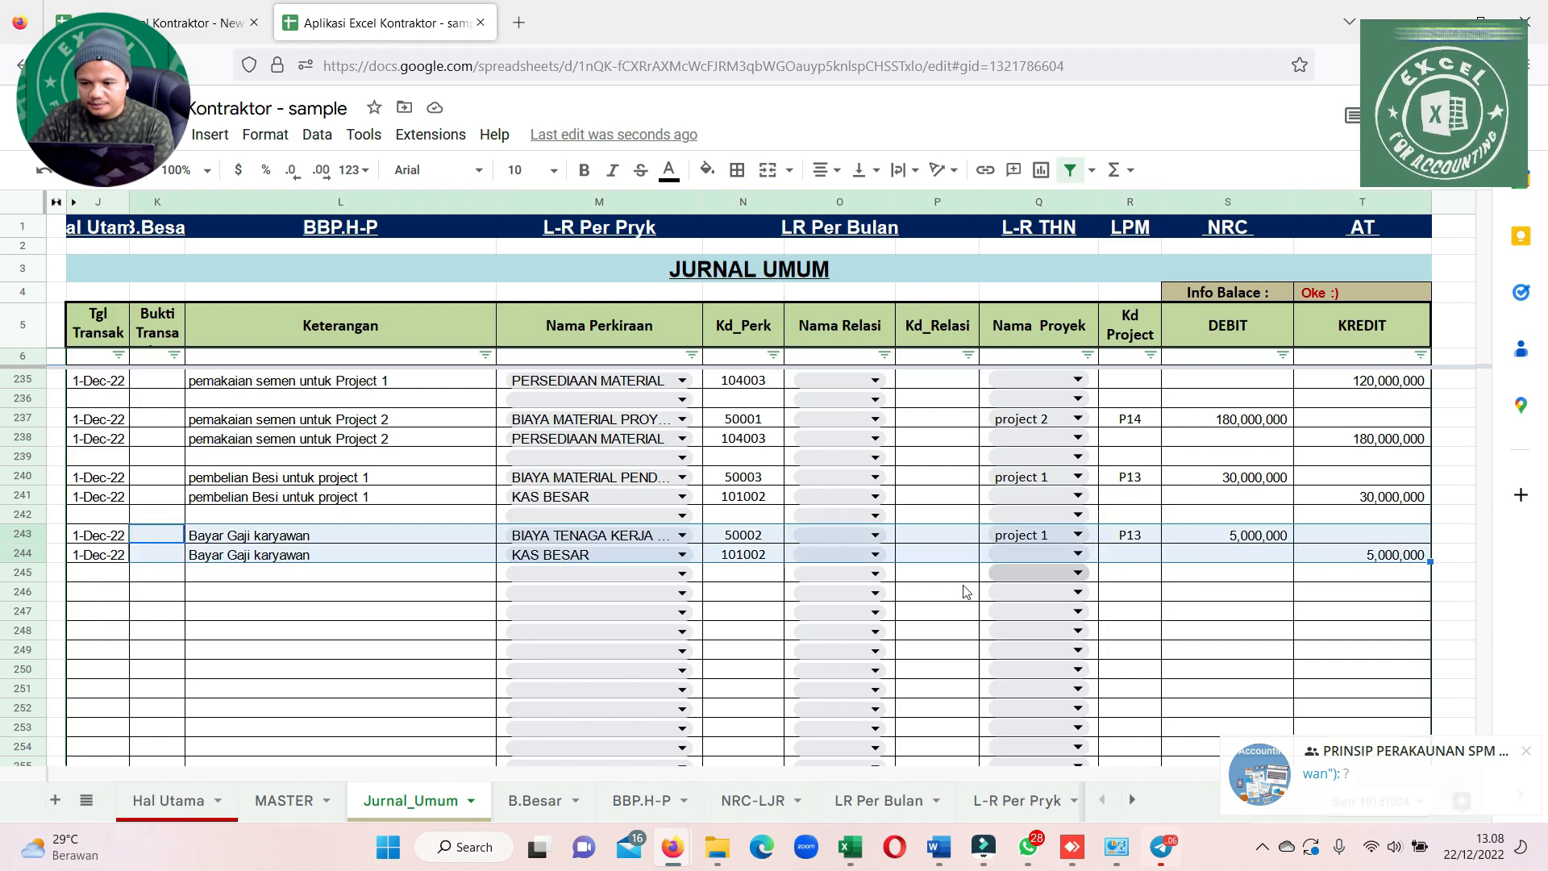
Set the per-project profit and loss report to project 1 and check its BIAYA TENAGA KERJA LANGSUNG amount
{"action": "left_click", "coordinate": [1040, 800]}
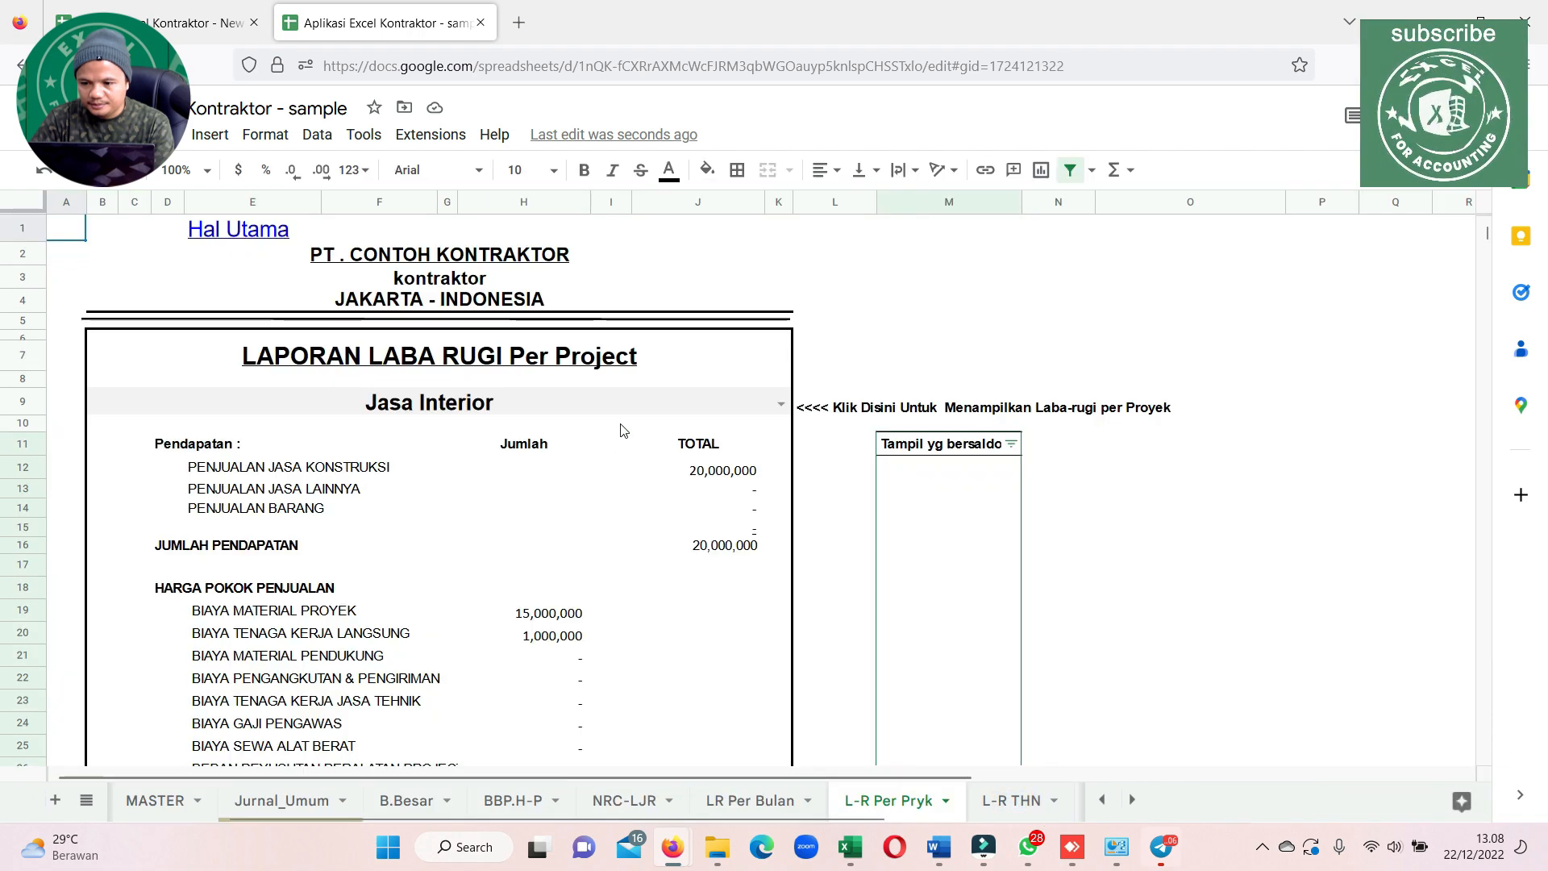
{"action": "left_click", "coordinate": [775, 405]}
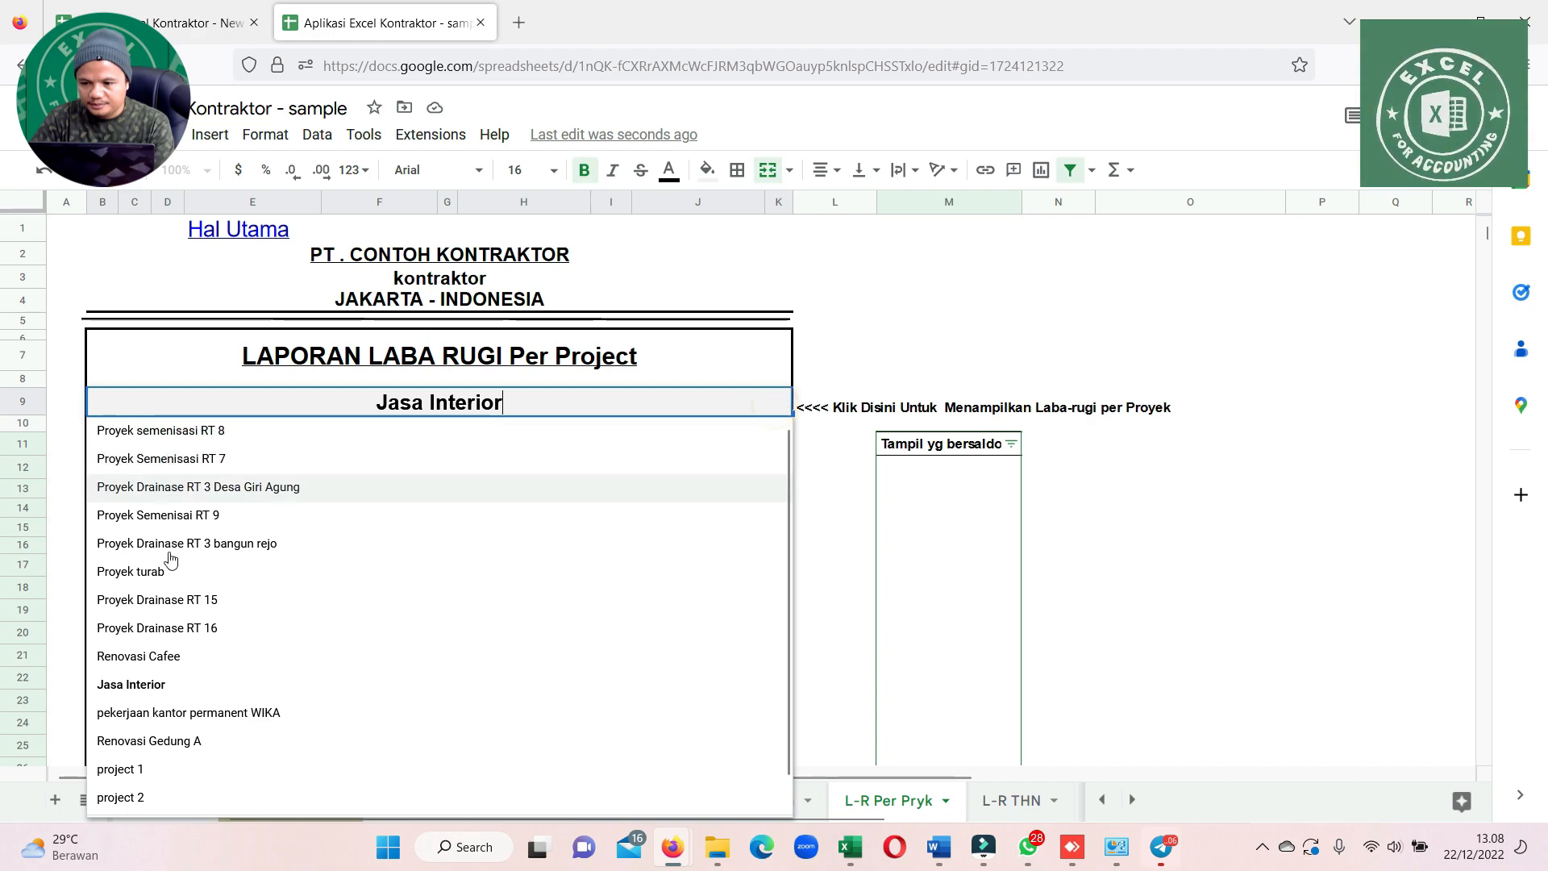
{"action": "left_click", "coordinate": [147, 769]}
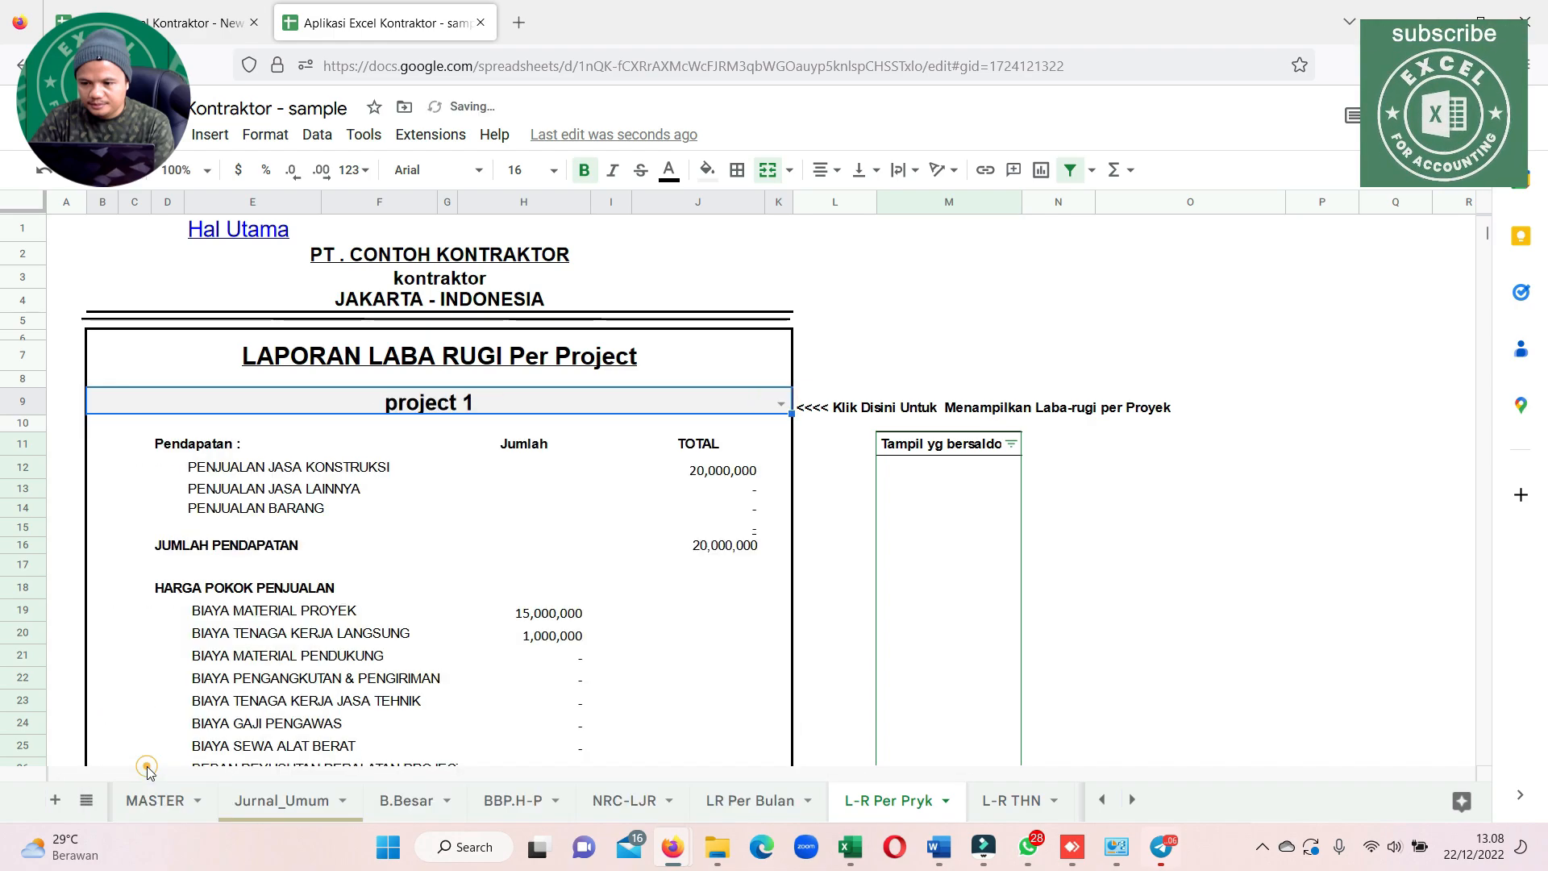
{"action": "left_click", "coordinate": [901, 548]}
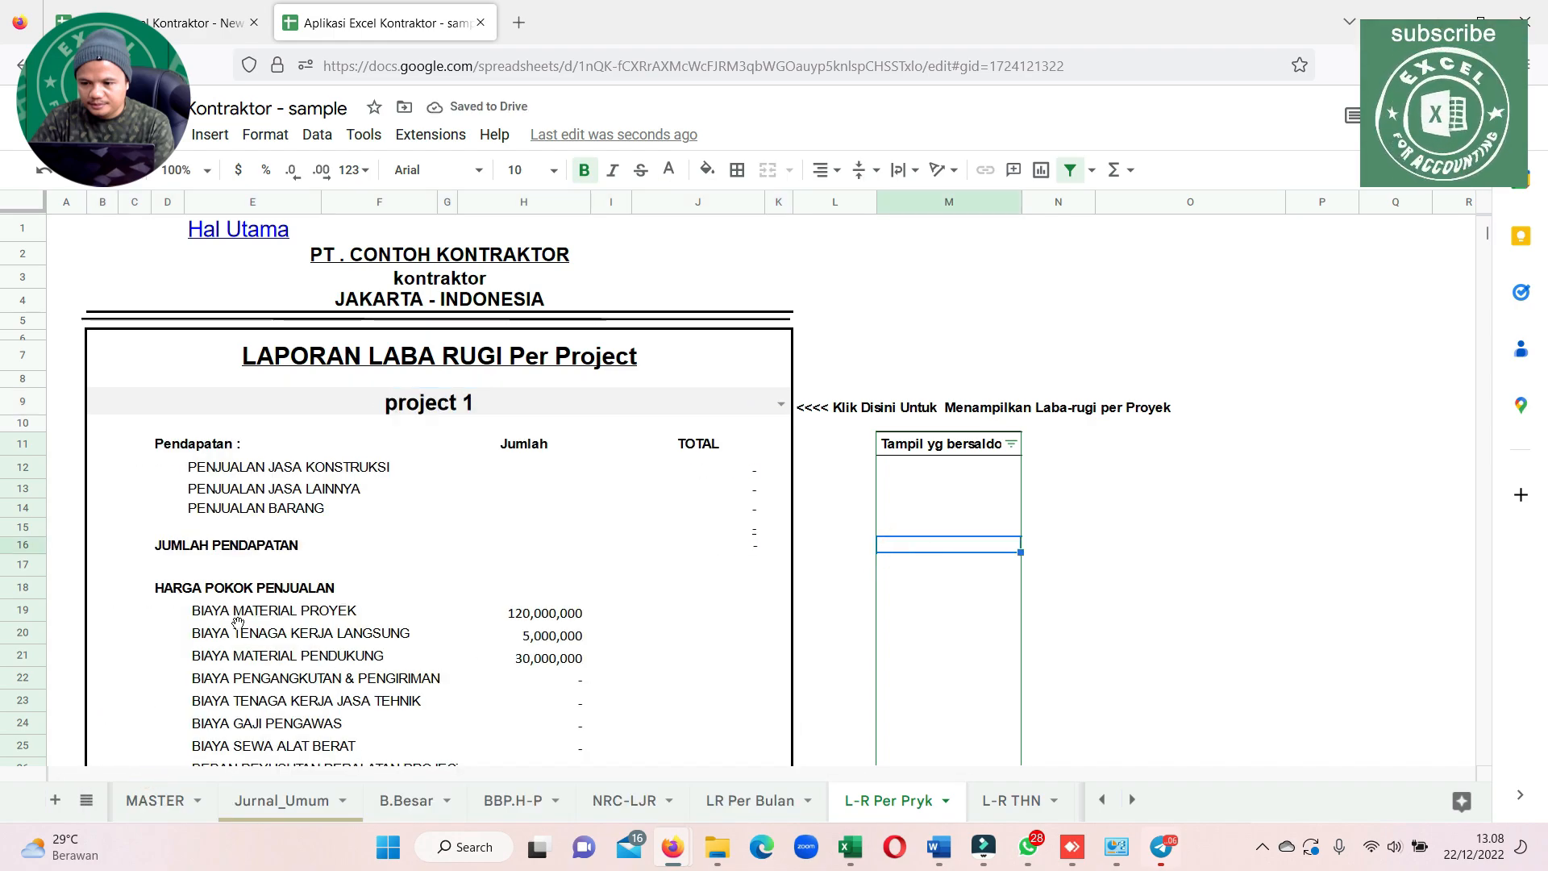
{"action": "left_click_drag", "start_coordinate": [236, 631], "coordinate": [587, 637]}
{"action": "scroll", "coordinate": [587, 637], "scroll_direction": "down", "scroll_amount": 4}
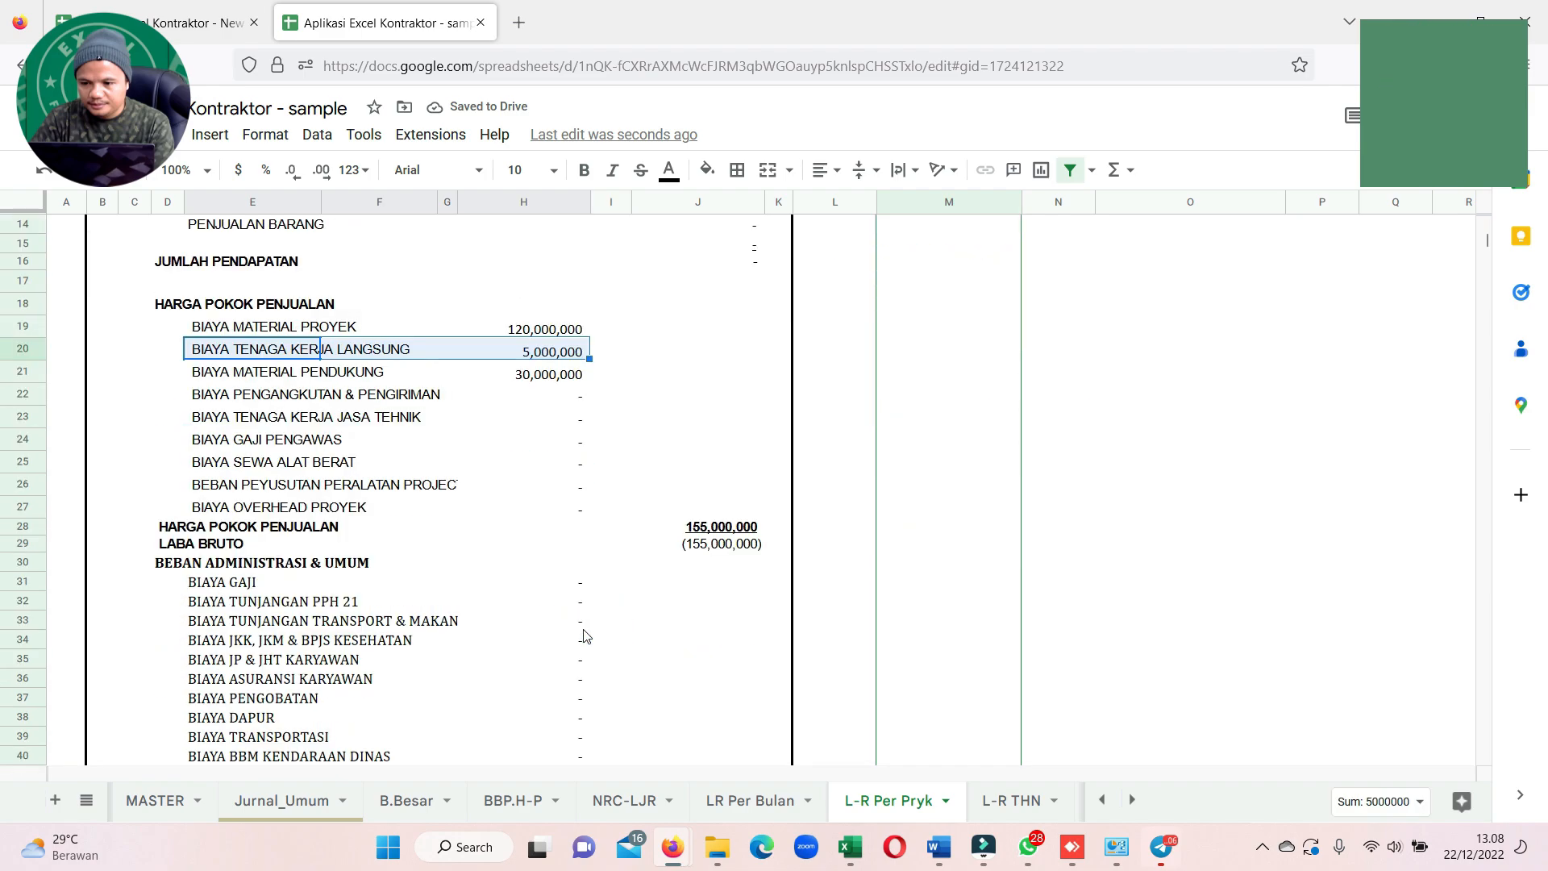
{"action": "scroll", "coordinate": [580, 633], "scroll_direction": "up", "scroll_amount": 4}
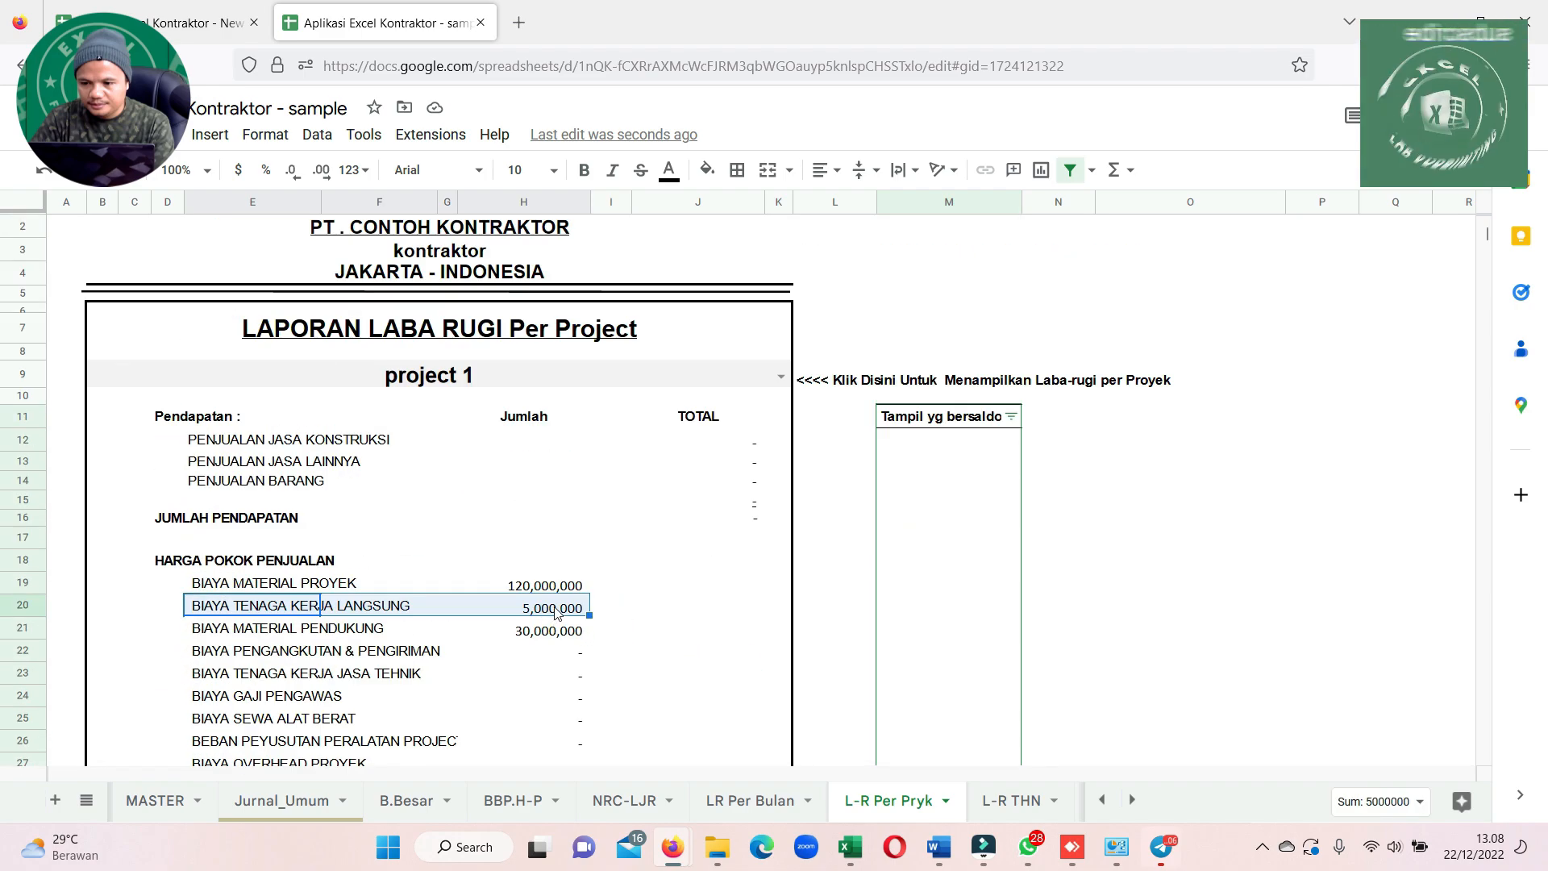
{"action": "left_click", "coordinate": [554, 613]}
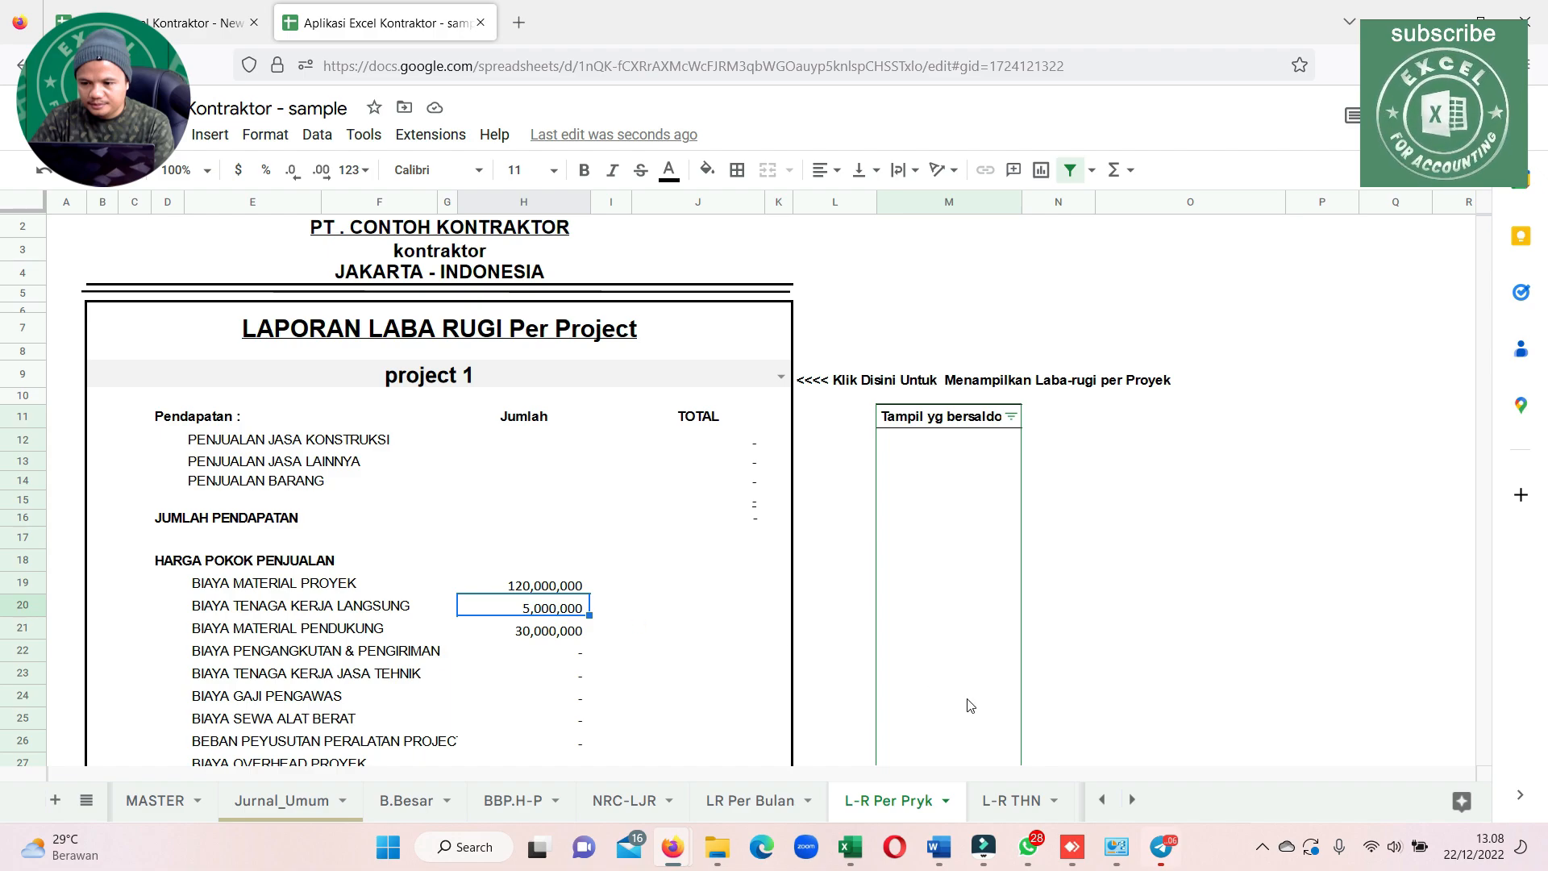
Set the monthly profit and loss report to Desember and look through its income and cost lines
{"action": "left_click", "coordinate": [746, 803]}
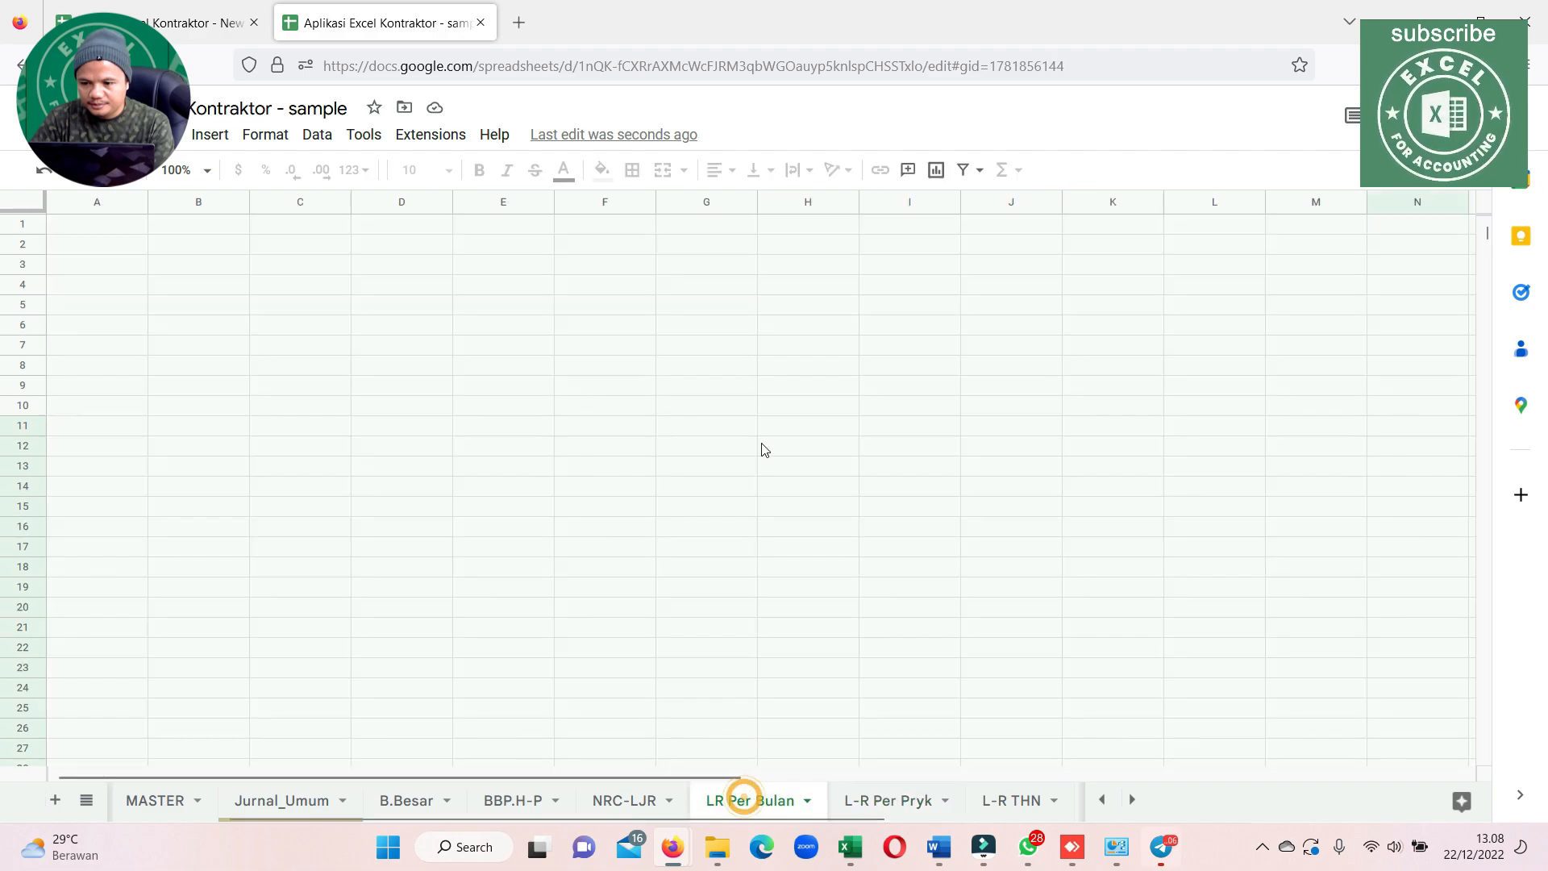
{"action": "left_click", "coordinate": [797, 413]}
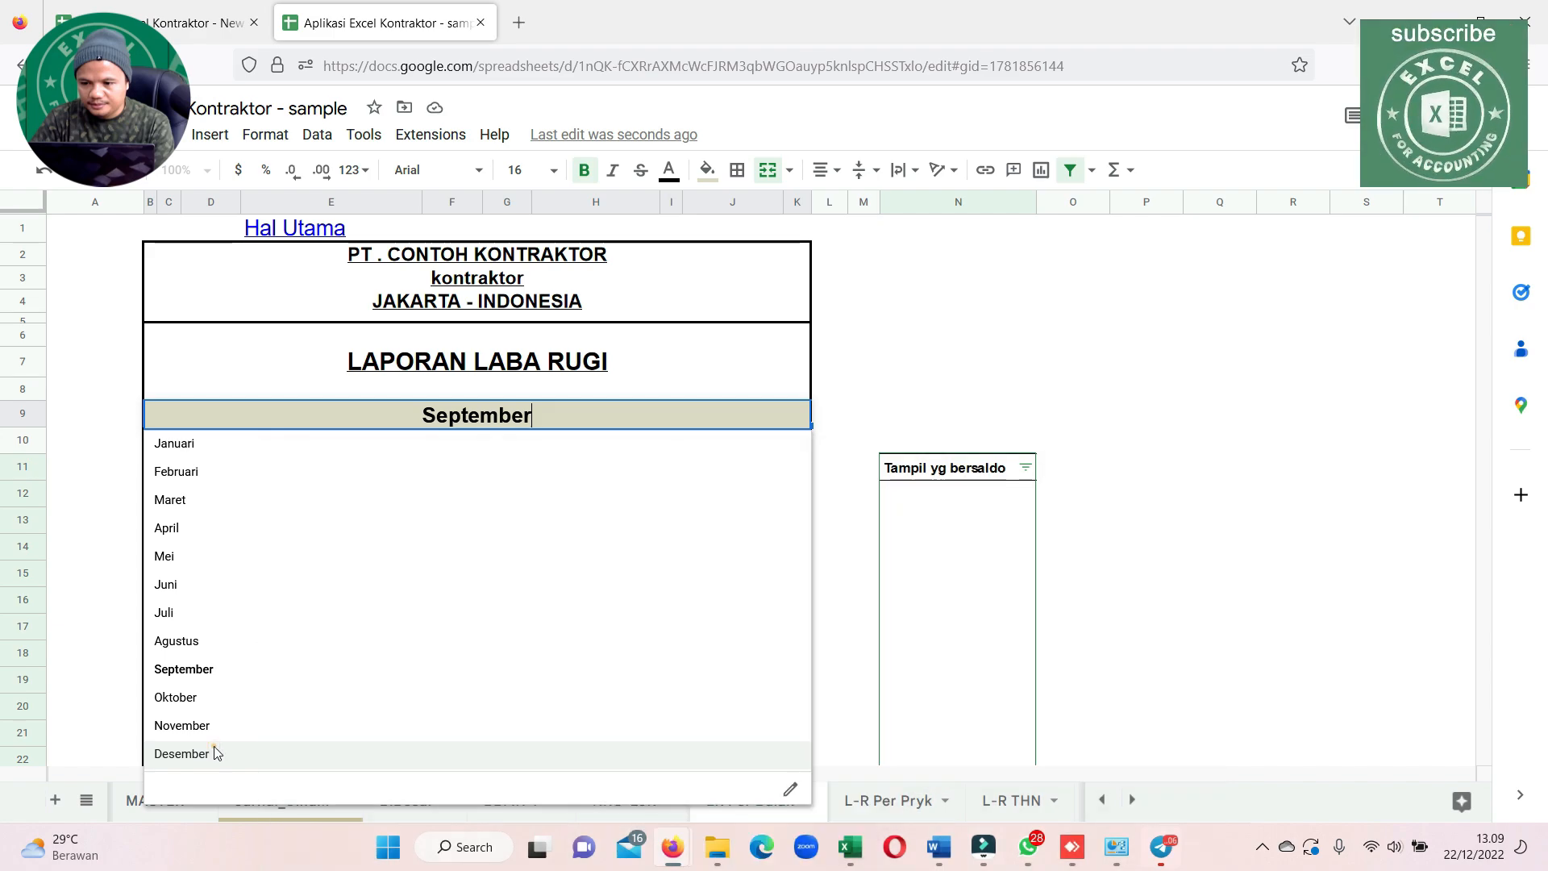
{"action": "left_click", "coordinate": [214, 753]}
{"action": "left_click", "coordinate": [761, 579]}
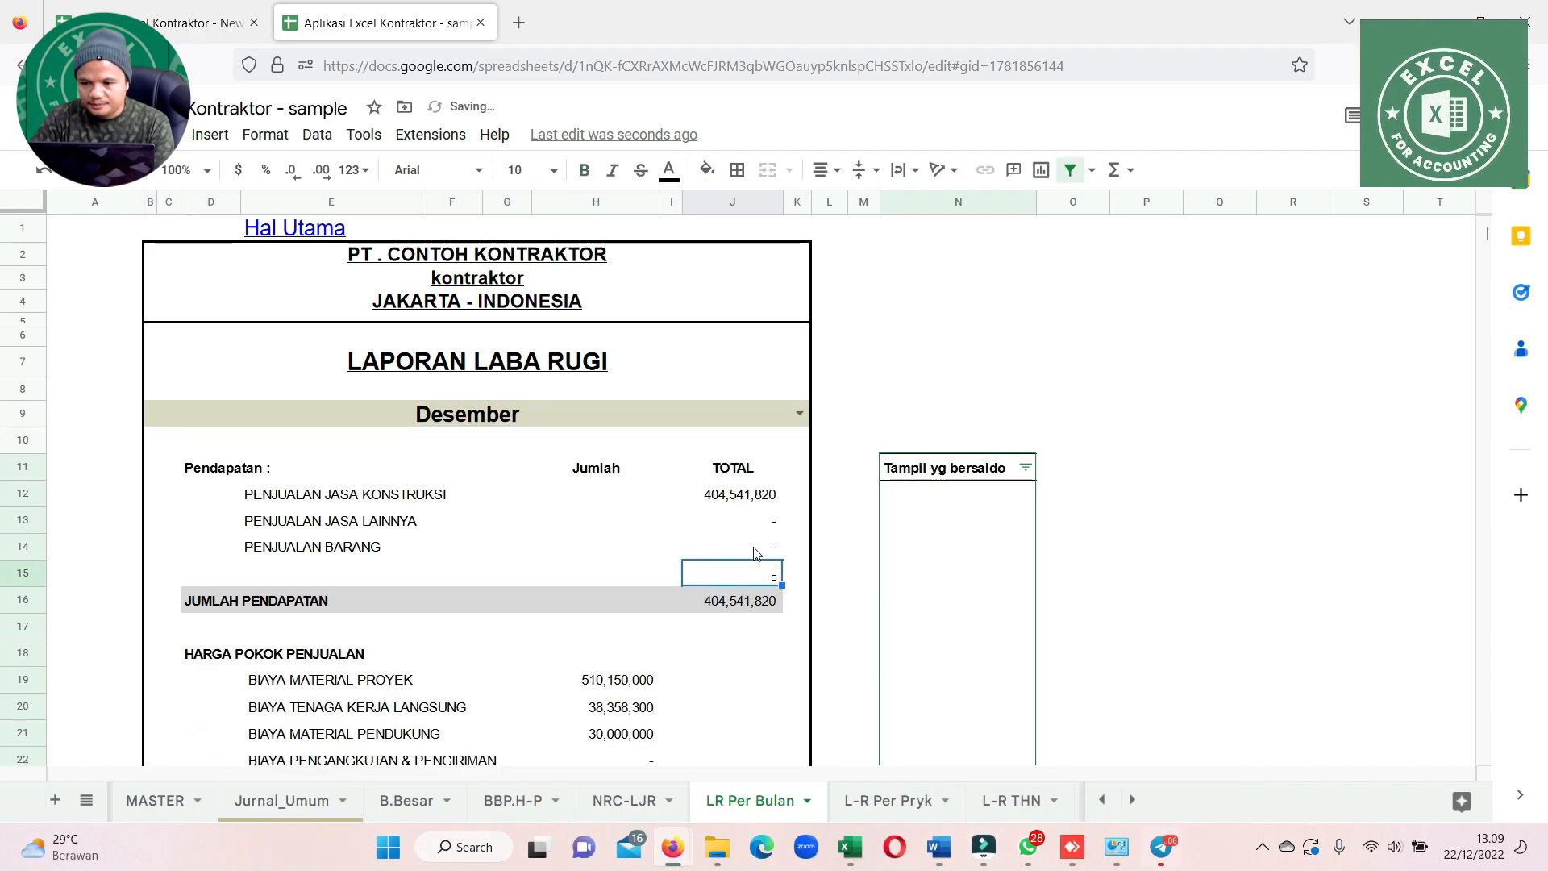
{"action": "scroll", "coordinate": [689, 625], "scroll_direction": "down", "scroll_amount": 5}
{"action": "scroll", "coordinate": [686, 636], "scroll_direction": "up", "scroll_amount": 5}
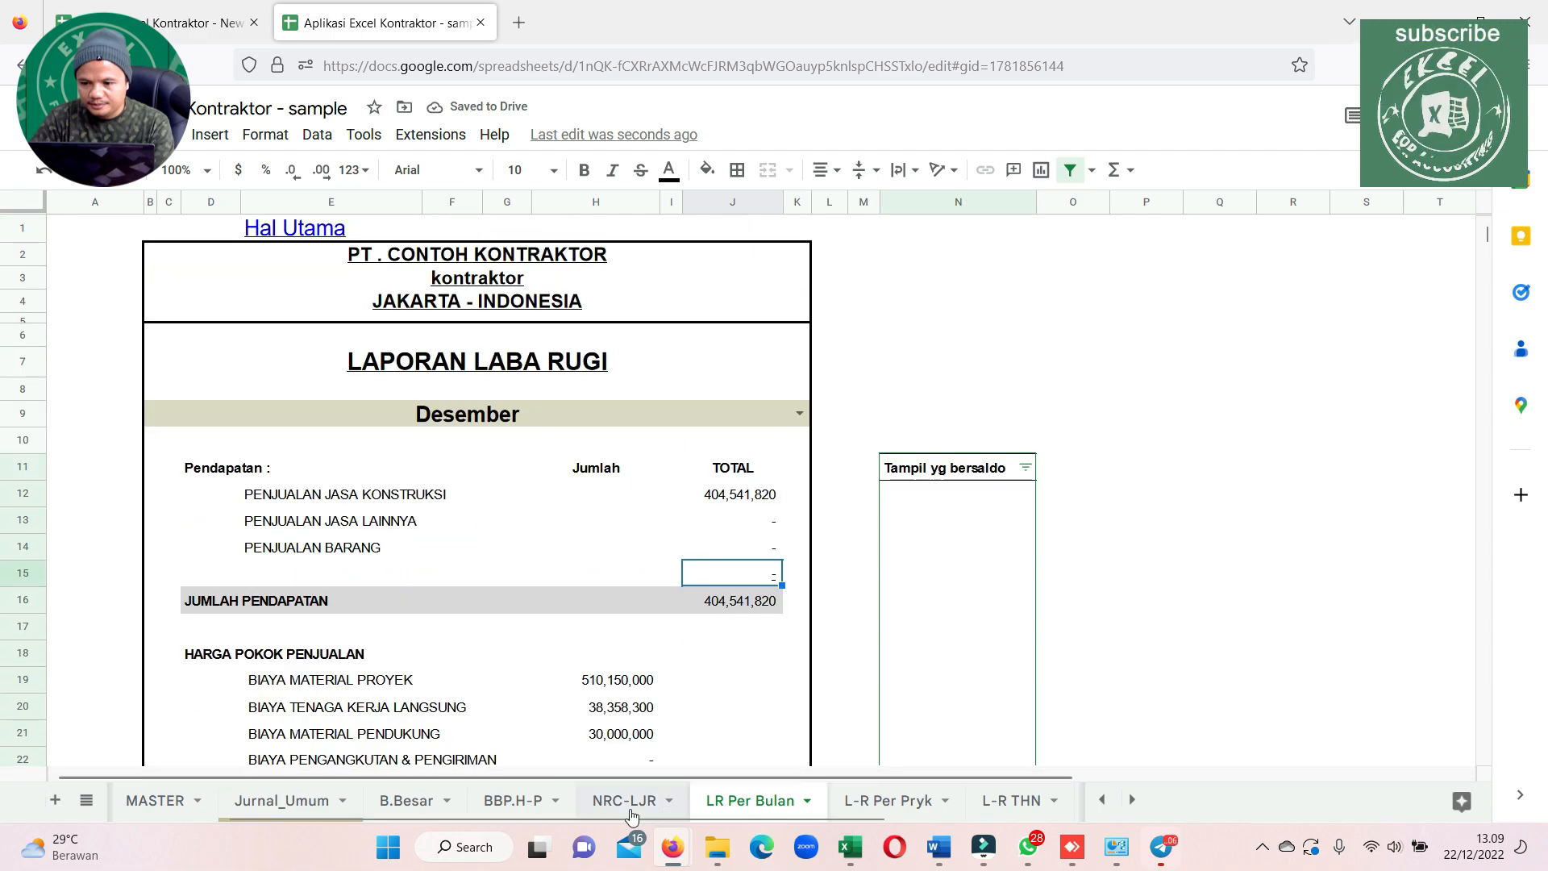
Switch the per-project profit and loss report to project 2 and look through its costs
{"action": "left_click", "coordinate": [882, 801]}
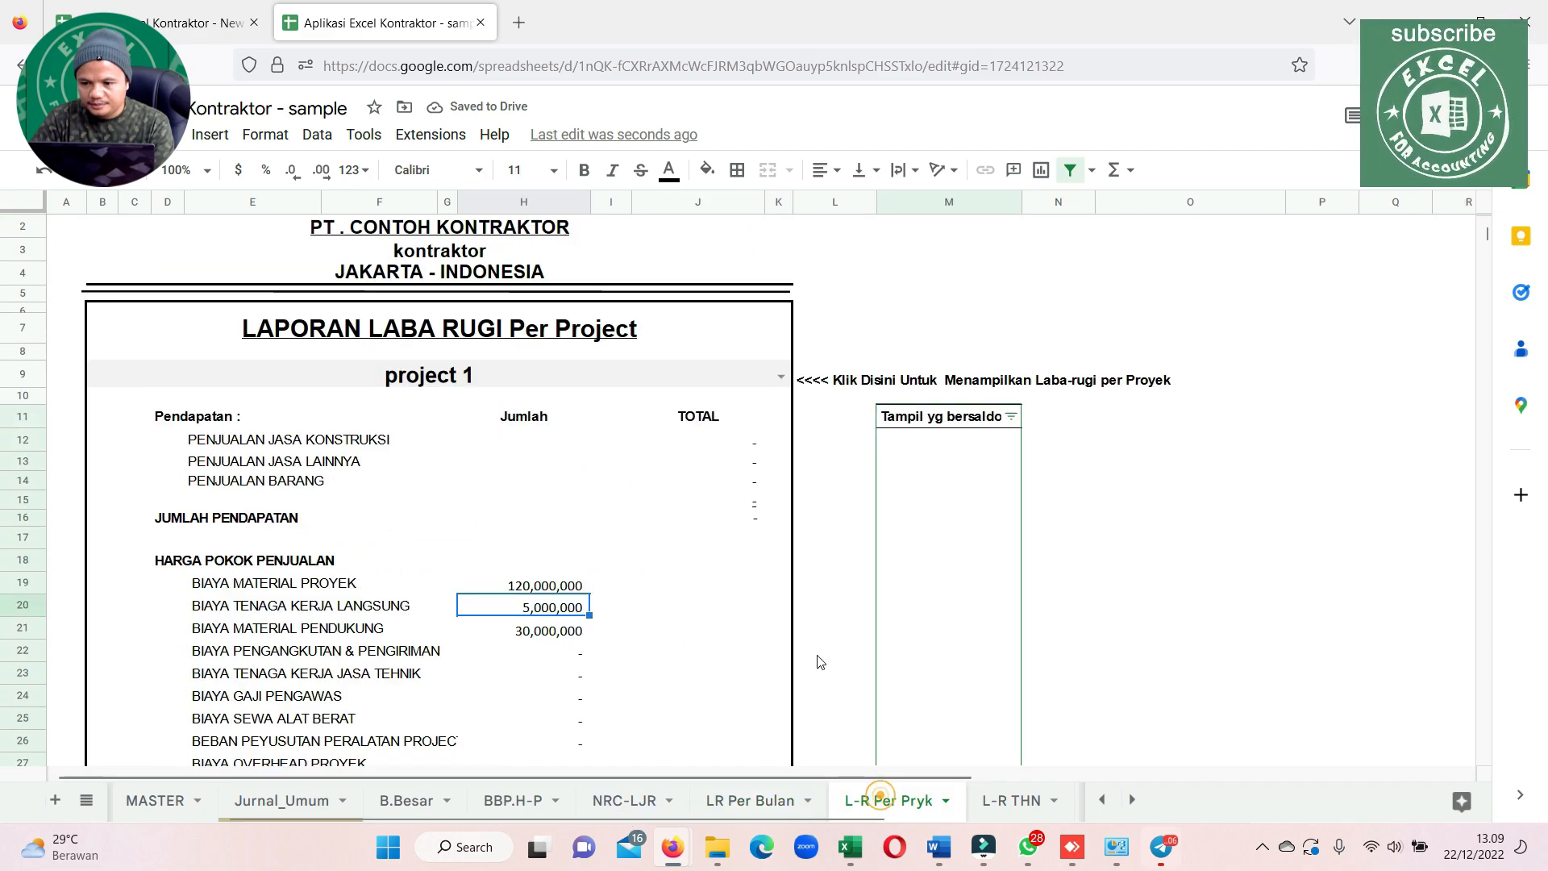
{"action": "left_click", "coordinate": [787, 380]}
{"action": "left_click", "coordinate": [121, 769]}
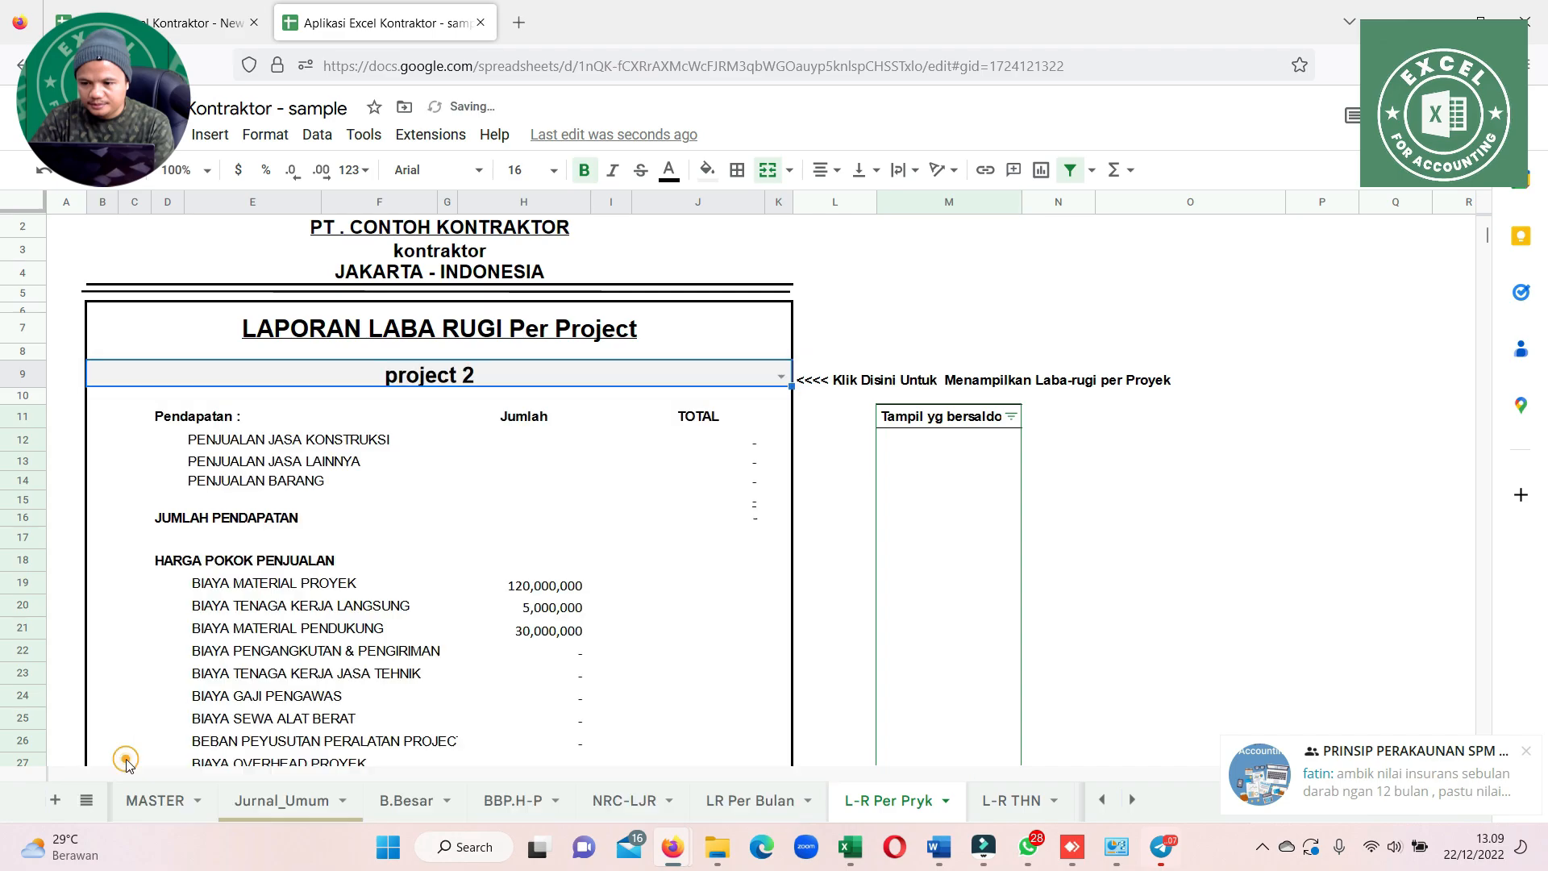
{"action": "scroll", "coordinate": [528, 608], "scroll_direction": "down", "scroll_amount": 10}
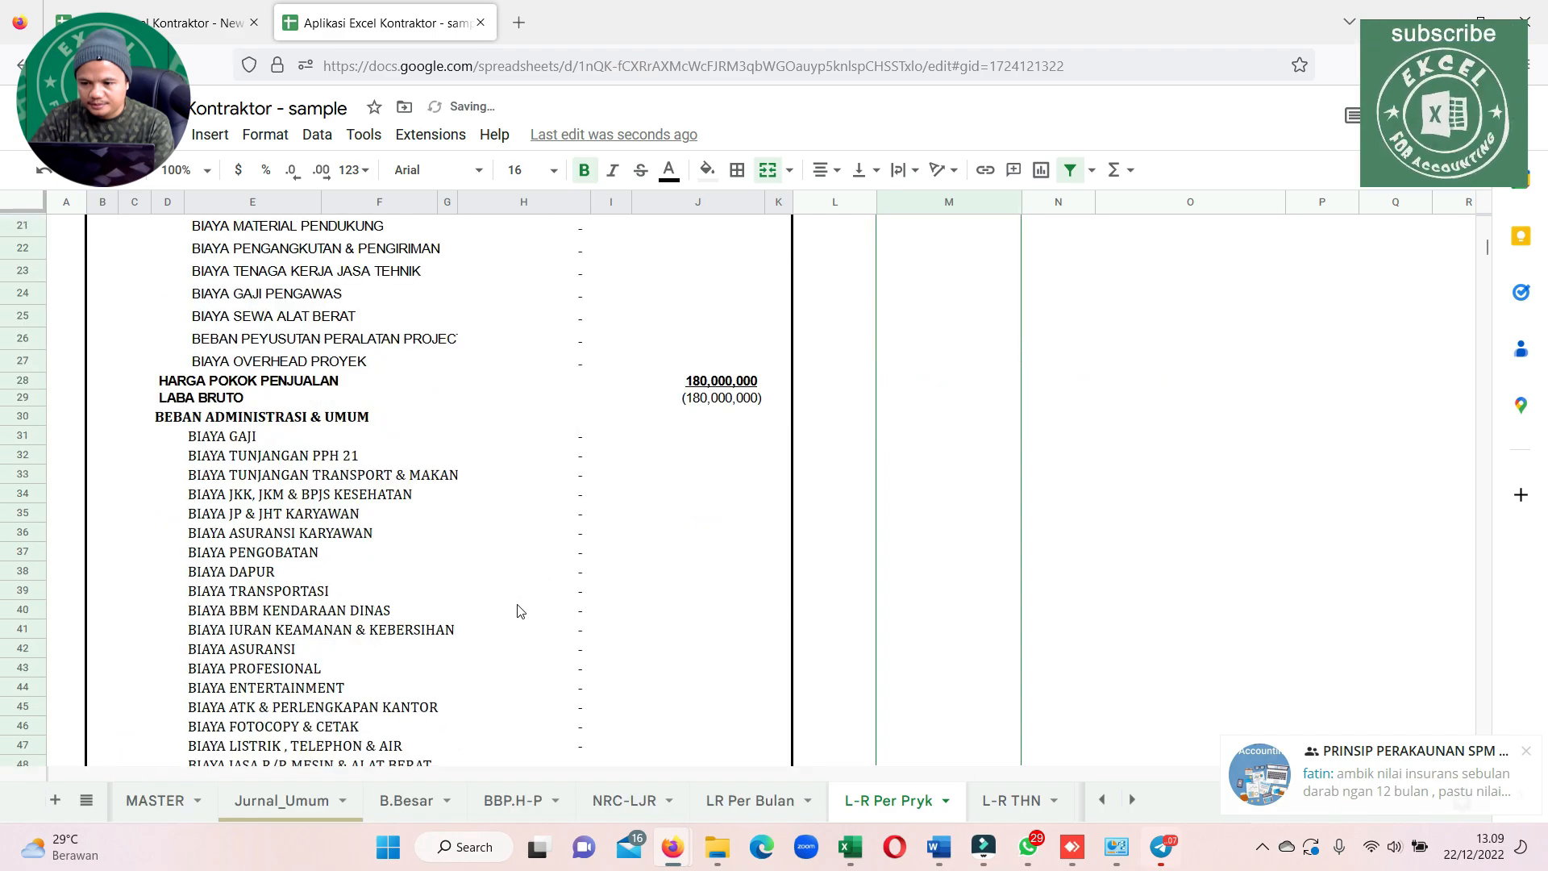
{"action": "scroll", "coordinate": [613, 544], "scroll_direction": "up", "scroll_amount": 10}
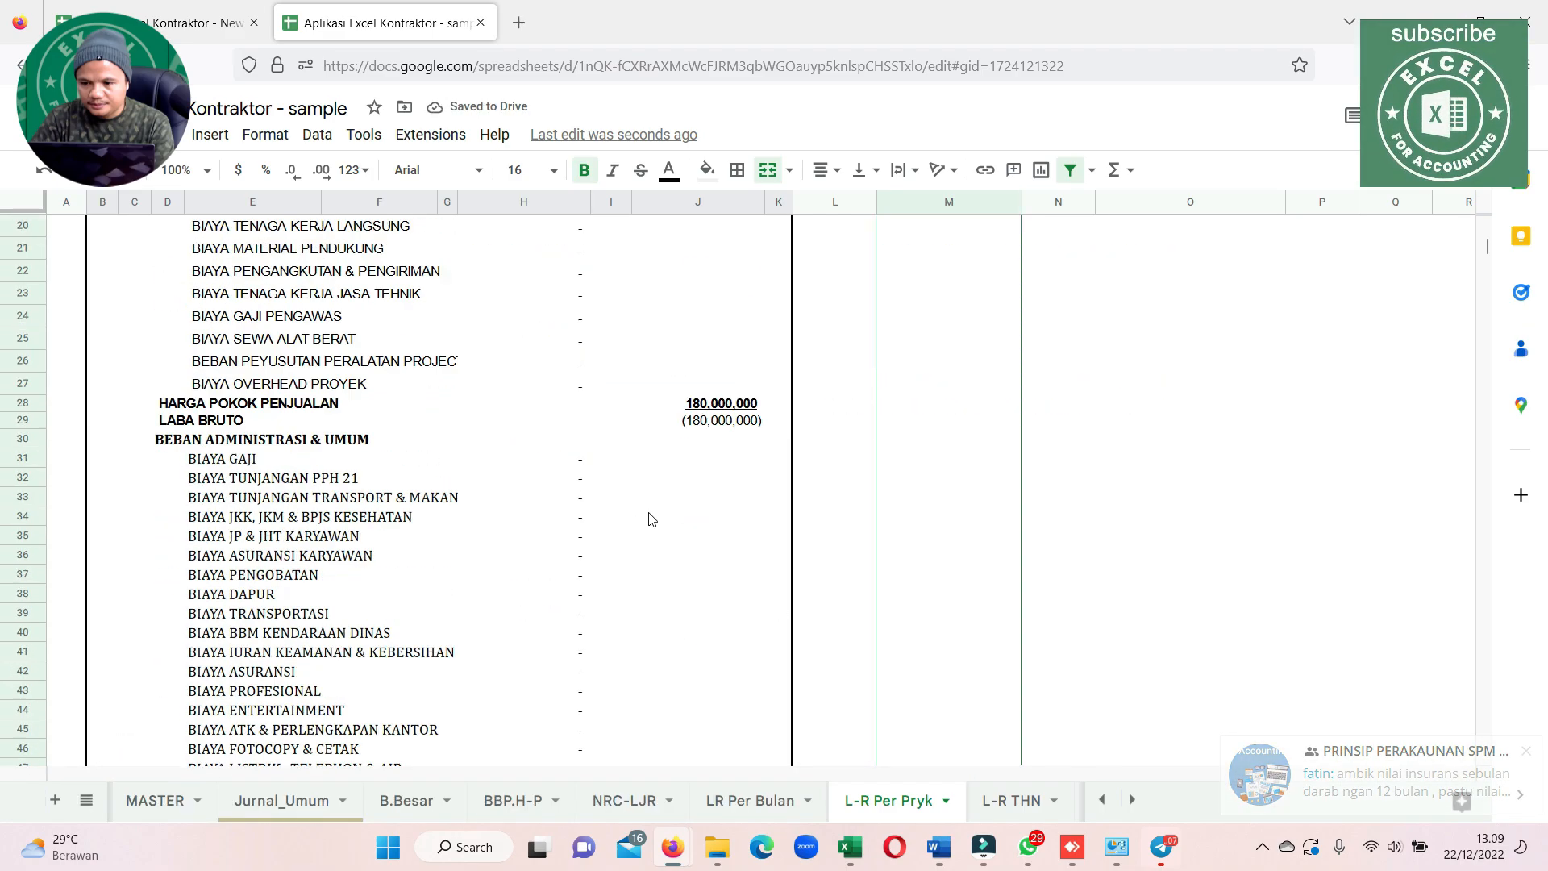
Return the per-project profit and loss report to project 1 and look through its cost lines
{"action": "left_click", "coordinate": [773, 398]}
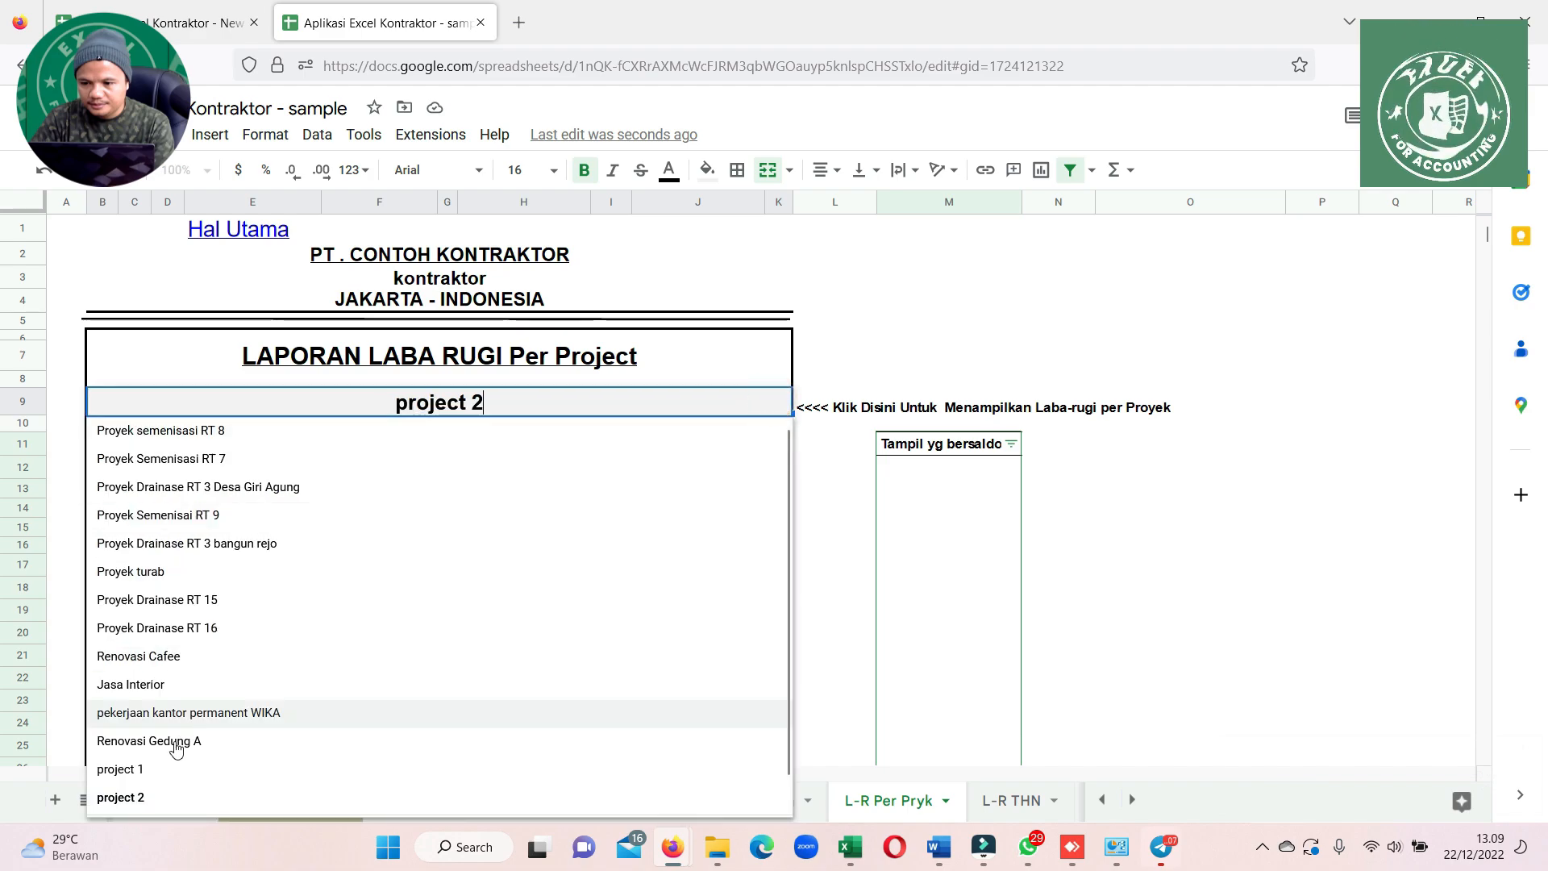
{"action": "left_click", "coordinate": [129, 769]}
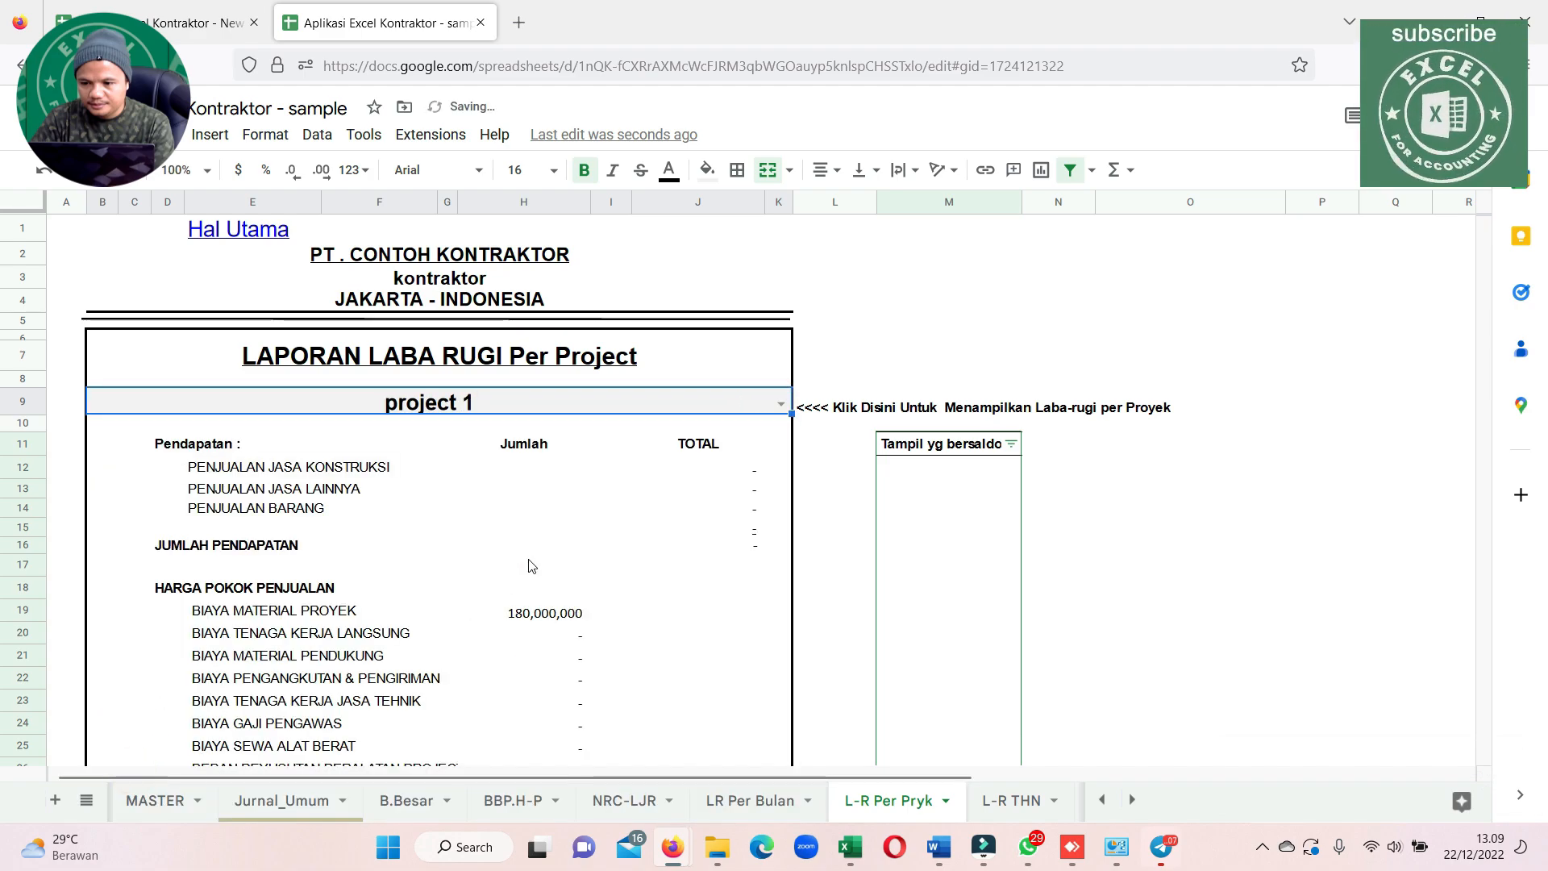
{"action": "left_click", "coordinate": [526, 534]}
{"action": "scroll", "coordinate": [520, 539], "scroll_direction": "down", "scroll_amount": 10}
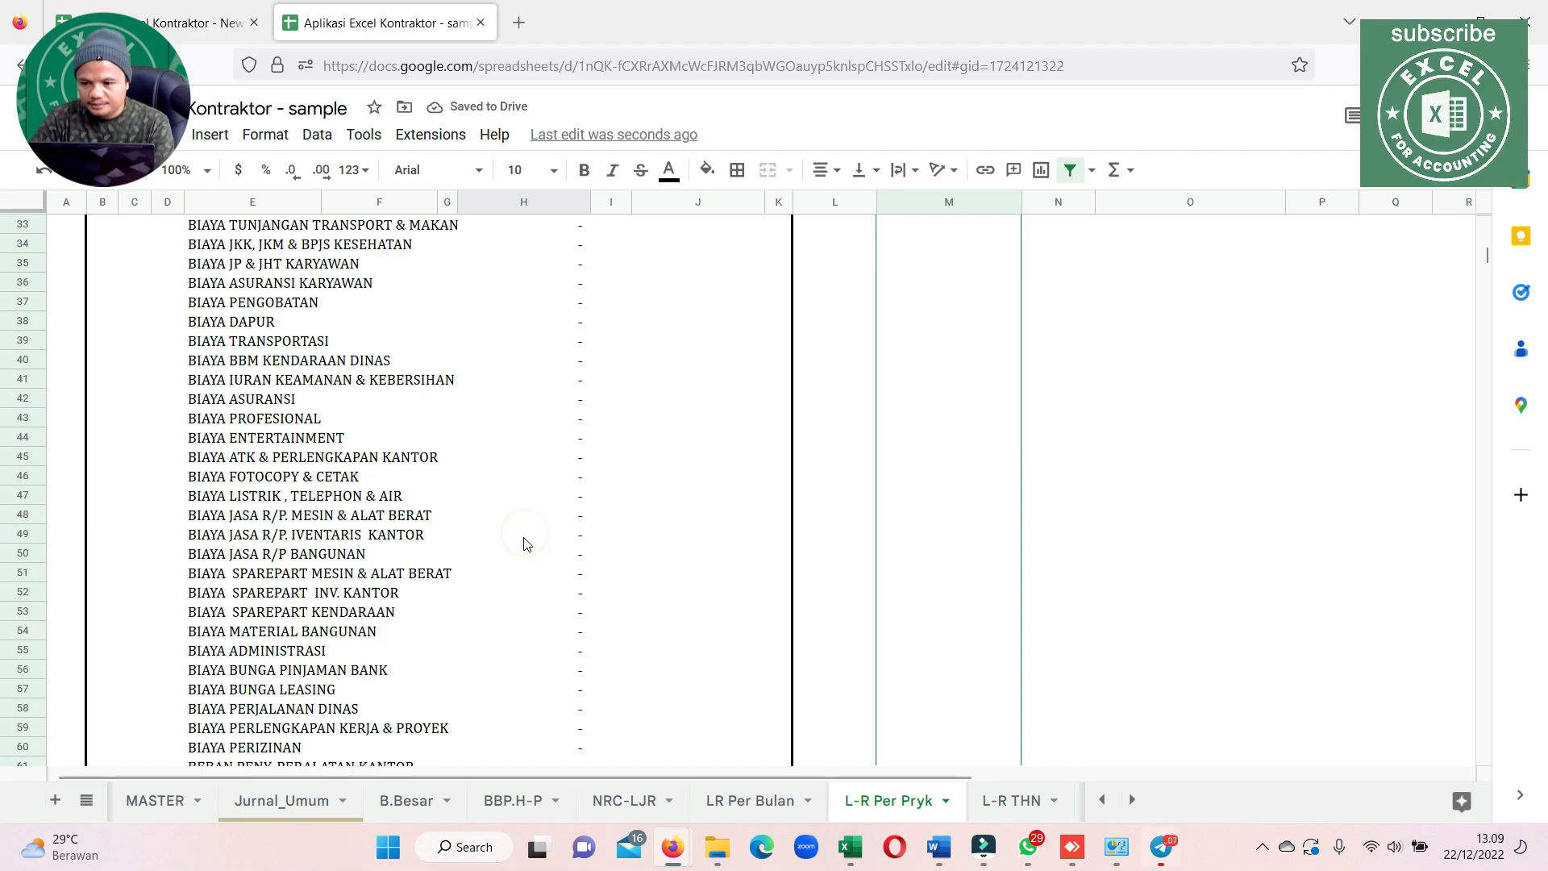
{"action": "scroll", "coordinate": [484, 538], "scroll_direction": "up", "scroll_amount": 10}
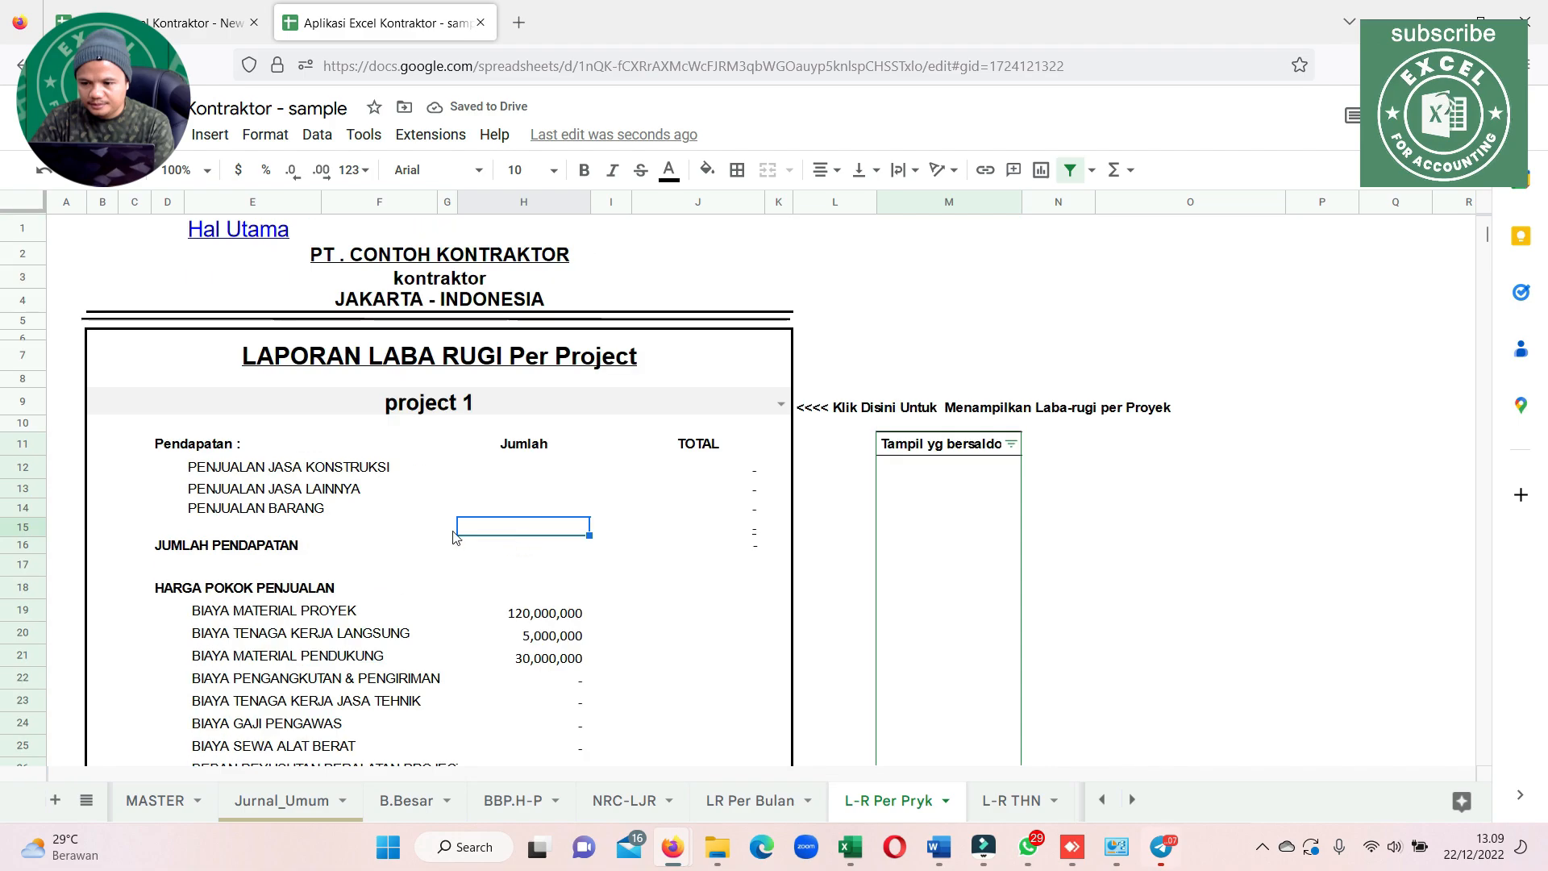
Copy the 1-Dec-22 transaction dates from Jurnal_Umum rows 243–244 into rows 246–247
{"action": "left_click", "coordinate": [282, 800]}
{"action": "left_click", "coordinate": [162, 591]}
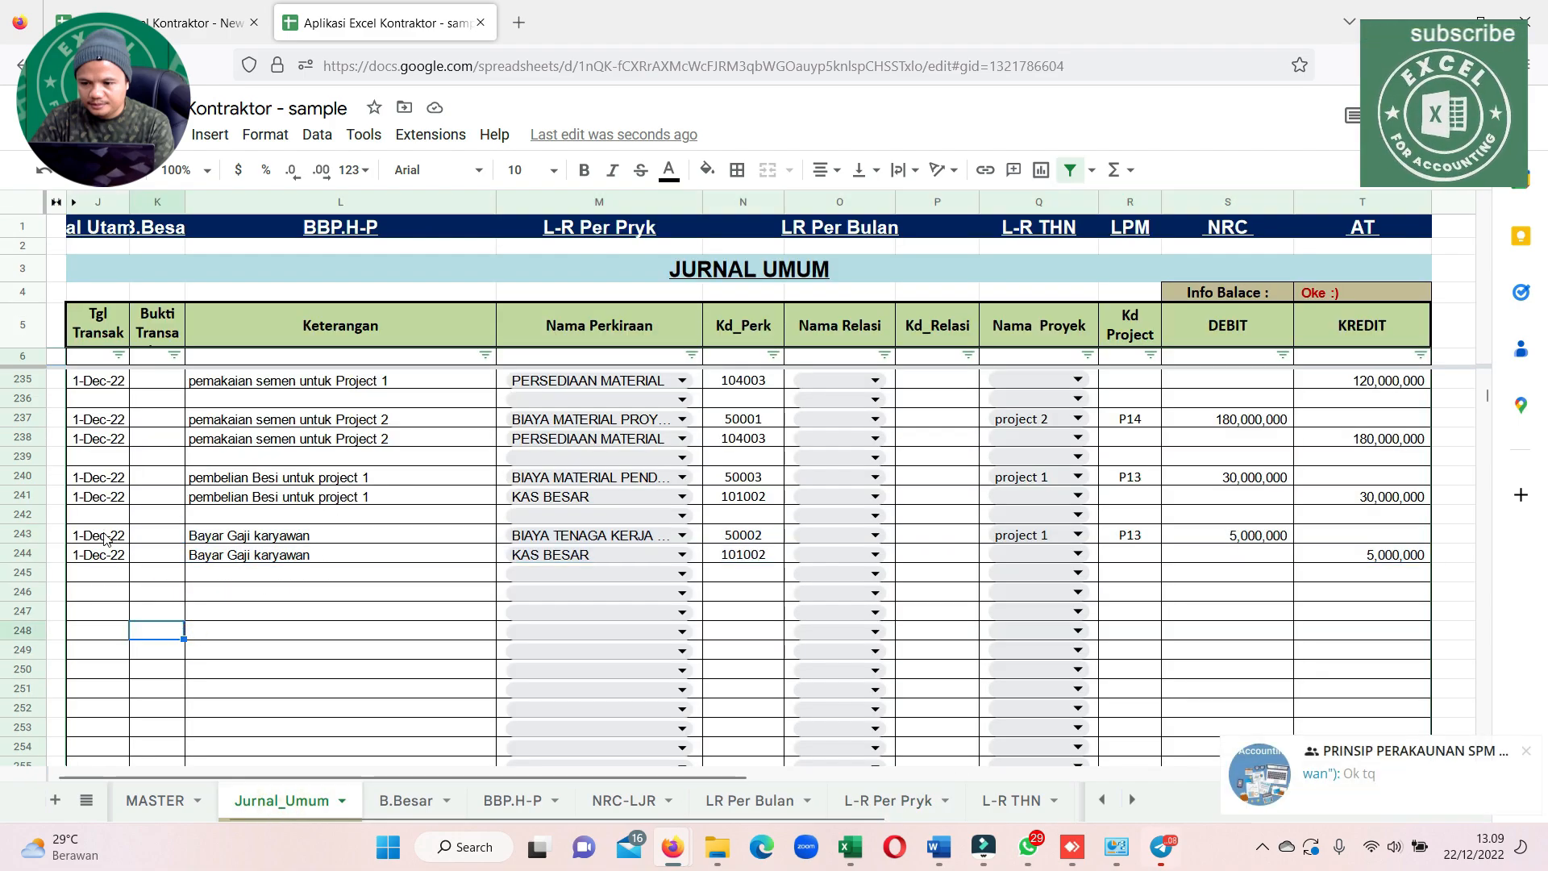
{"action": "left_click_drag", "start_coordinate": [98, 535], "coordinate": [98, 555]}
{"action": "key", "text": "ctrl+c"}
{"action": "left_click", "coordinate": [105, 596]}
{"action": "key", "text": "ctrl+v"}
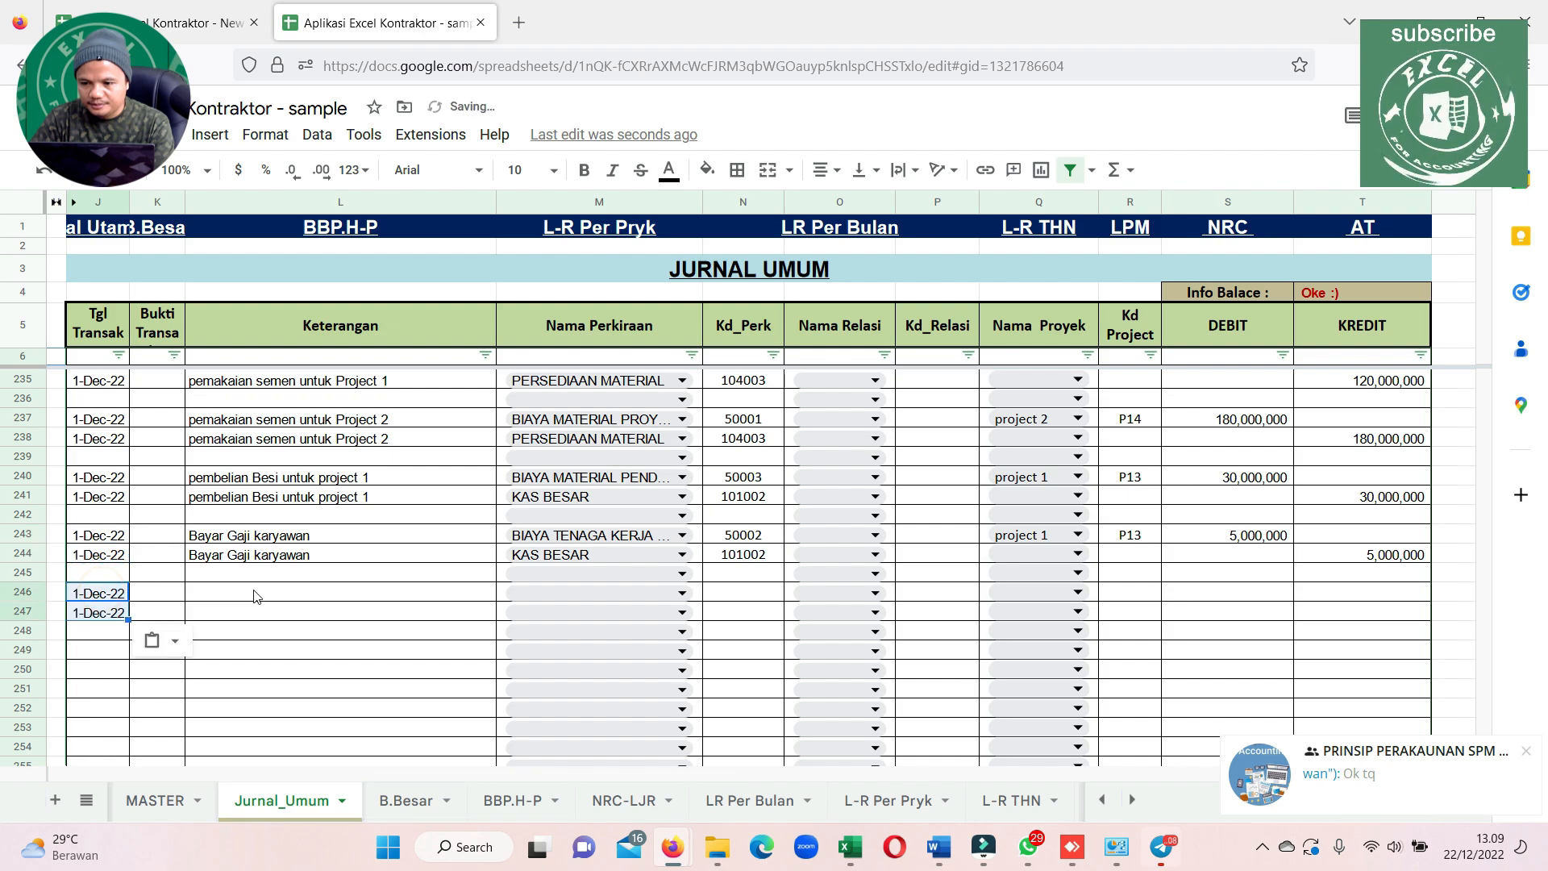
Enter the description "TAgihan Project 1 ke PT. ABC" for the journal line in row 246
{"action": "left_click", "coordinate": [255, 594]}
{"action": "type", "text": "D"}
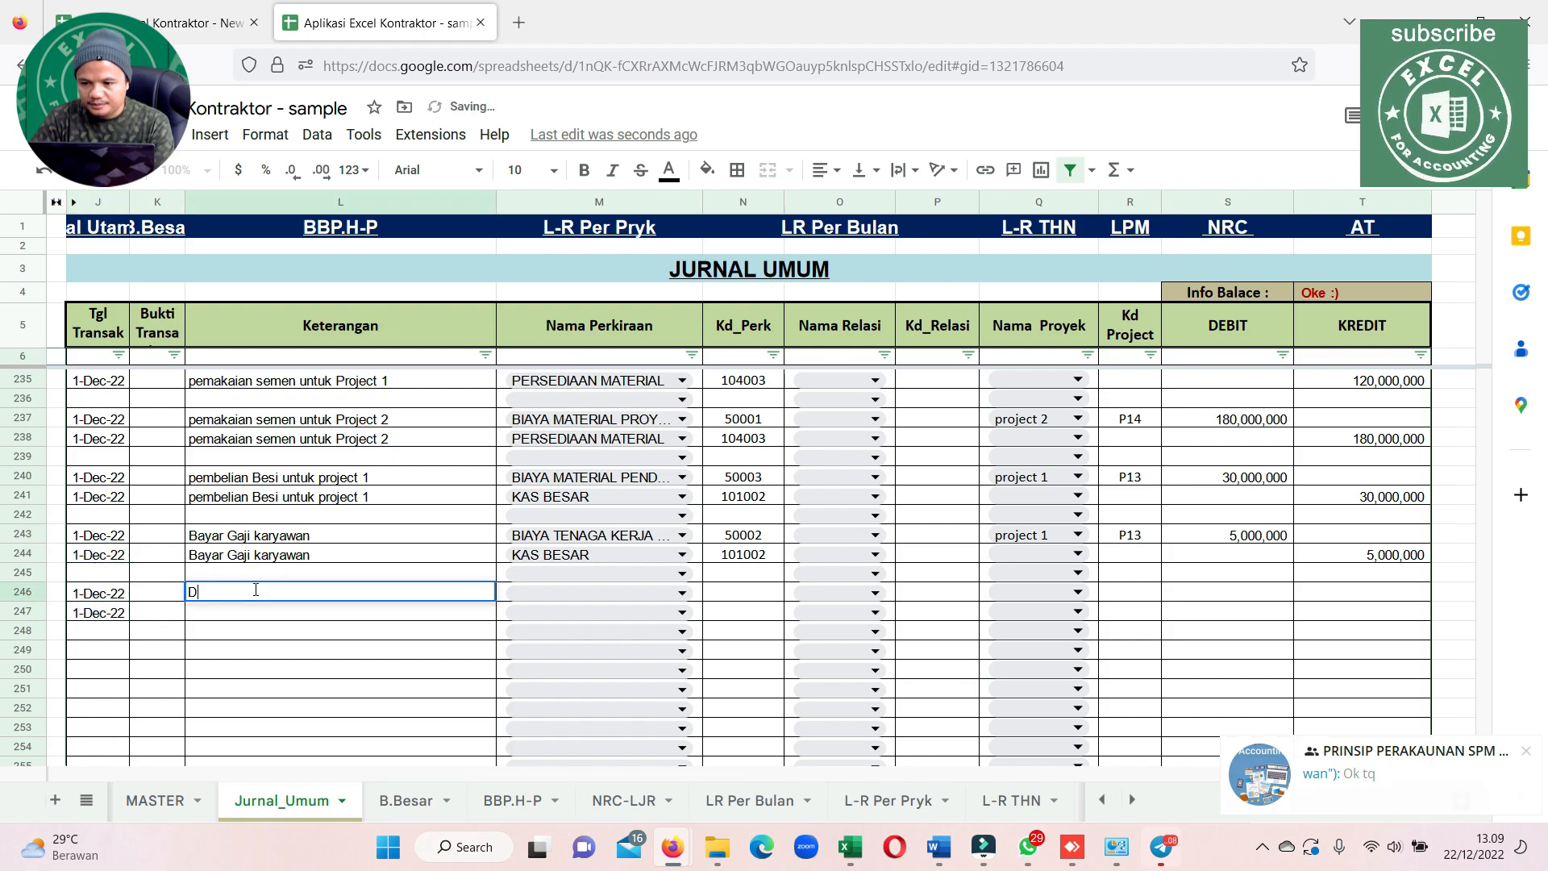
{"action": "type", "text": "ieterima"}
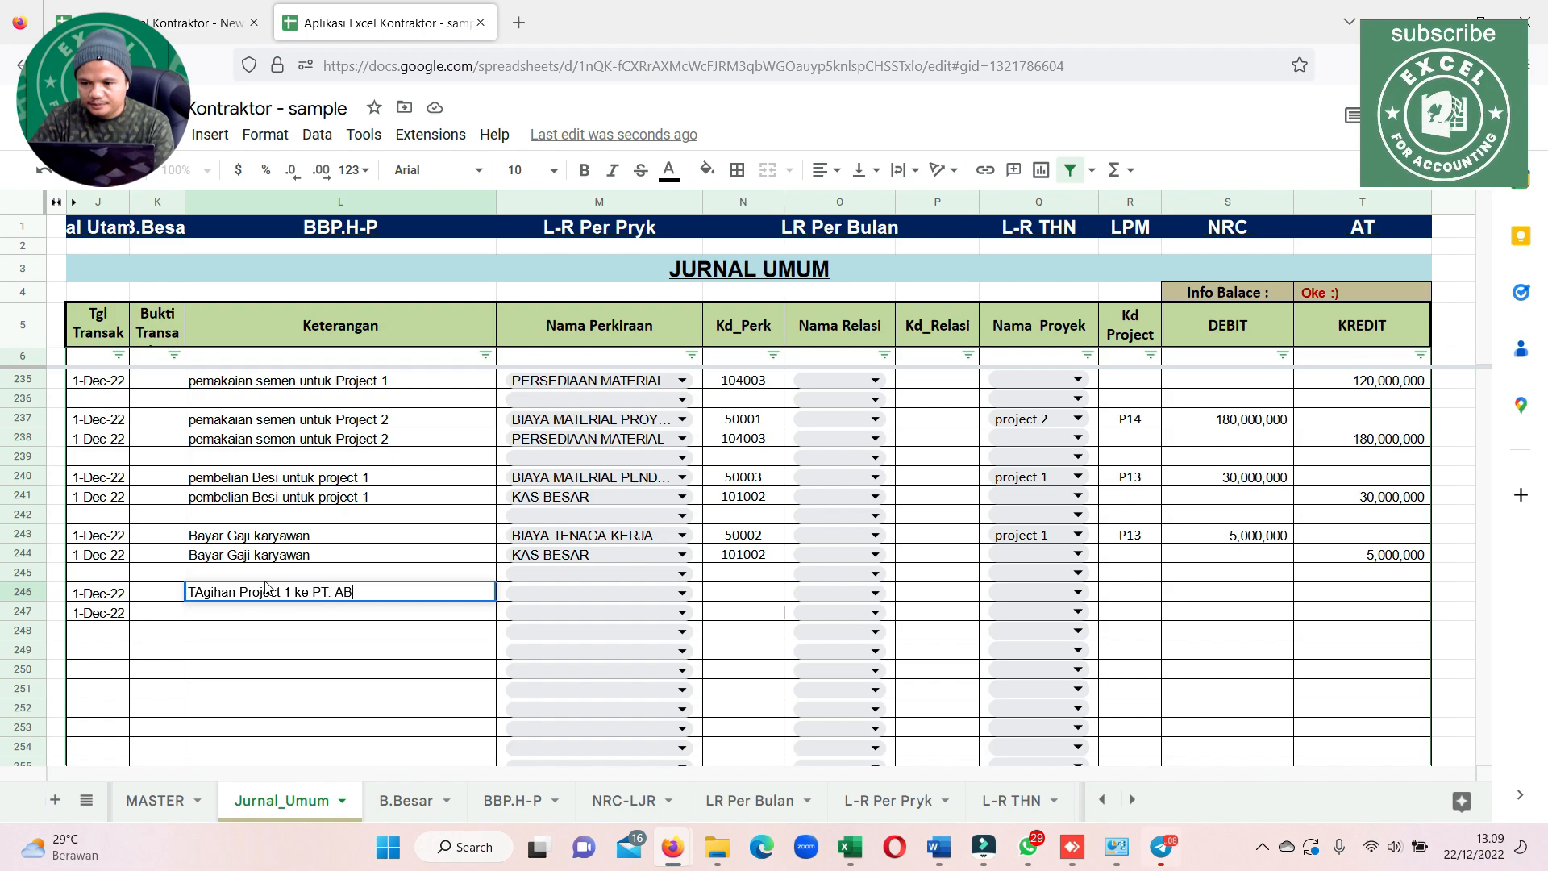
{"action": "left_click", "coordinate": [270, 614]}
{"action": "left_click", "coordinate": [303, 588]}
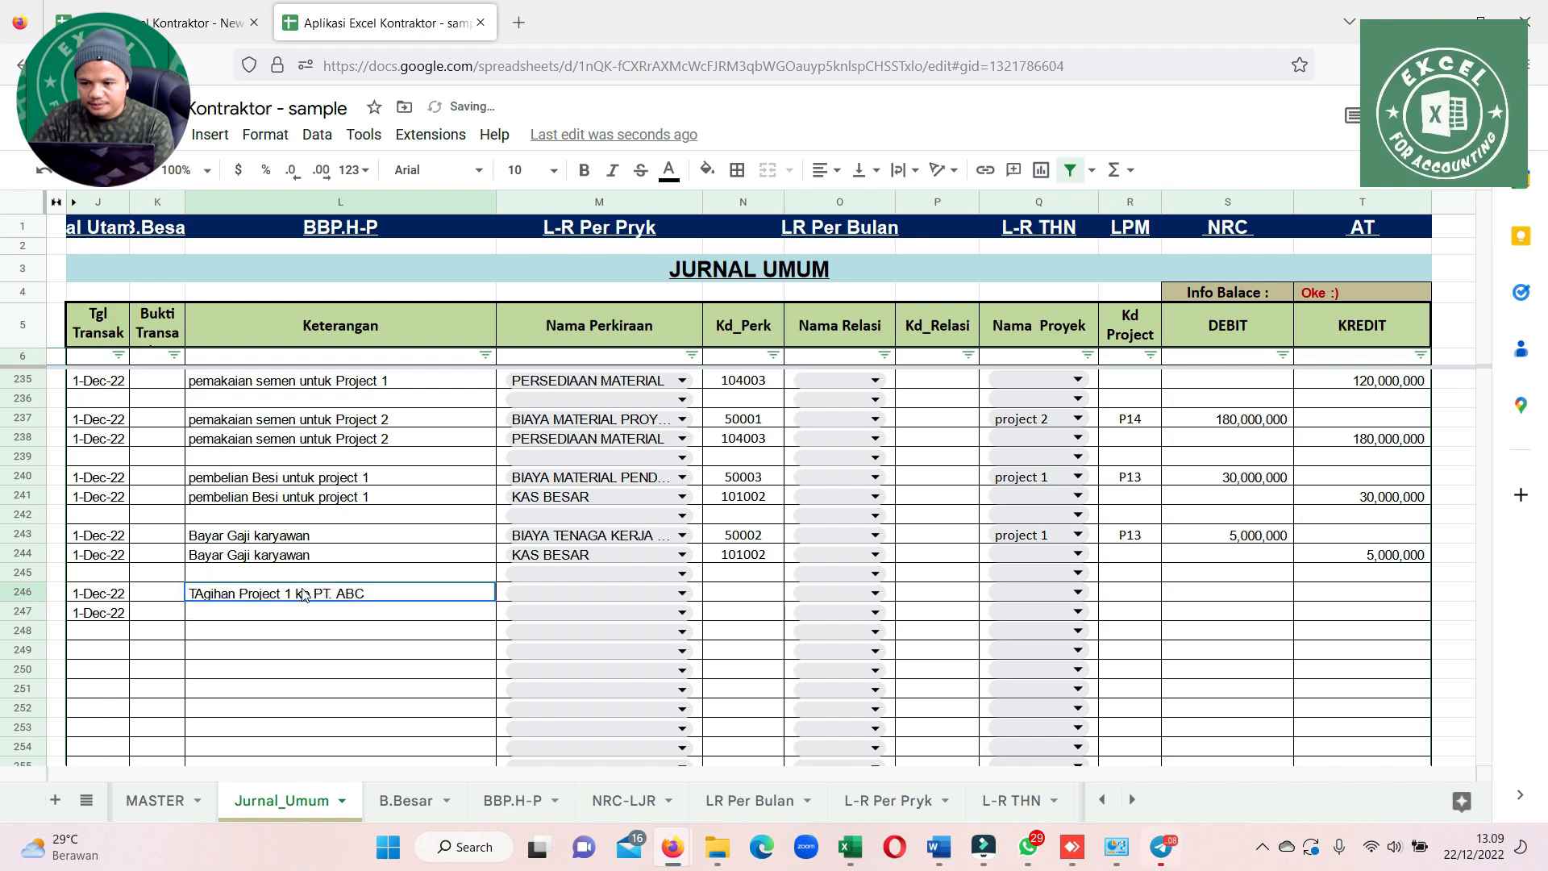
Copy the row 246 description into rows 247 and 248, and copy the 1-Dec-22 date into row 248
{"action": "key", "text": "ctrl+c"}
{"action": "left_click", "coordinate": [270, 613]}
{"action": "key", "text": "ctrl+v"}
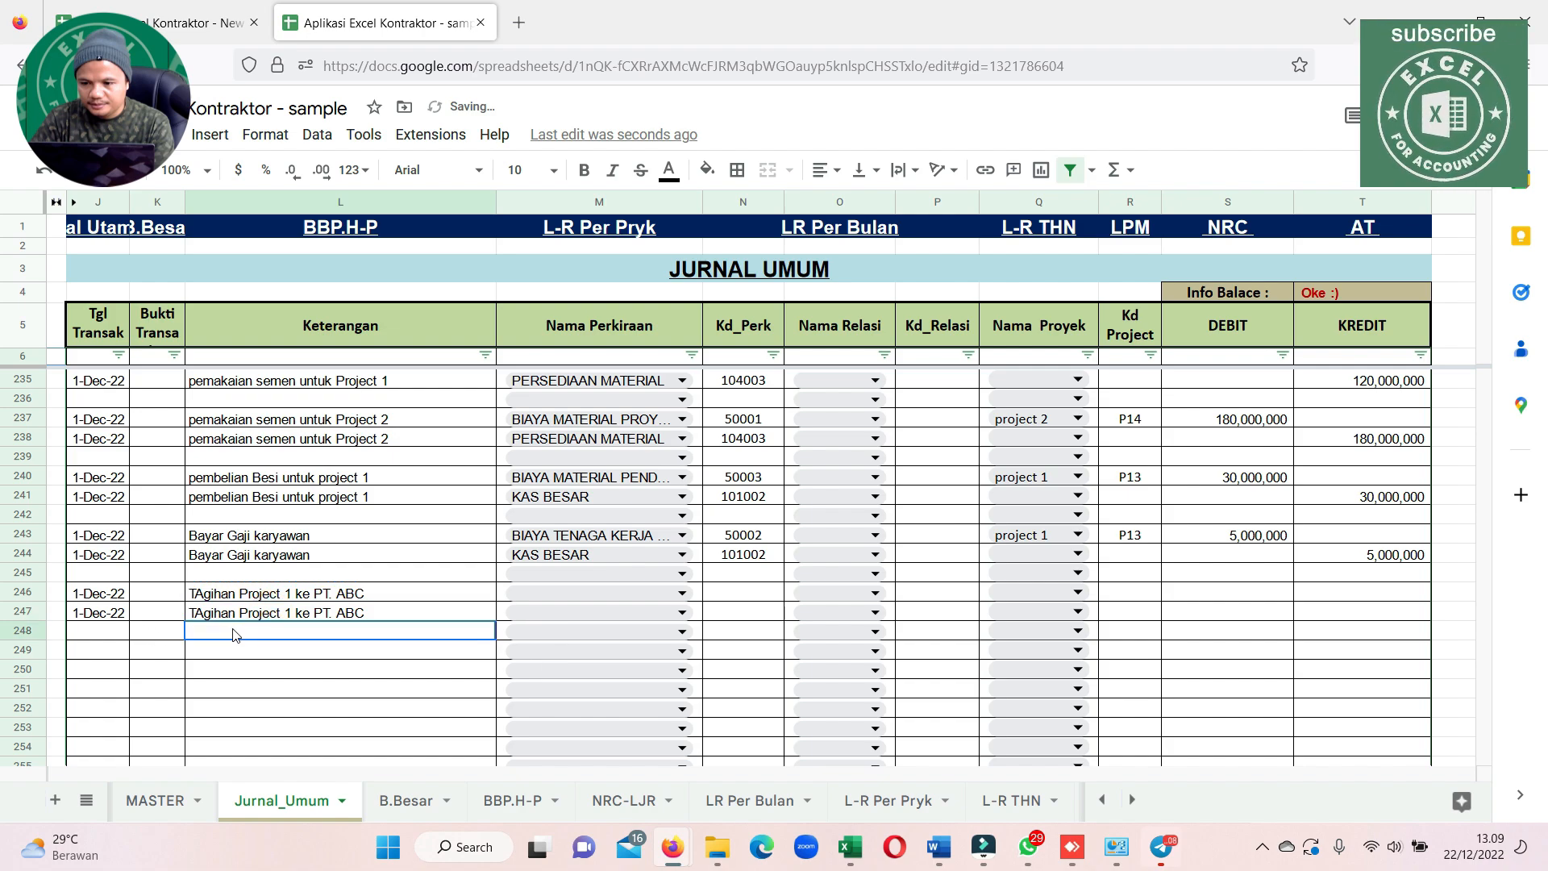
{"action": "left_click", "coordinate": [229, 629]}
{"action": "key", "text": "ctrl+v"}
{"action": "left_click", "coordinate": [101, 614]}
{"action": "key", "text": "ctrl+c"}
{"action": "left_click", "coordinate": [99, 632]}
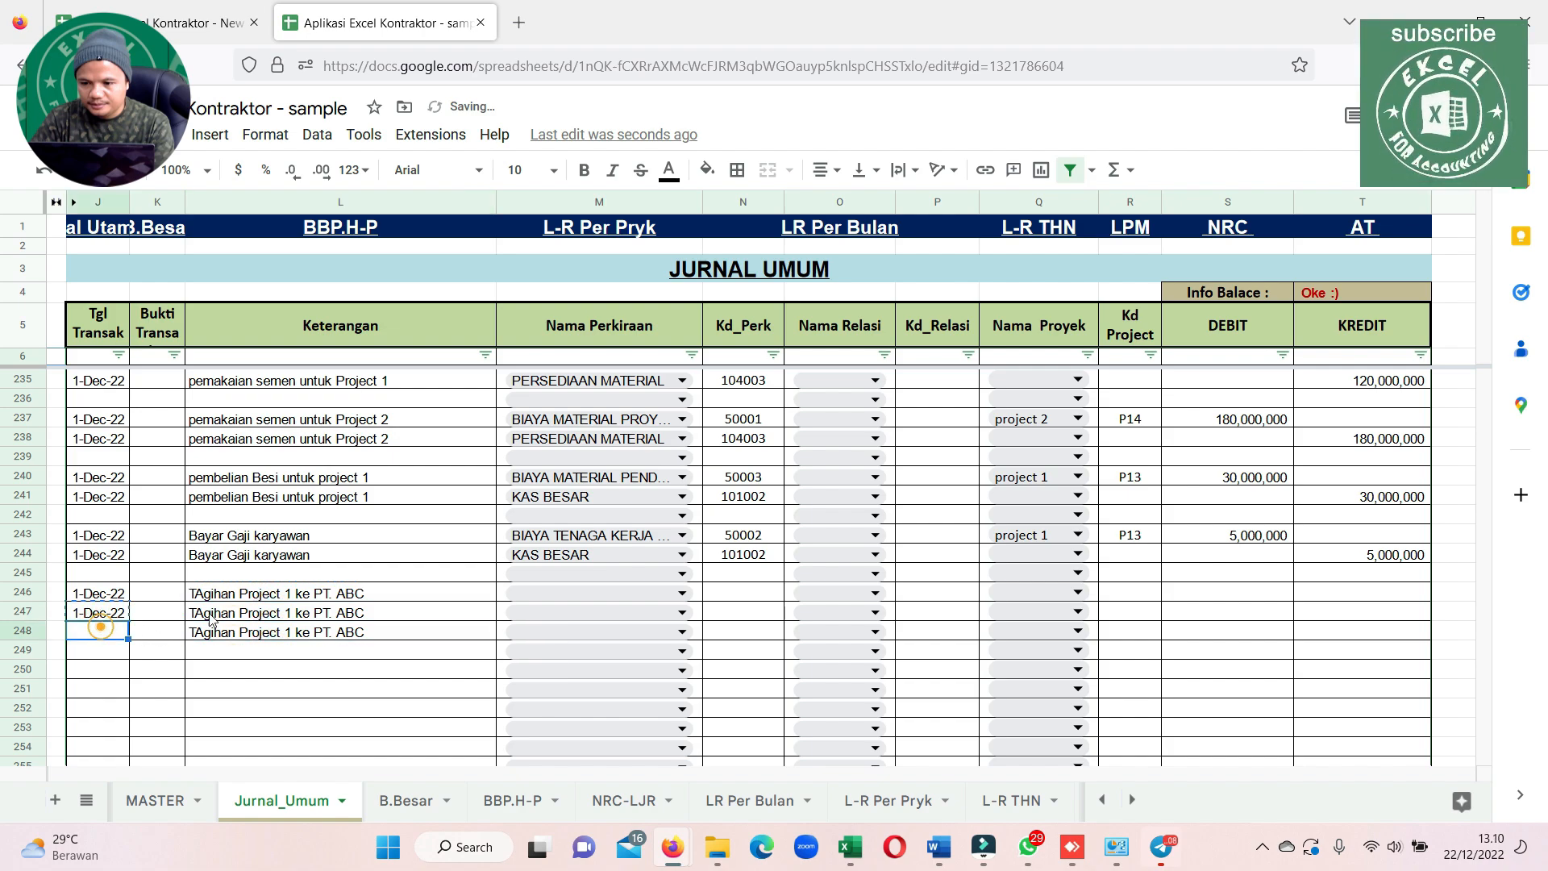
{"action": "key", "text": "ctrl+v"}
Set the account name of journal row 246 to PIUTANG USAHA
{"action": "left_click", "coordinate": [582, 600]}
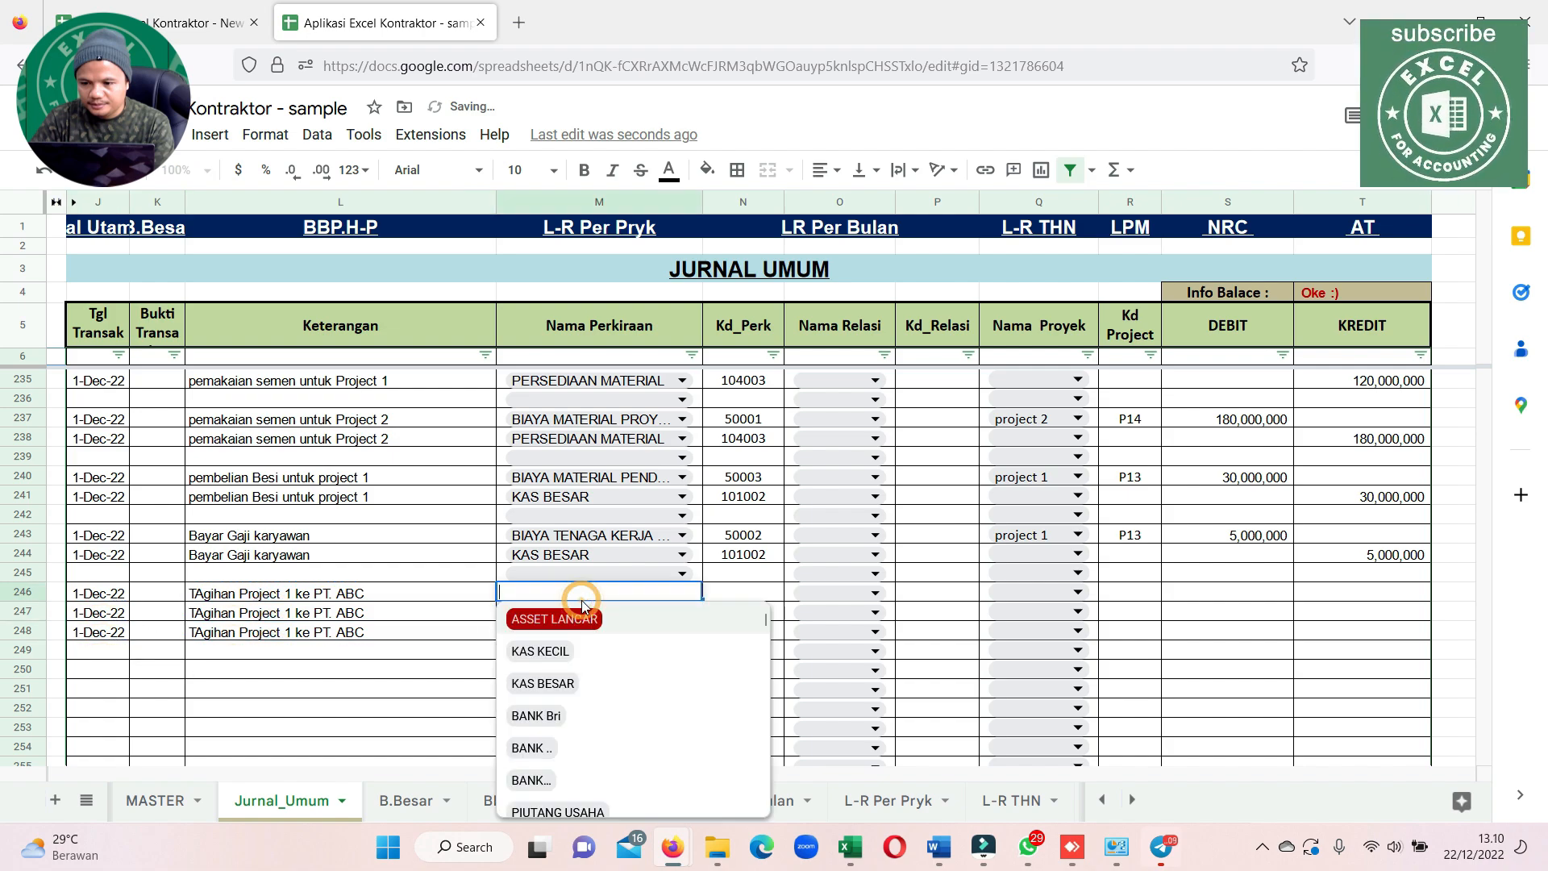
{"action": "type", "text": "piut"}
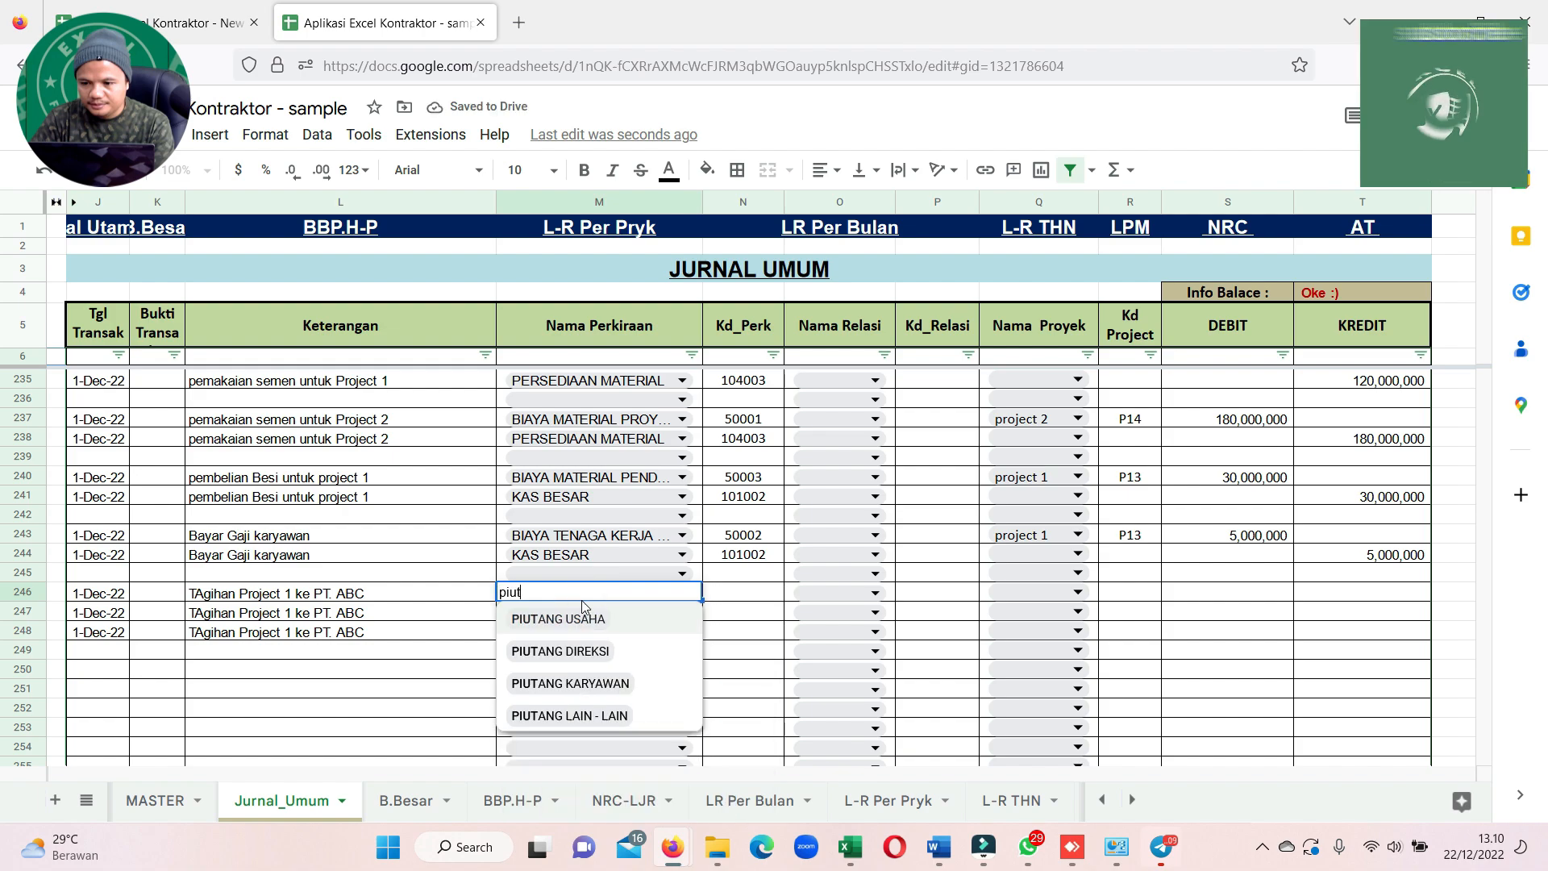
{"action": "left_click", "coordinate": [569, 619]}
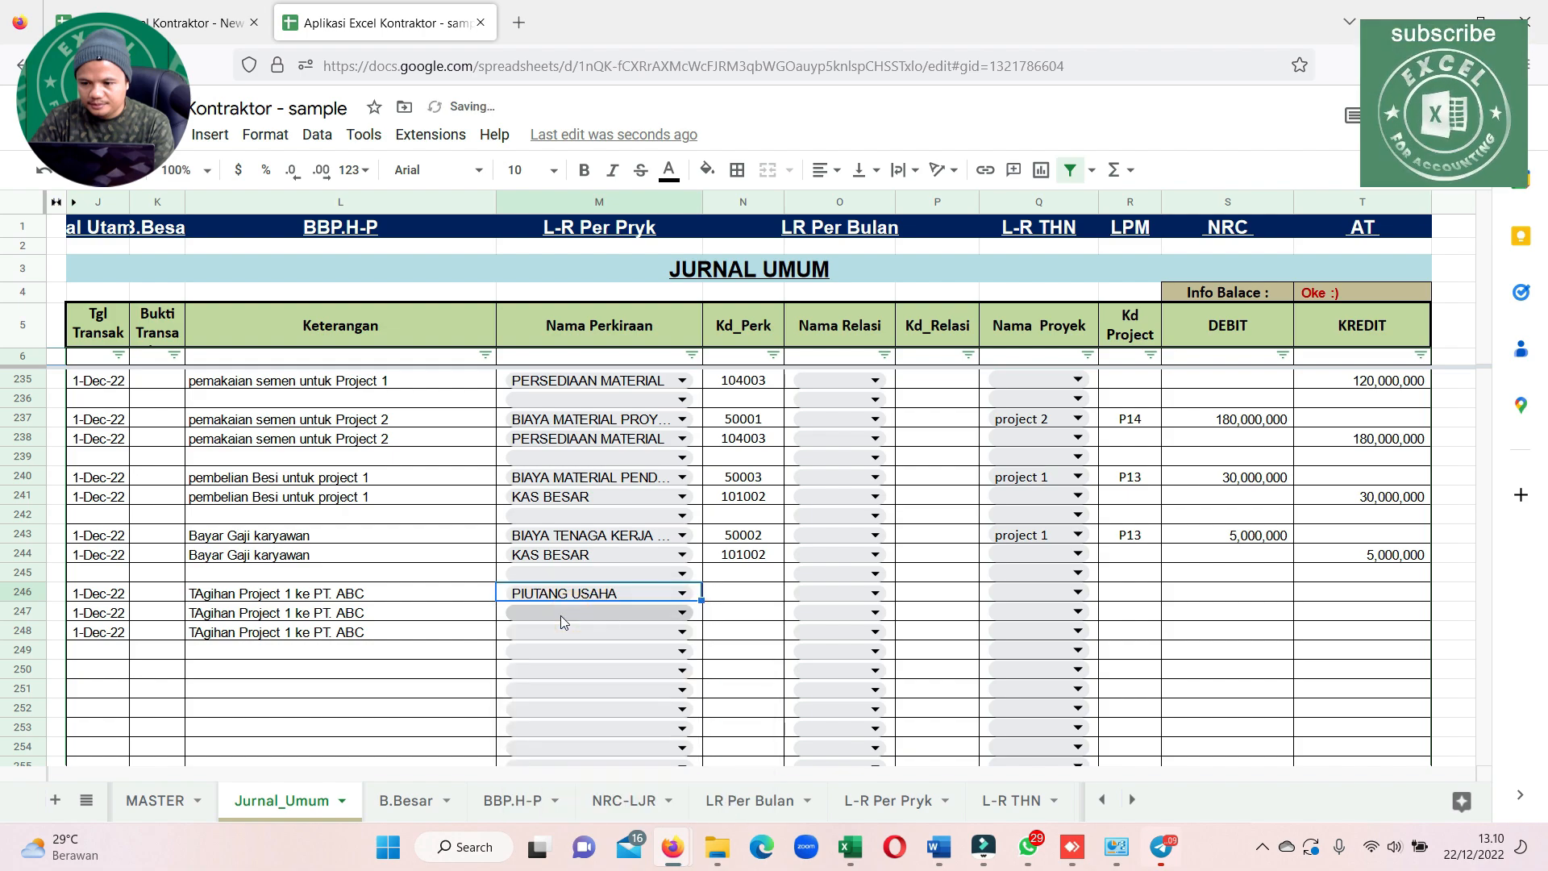
Set the account name to PENJUALAN JASA KONSTRUKSI in row 247 and PPN KELUARAN in row 248
{"action": "left_click", "coordinate": [562, 616]}
{"action": "type", "text": "pendapa"}
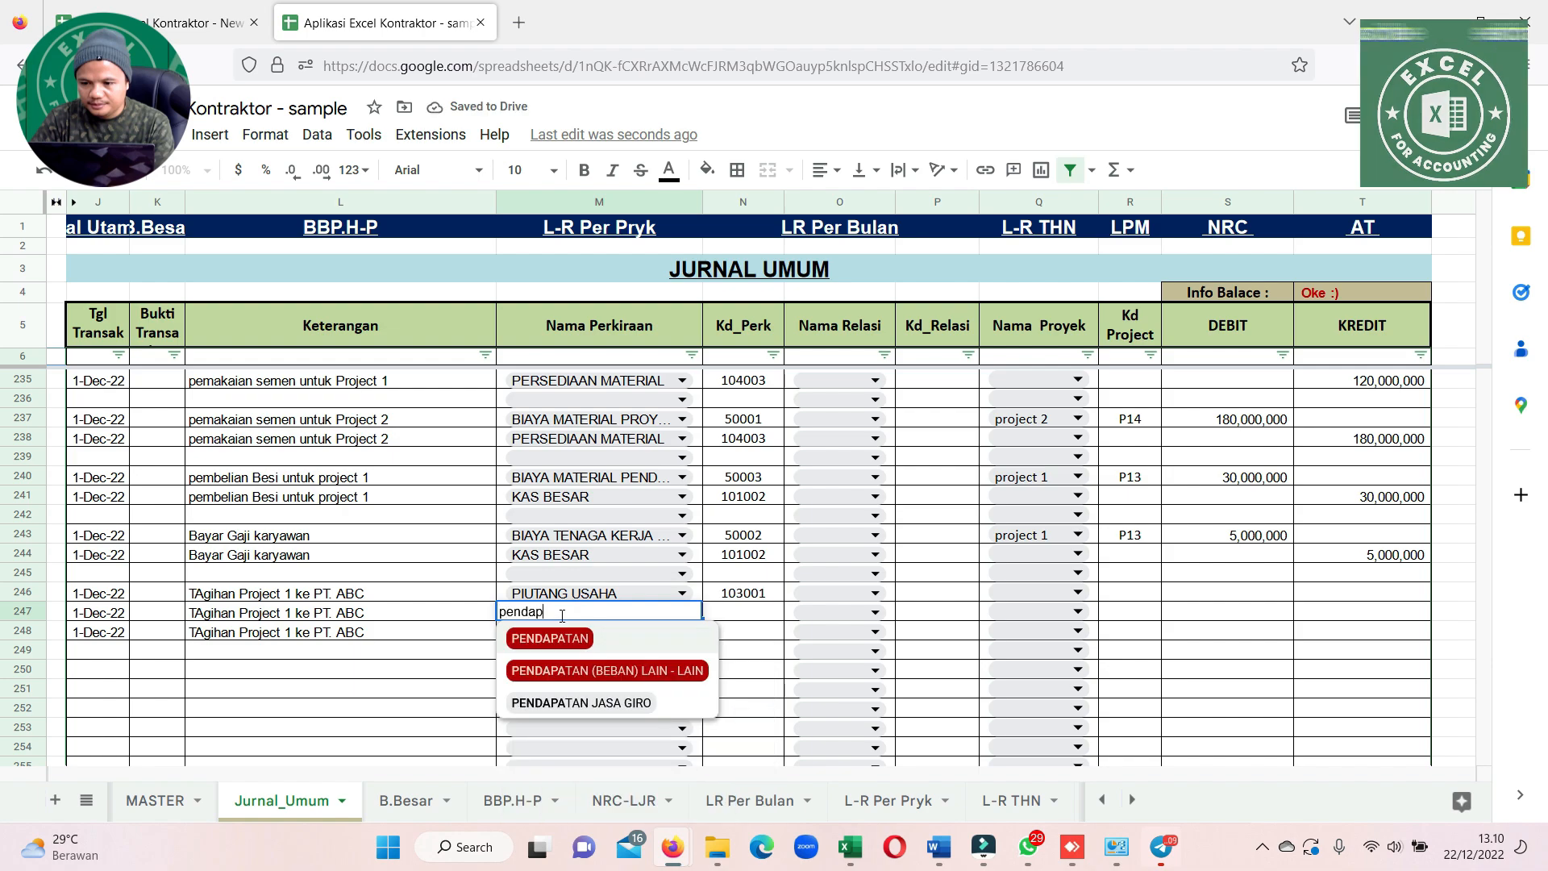
{"action": "key", "text": "BackSpace"}
{"action": "key", "text": "BackSpace"}
{"action": "key", "text": "BackSpace"}
{"action": "key", "text": "BackSpace"}
{"action": "key", "text": "BackSpace"}
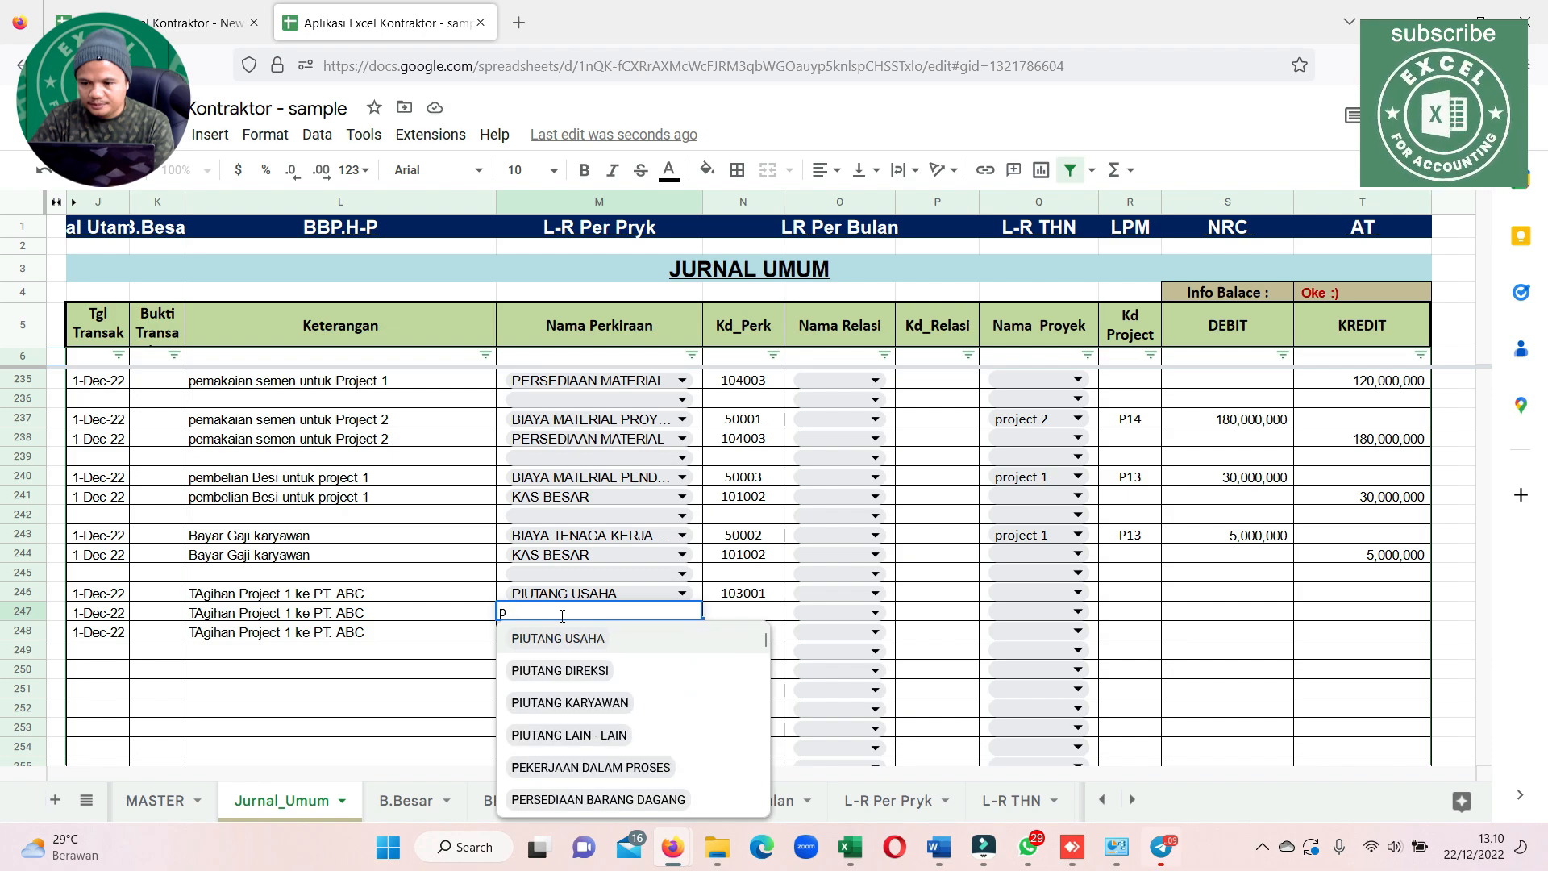
{"action": "key", "text": "BackSpace"}
{"action": "type", "text": "ko"}
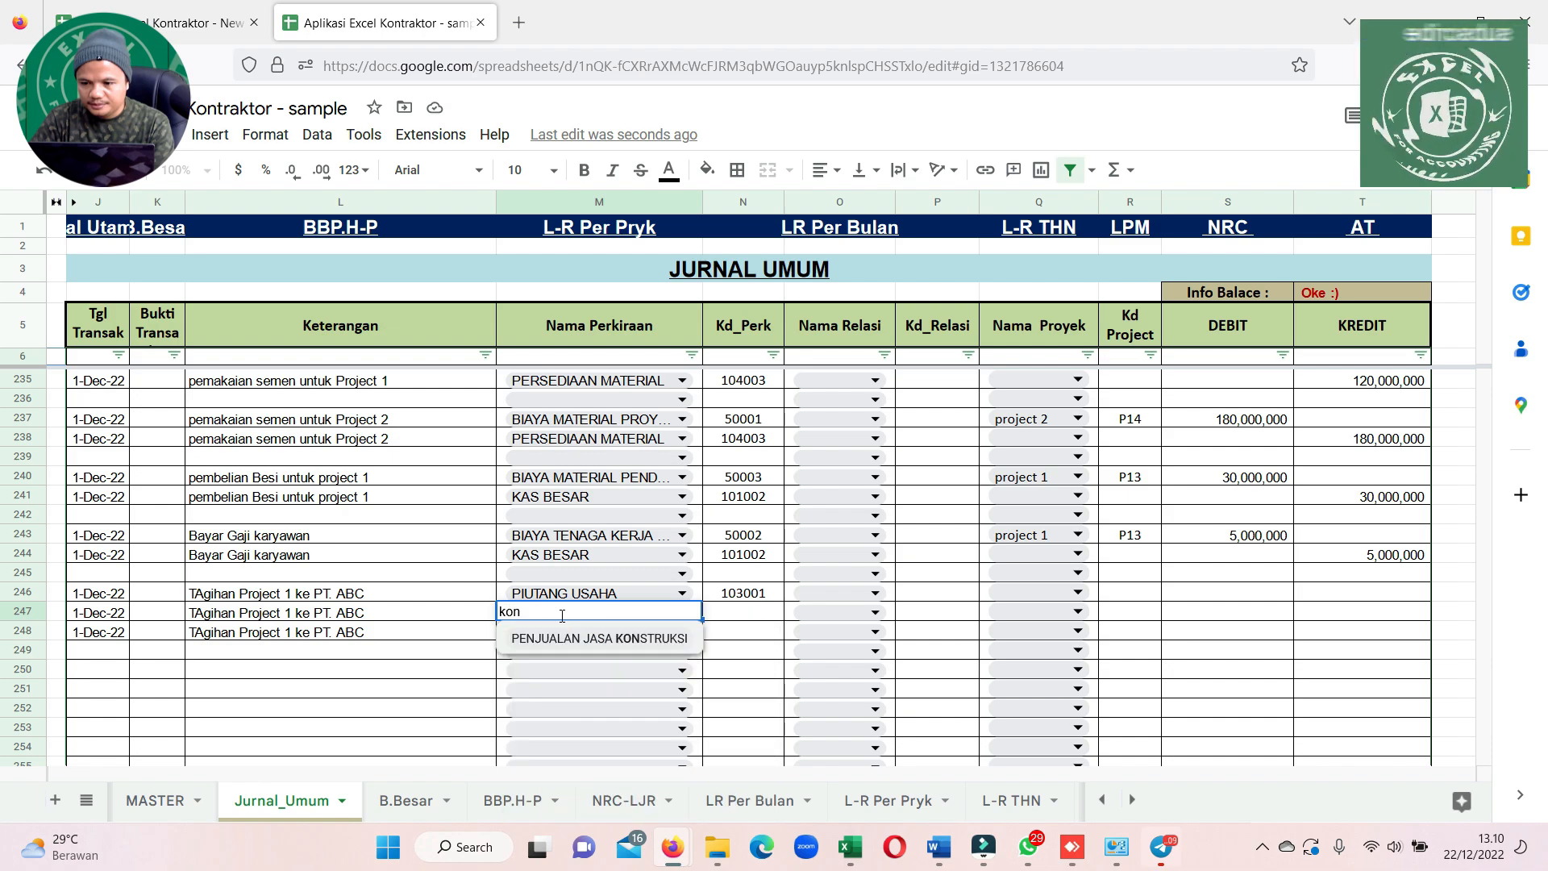
{"action": "type", "text": "n"}
{"action": "left_click", "coordinate": [552, 639]}
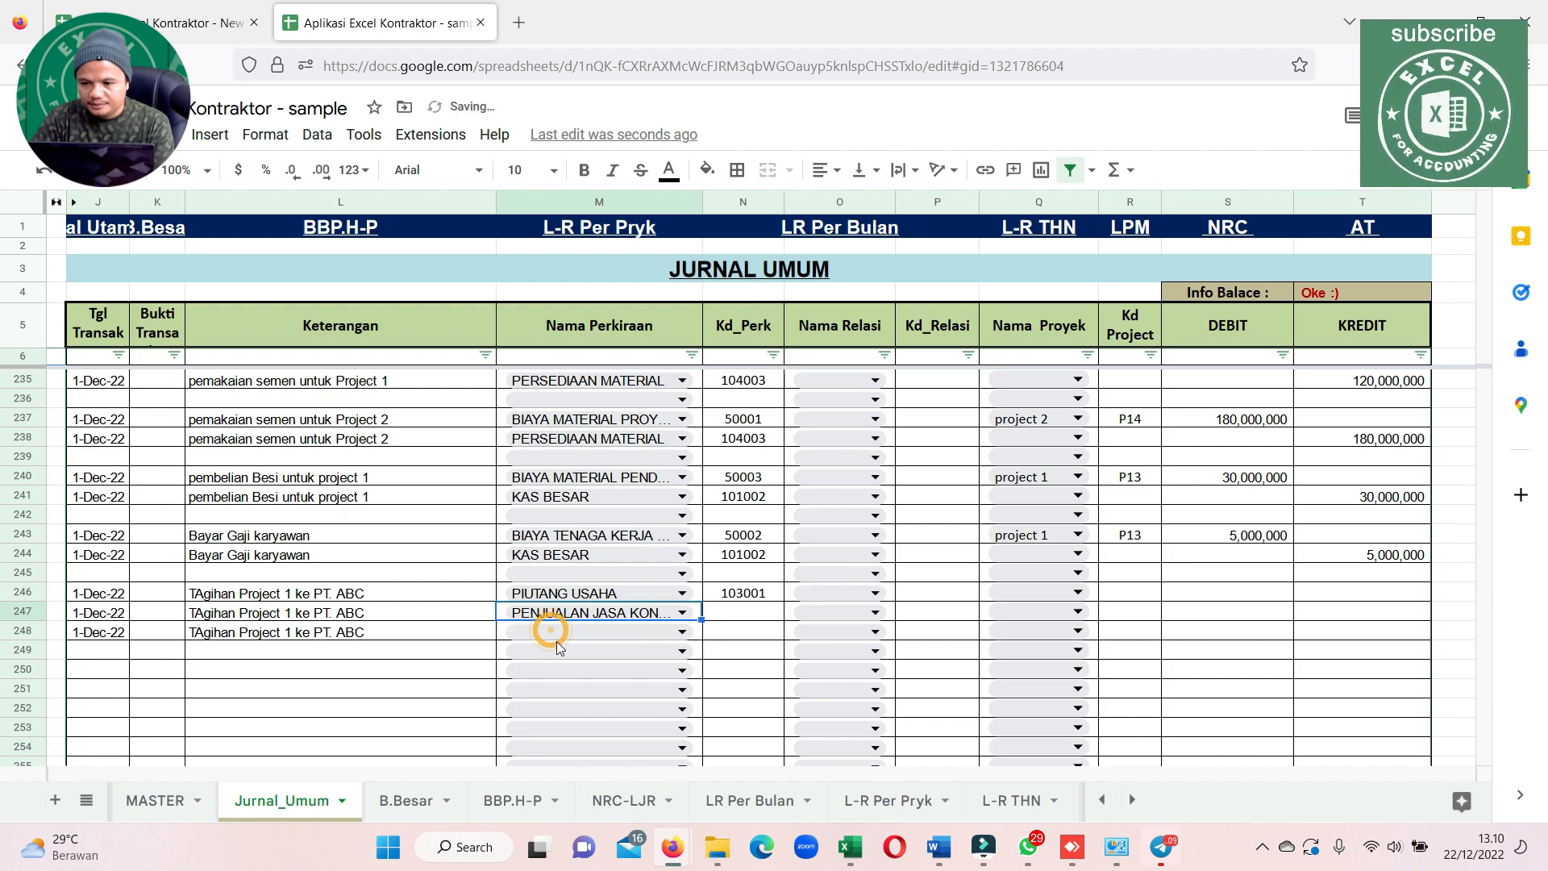
{"action": "left_click", "coordinate": [568, 635]}
{"action": "type", "text": "pp"}
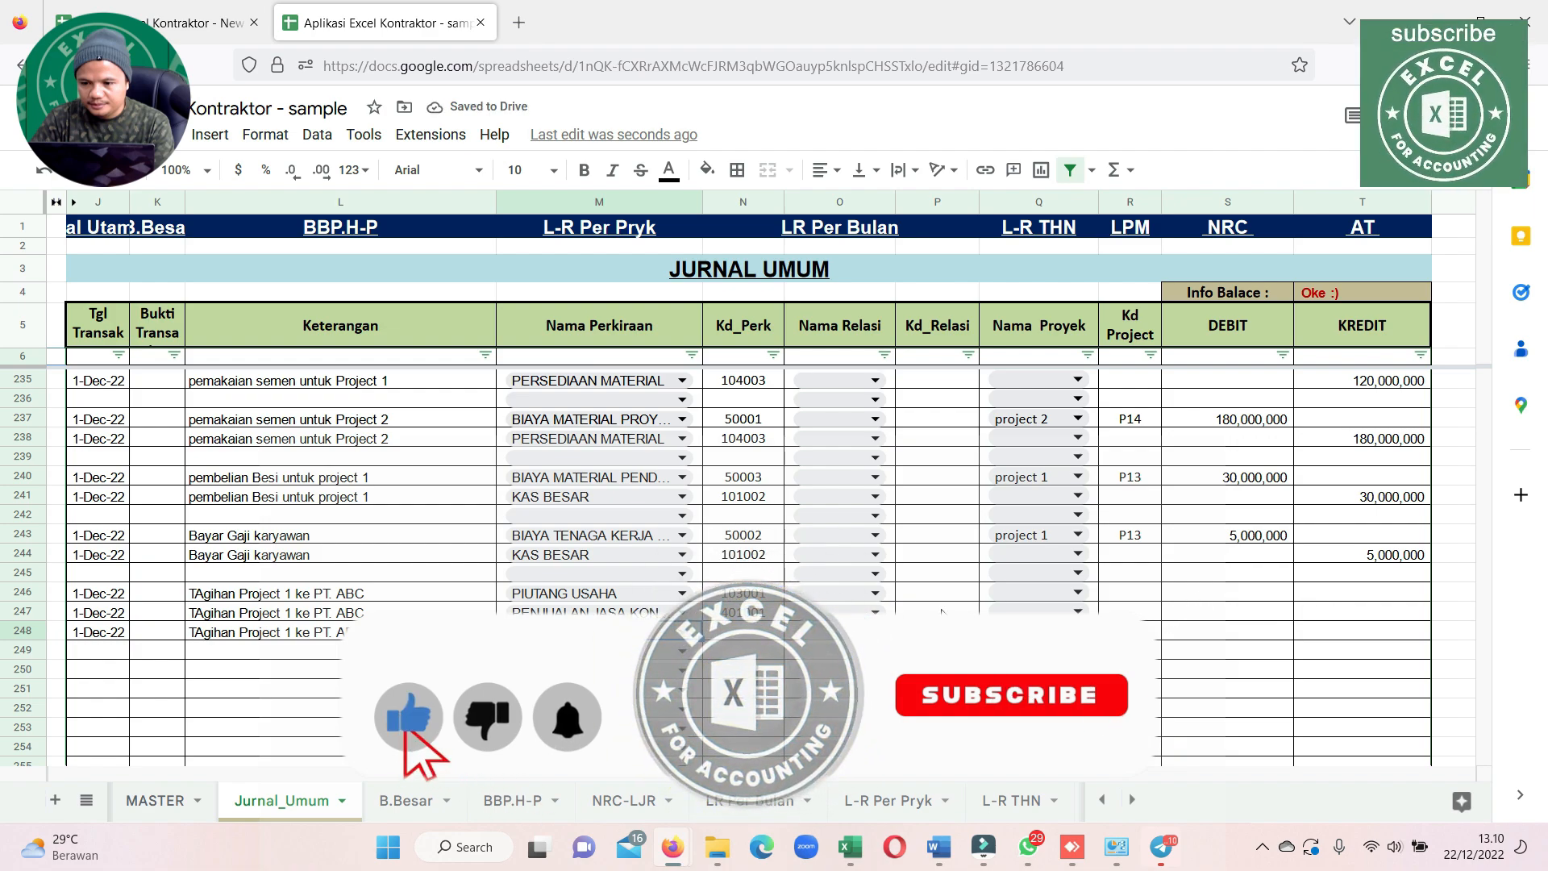
Add PT. ABC as the receivable relation for code PU-006 in the MASTER sheet's relation list
{"action": "left_click", "coordinate": [872, 593]}
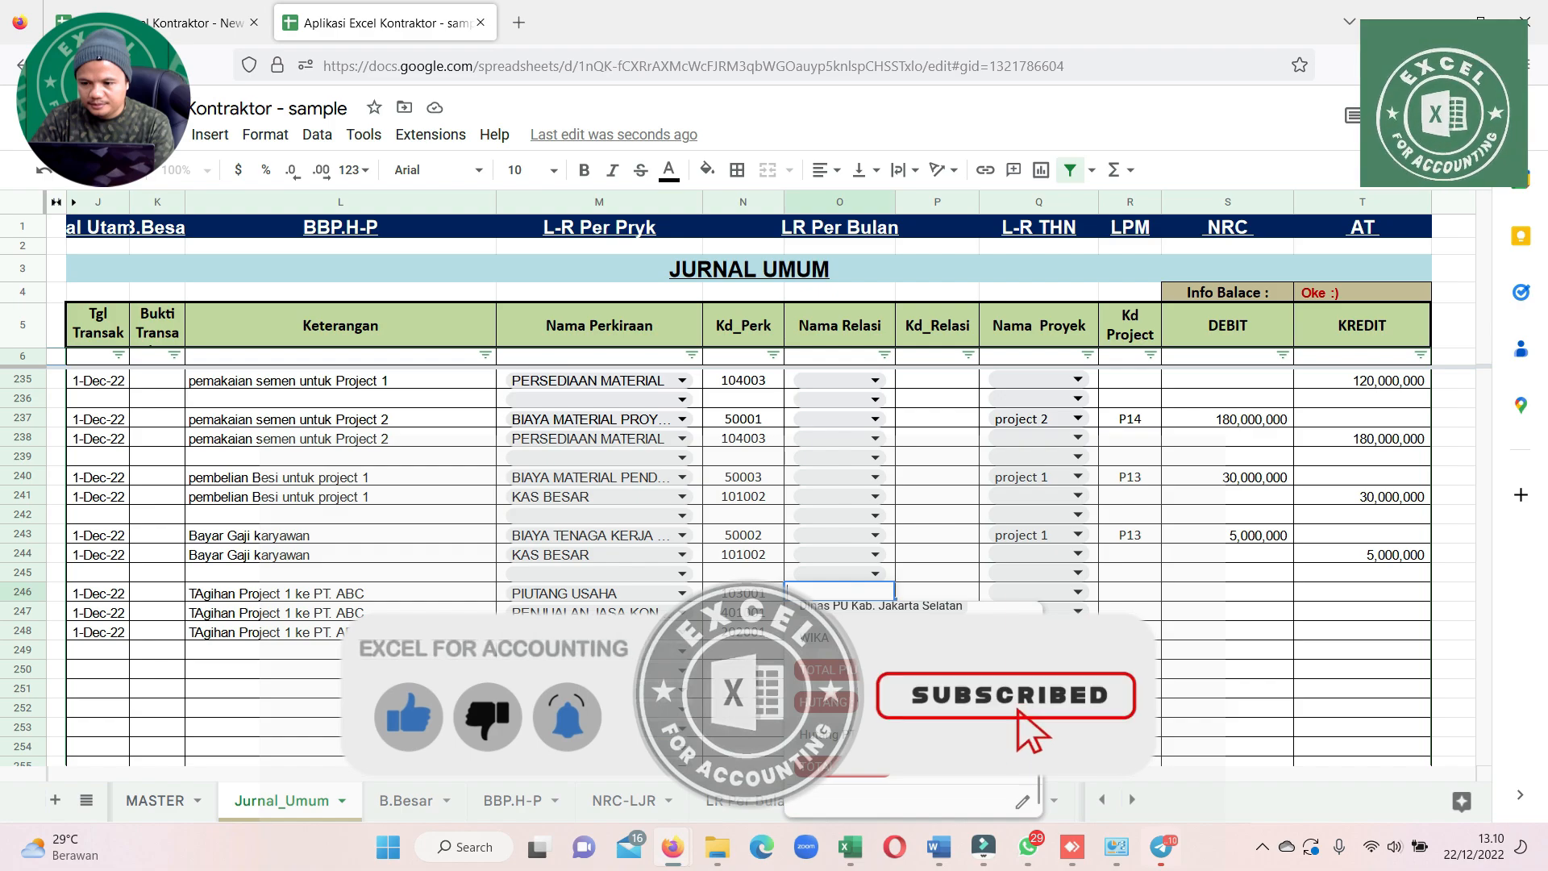
{"action": "left_click", "coordinate": [157, 802]}
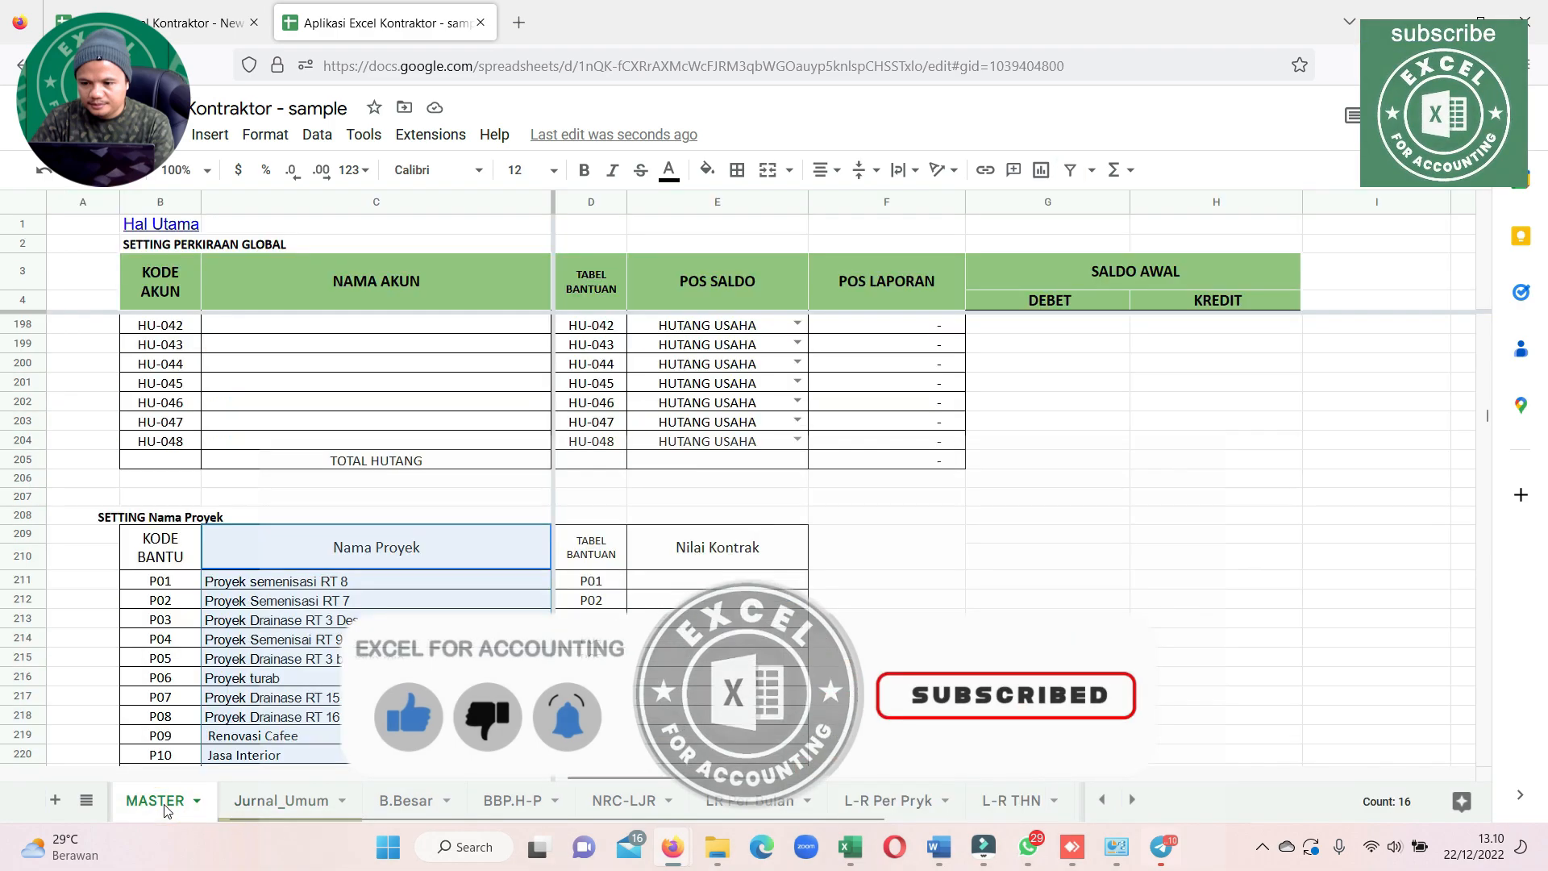
{"action": "scroll", "coordinate": [339, 593], "scroll_direction": "up", "scroll_amount": 10}
{"action": "scroll", "coordinate": [338, 593], "scroll_direction": "down", "scroll_amount": 5}
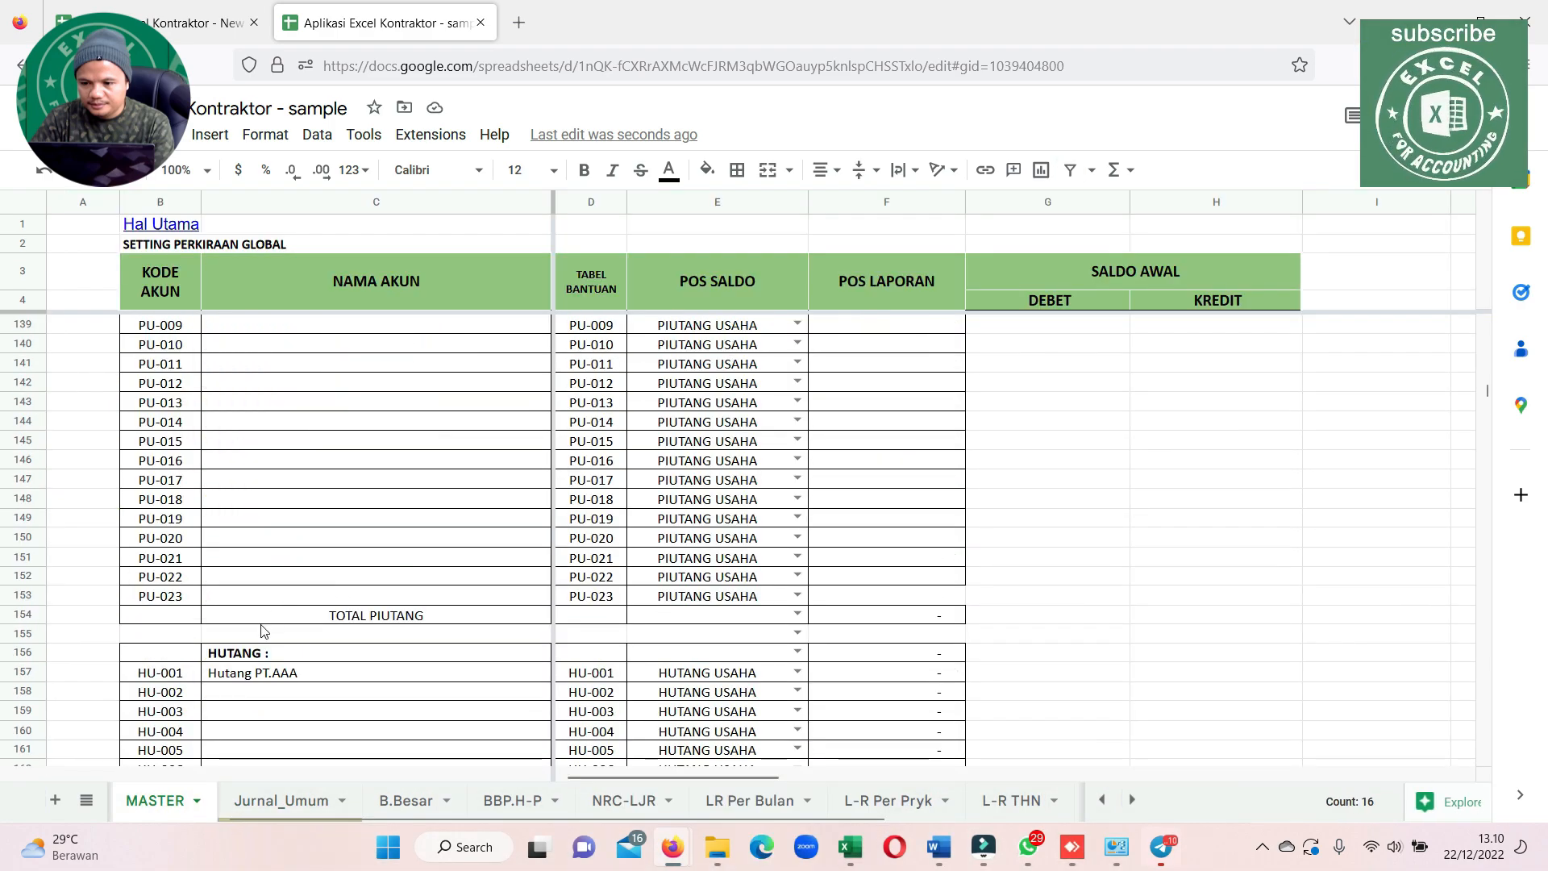
{"action": "left_click", "coordinate": [270, 572]}
{"action": "scroll", "coordinate": [302, 559], "scroll_direction": "up", "scroll_amount": 10}
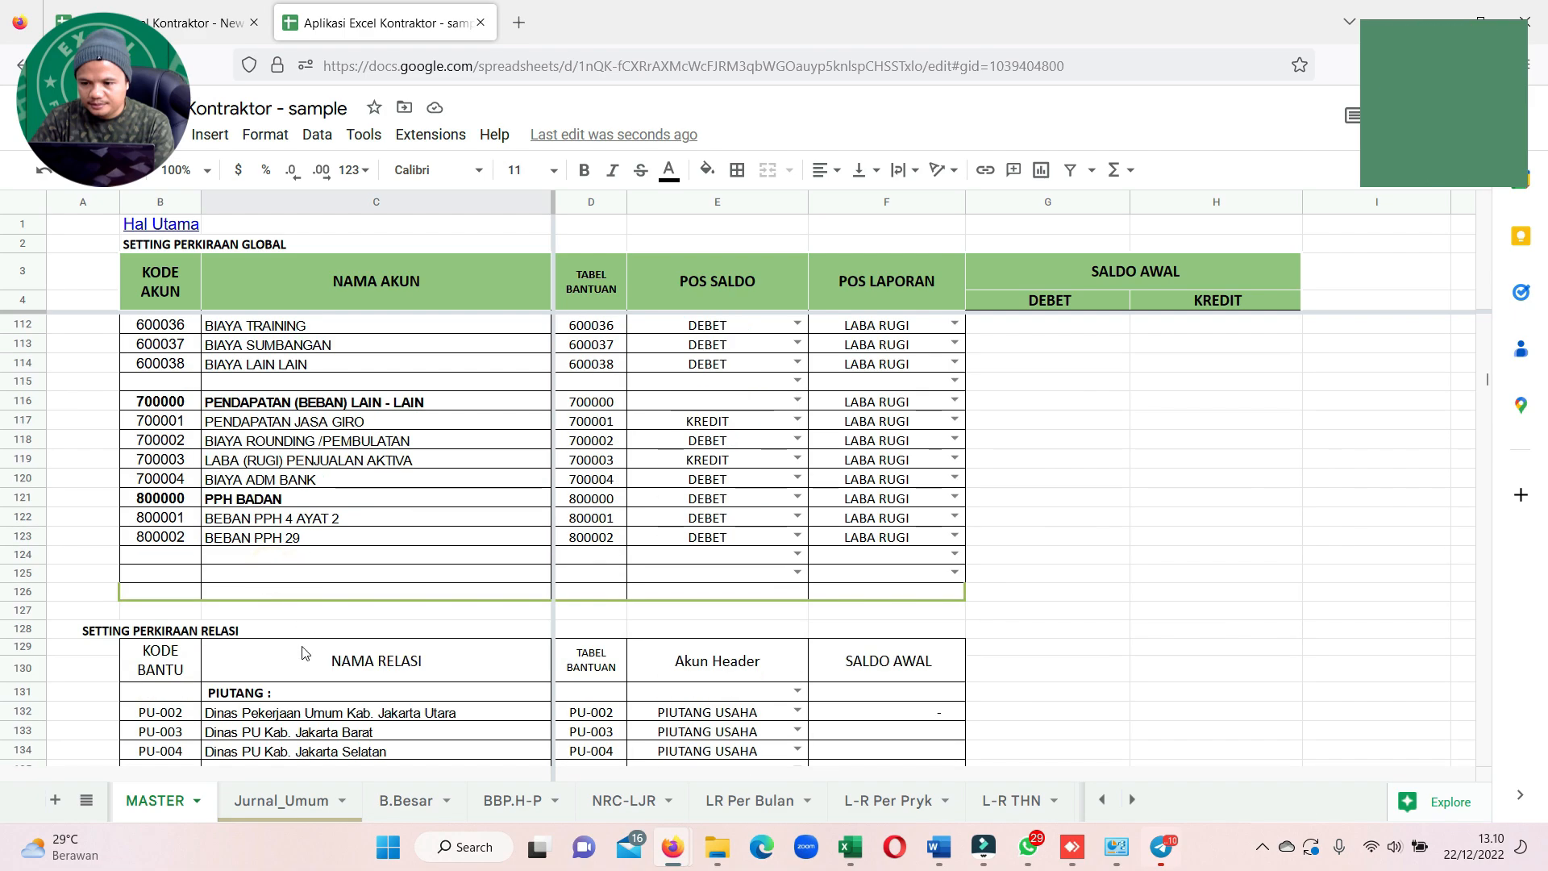
{"action": "scroll", "coordinate": [306, 649], "scroll_direction": "down", "scroll_amount": 7}
{"action": "left_click", "coordinate": [294, 386]}
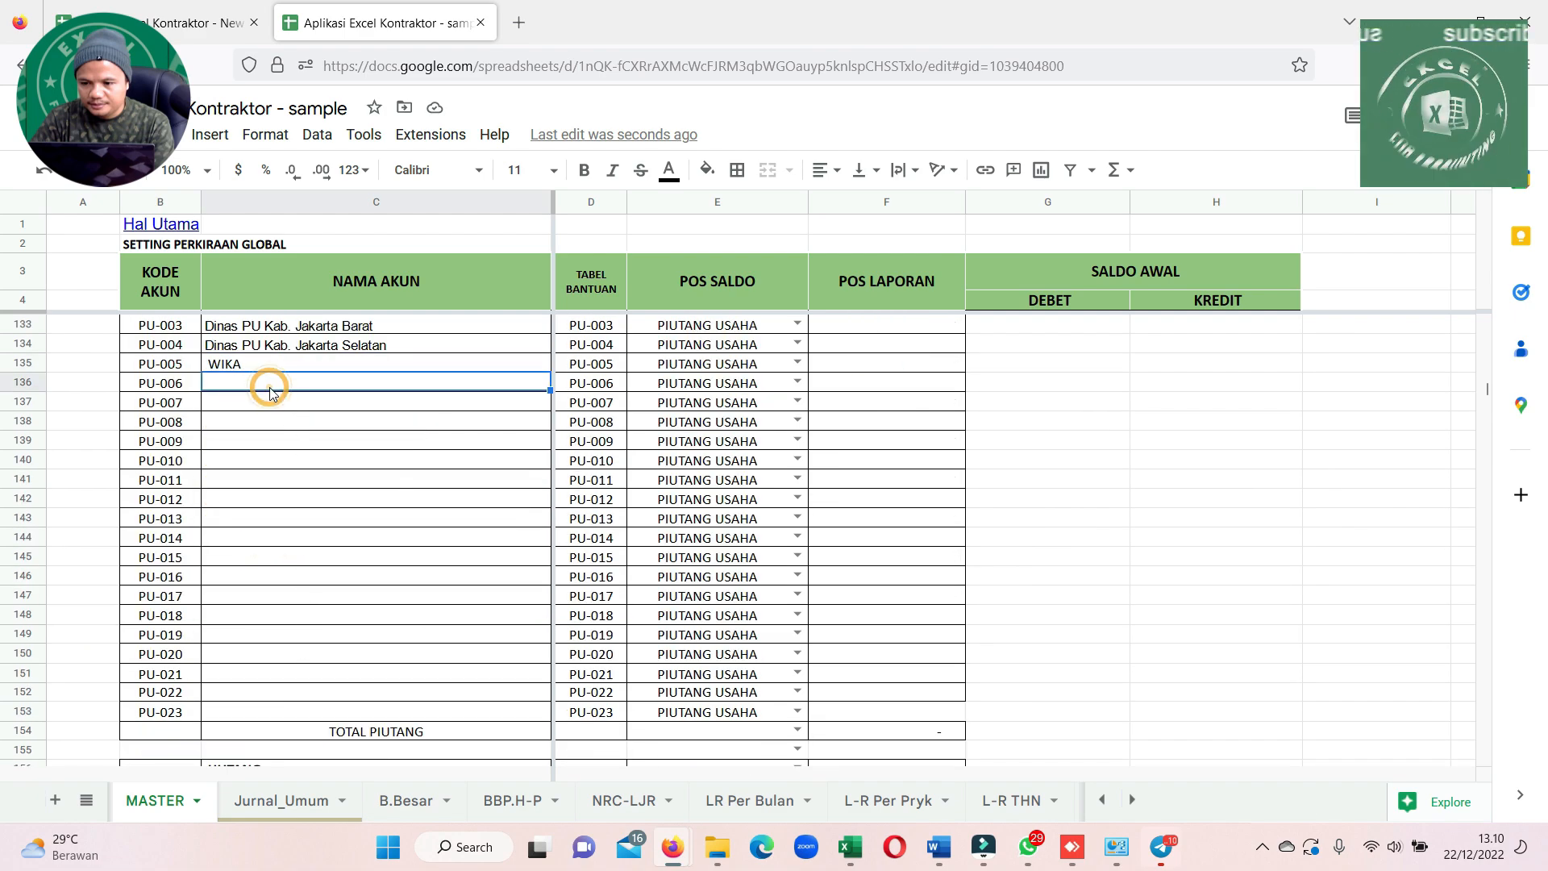
{"action": "type", "text": "PT."}
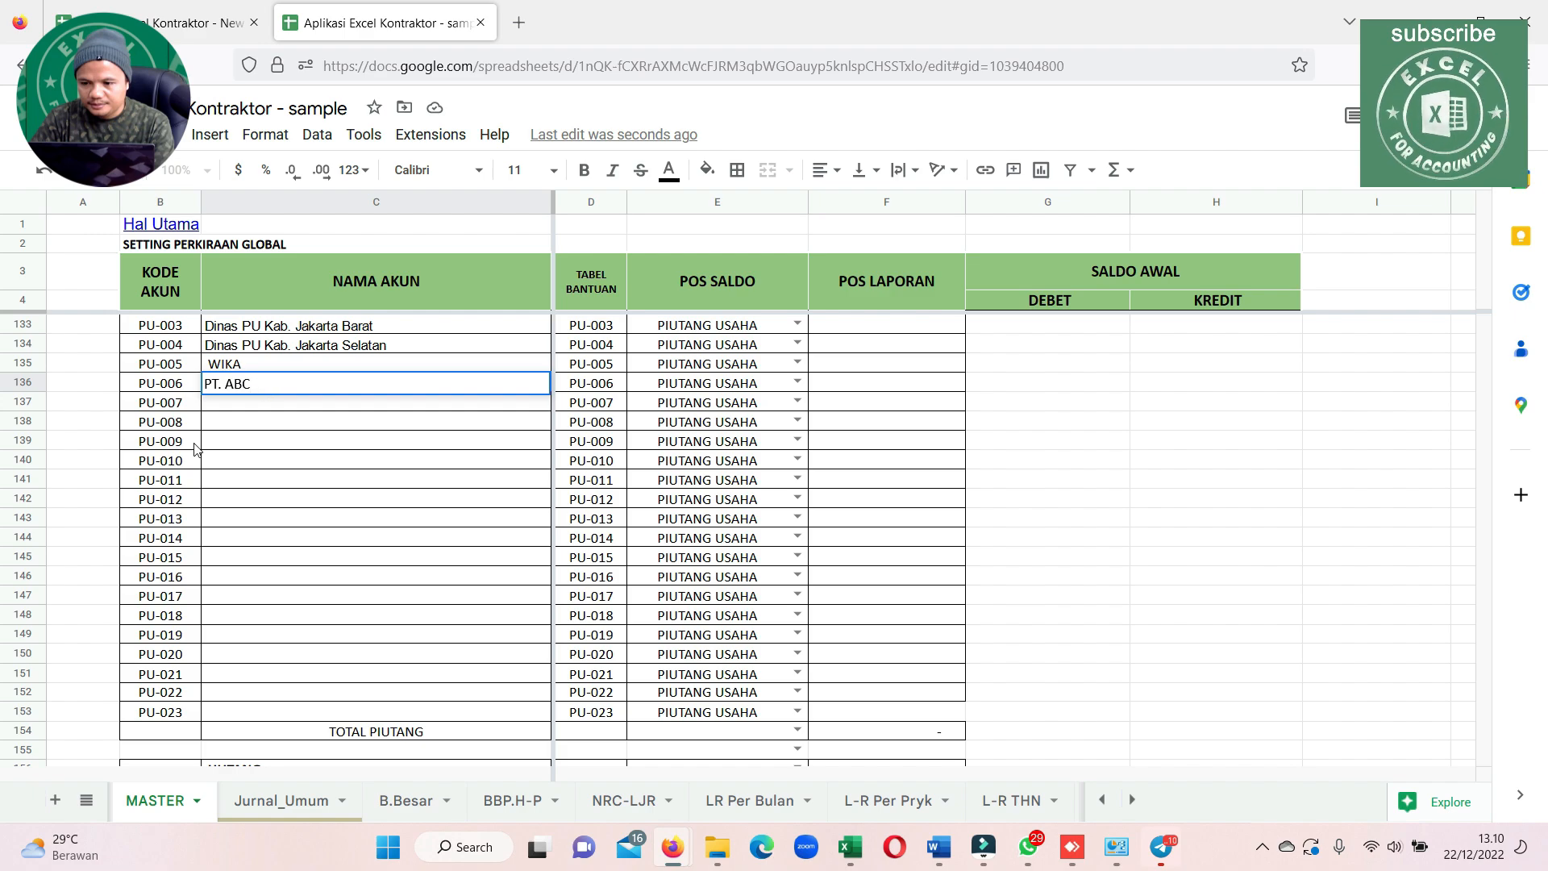
{"action": "type", "text": " ABC"}
{"action": "left_click", "coordinate": [246, 538]}
Back in Jurnal_Umum, set the relation name of the PIUTANG USAHA line in row 246 to PT. ABC
{"action": "left_click", "coordinate": [293, 813]}
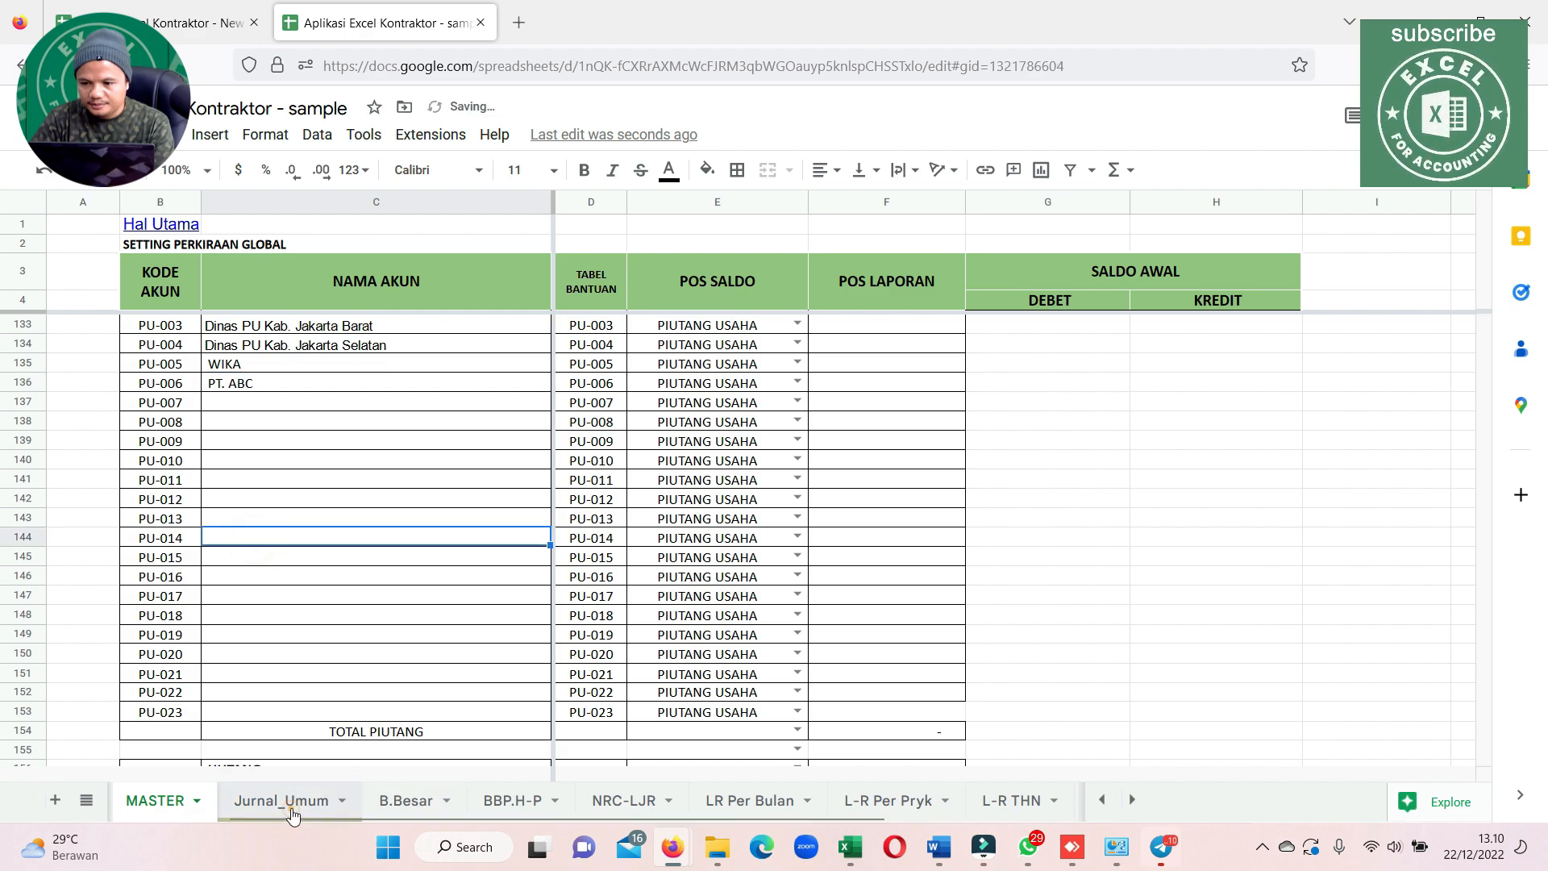
{"action": "left_click", "coordinate": [874, 601]}
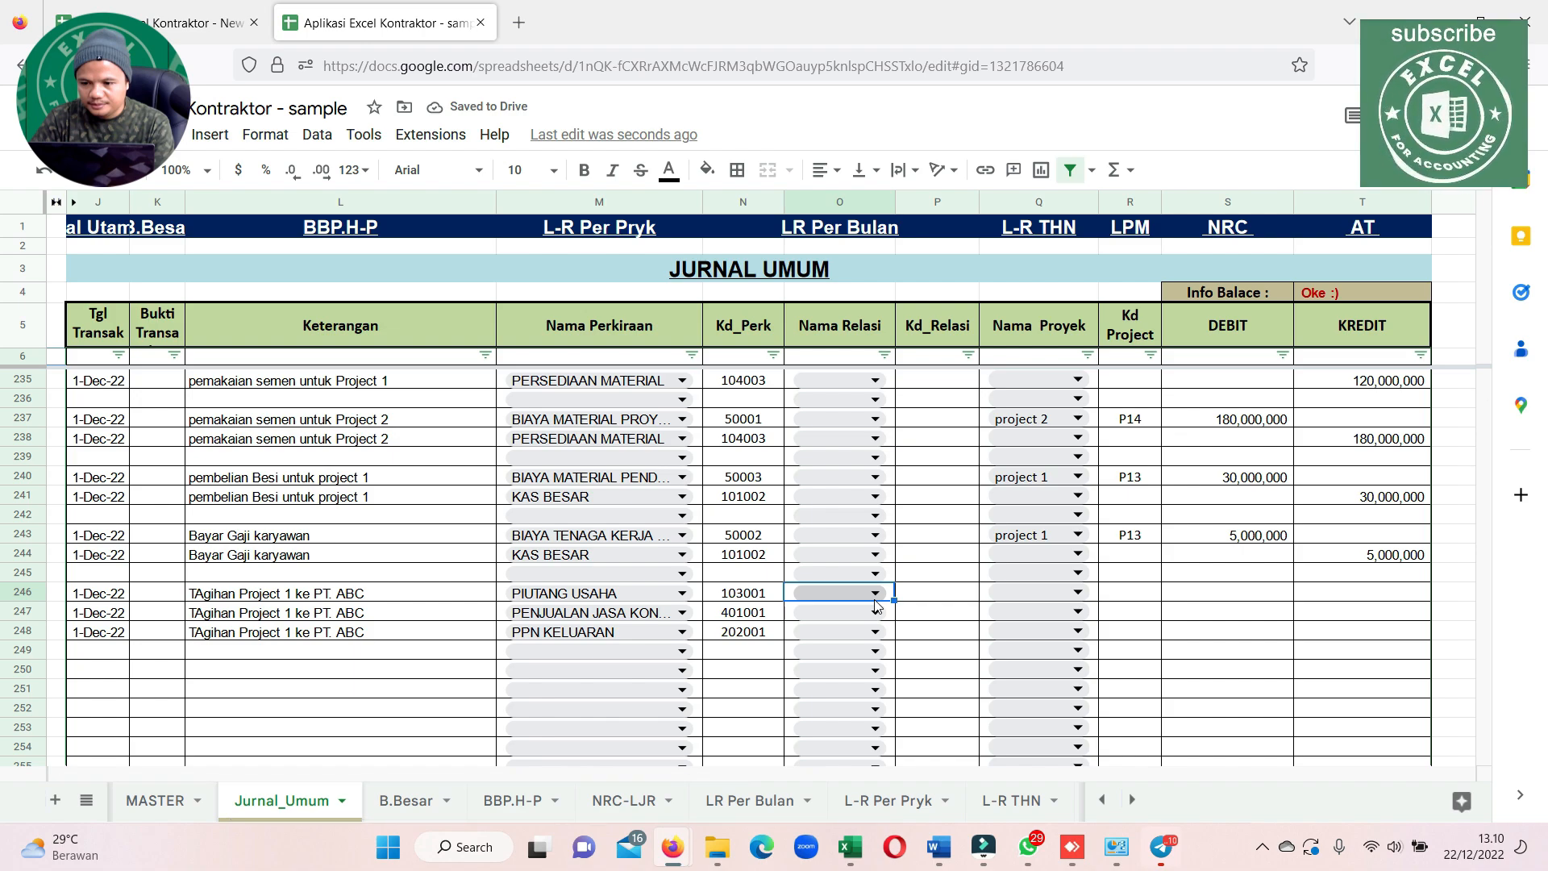
{"action": "left_click", "coordinate": [876, 599]}
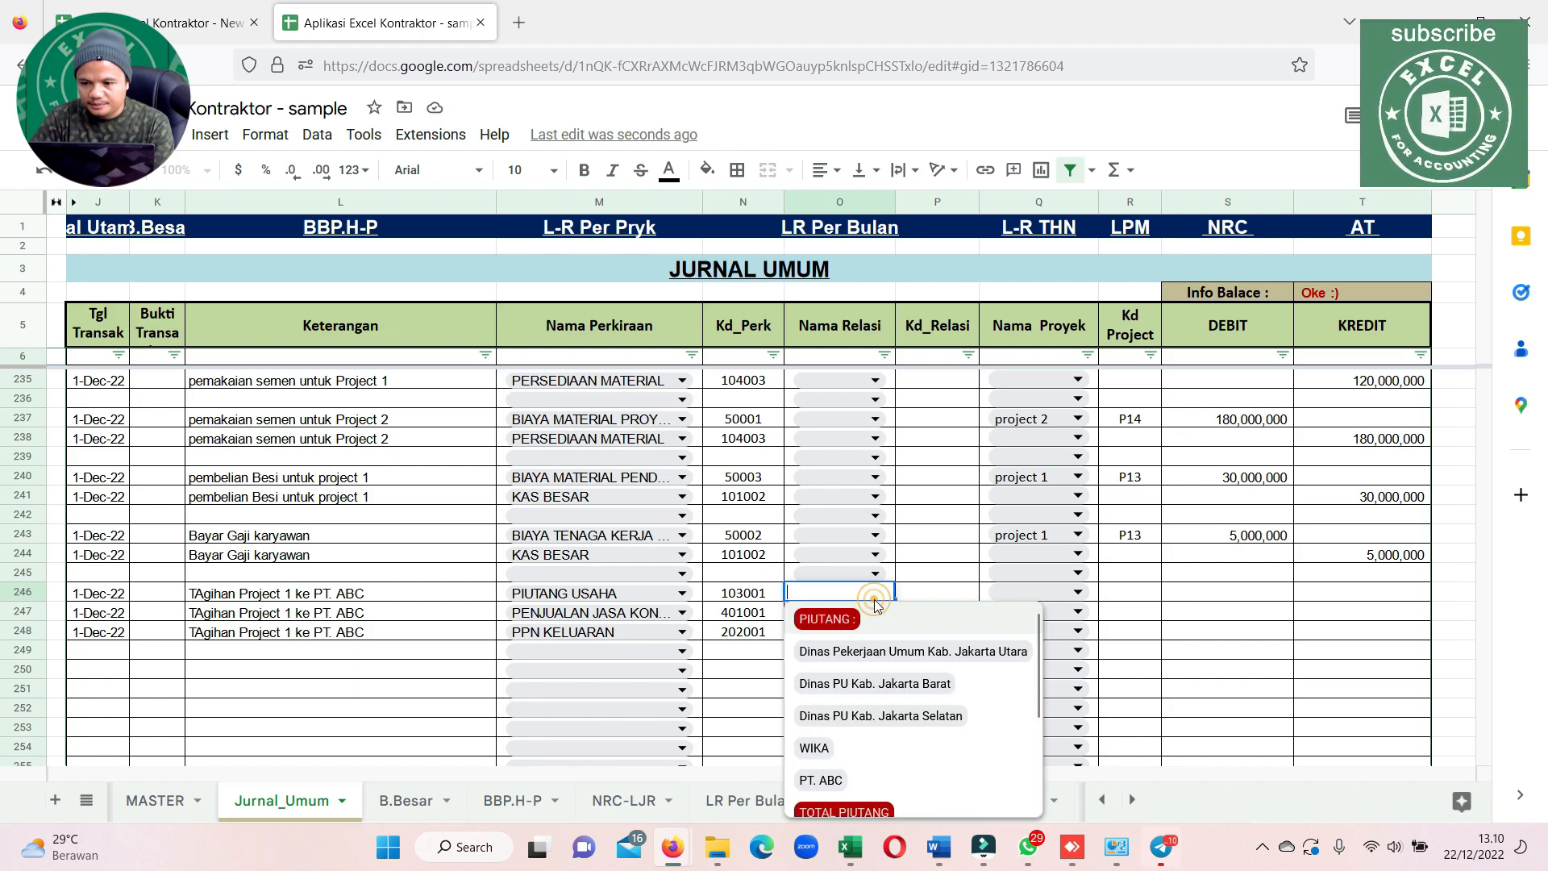
{"action": "left_click", "coordinate": [821, 780]}
{"action": "left_click", "coordinate": [948, 591]}
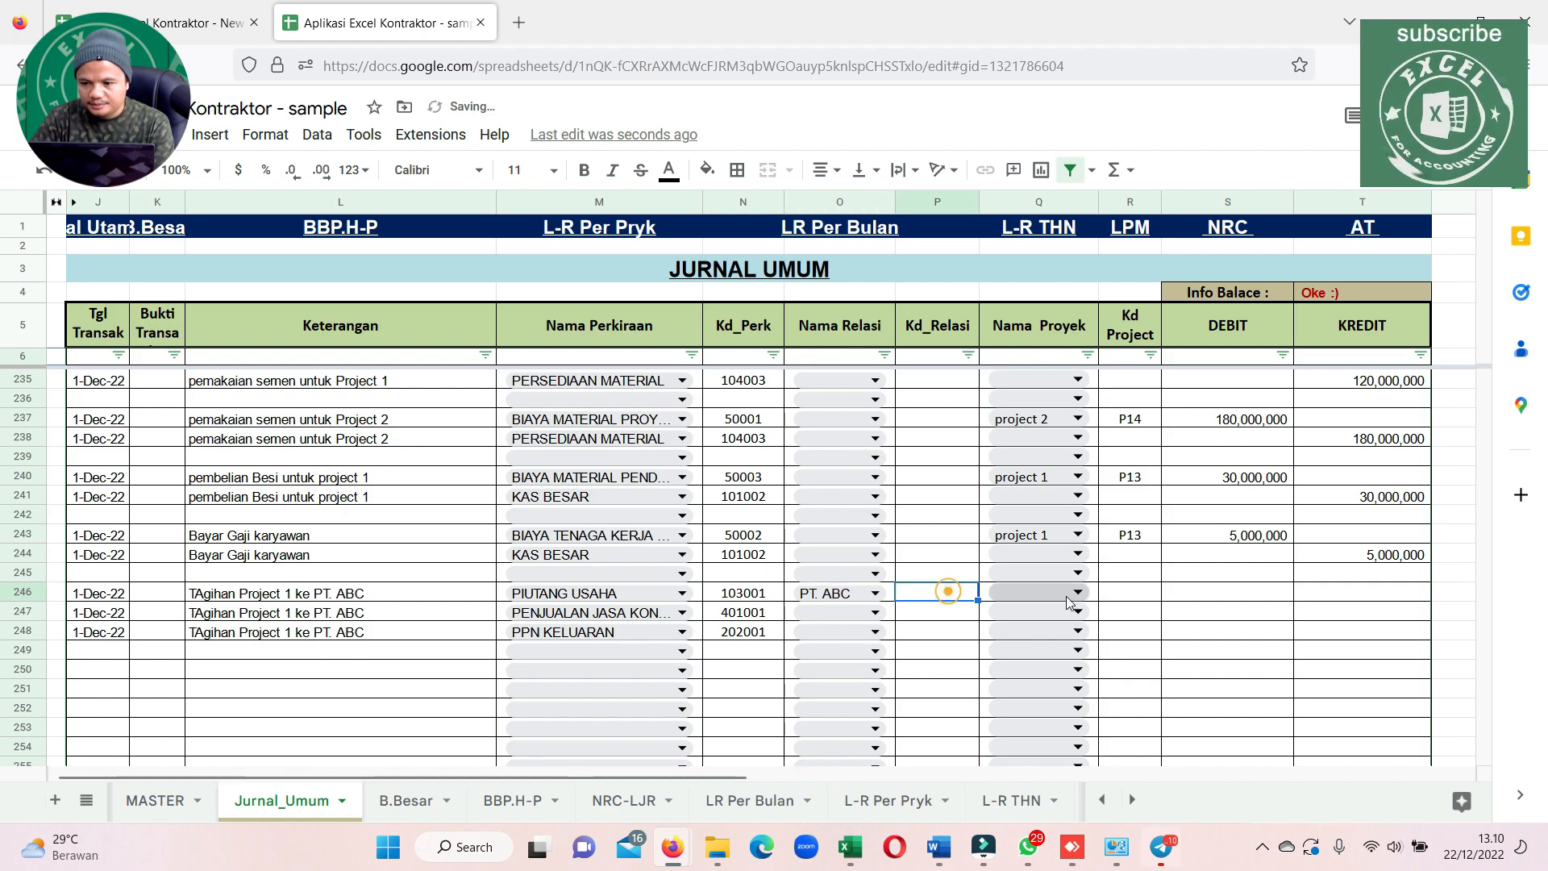
Assign project 1 to the construction service sales line in row 247
{"action": "left_click", "coordinate": [1077, 593]}
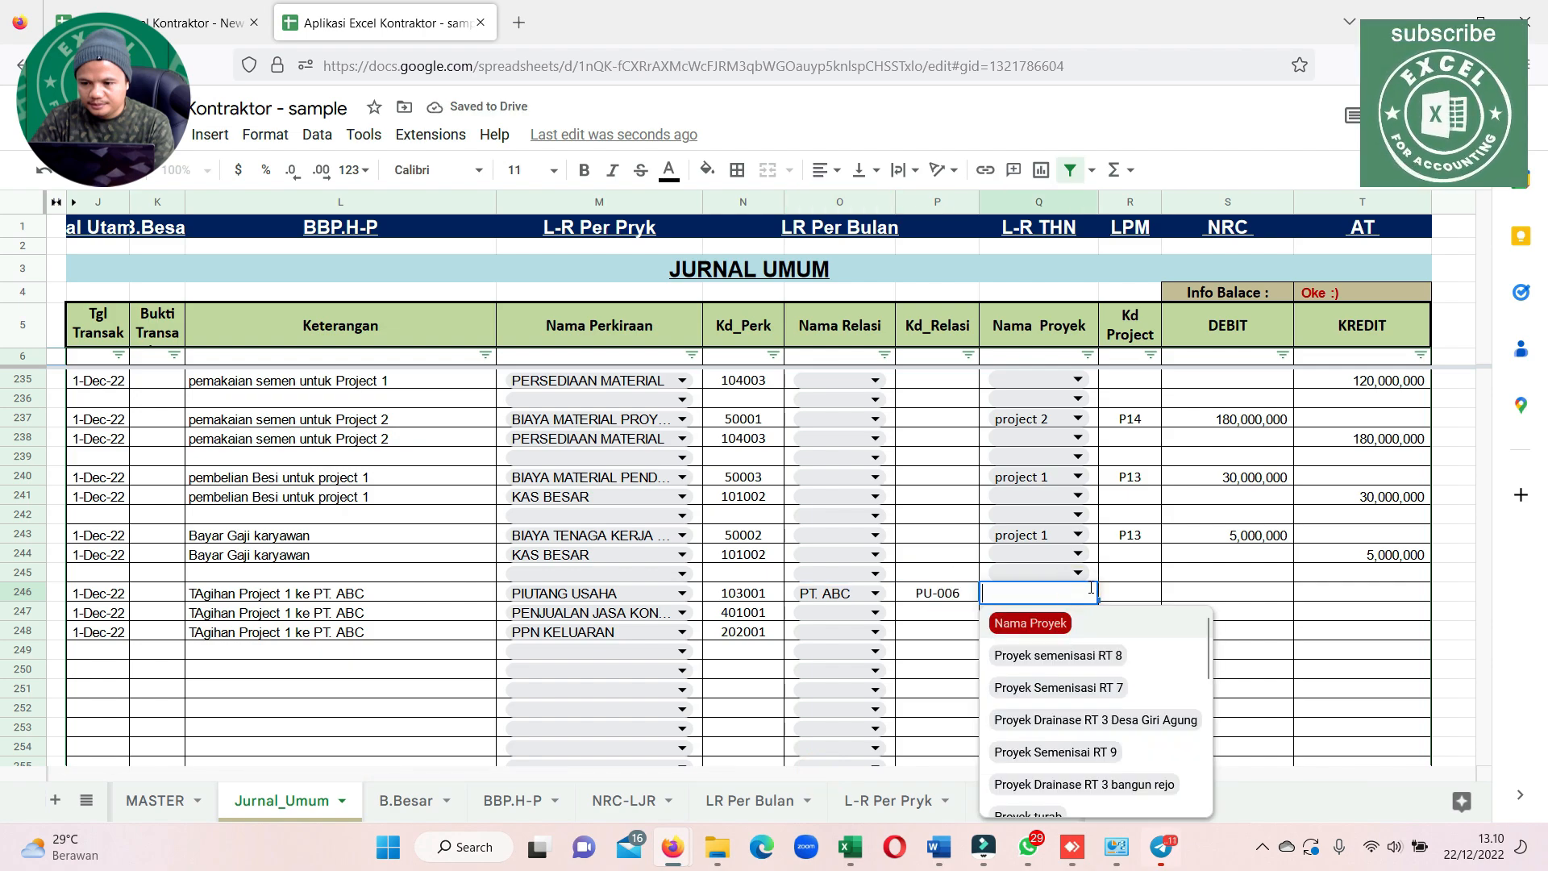
{"action": "key", "text": "Escape"}
{"action": "left_click", "coordinate": [993, 614]}
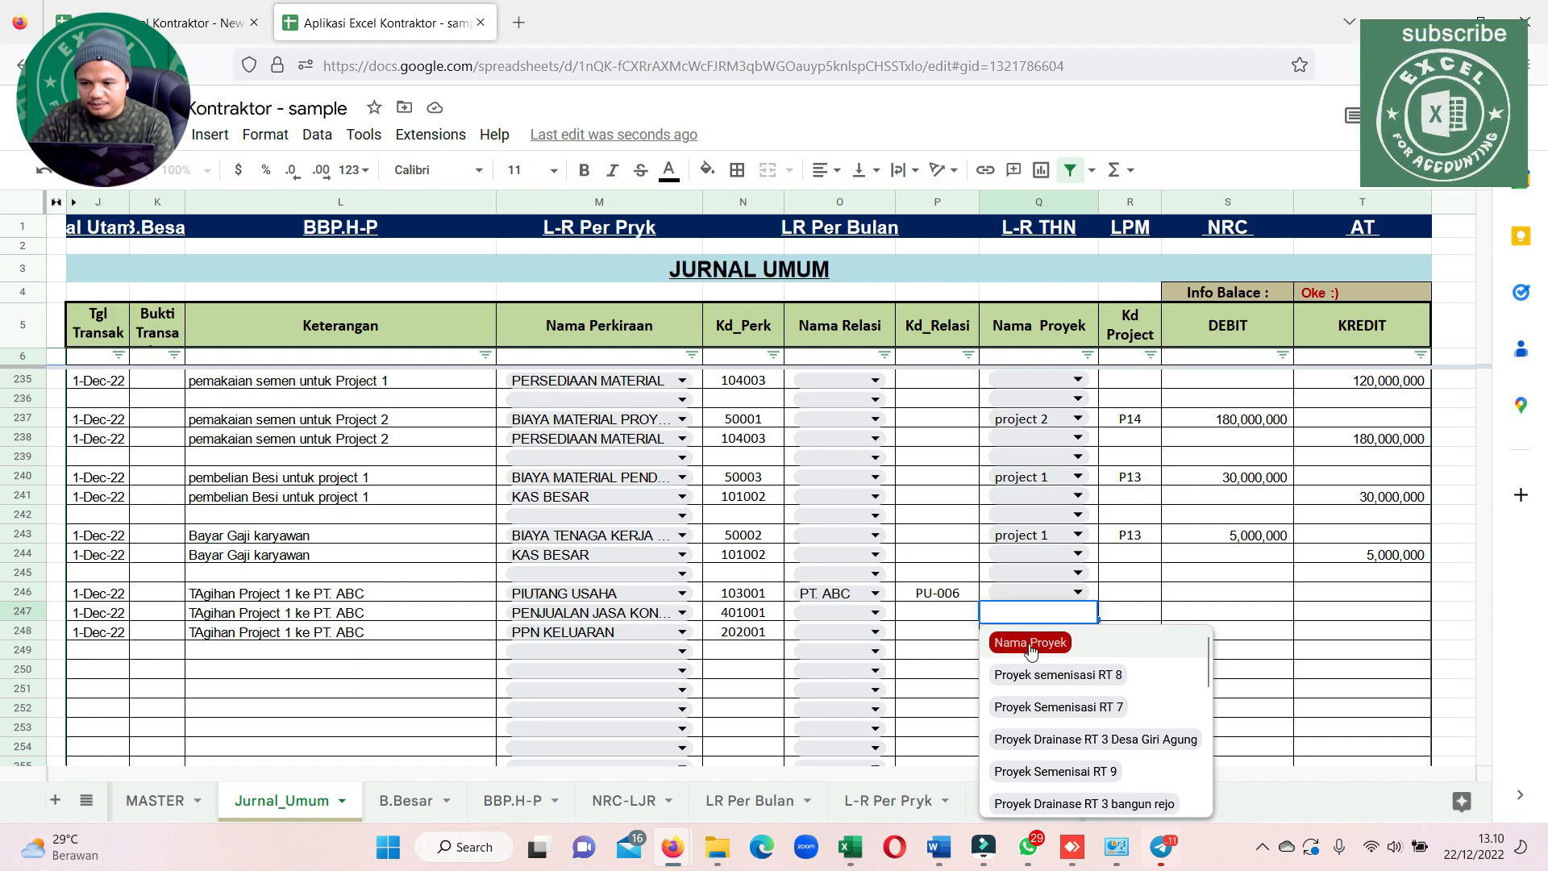
{"action": "scroll", "coordinate": [1077, 743], "scroll_direction": "down", "scroll_amount": 5}
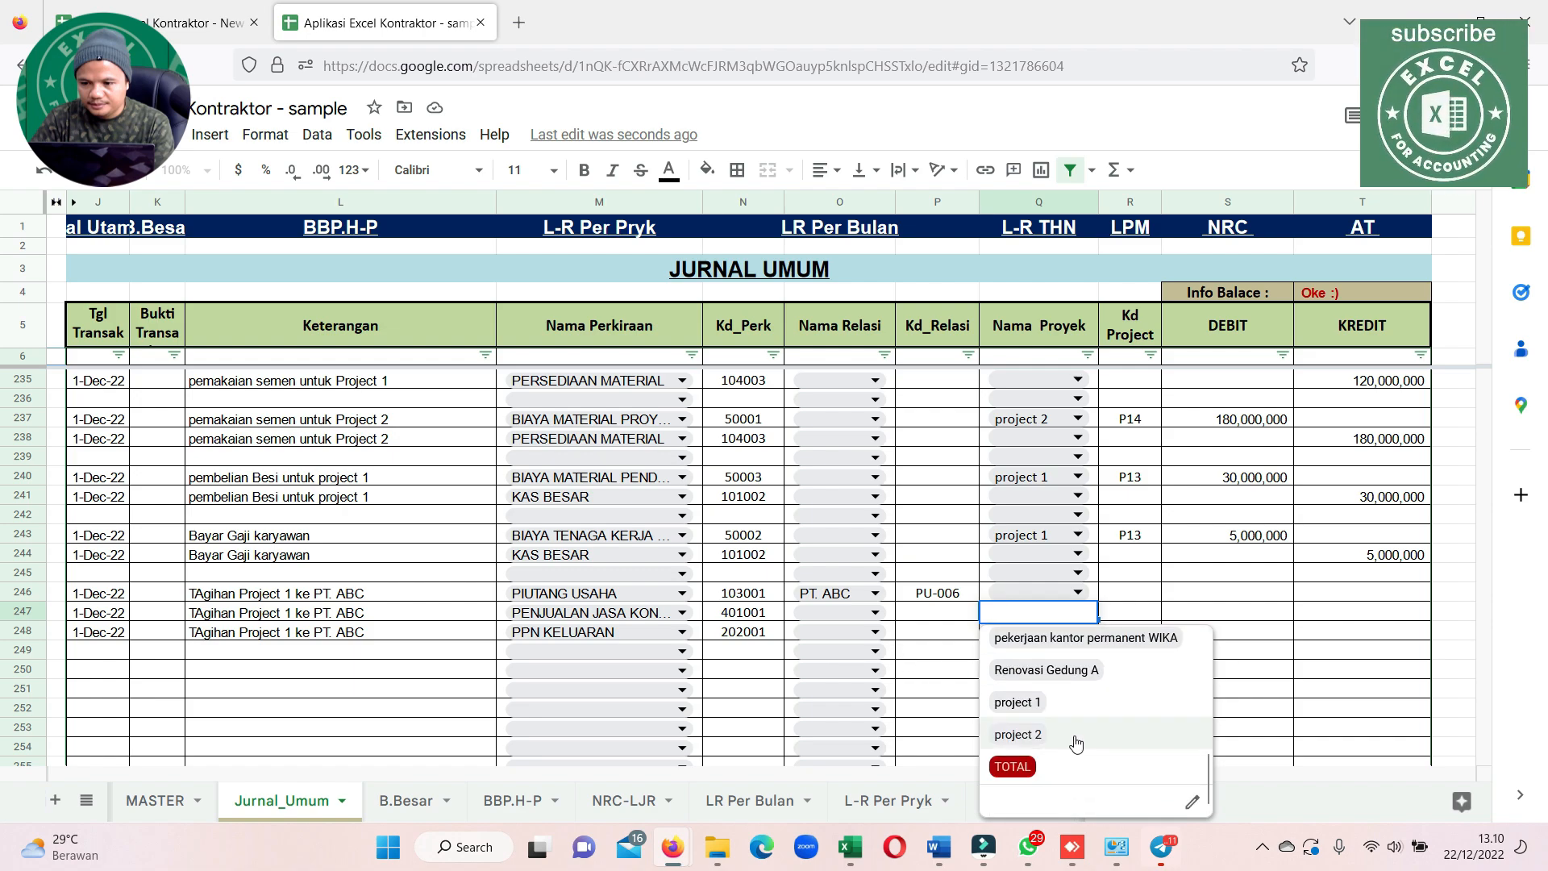
{"action": "left_click", "coordinate": [1026, 701]}
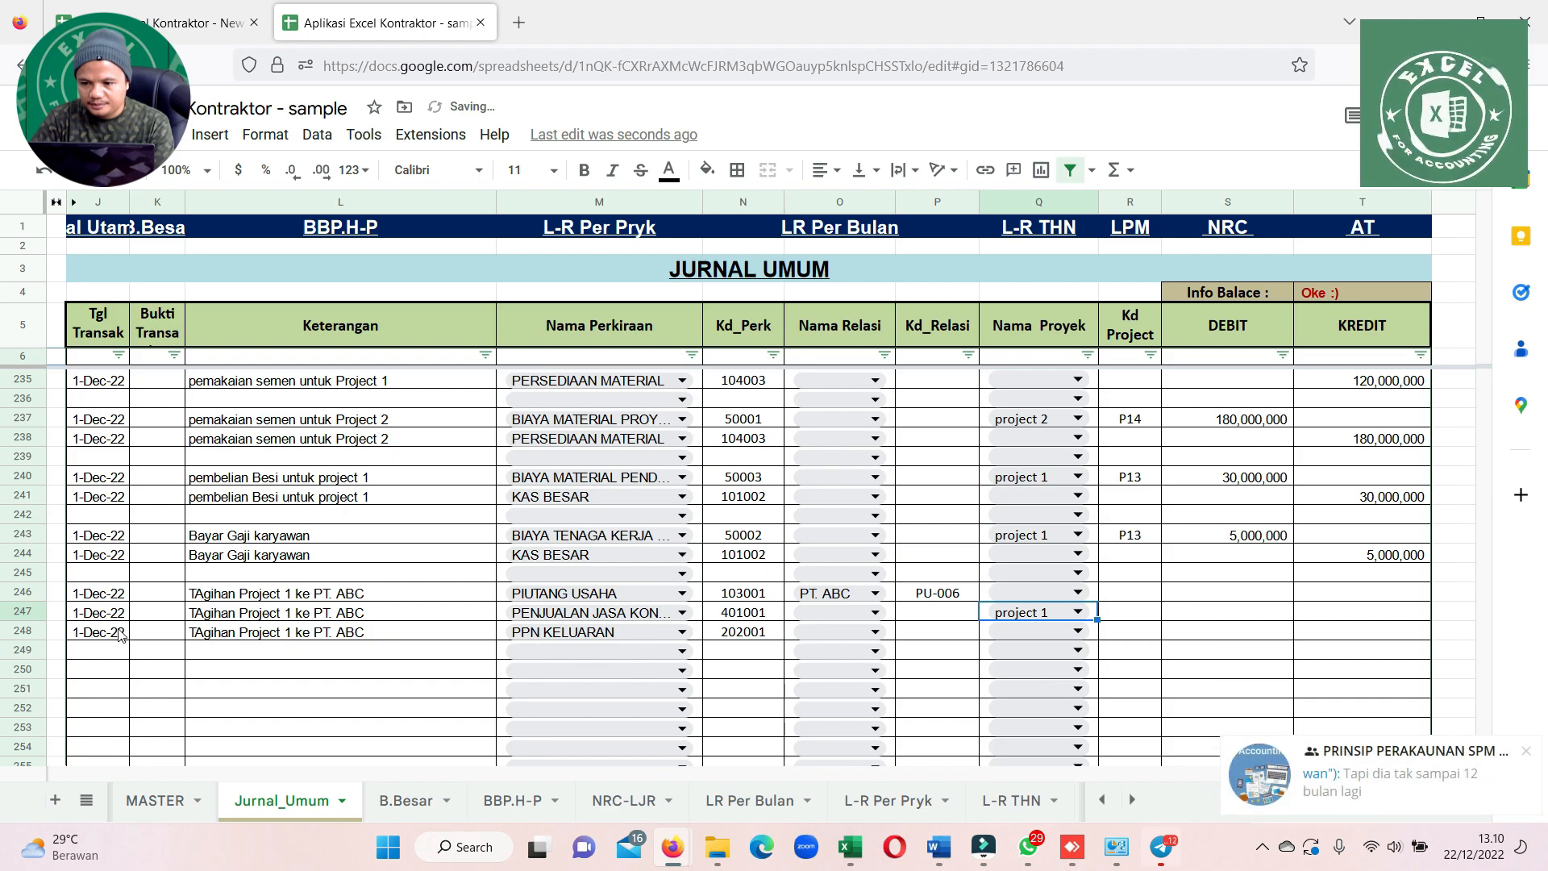
Assign project 1 to the PPN KELUARAN line in row 248
{"action": "left_click_drag", "start_coordinate": [119, 636], "coordinate": [1365, 643]}
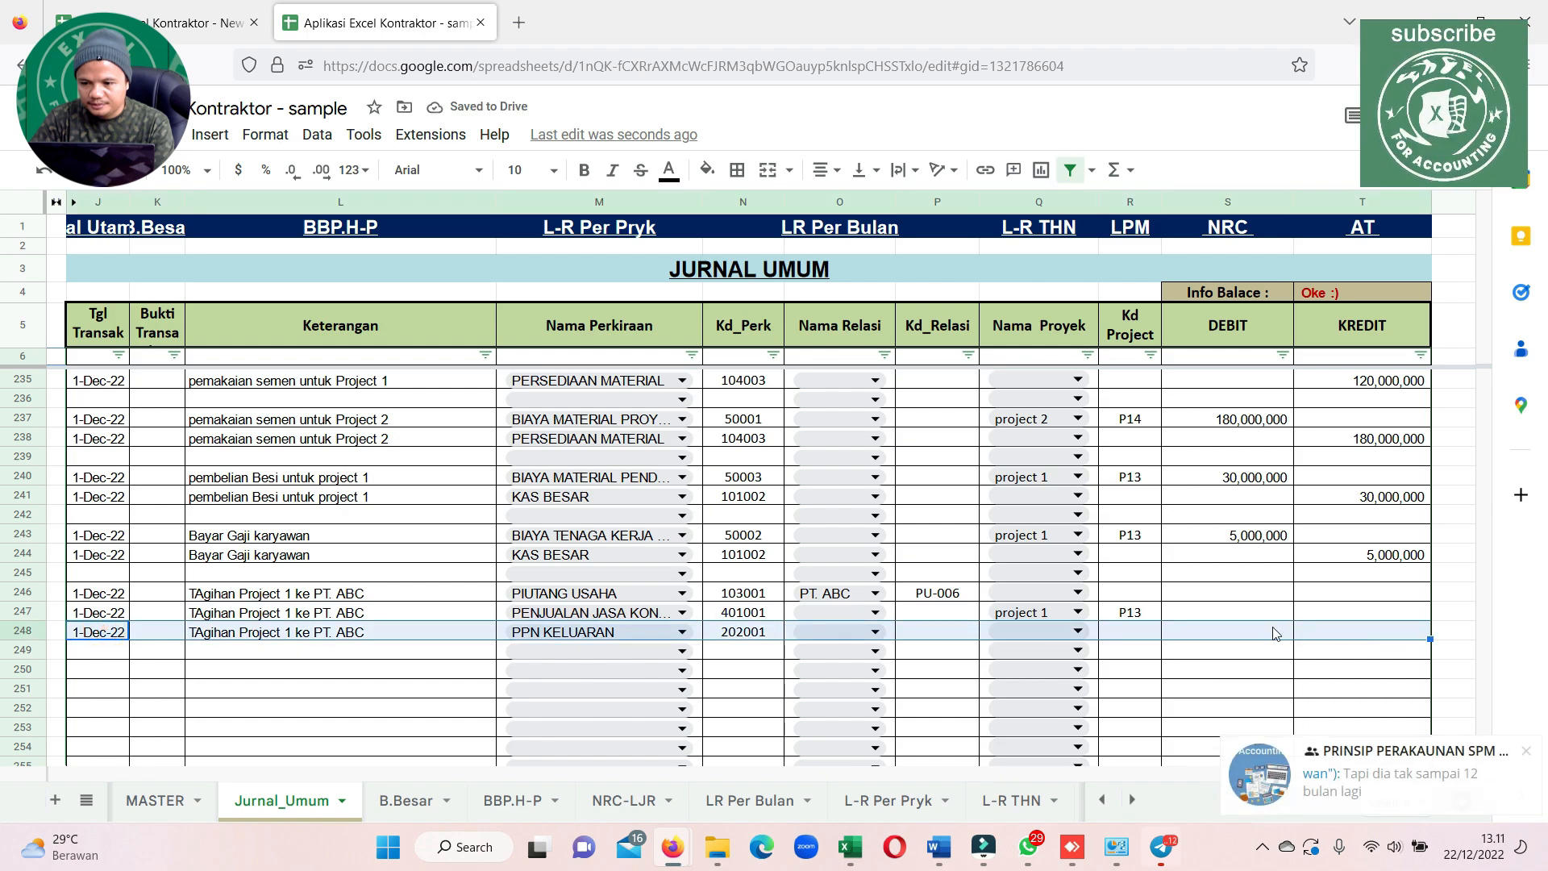
{"action": "left_click", "coordinate": [1022, 615]}
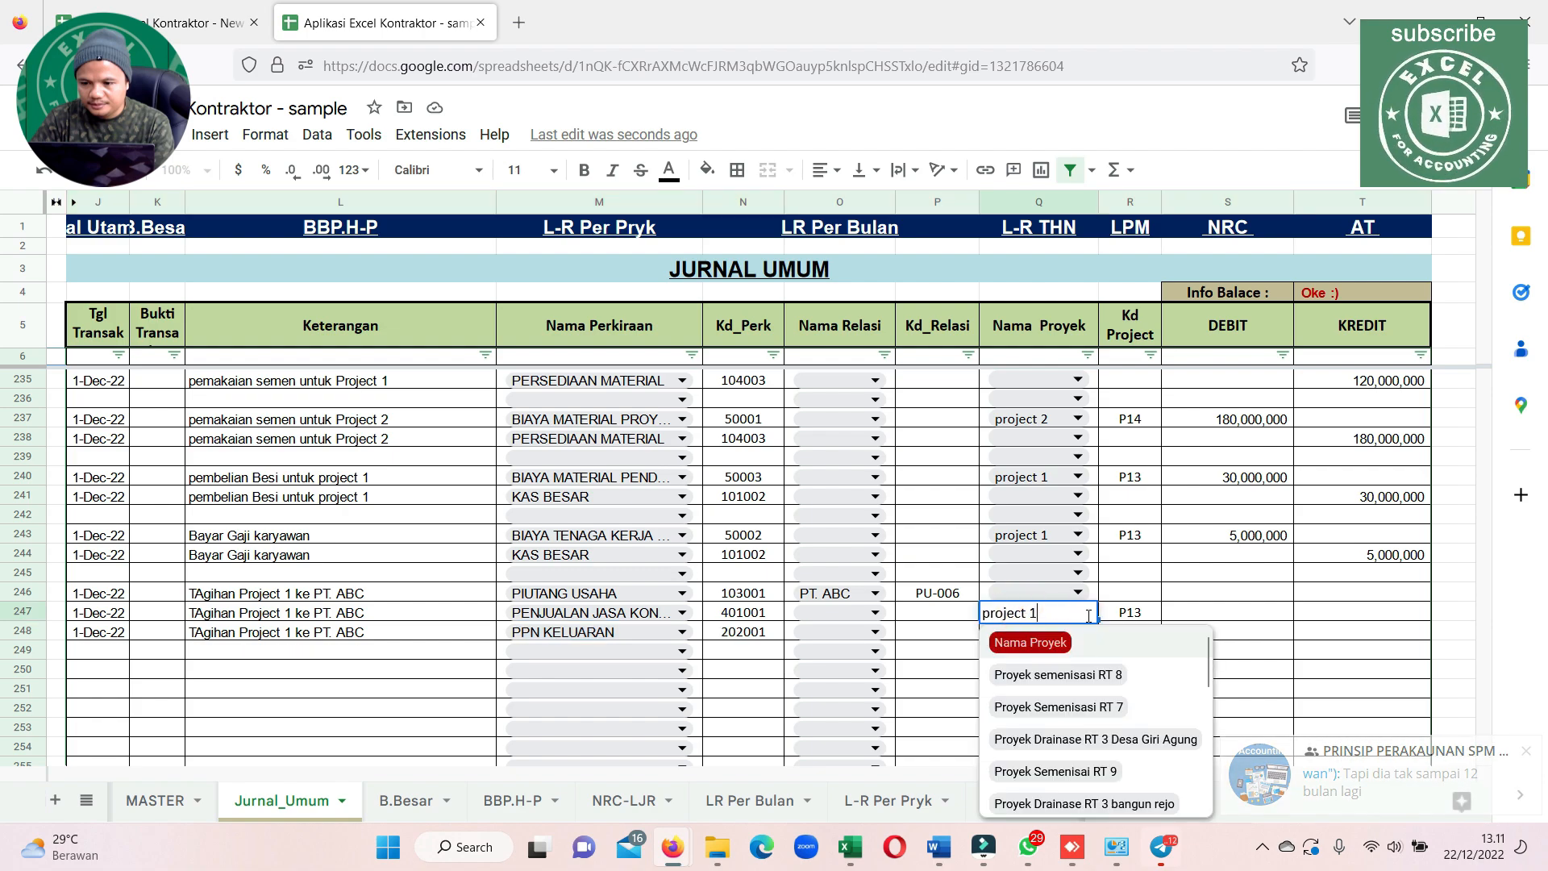
{"action": "key", "text": "Escape"}
{"action": "left_click", "coordinate": [1080, 637]}
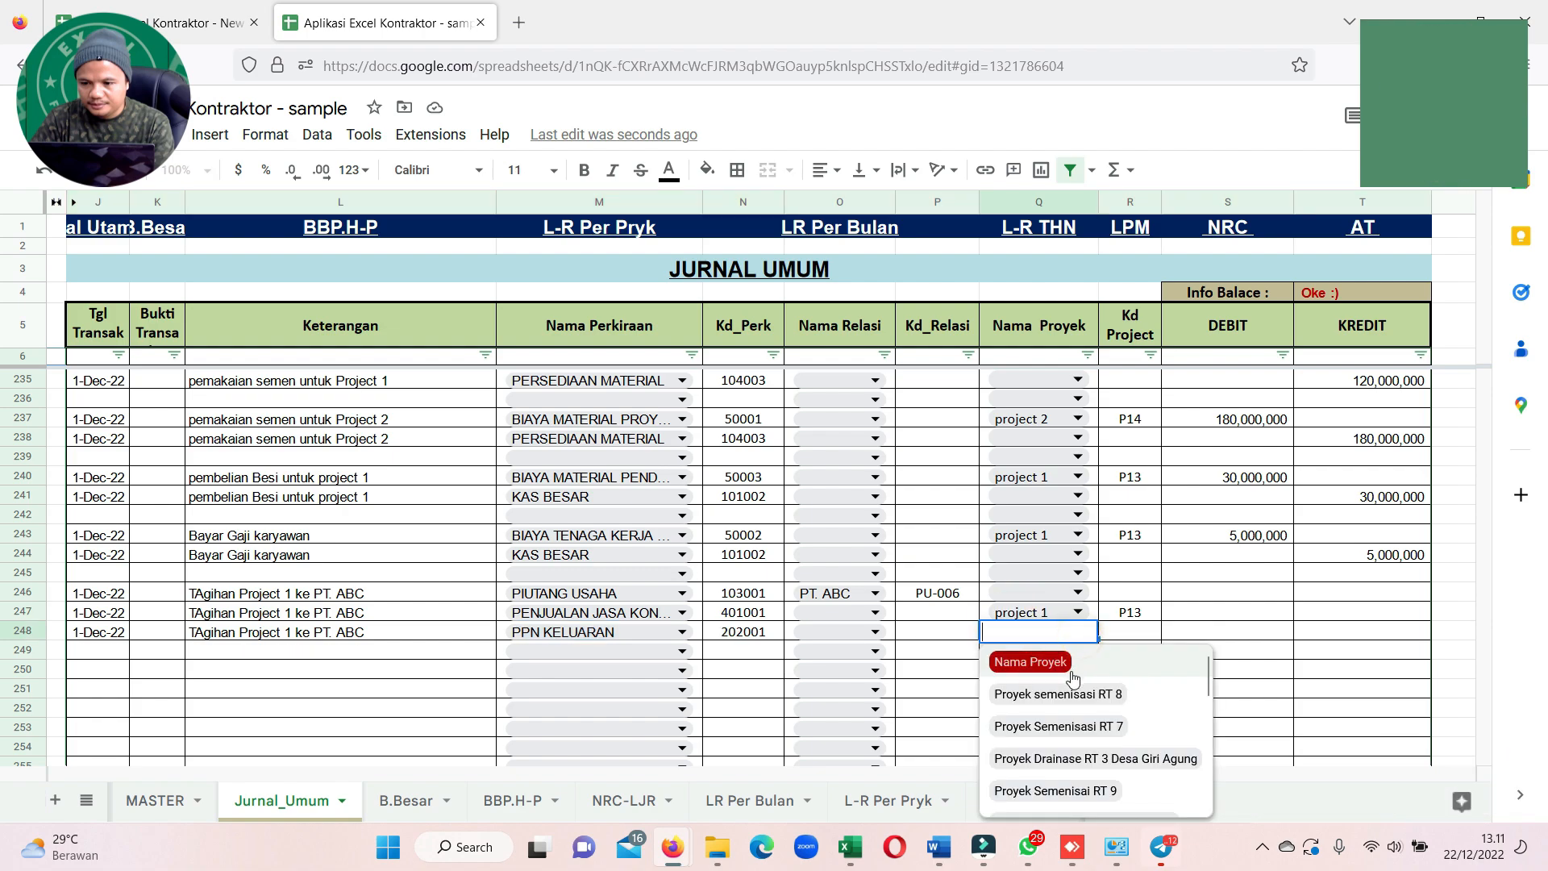
{"action": "scroll", "coordinate": [1074, 758], "scroll_direction": "down", "scroll_amount": 5}
{"action": "scroll", "coordinate": [1073, 782], "scroll_direction": "down", "scroll_amount": 3}
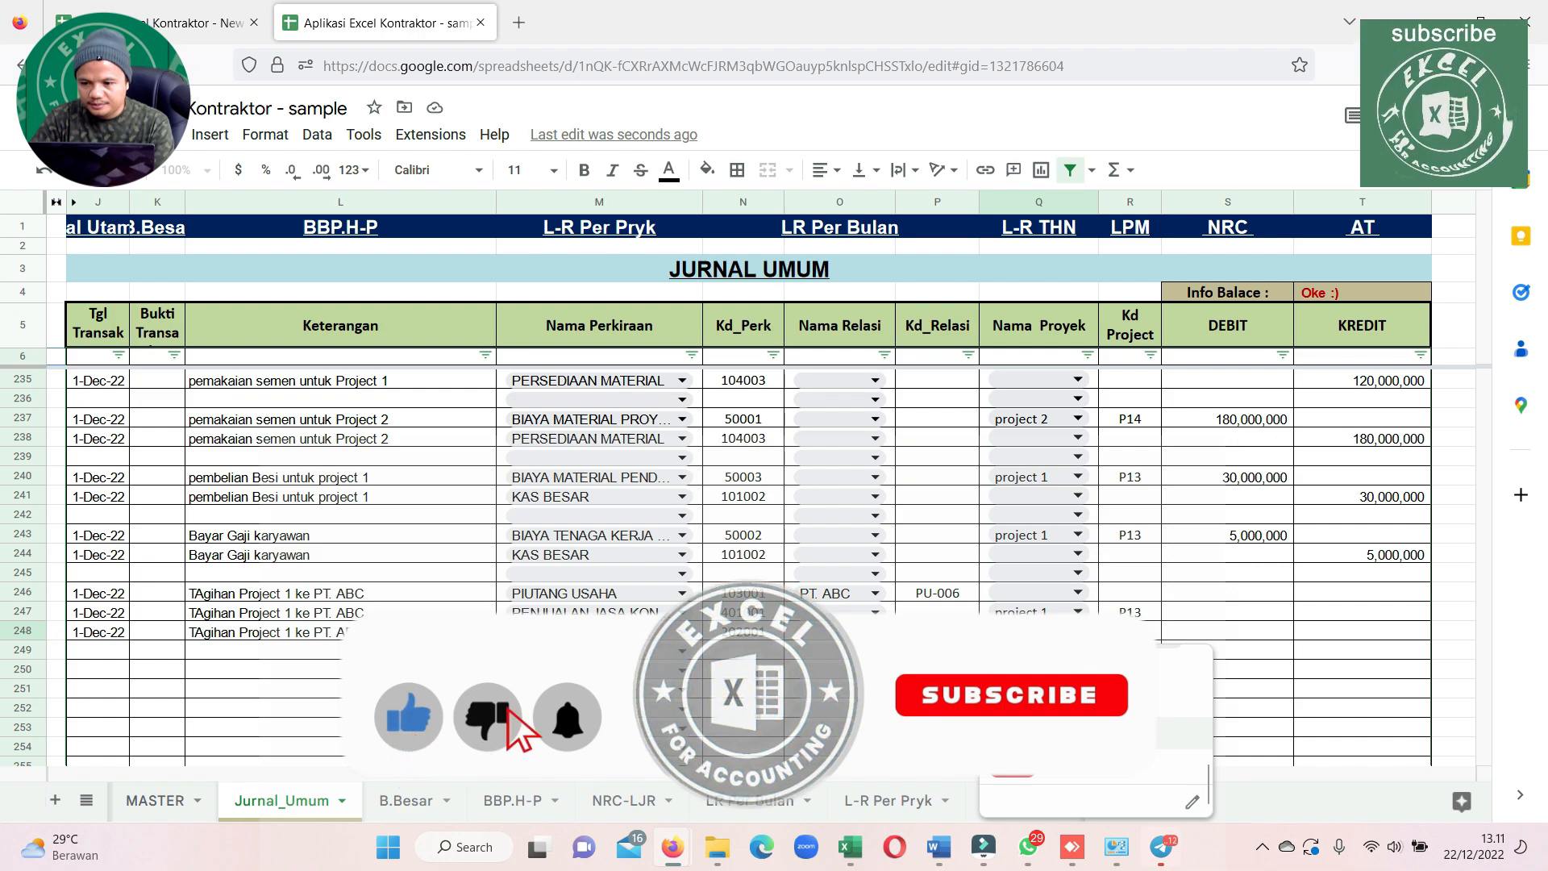
{"action": "left_click", "coordinate": [1050, 701]}
Enter a credit of 300,000,000 for the construction service sales line in row 247
{"action": "left_click", "coordinate": [1256, 592]}
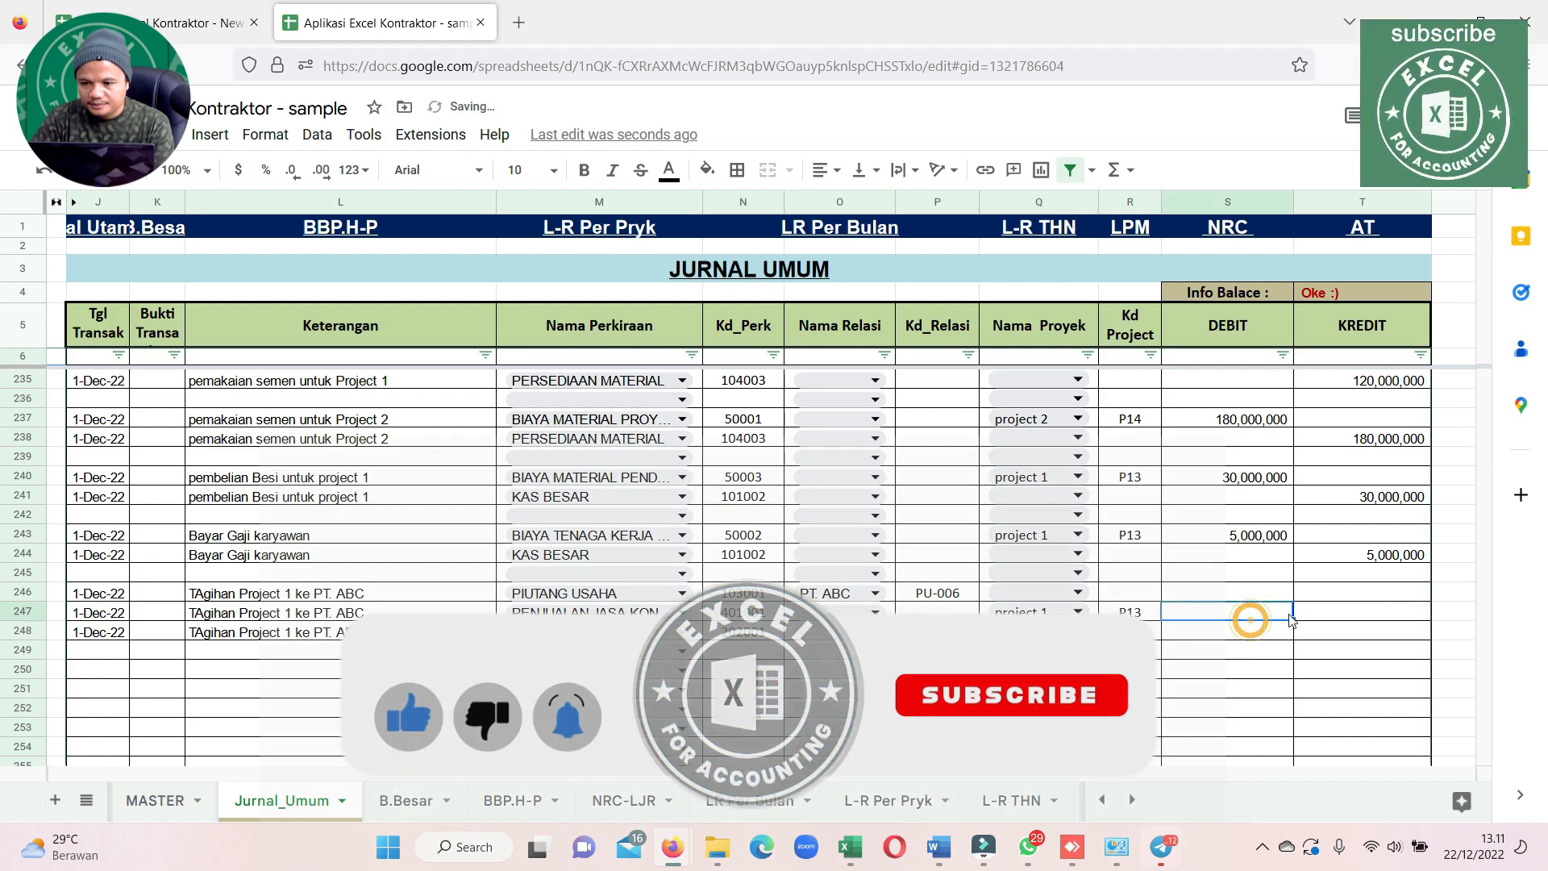
{"action": "left_click", "coordinate": [1320, 616]}
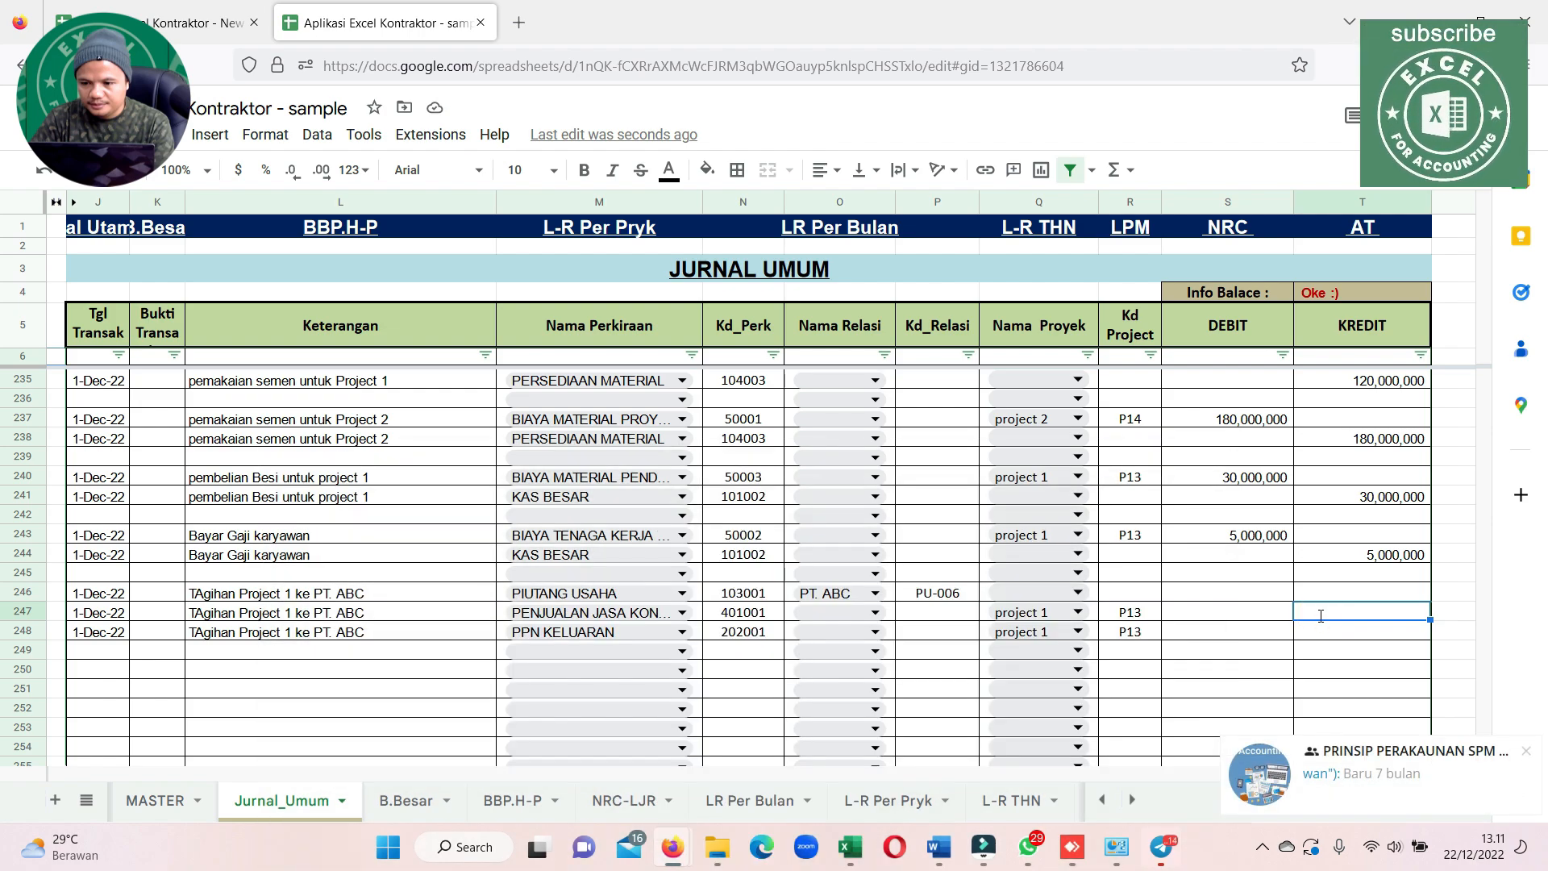
{"action": "type", "text": "300000000"}
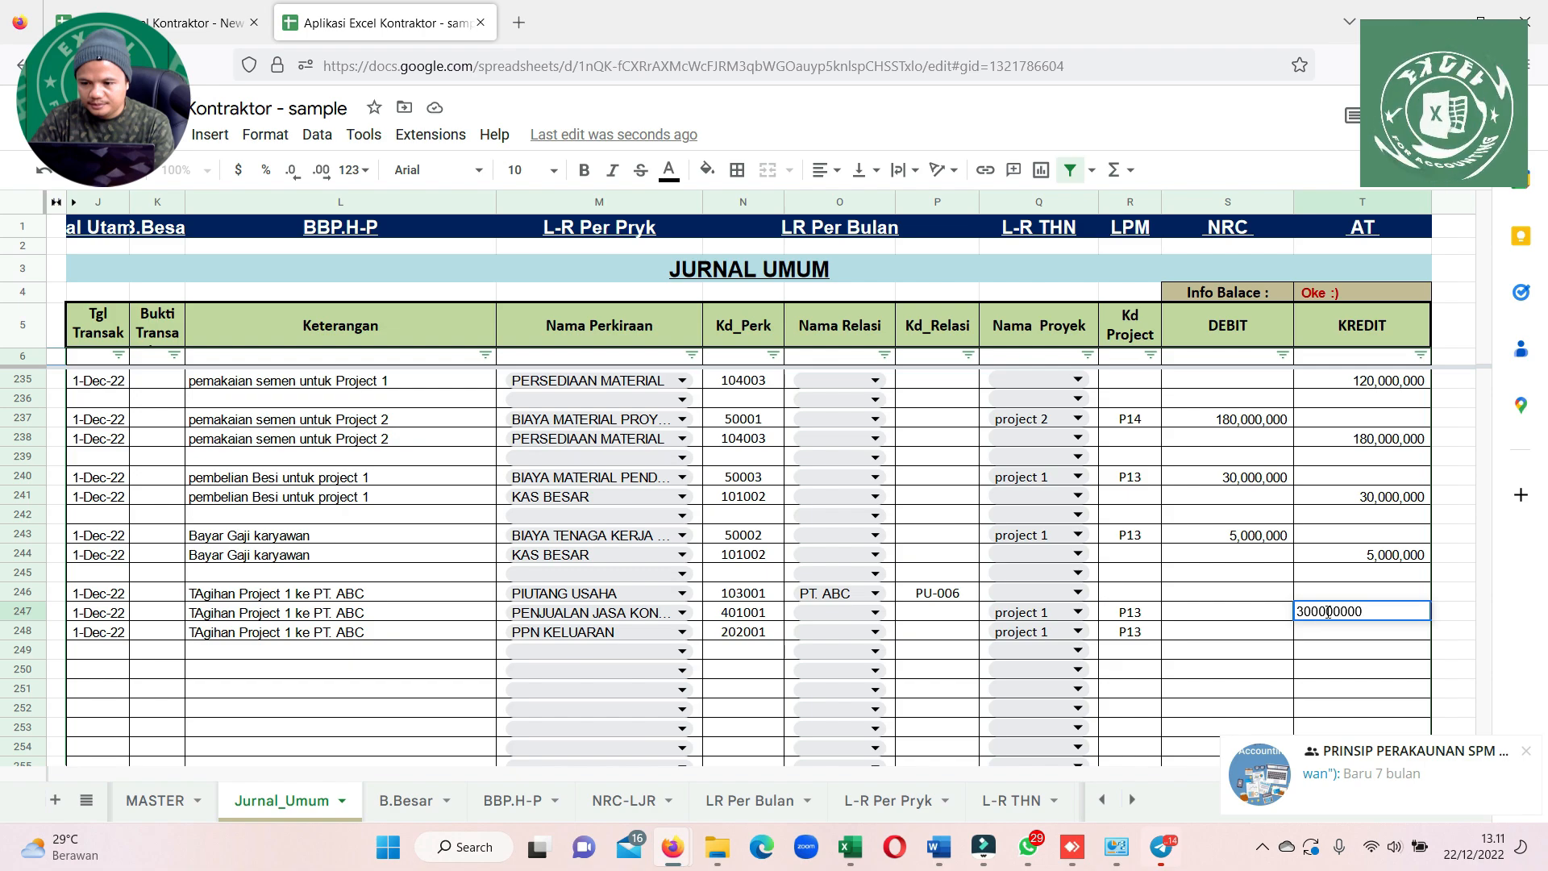
{"action": "left_click", "coordinate": [1334, 650]}
{"action": "left_click", "coordinate": [1355, 620]}
{"action": "left_click", "coordinate": [1353, 634]}
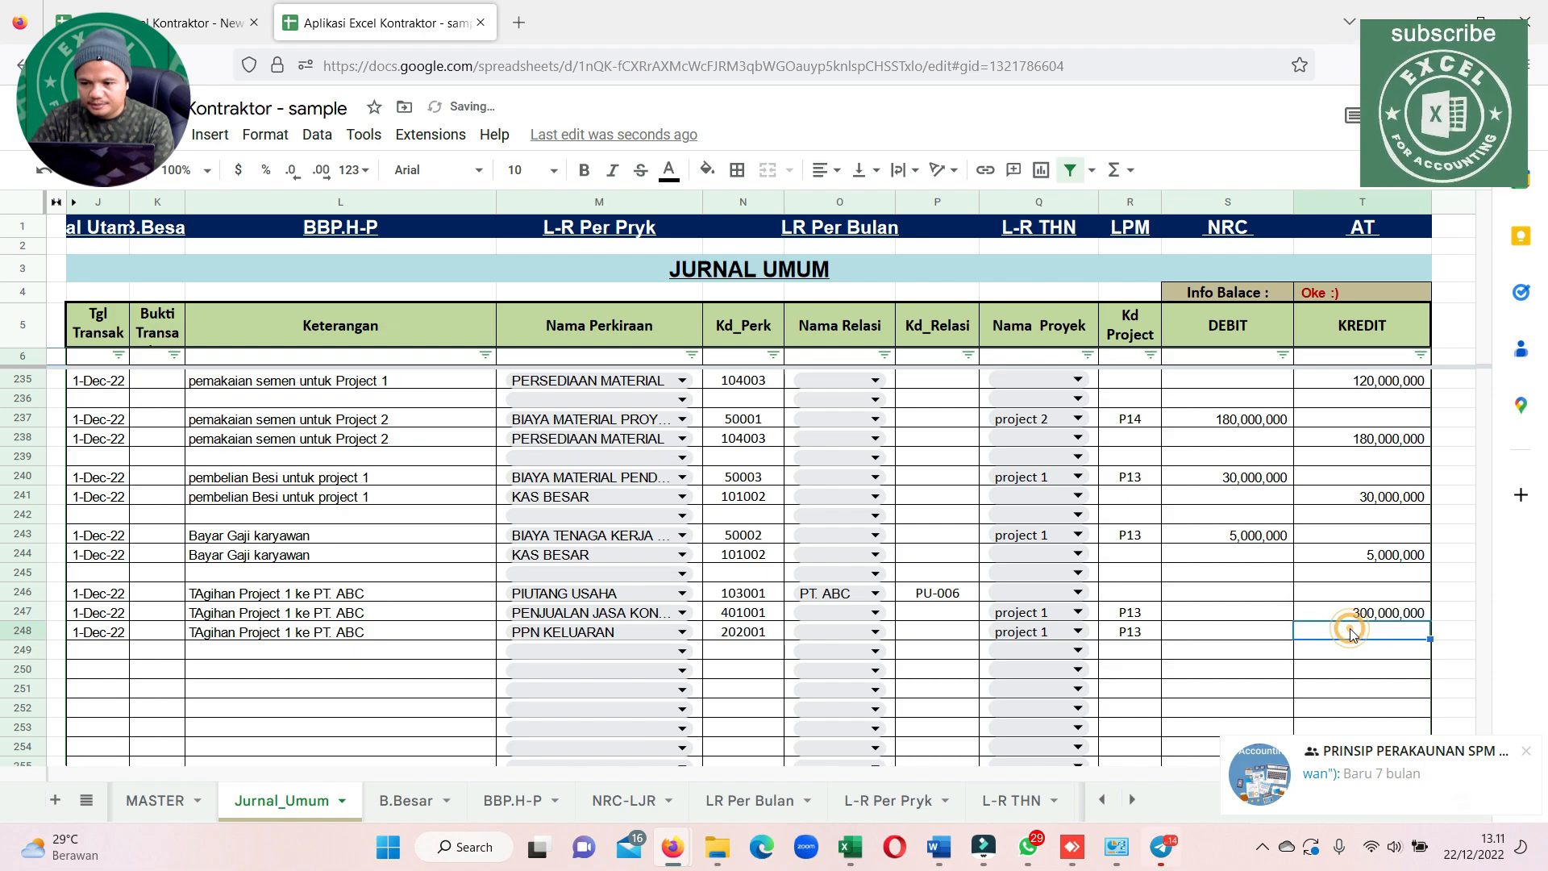
{"action": "type", "text": "="}
{"action": "key", "text": "Up"}
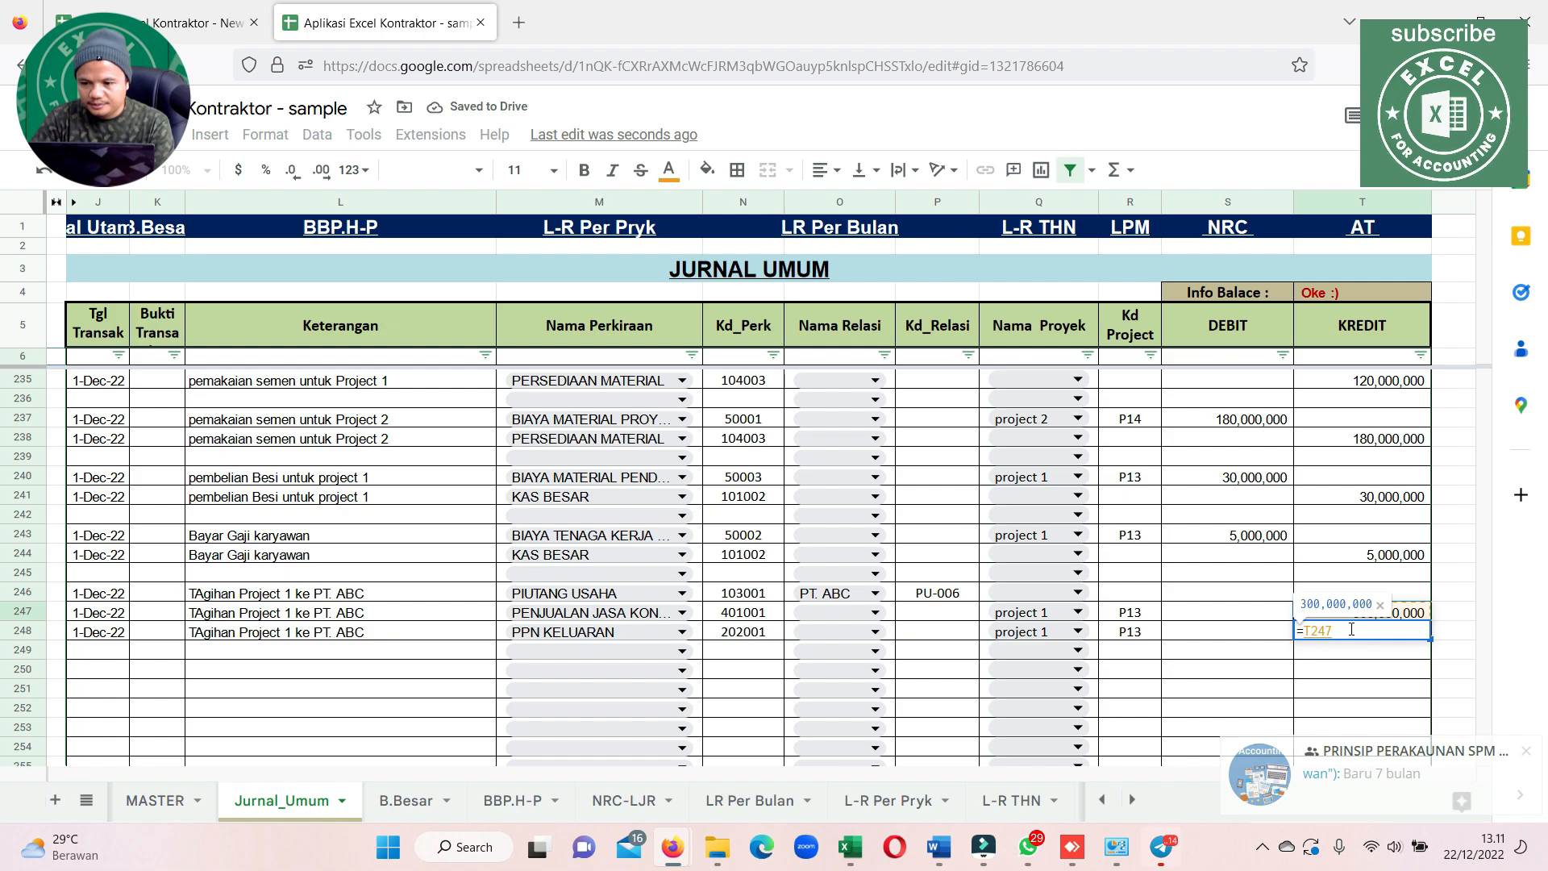
{"action": "key", "text": "Escape"}
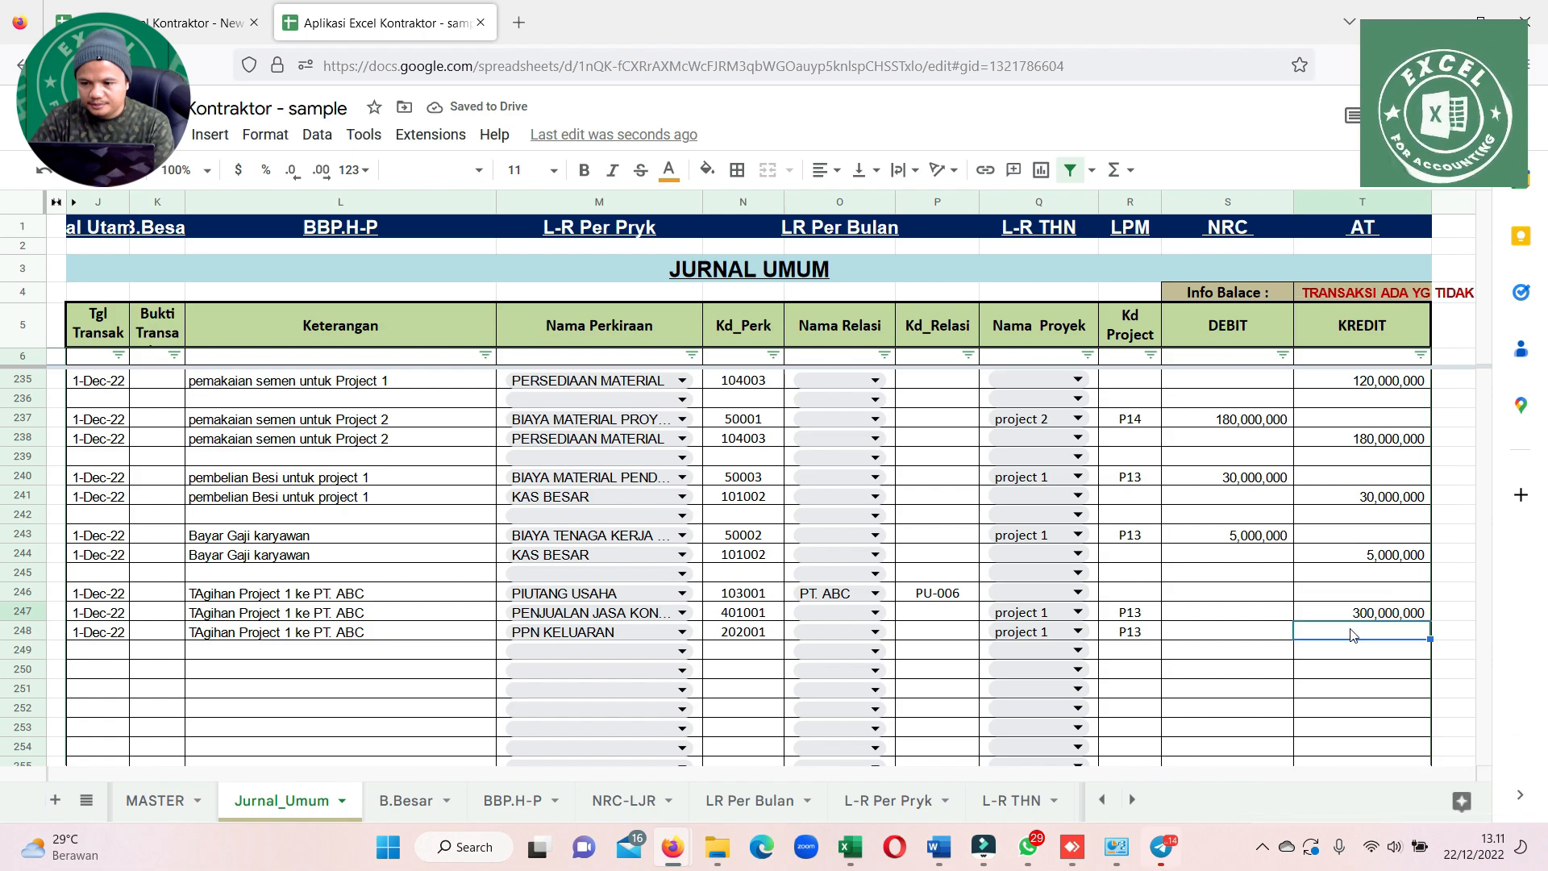
{"action": "type", "text": "0"}
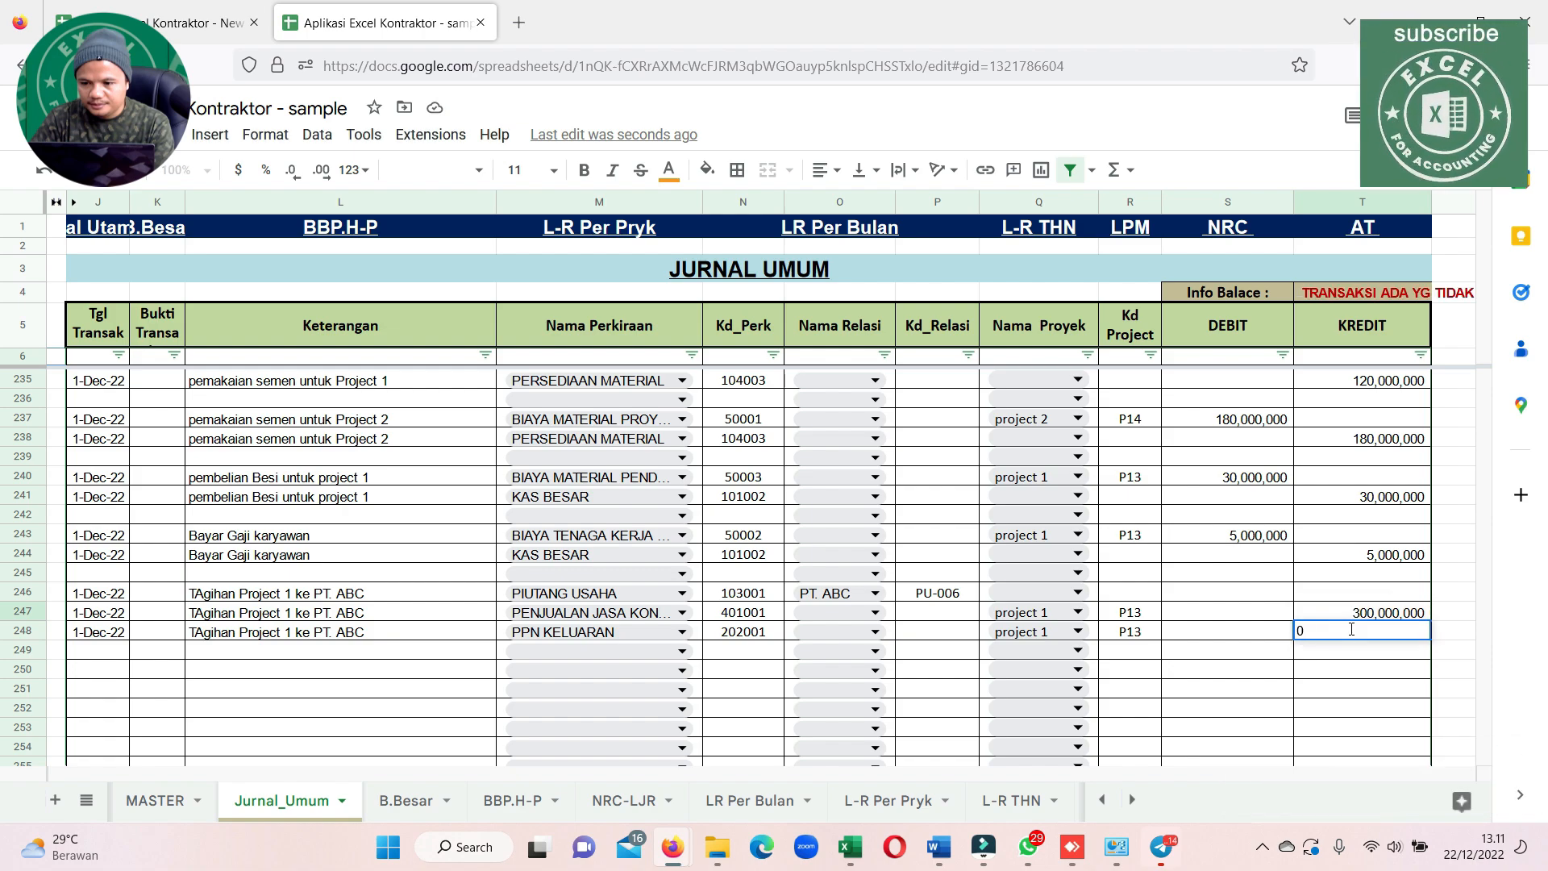
{"action": "scroll", "coordinate": [168, 454], "scroll_direction": "up", "scroll_amount": 10}
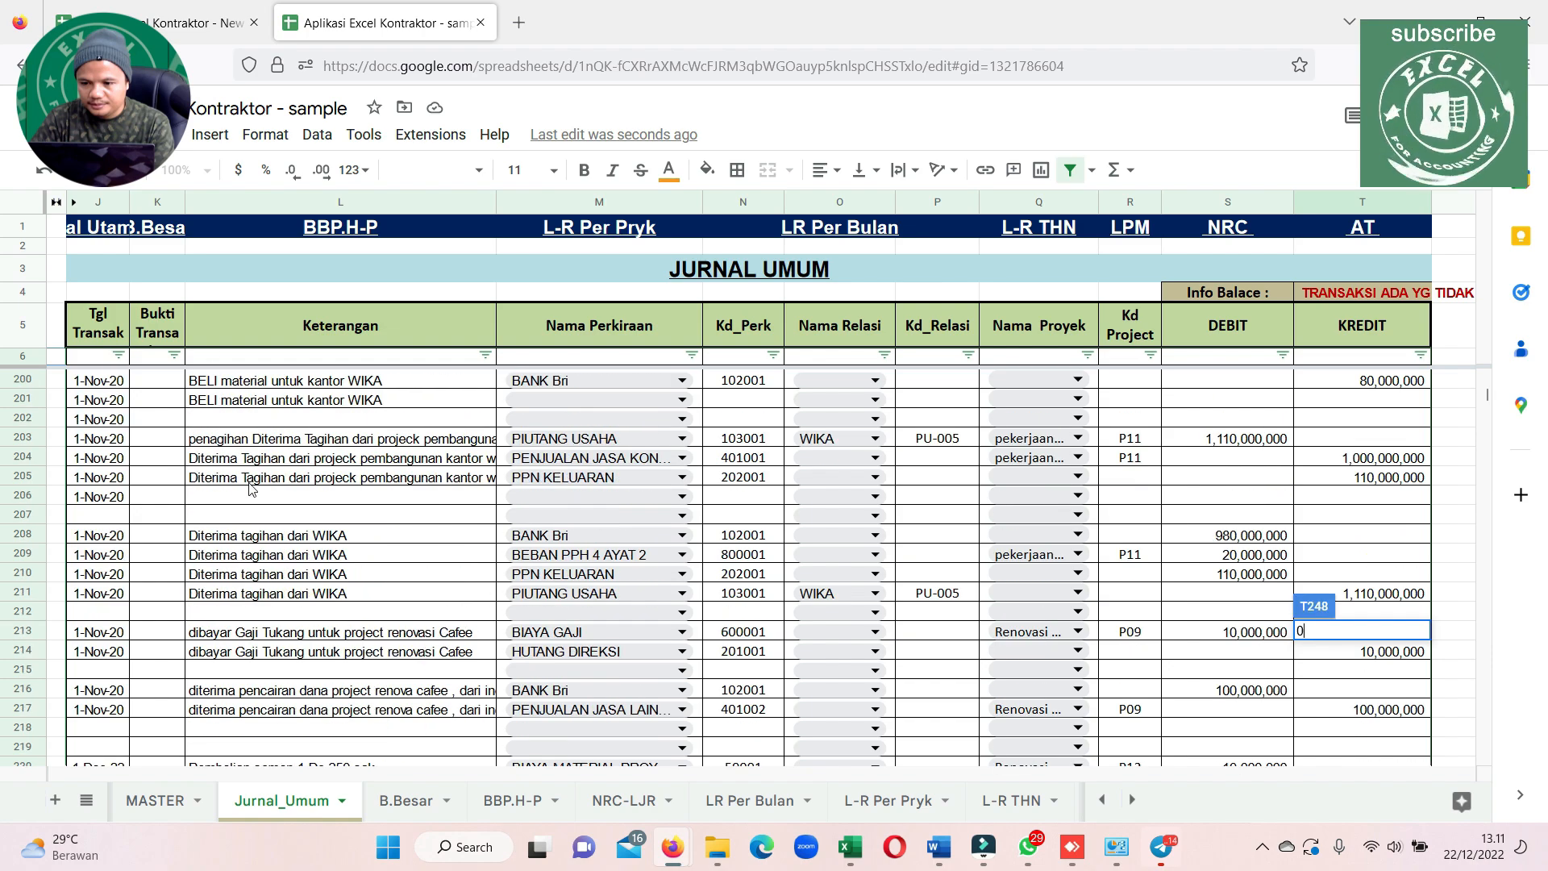
{"action": "scroll", "coordinate": [251, 490], "scroll_direction": "down", "scroll_amount": 12}
{"action": "scroll", "coordinate": [1013, 649], "scroll_direction": "up", "scroll_amount": 2}
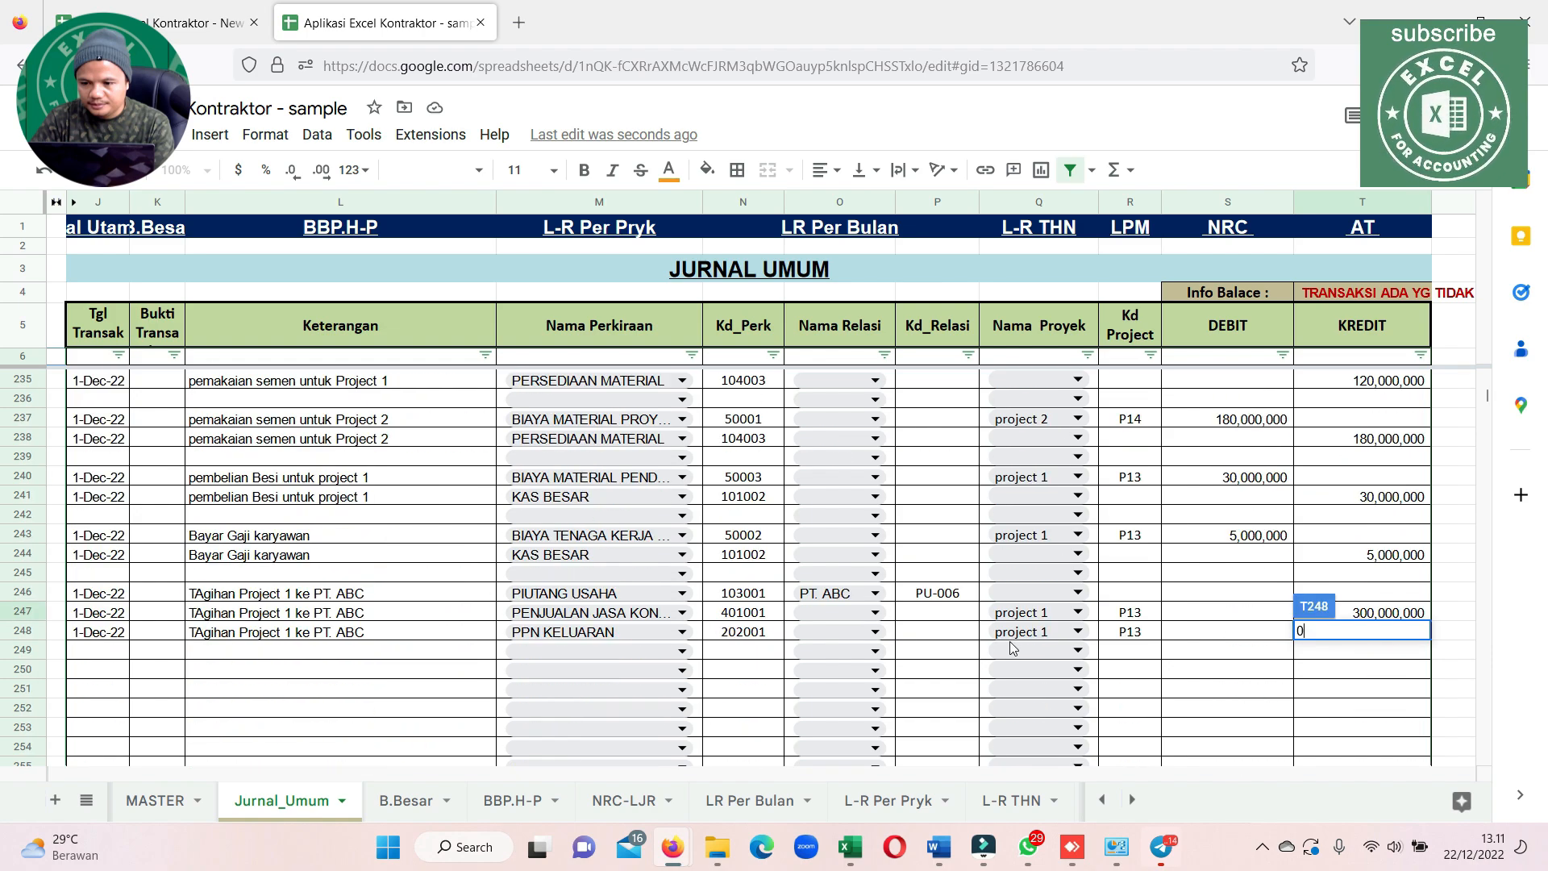
{"action": "key", "text": "Up"}
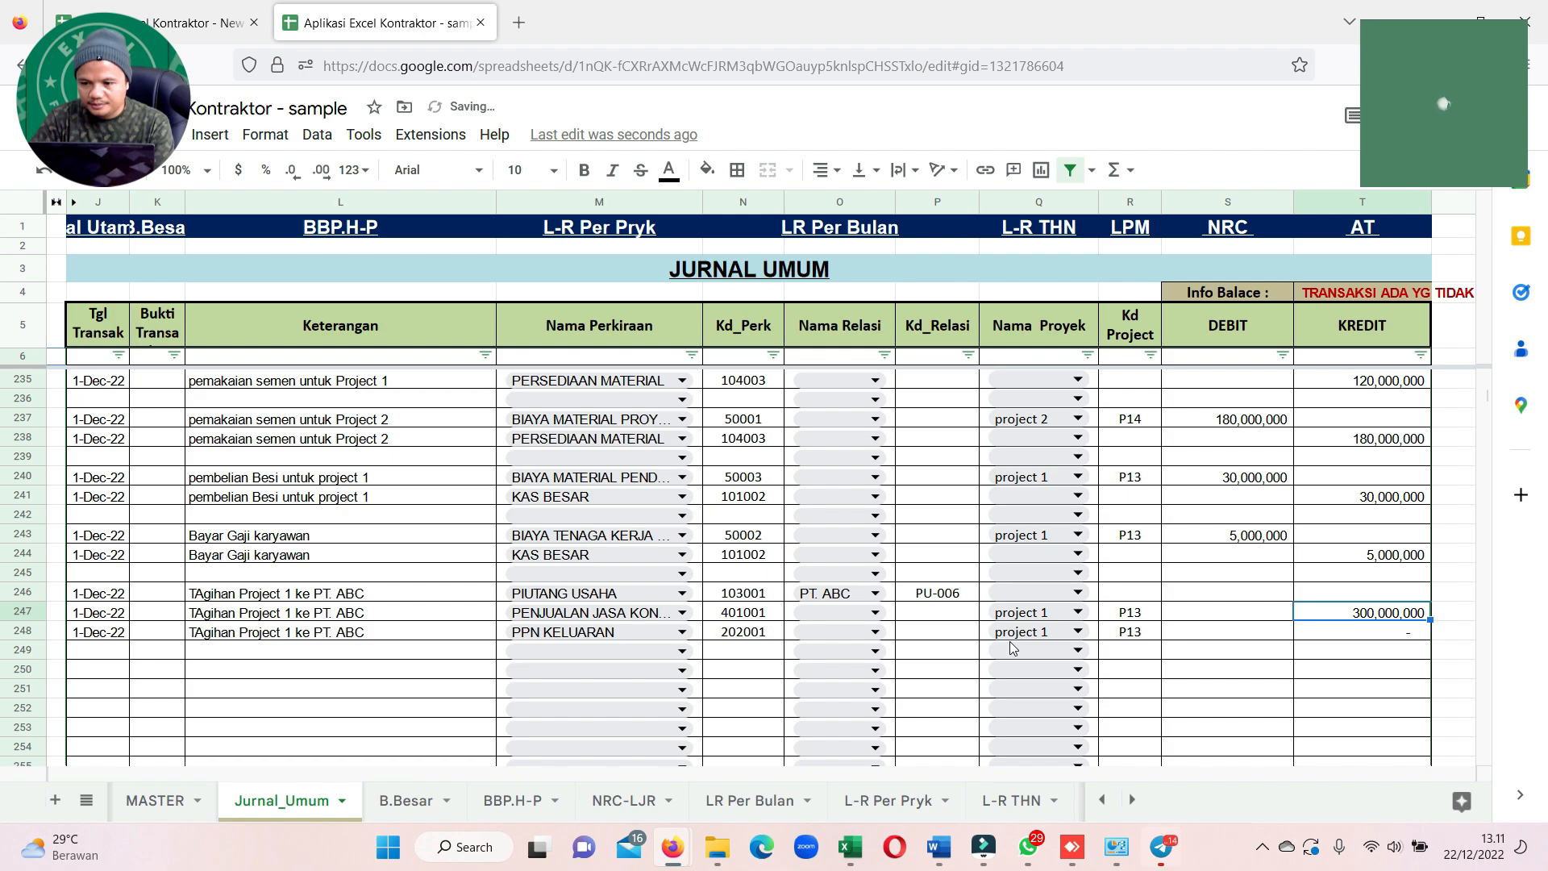
Calculate the PPN KELUARAN credit in row 248 as 10% of the sales credit in T247
{"action": "left_click", "coordinate": [1375, 633]}
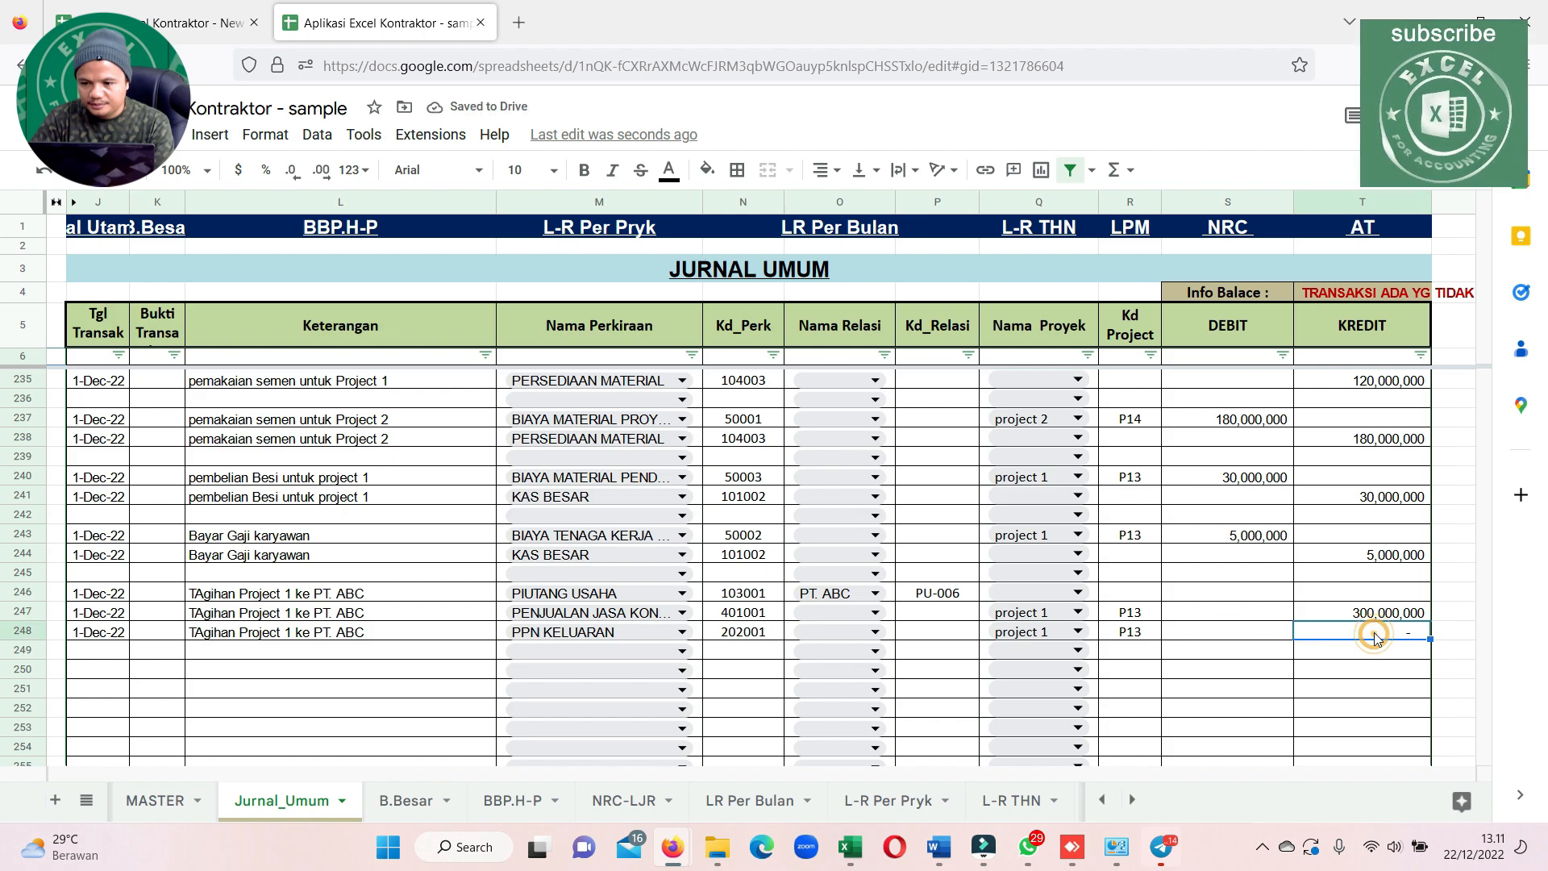
{"action": "type", "text": "="}
{"action": "key", "text": "Up"}
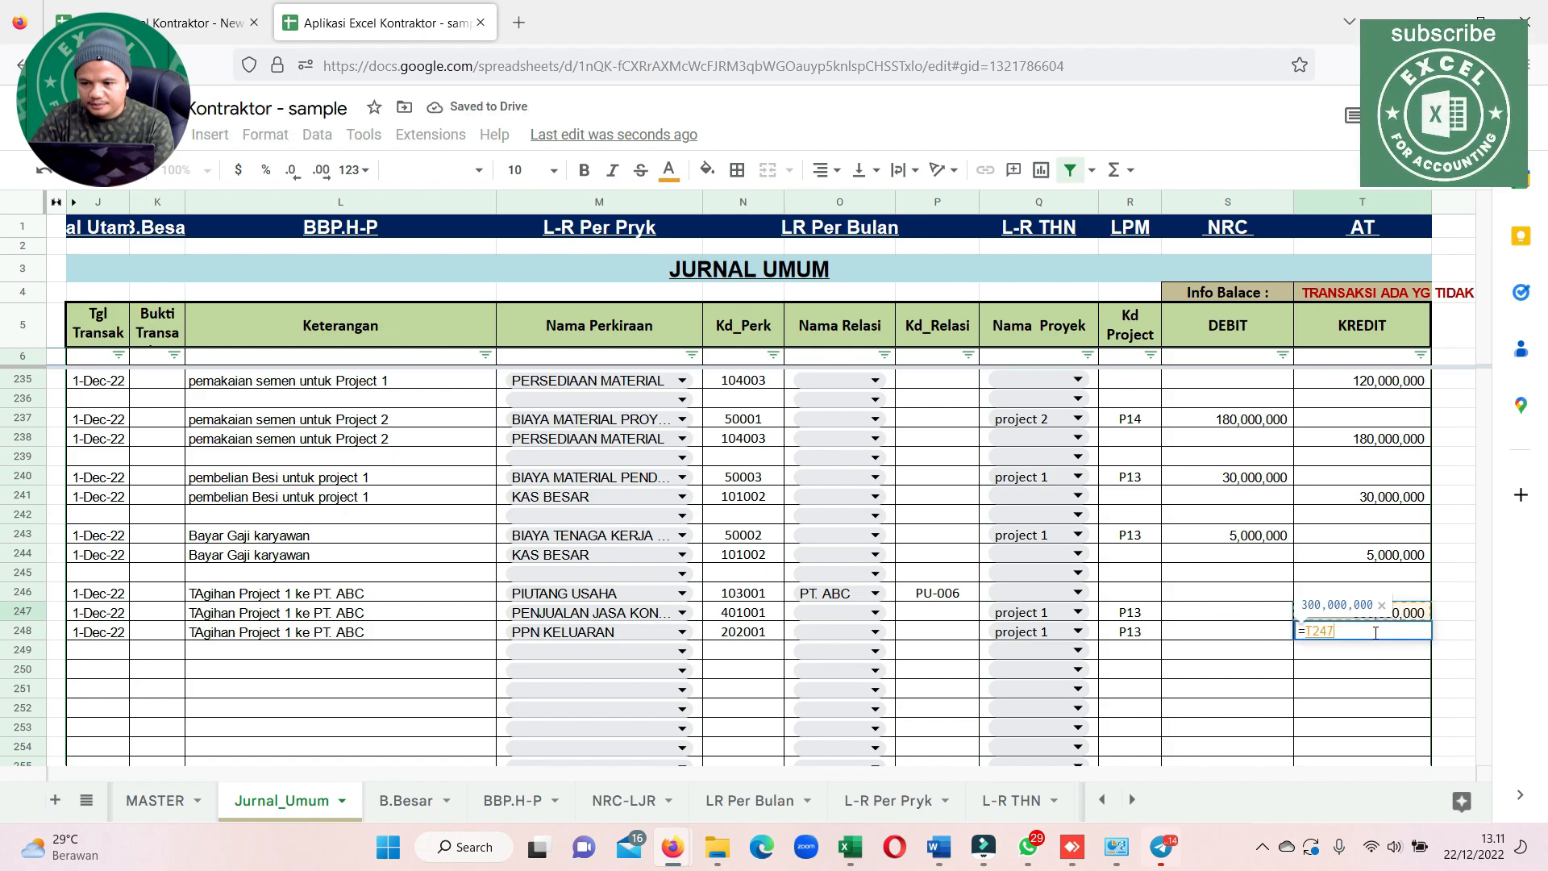
{"action": "type", "text": "*10%"}
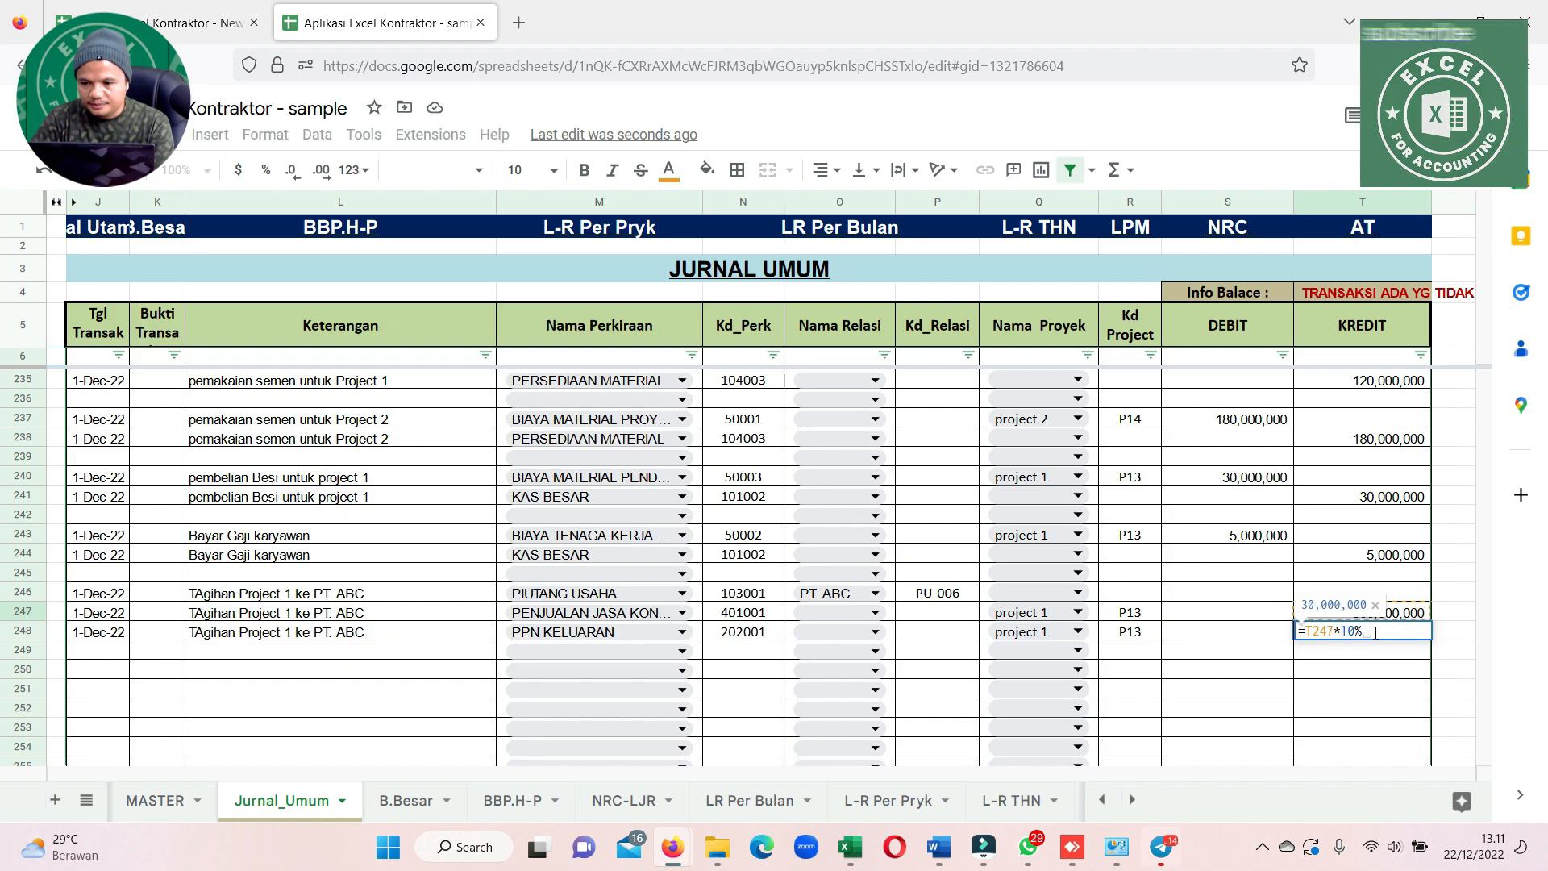
{"action": "key", "text": "Return"}
Set the PIUTANG USAHA debit in row 246 to the sum of the sales and VAT credits with =T247+T248
{"action": "left_click", "coordinate": [1252, 593]}
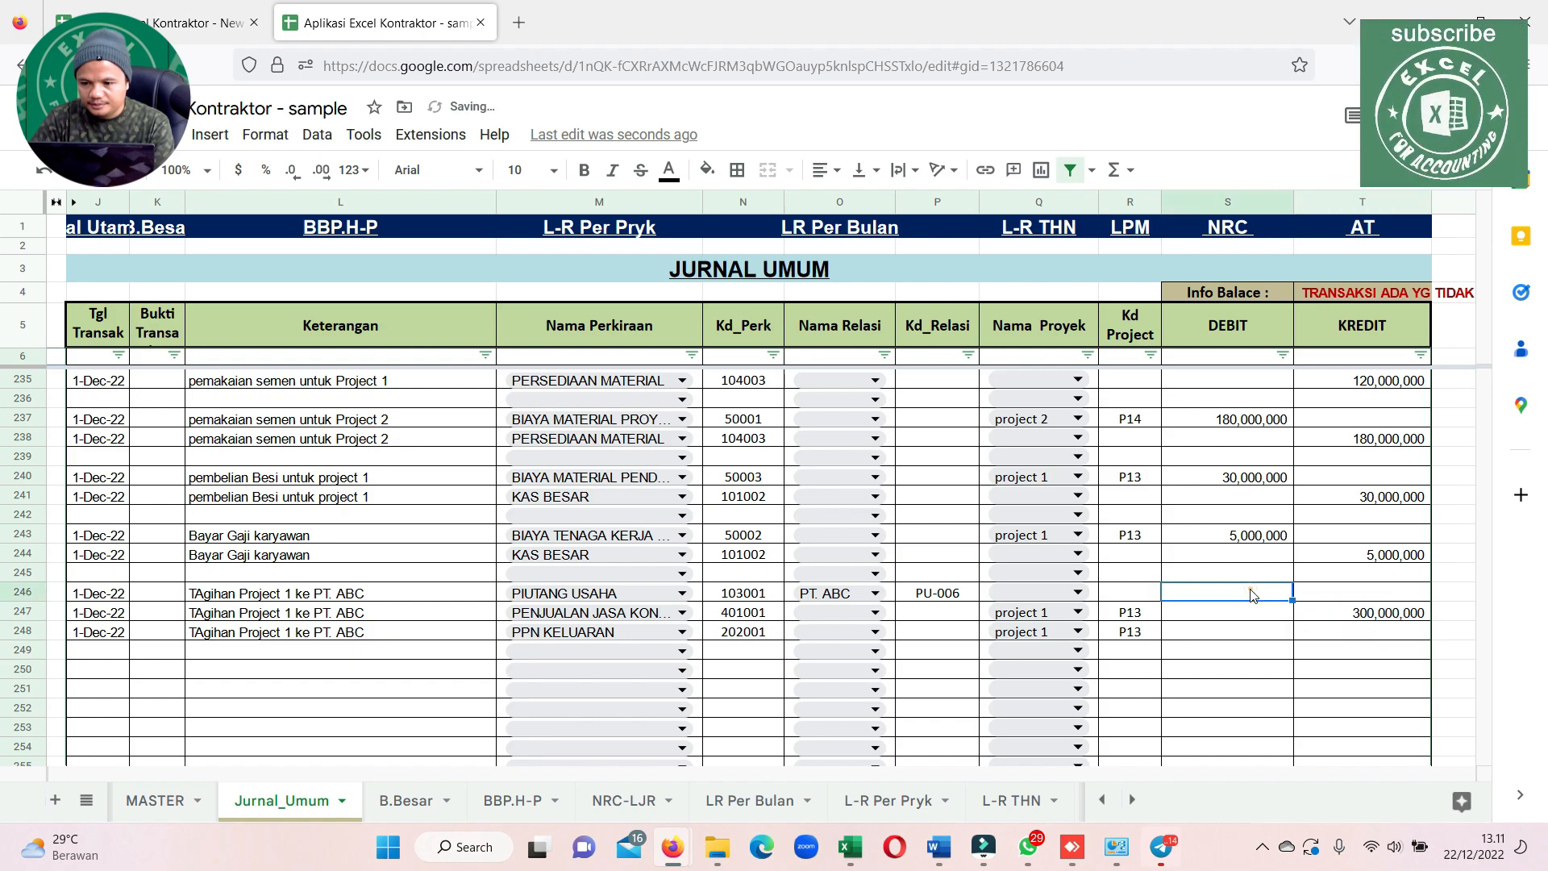
{"action": "type", "text": "=T247+"}
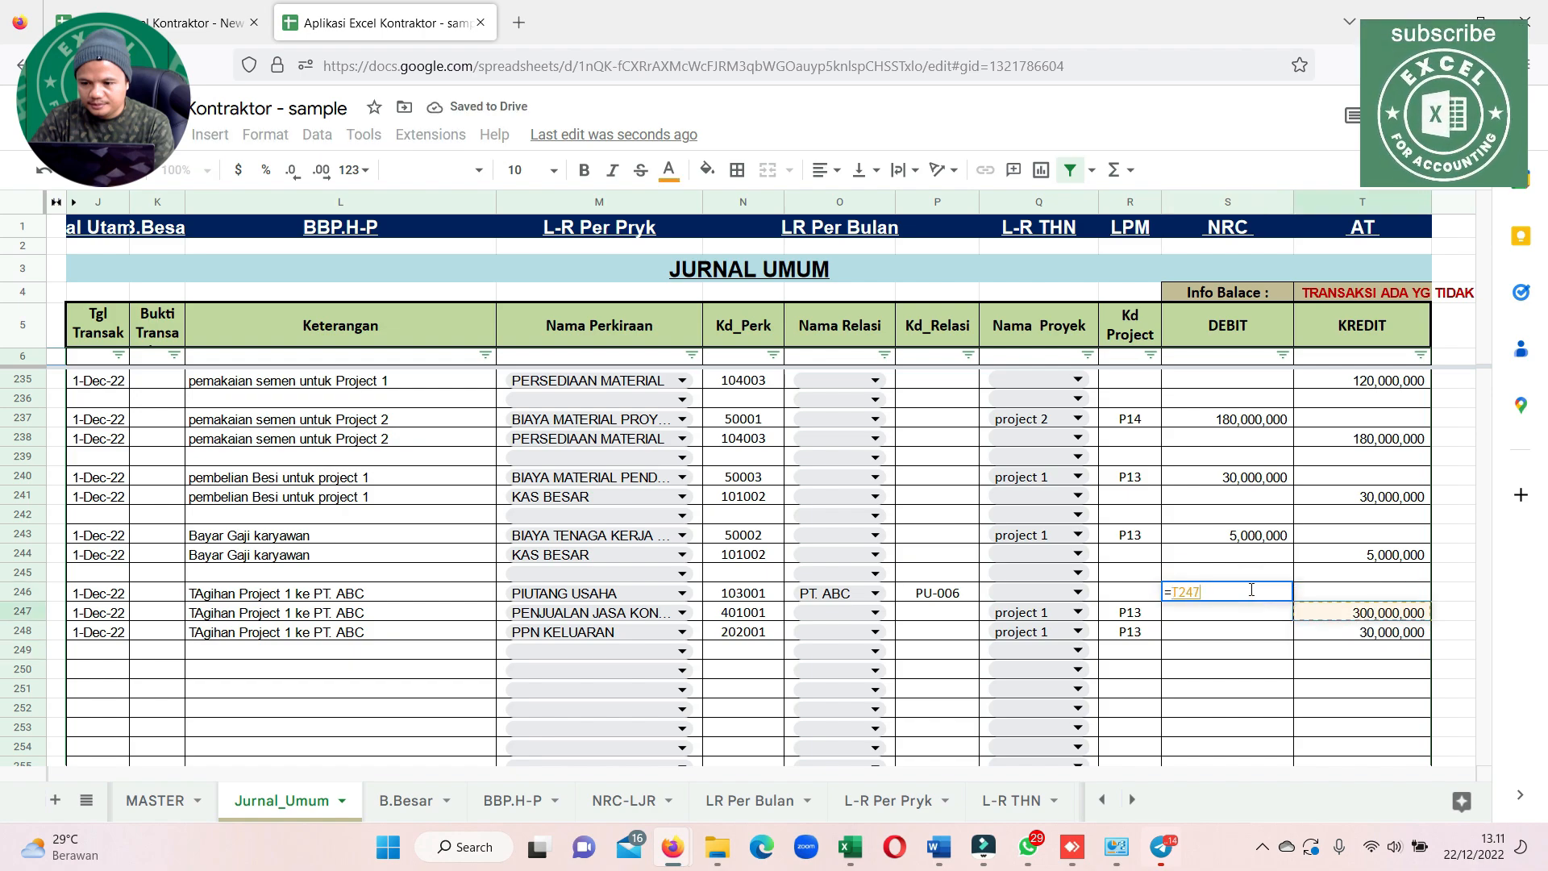
{"action": "left_click", "coordinate": [1345, 633]}
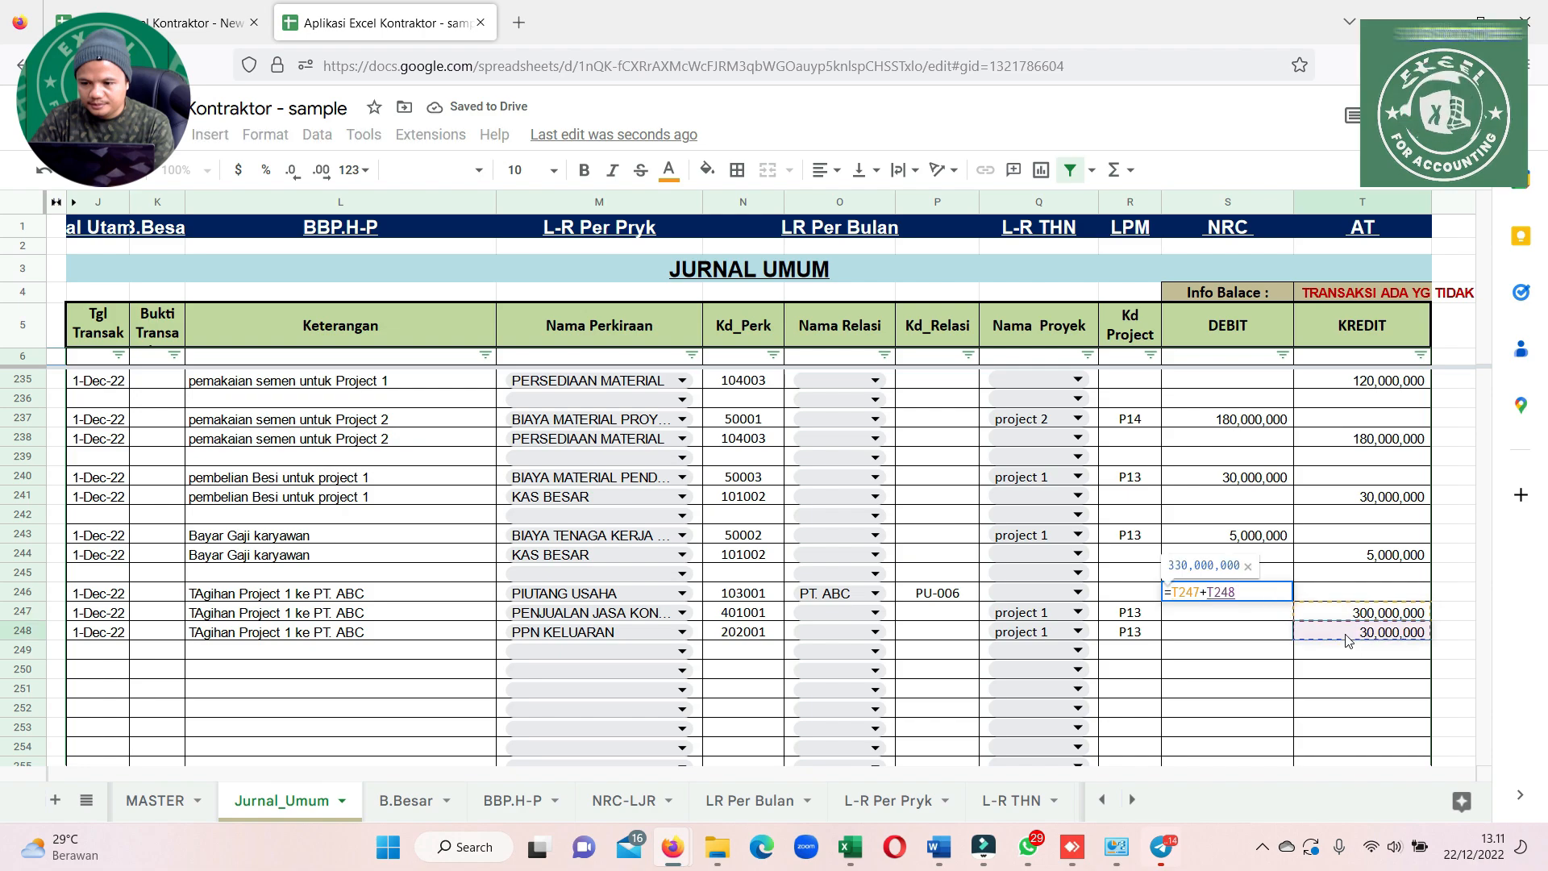
{"action": "key", "text": "Return"}
Change the transaction date of the cement purchase line in row 221 to 1-Dec-20
{"action": "scroll", "coordinate": [7, 617], "scroll_direction": "up", "scroll_amount": 10}
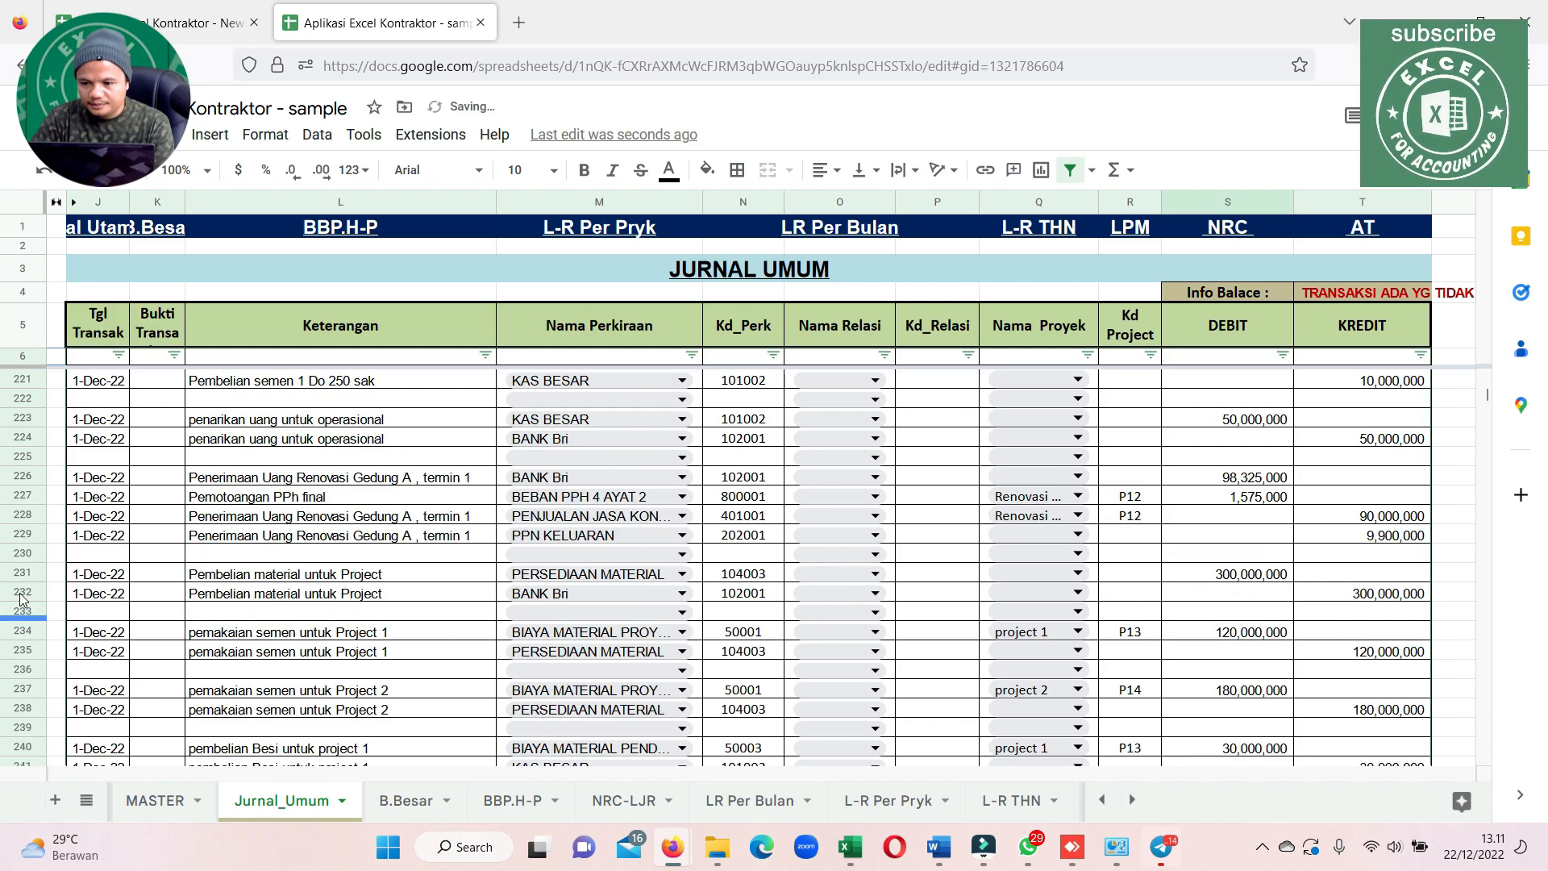
{"action": "scroll", "coordinate": [117, 598], "scroll_direction": "down", "scroll_amount": 7}
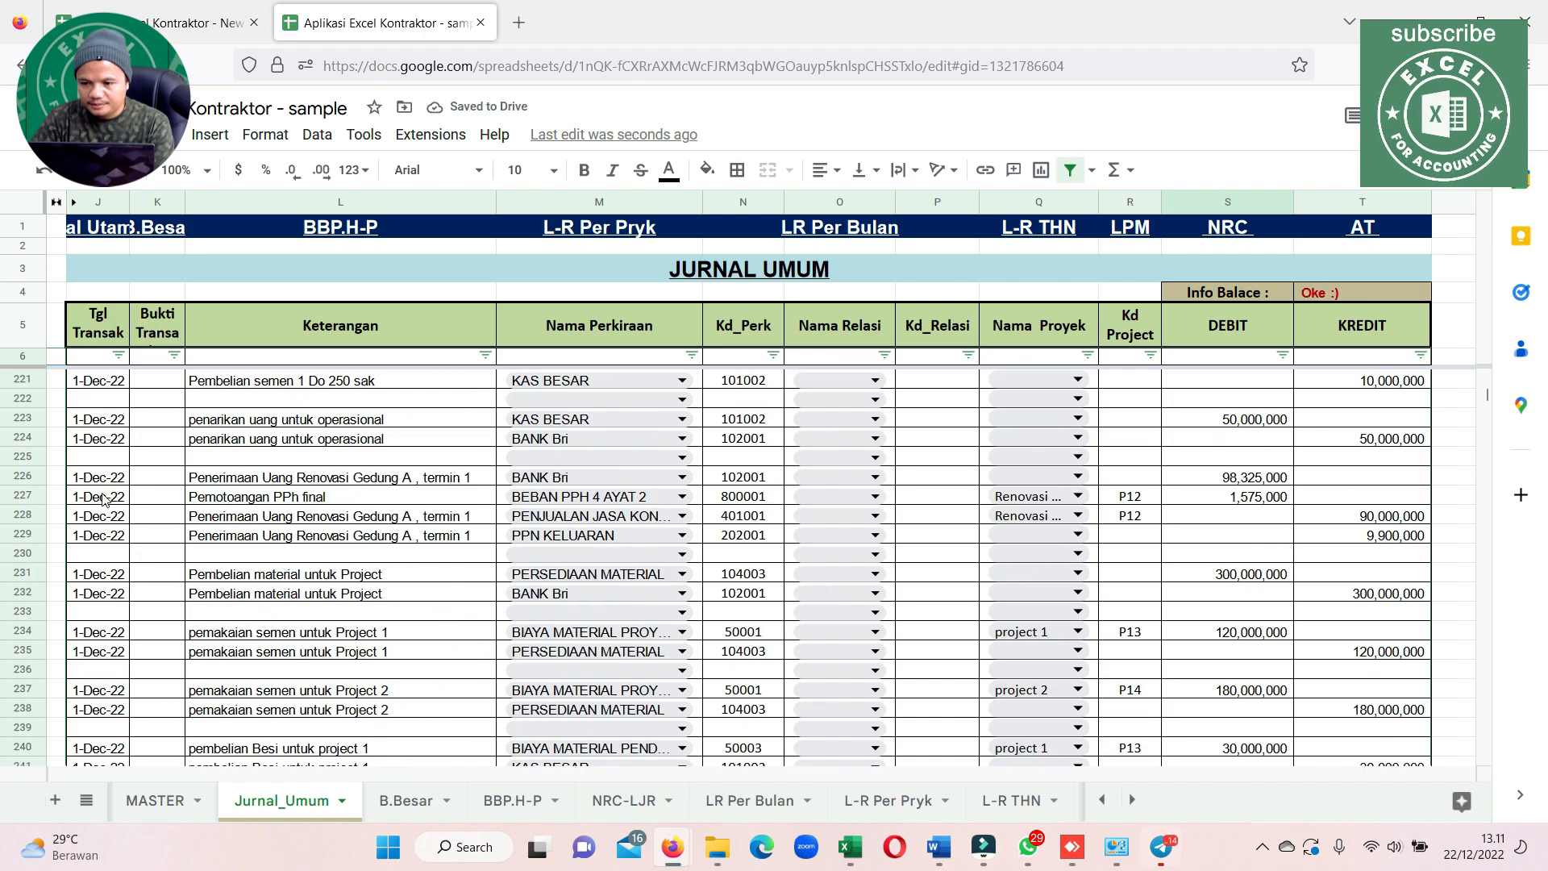
{"action": "double_click", "coordinate": [119, 382]}
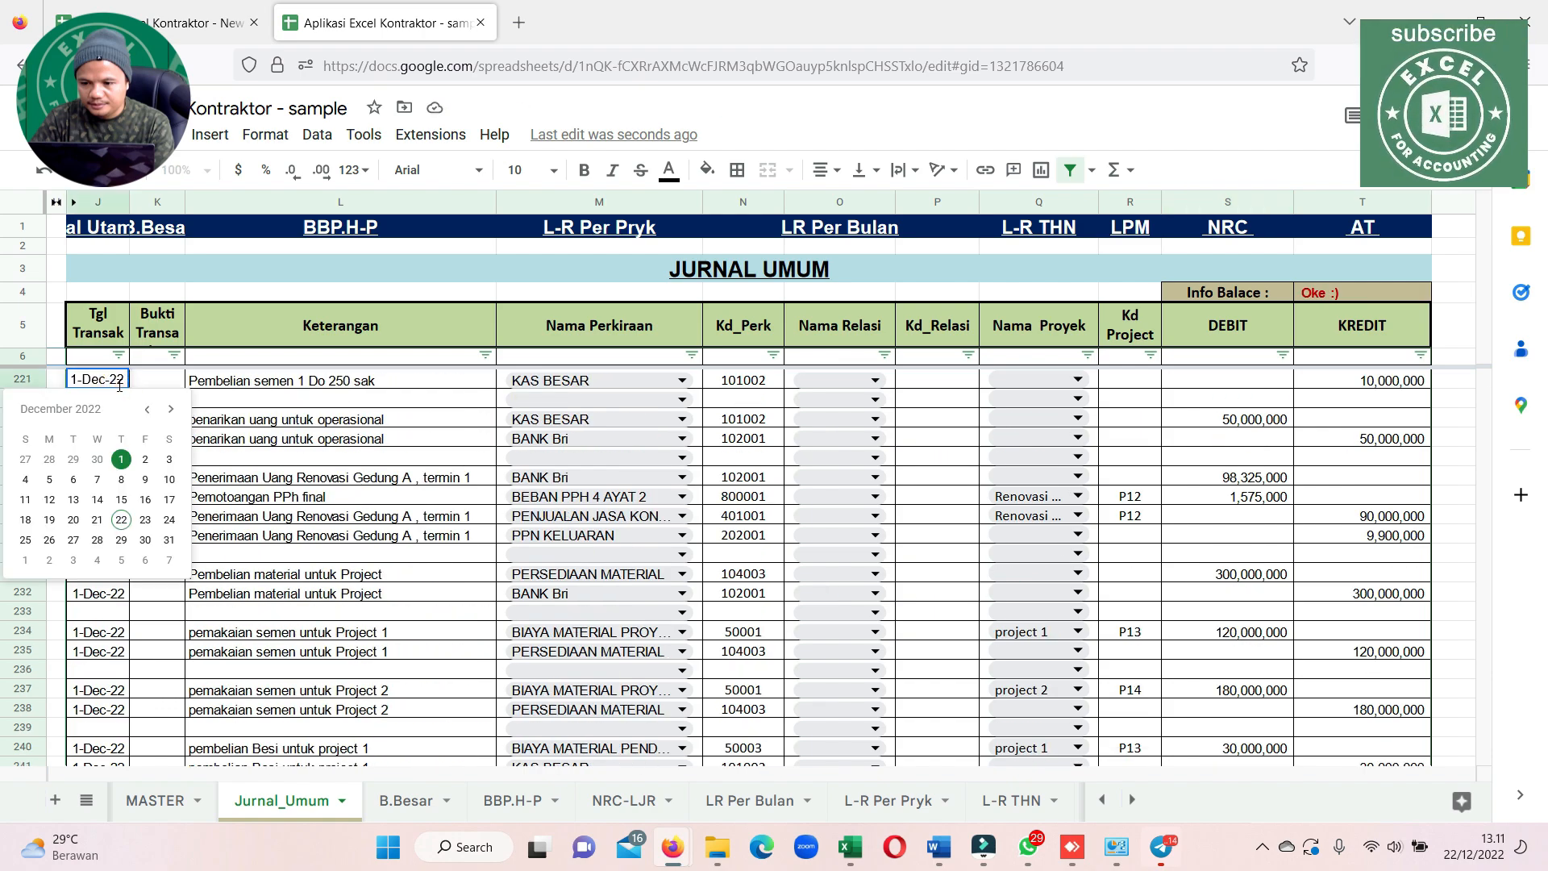
{"action": "key", "text": "BackSpace"}
{"action": "type", "text": "0"}
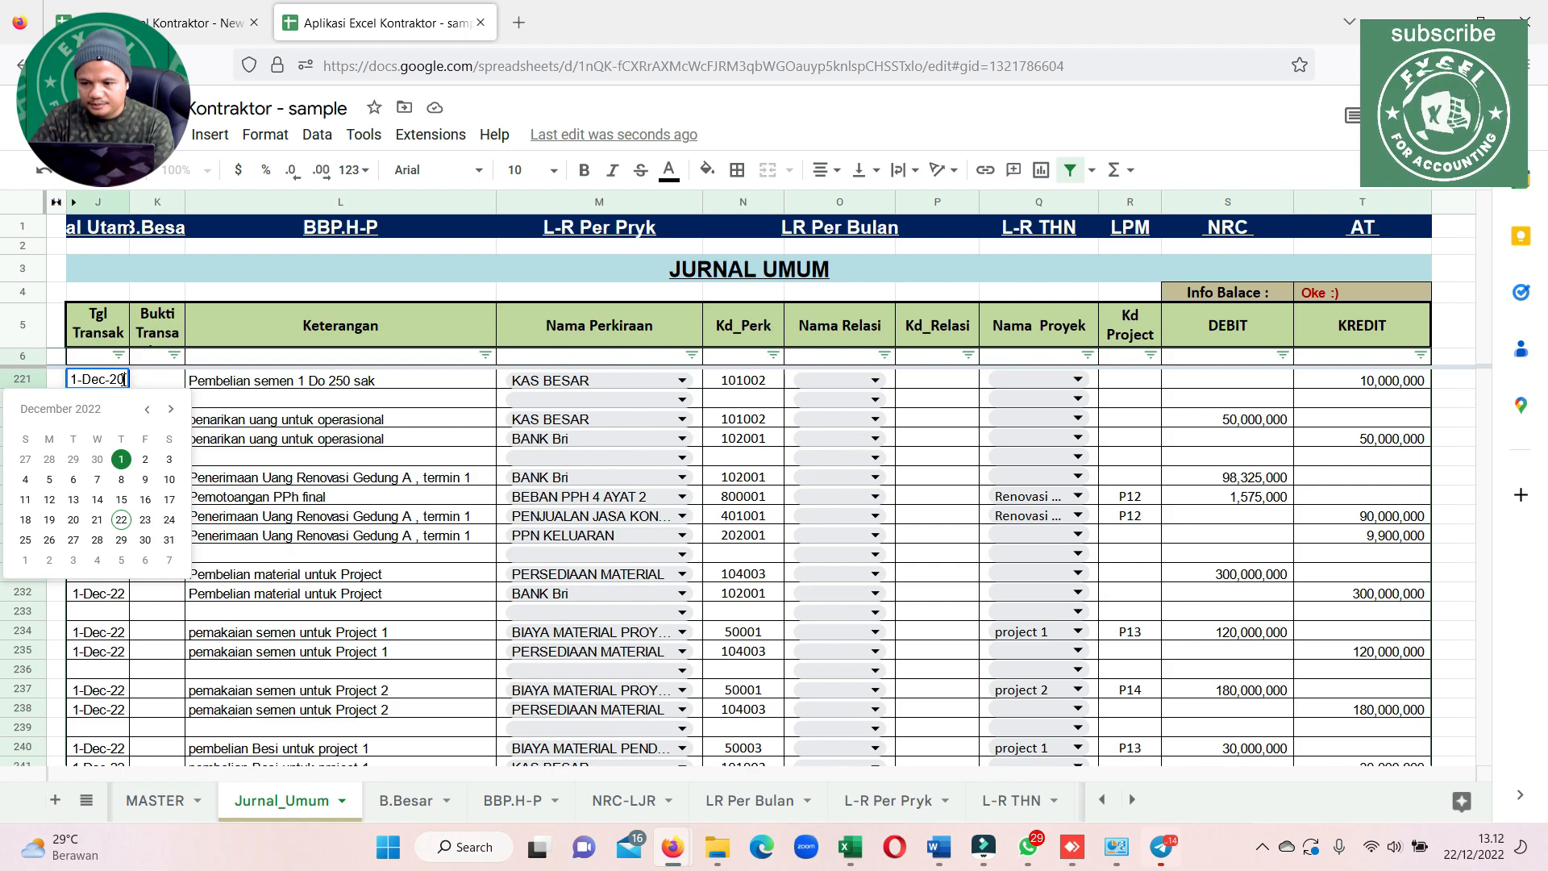
{"action": "key", "text": "Return"}
Copy the 1-Dec-20 date from row 221 to the journal lines in rows 220, 223–224 and 226–229
{"action": "left_click", "coordinate": [123, 380]}
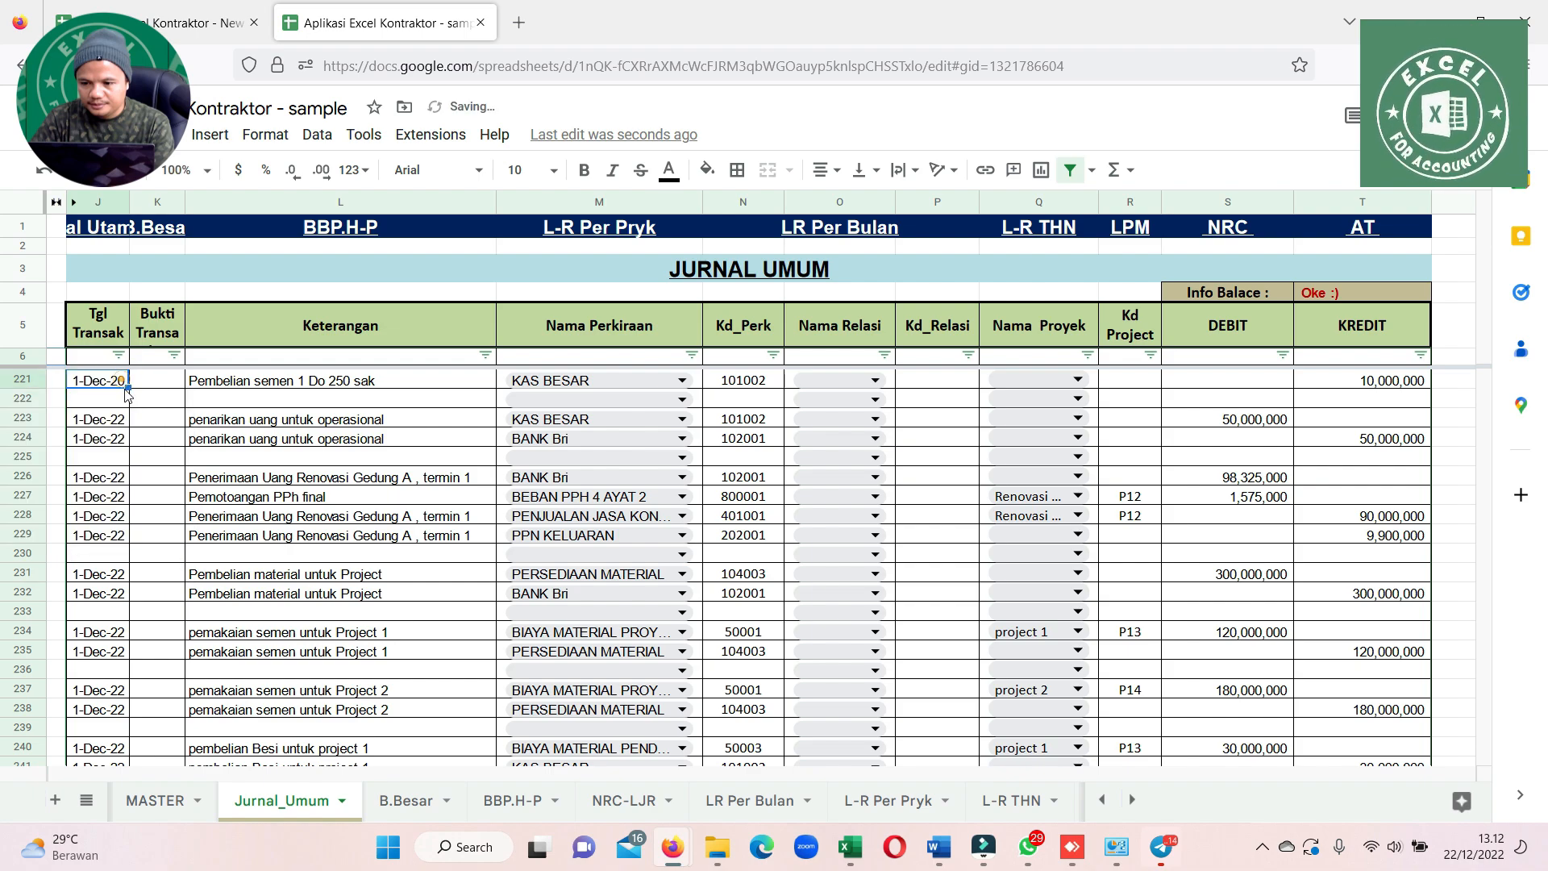
{"action": "scroll", "coordinate": [153, 476], "scroll_direction": "up", "scroll_amount": 3}
{"action": "key", "text": "ctrl+c"}
{"action": "left_click", "coordinate": [114, 495]}
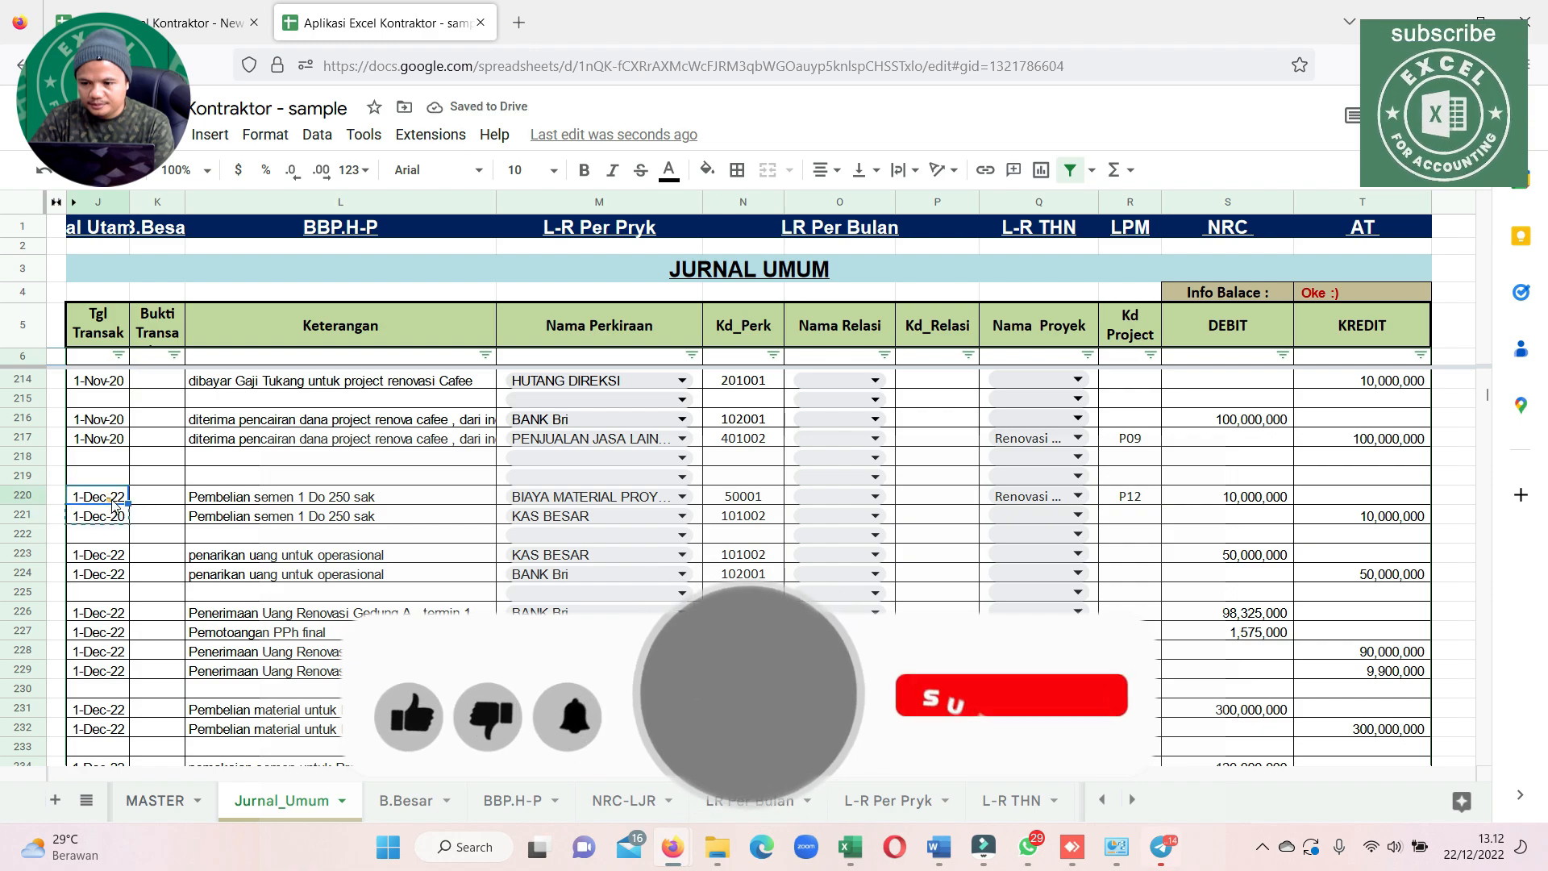
{"action": "key", "text": "ctrl+v"}
{"action": "left_click_drag", "start_coordinate": [125, 574], "coordinate": [121, 555]}
{"action": "key", "text": "ctrl+v"}
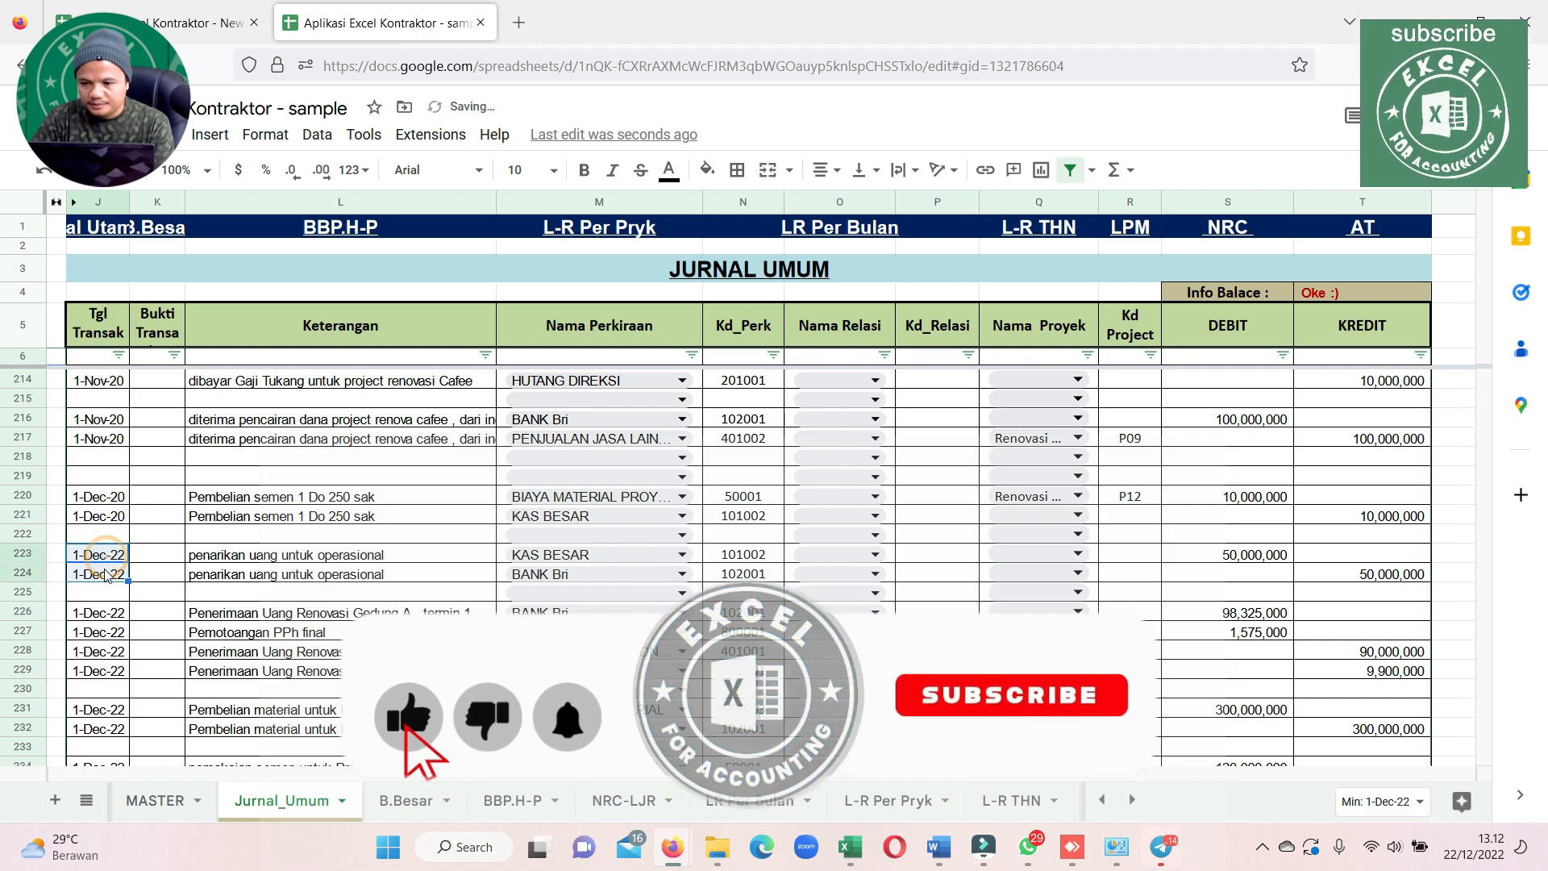
{"action": "left_click_drag", "start_coordinate": [111, 613], "coordinate": [113, 679]}
{"action": "key", "text": "ctrl+v"}
Apply the copied 1-Dec-20 date to the material purchase and usage lines in rows 231–232, 234–235, 237–238 and 240–241
{"action": "scroll", "coordinate": [109, 669], "scroll_direction": "down", "scroll_amount": 5}
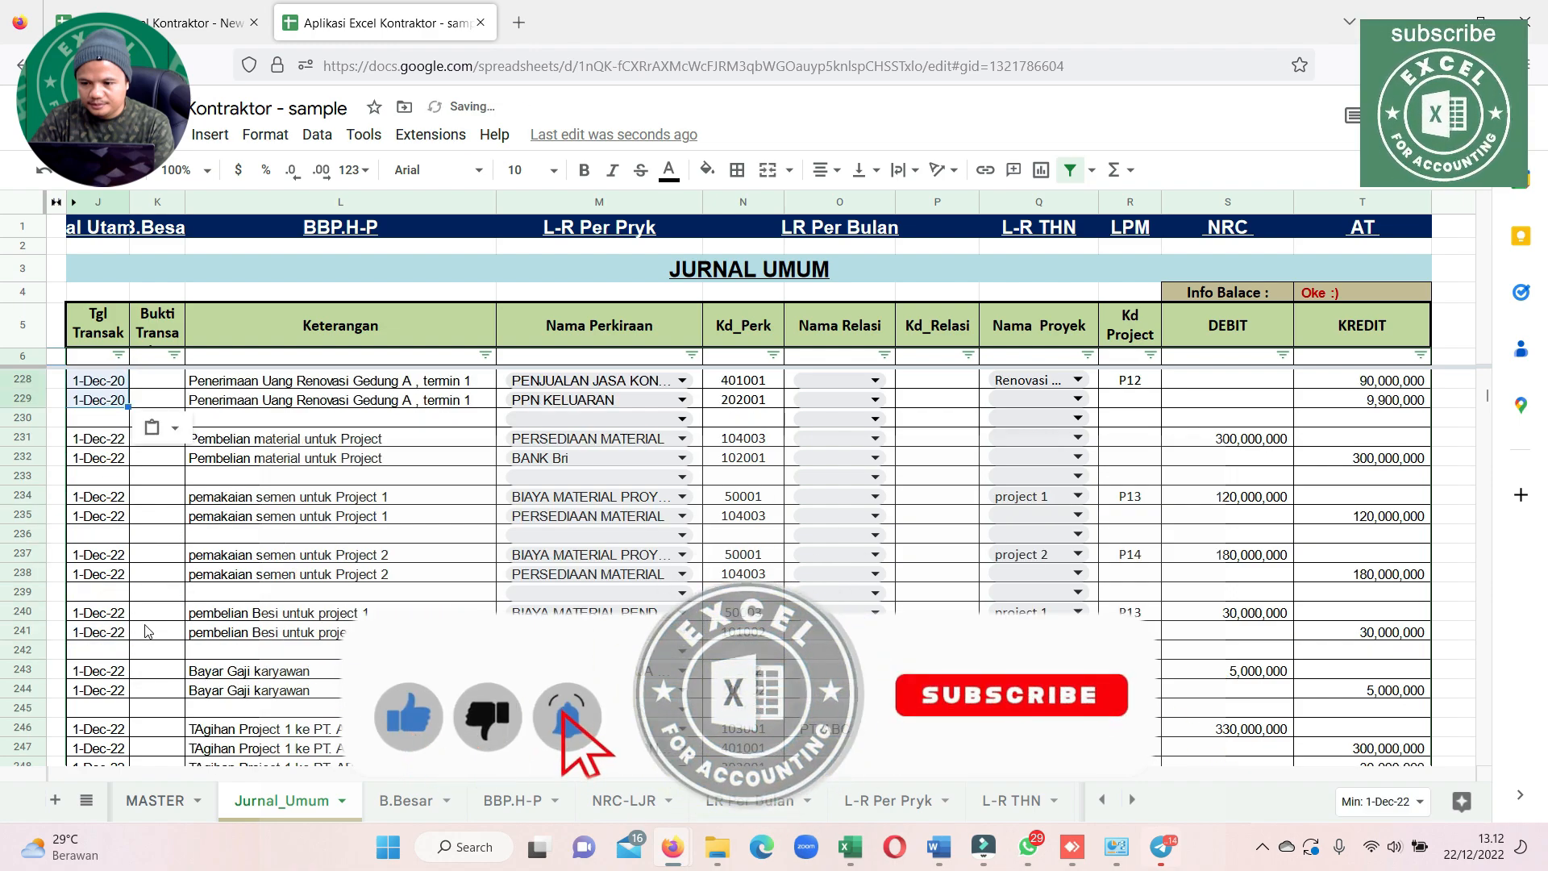
{"action": "left_click_drag", "start_coordinate": [103, 452], "coordinate": [103, 438]}
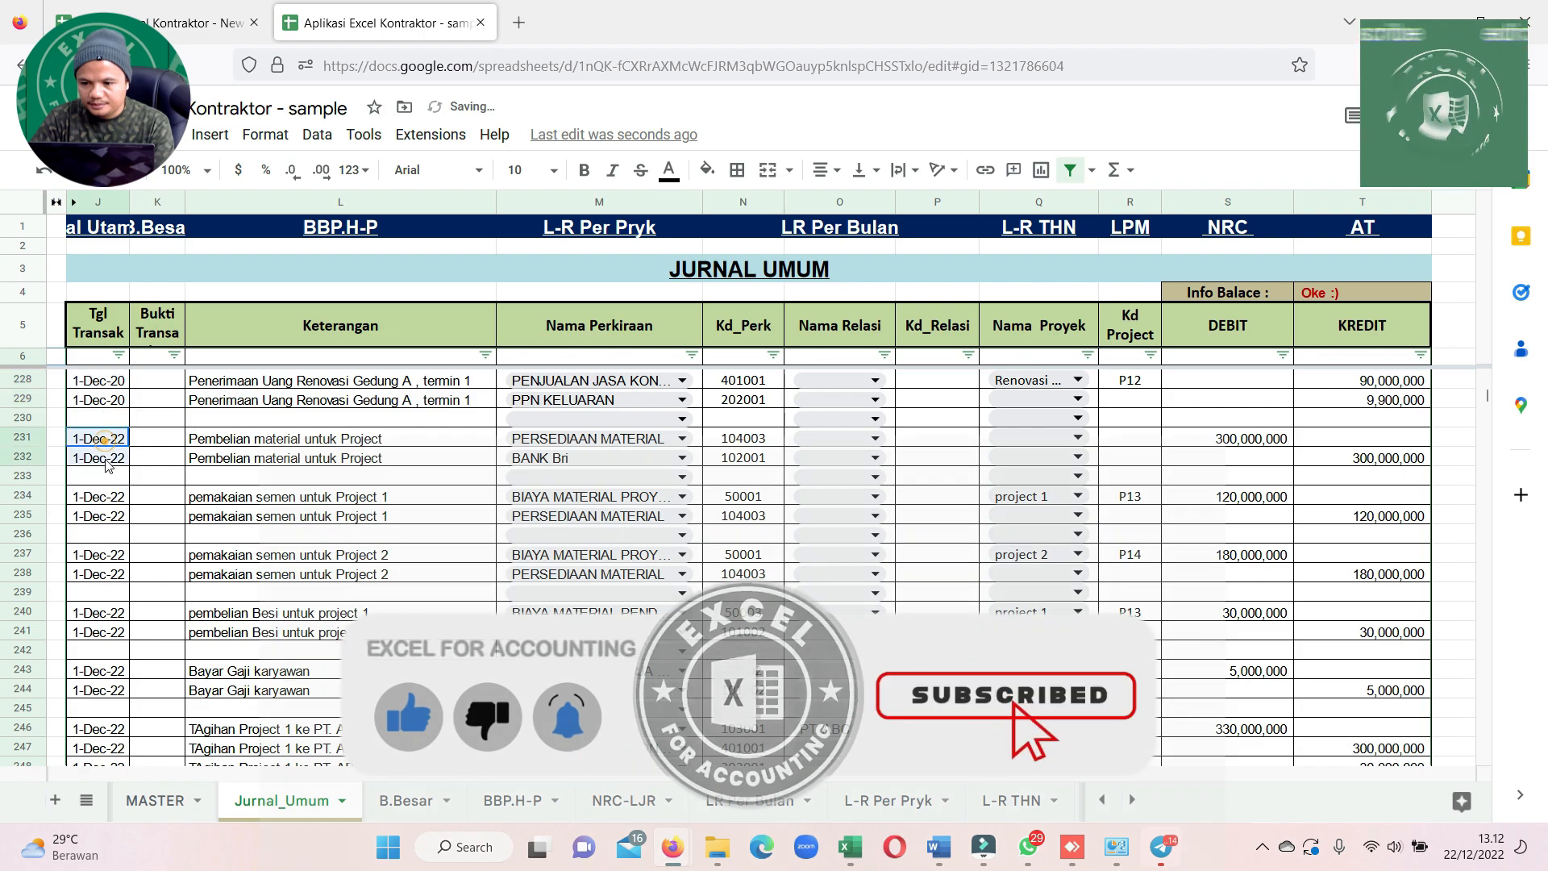
{"action": "key", "text": "ctrl+v"}
{"action": "left_click_drag", "start_coordinate": [101, 496], "coordinate": [107, 575]}
{"action": "key", "text": "ctrl+v"}
{"action": "key", "text": "ctrl+v"}
{"action": "left_click_drag", "start_coordinate": [118, 619], "coordinate": [120, 633]}
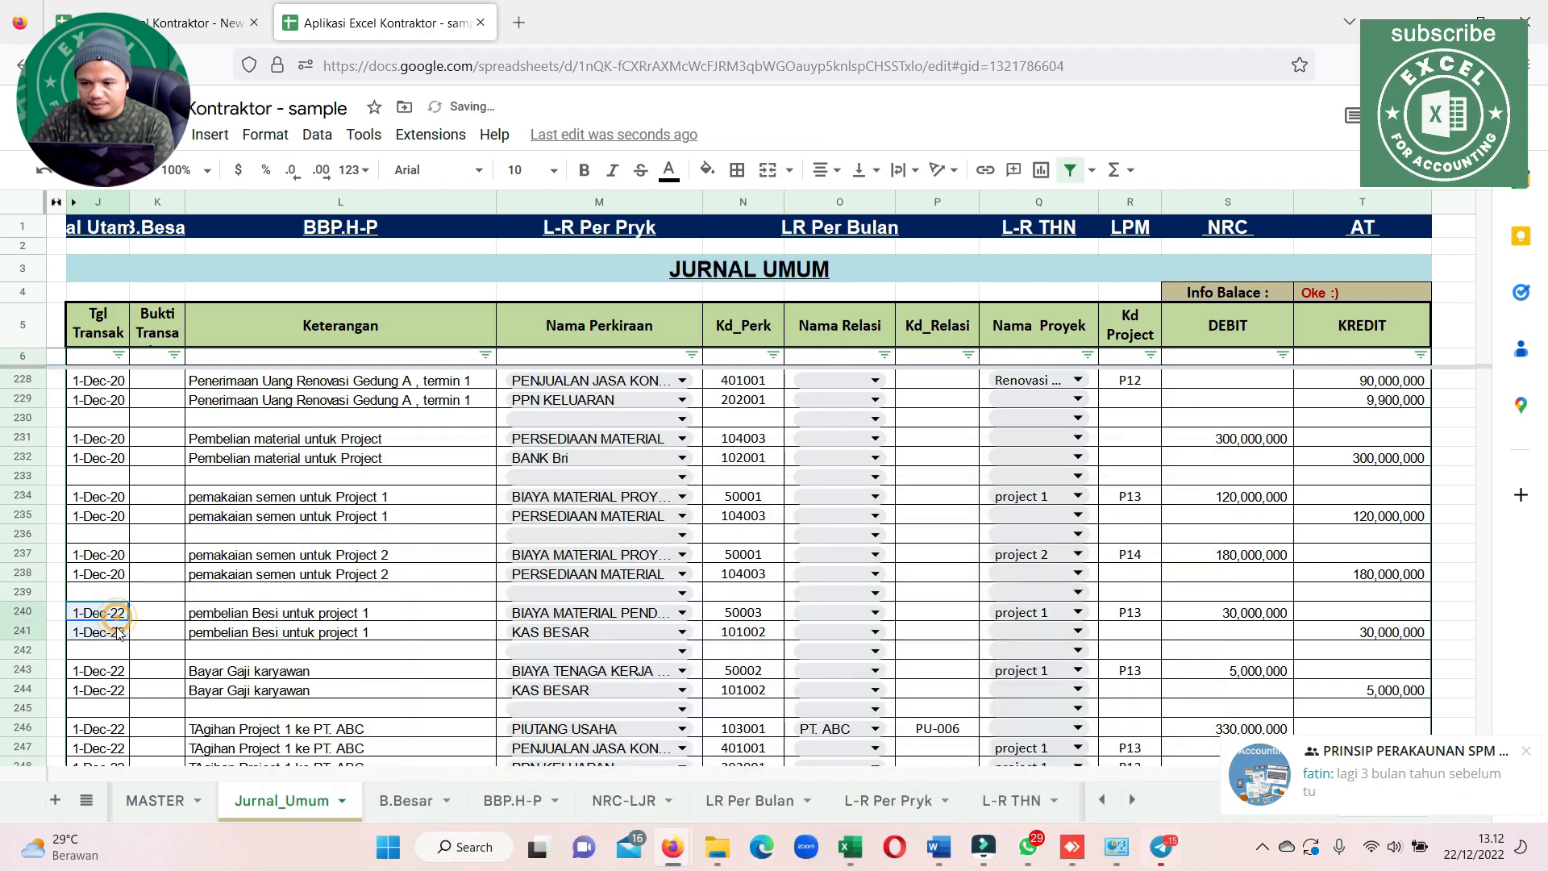
Apply the copied 1-Dec-20 date to the wage lines in rows 243–244 and the PT. ABC billing lines in rows 246–248
{"action": "key", "text": "ctrl+v"}
{"action": "scroll", "coordinate": [125, 458], "scroll_direction": "down", "scroll_amount": 5}
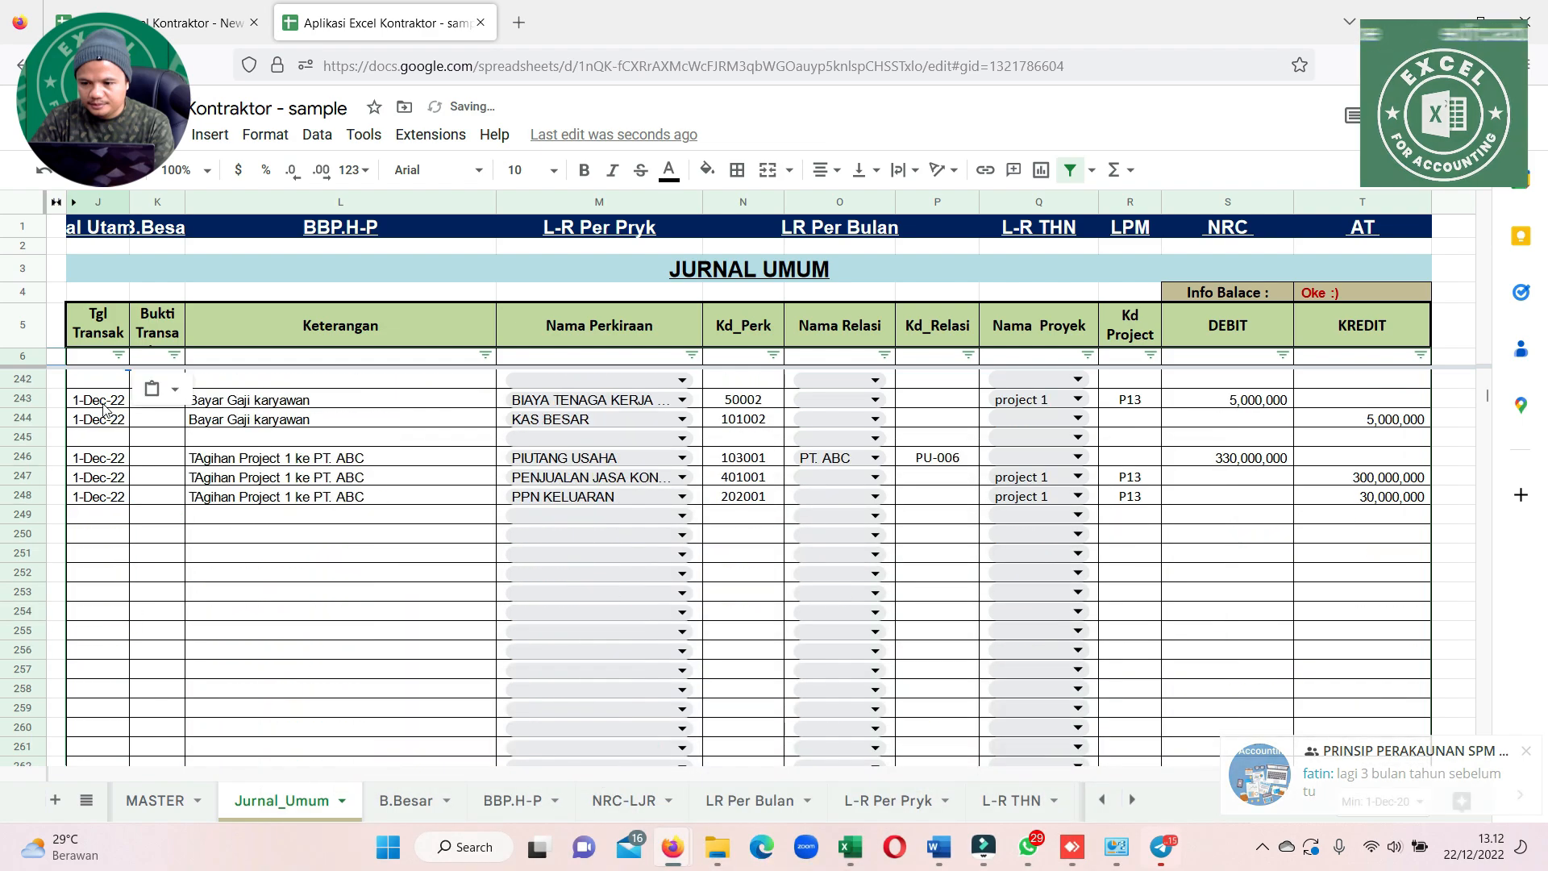
{"action": "left_click_drag", "start_coordinate": [102, 403], "coordinate": [104, 488]}
{"action": "key", "text": "ctrl+v"}
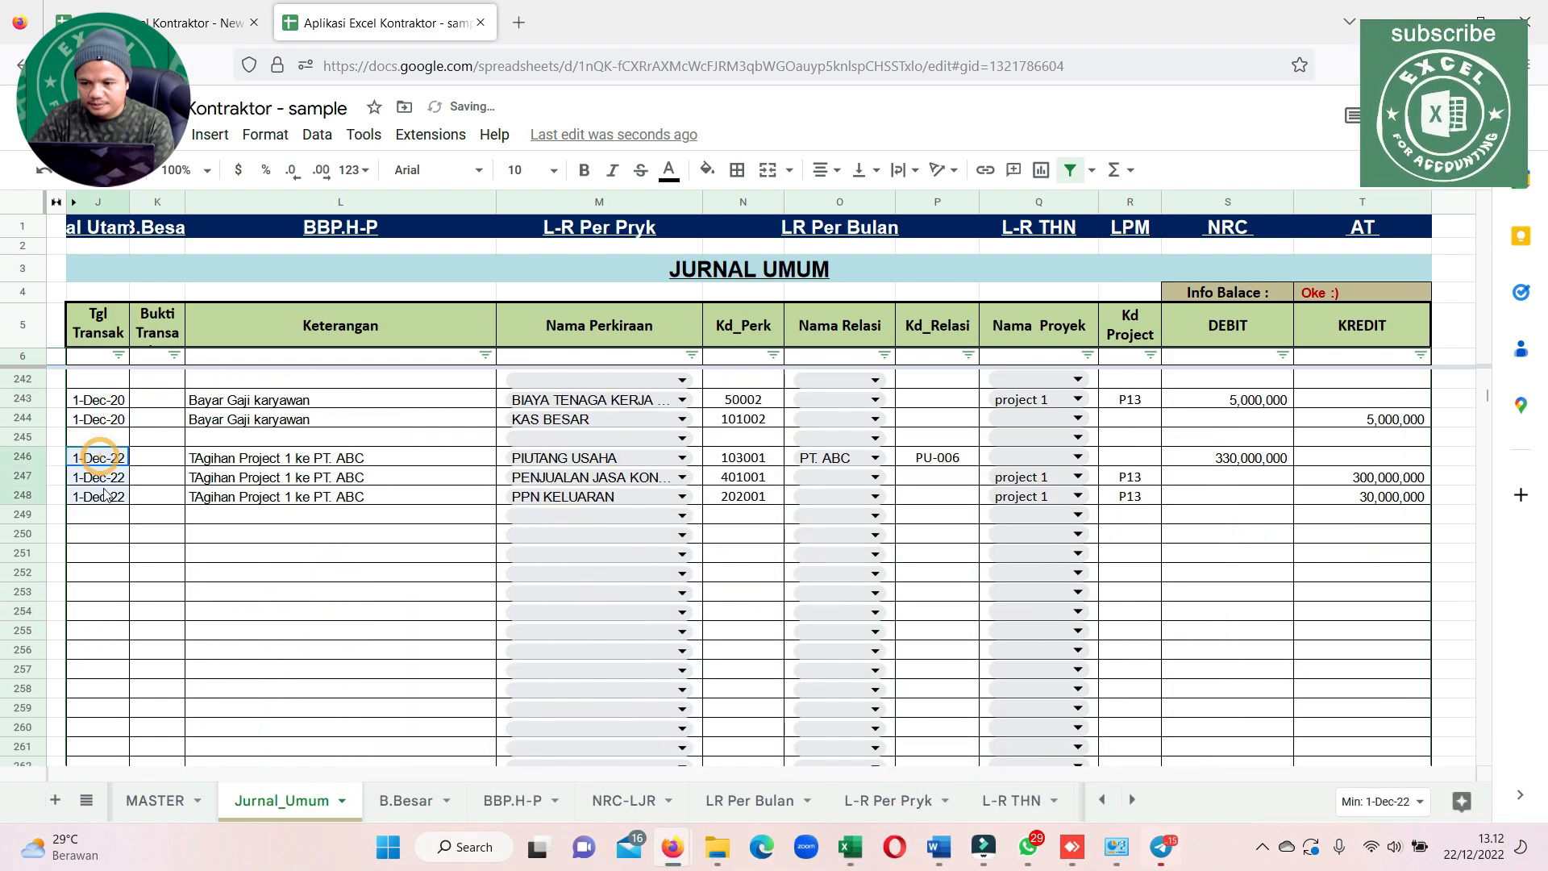
{"action": "key", "text": "ctrl+v"}
{"action": "left_click", "coordinate": [382, 579]}
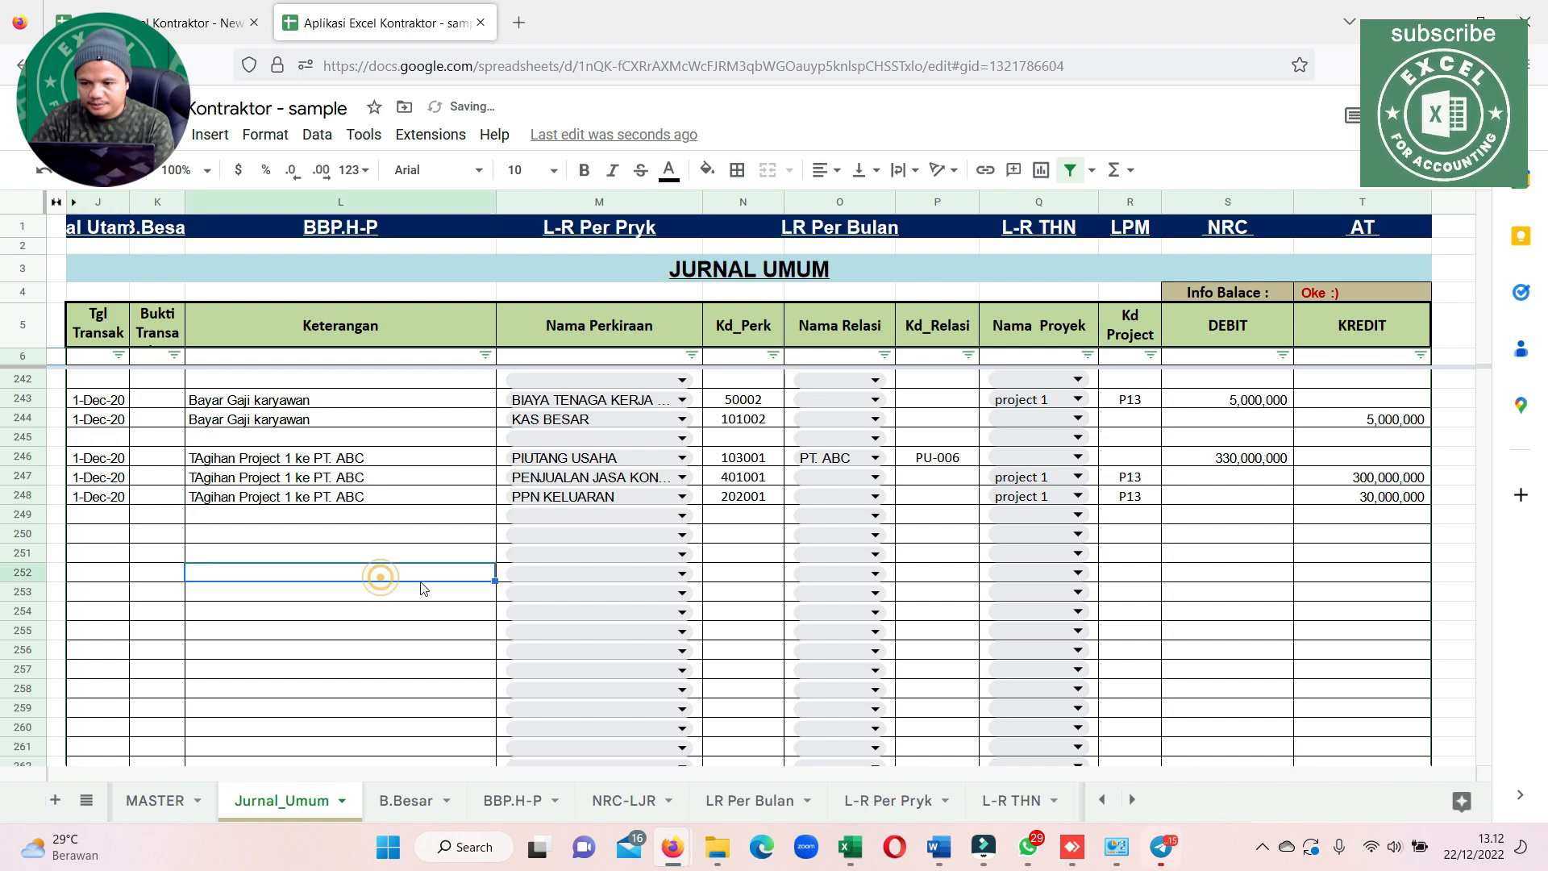
Review the PT. ABC billing entry, and examine project 1's construction revenue, cost of goods sold and gross profit in the L-R Per Pryk report
{"action": "scroll", "coordinate": [1337, 560], "scroll_direction": "up", "scroll_amount": 2}
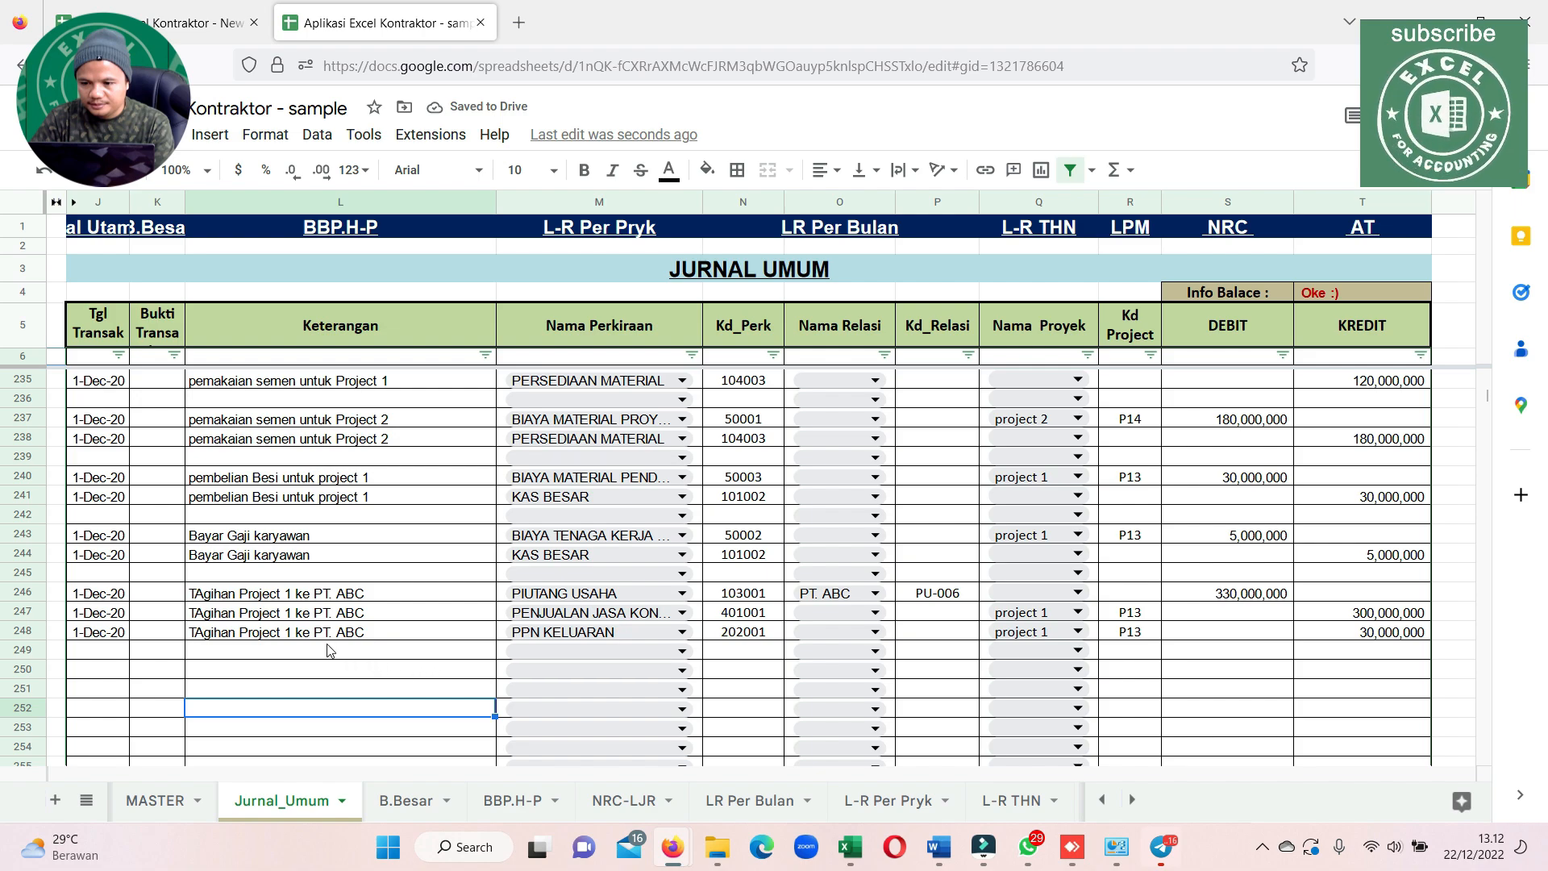
{"action": "left_click", "coordinate": [374, 593]}
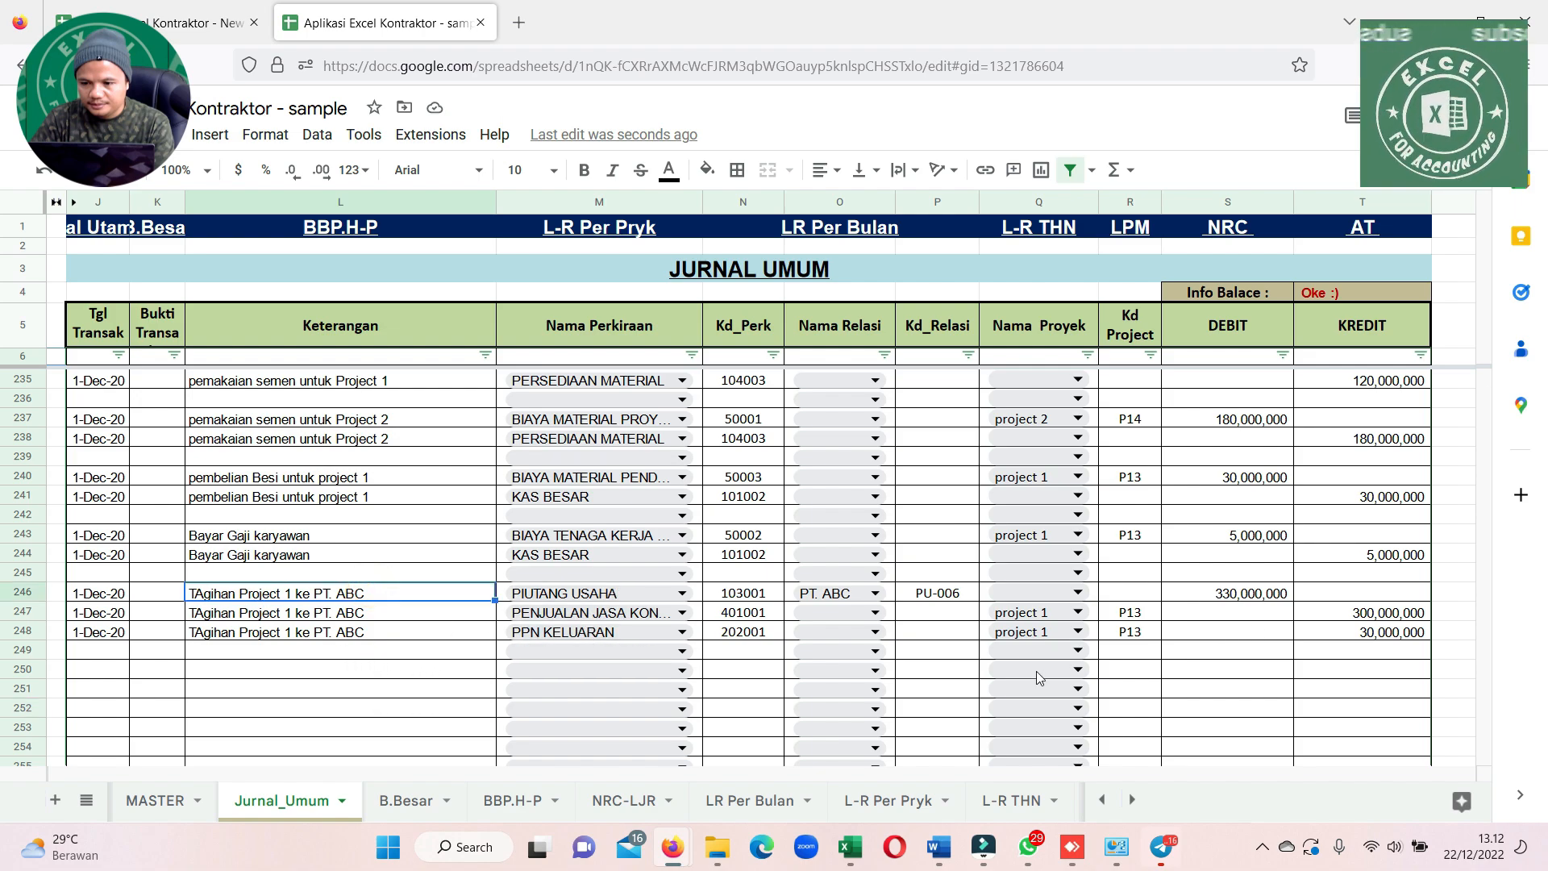
{"action": "left_click", "coordinate": [901, 802]}
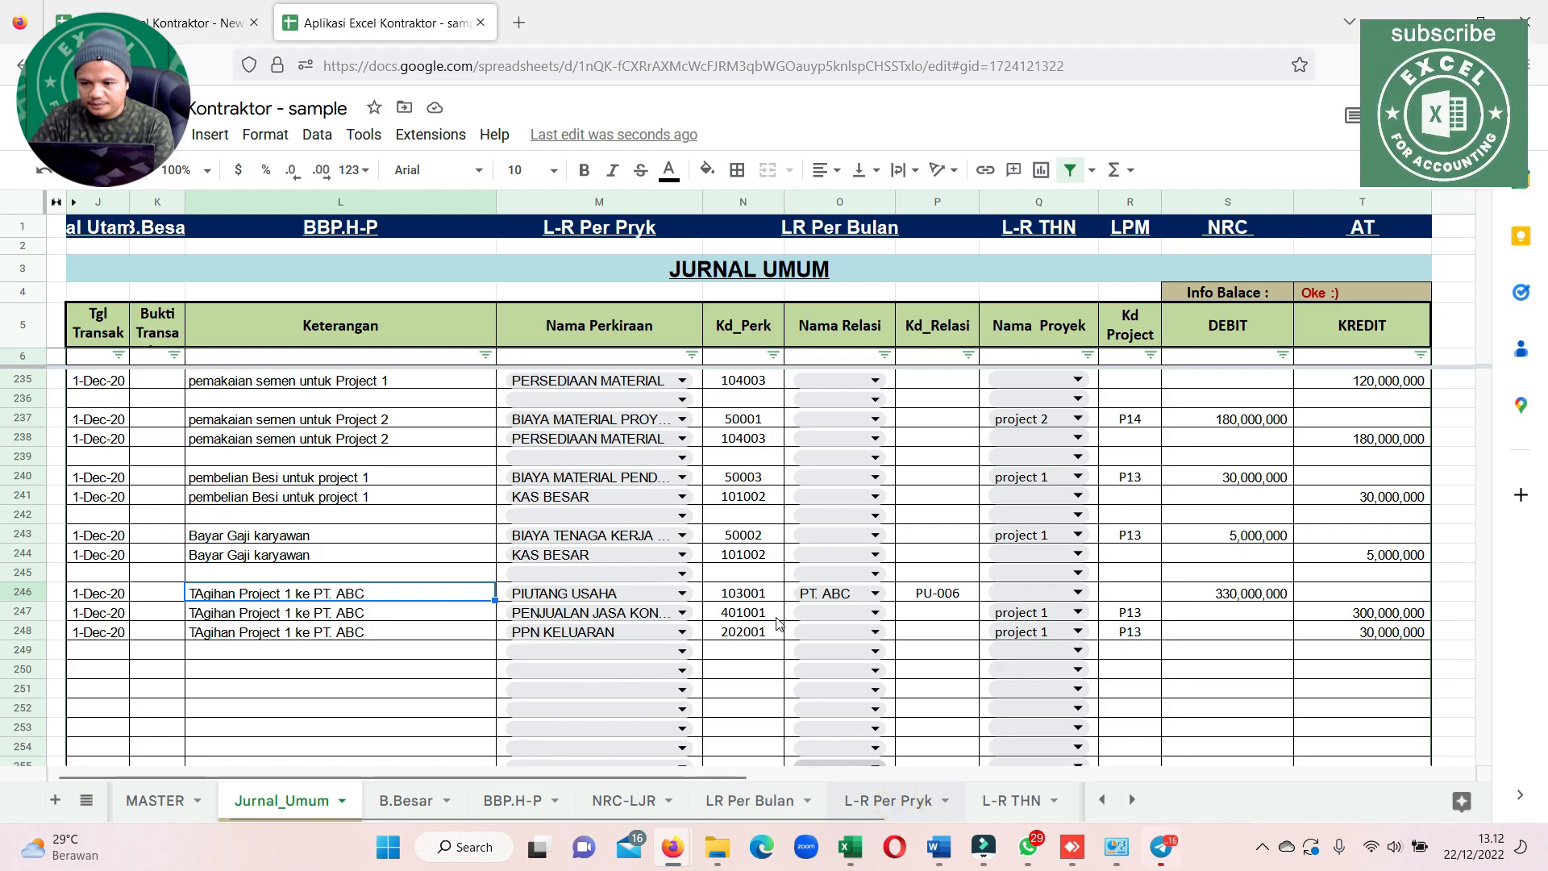
{"action": "scroll", "coordinate": [566, 555], "scroll_direction": "down", "scroll_amount": 15}
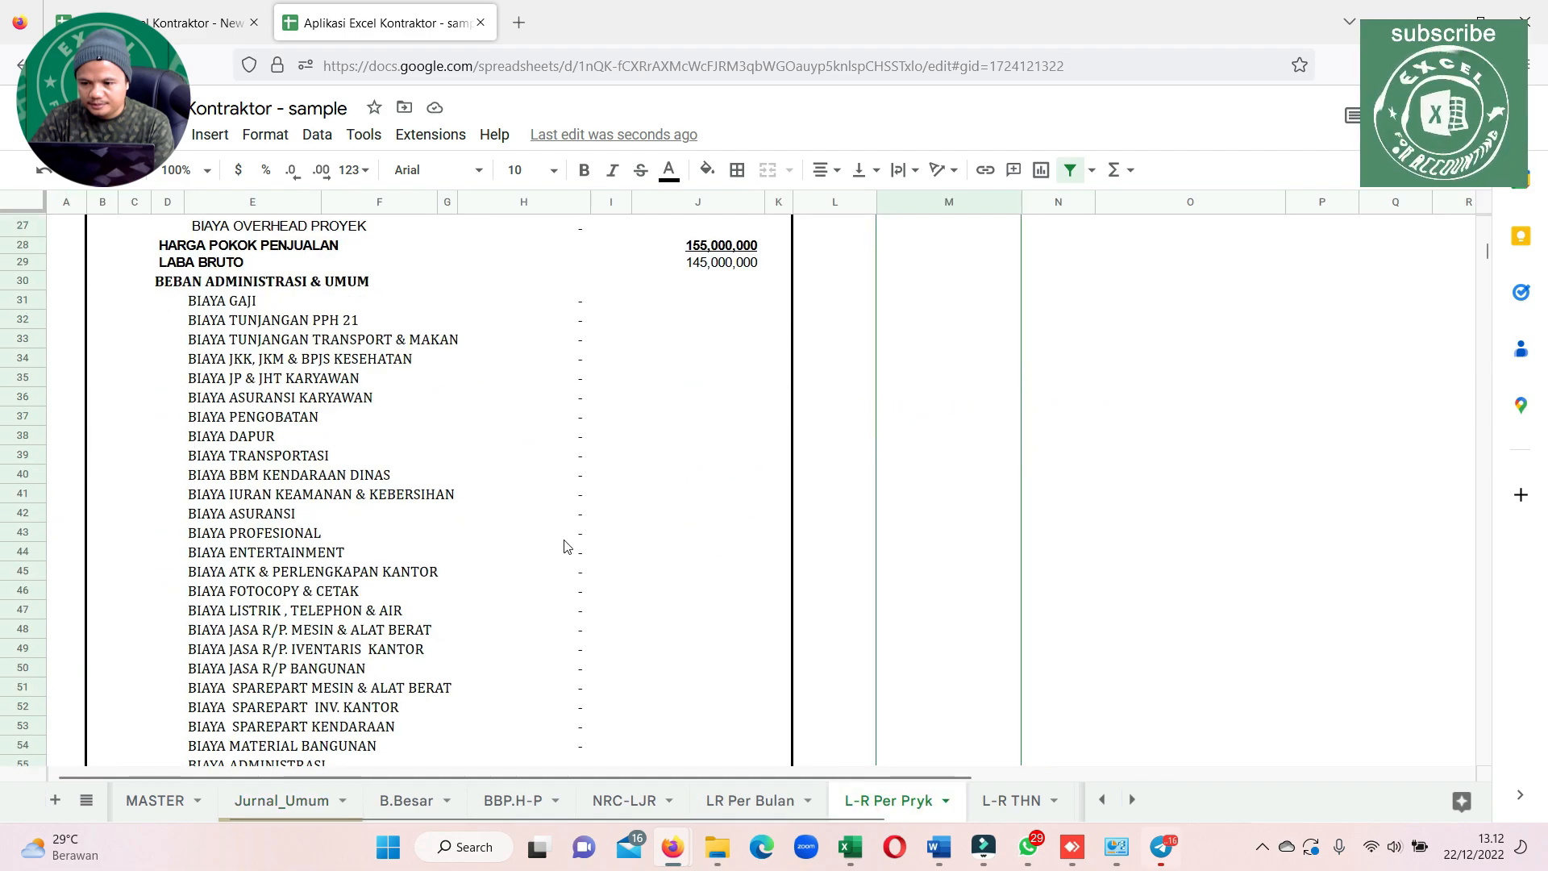
{"action": "scroll", "coordinate": [570, 542], "scroll_direction": "up", "scroll_amount": 15}
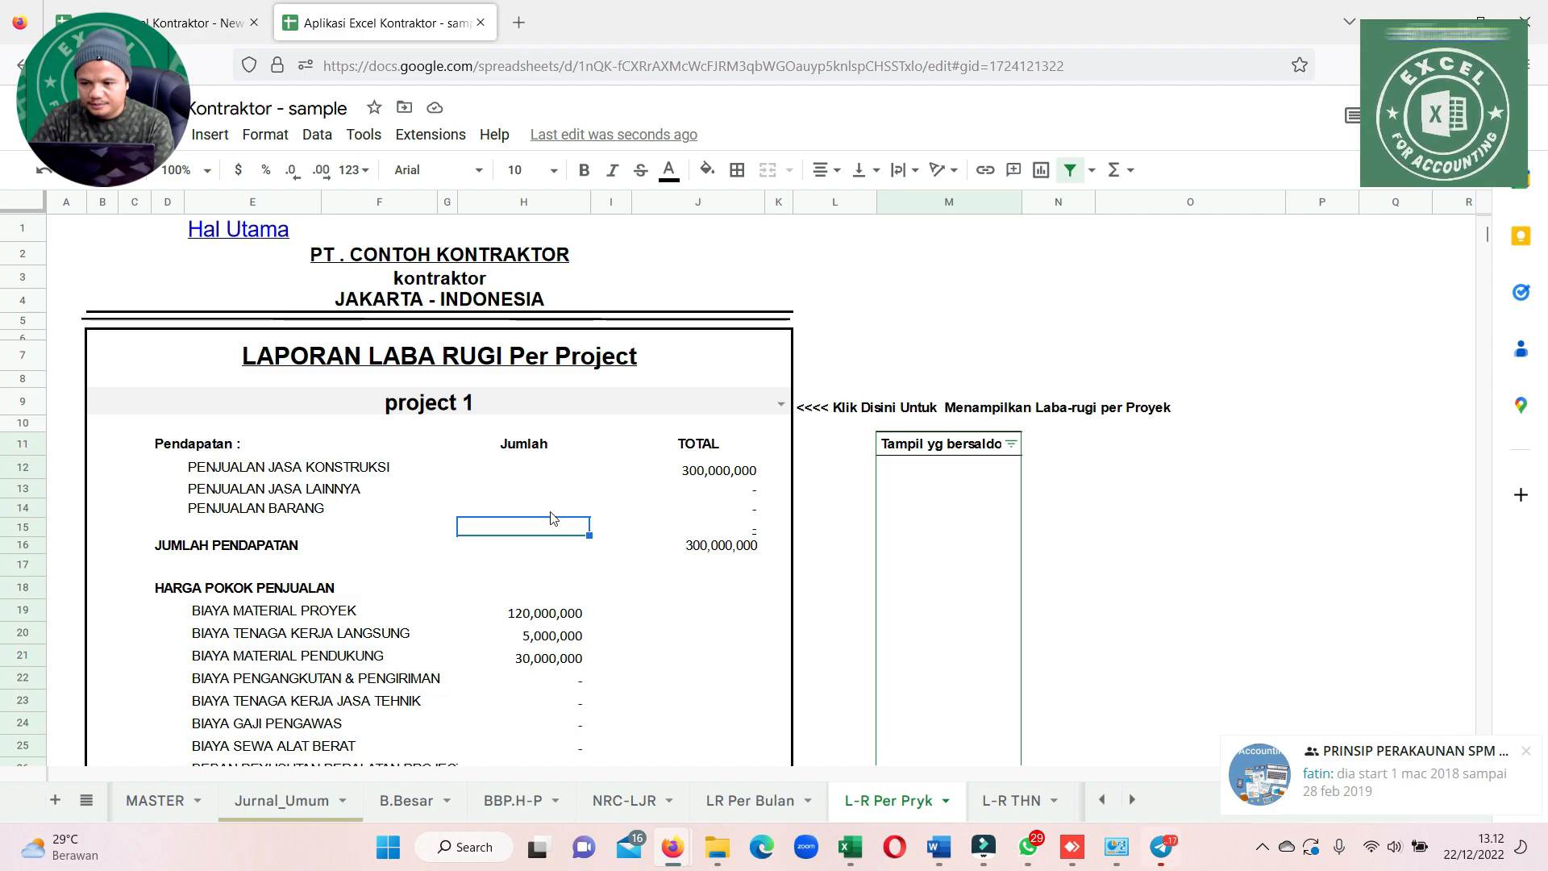
{"action": "left_click", "coordinate": [306, 469]}
{"action": "left_click", "coordinate": [716, 478]}
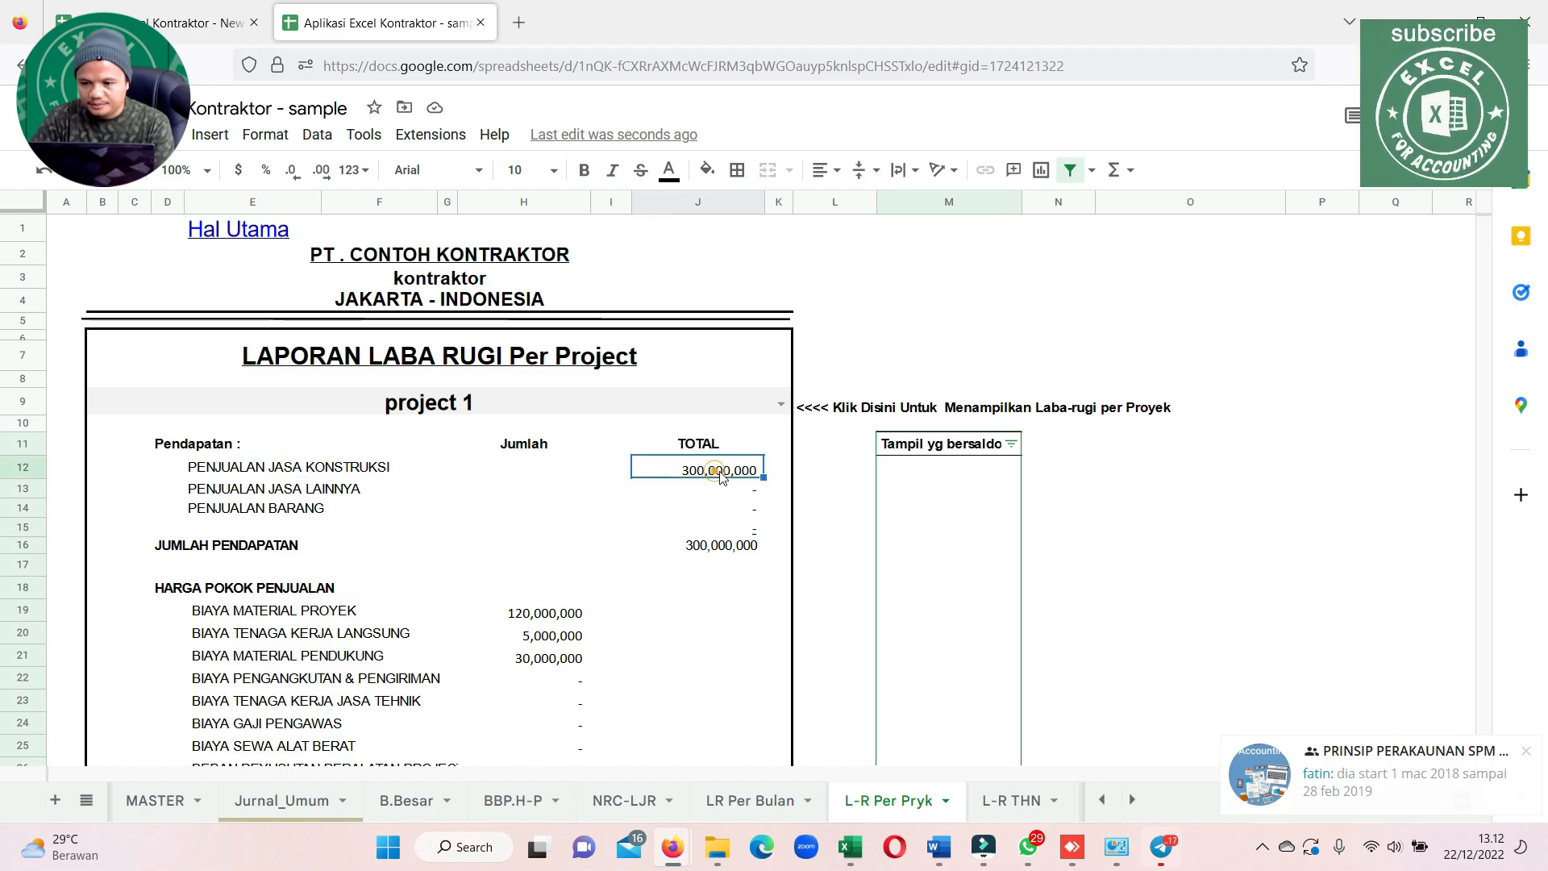
{"action": "scroll", "coordinate": [599, 639], "scroll_direction": "down", "scroll_amount": 5}
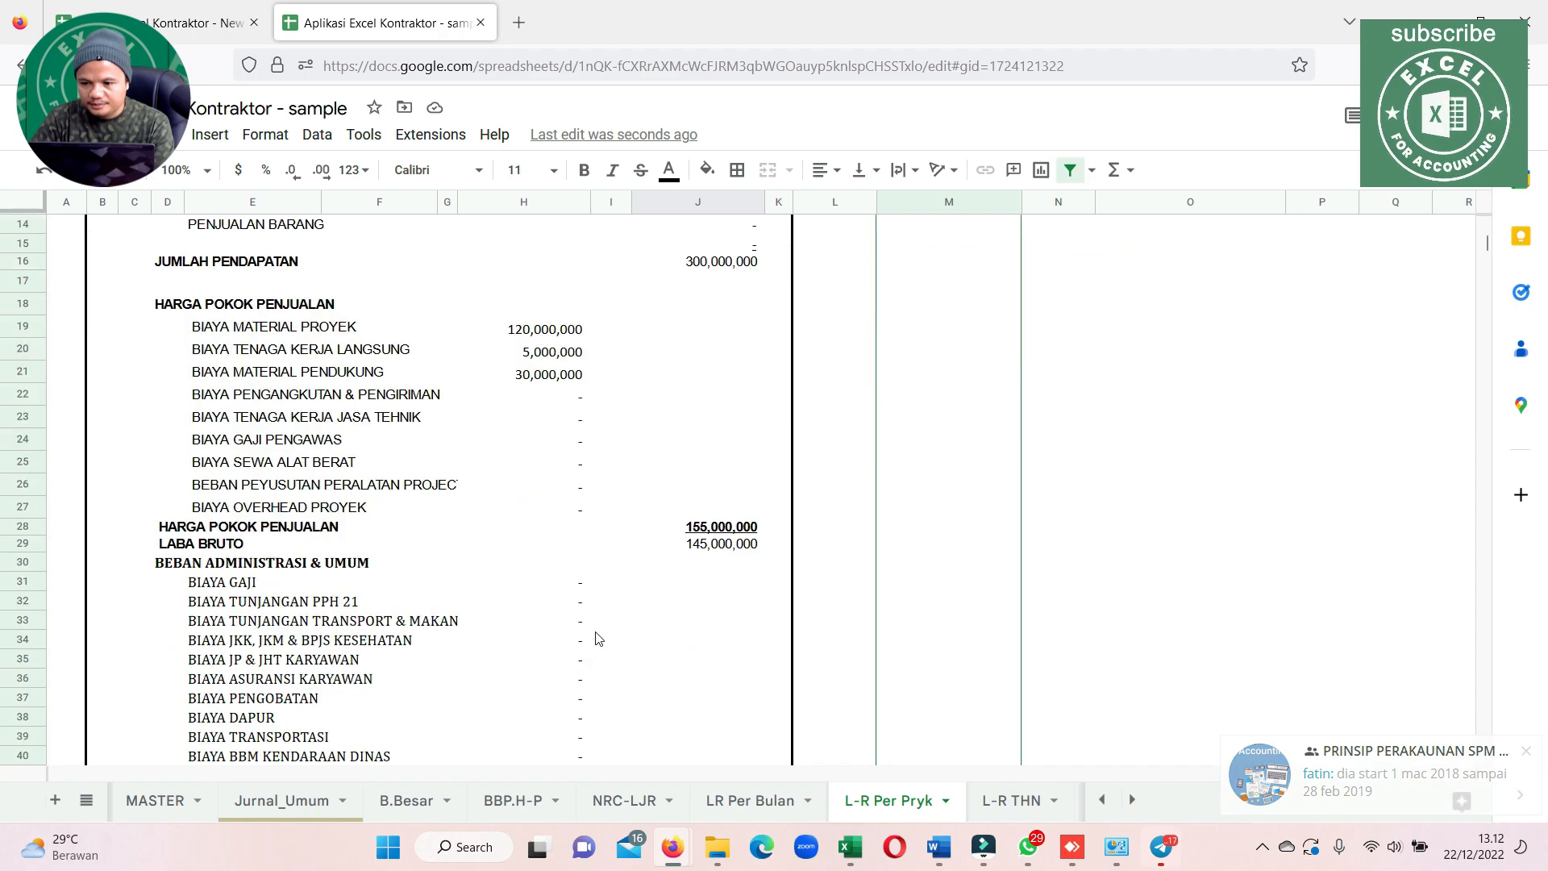
{"action": "left_click", "coordinate": [722, 528]}
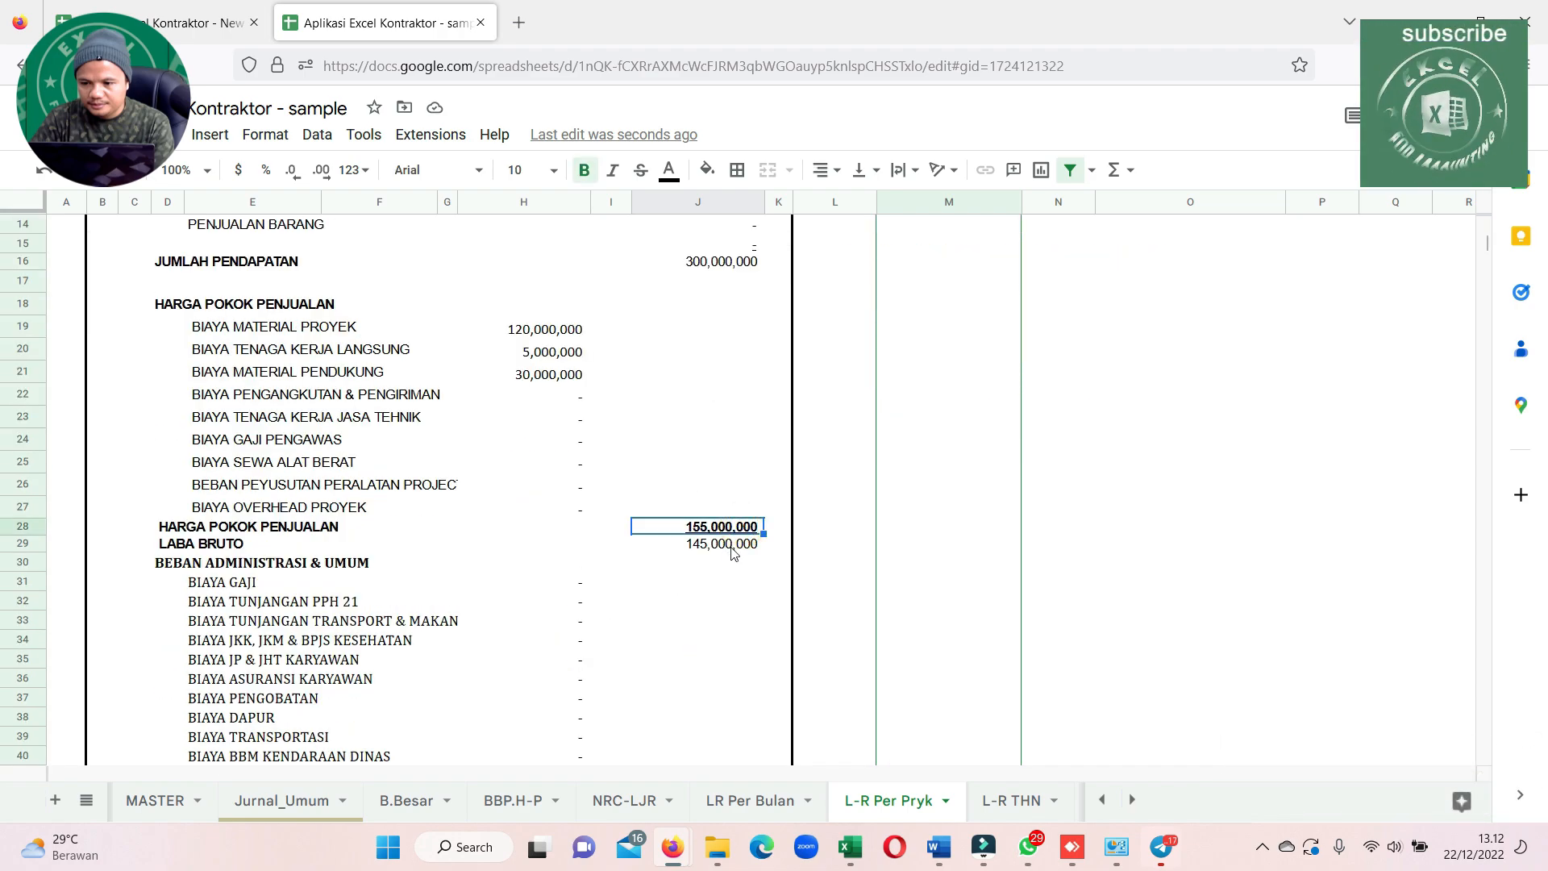
{"action": "left_click", "coordinate": [733, 548]}
{"action": "scroll", "coordinate": [733, 551], "scroll_direction": "up", "scroll_amount": 5}
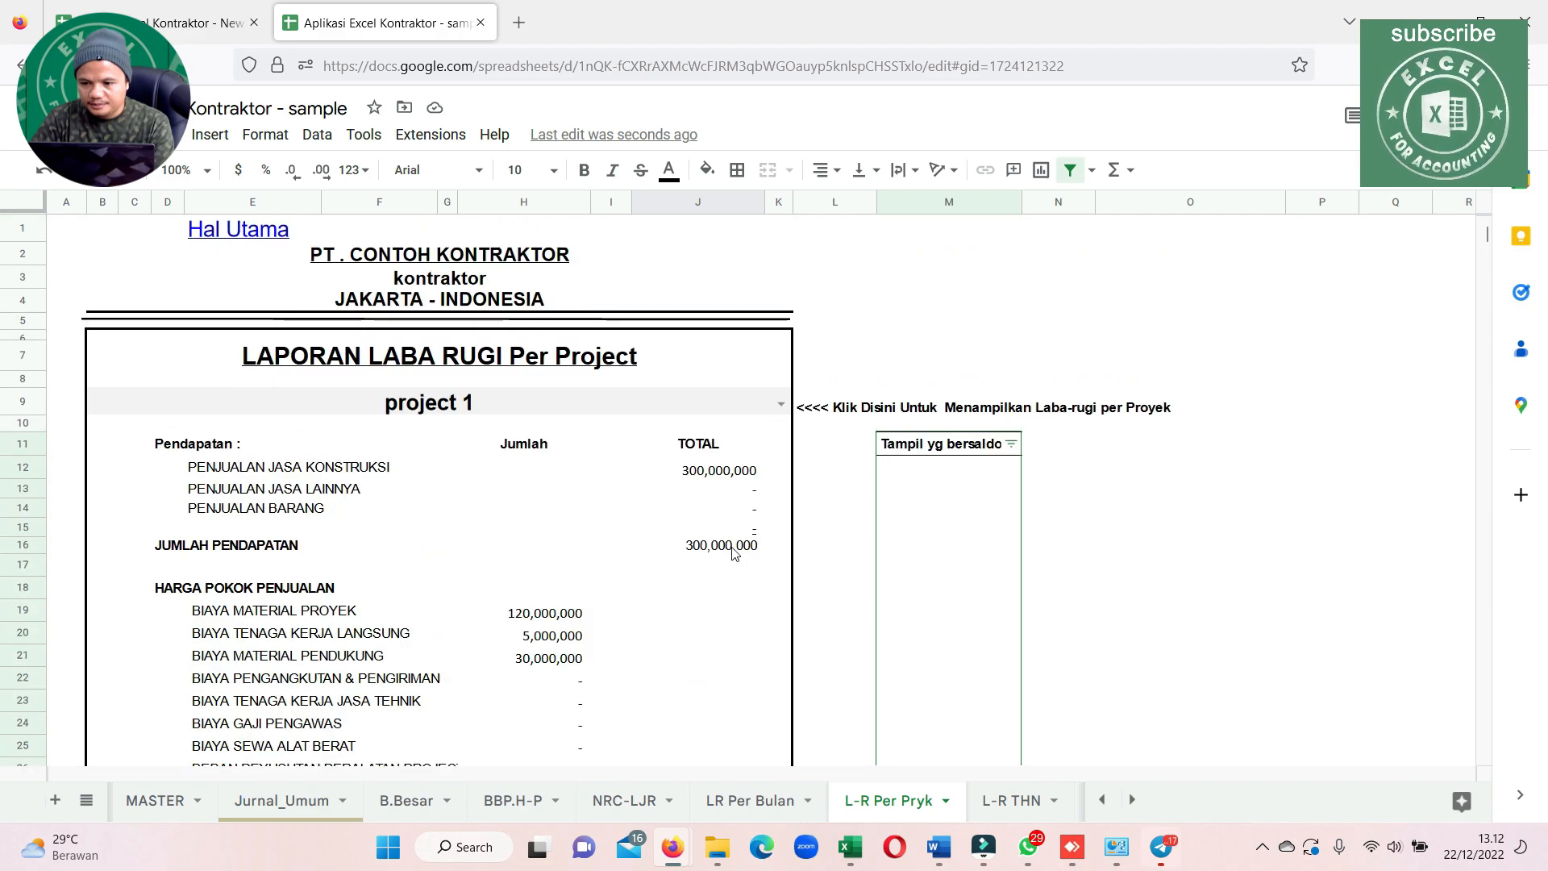
Display the per-project profit and loss report for Proyek semenisasi RT 8, followed by Proyek Semenisasi RT 7
{"action": "left_click", "coordinate": [782, 394]}
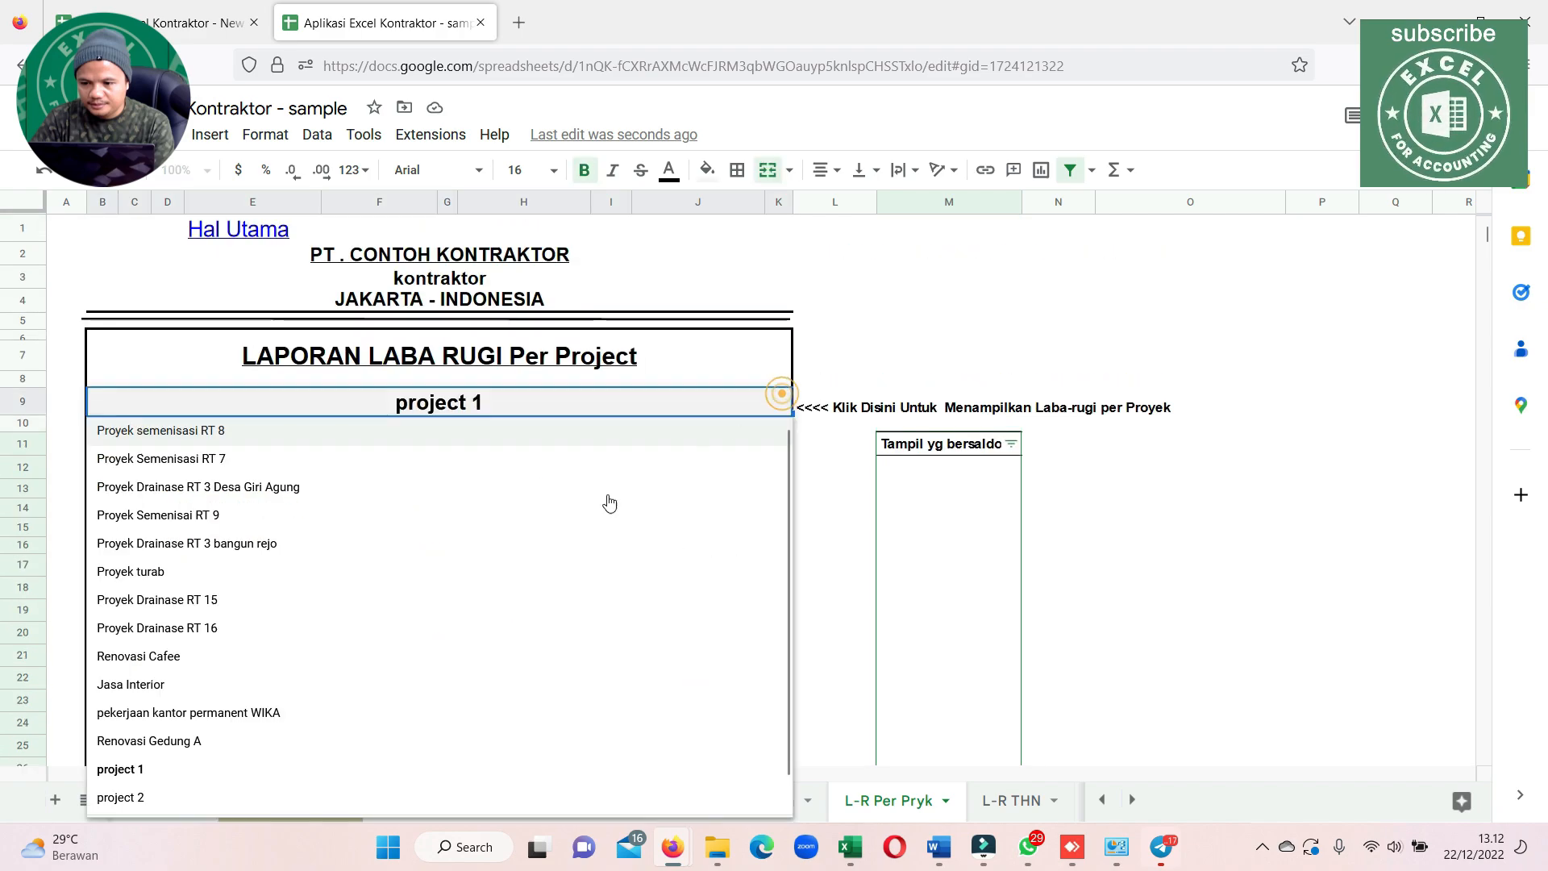
{"action": "left_click", "coordinate": [222, 432]}
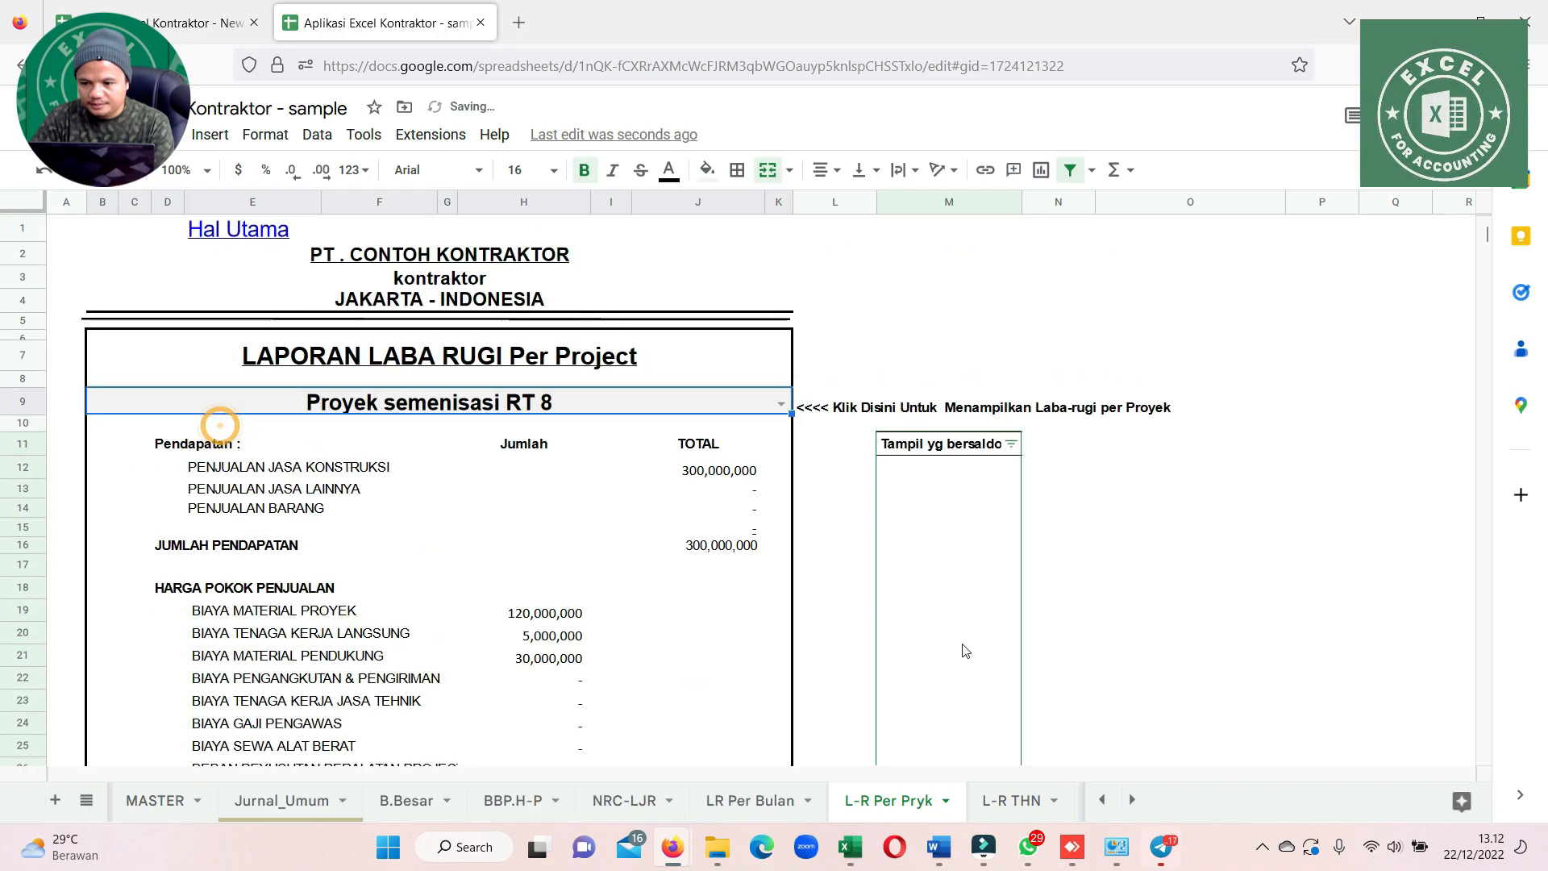
{"action": "left_click", "coordinate": [781, 405]}
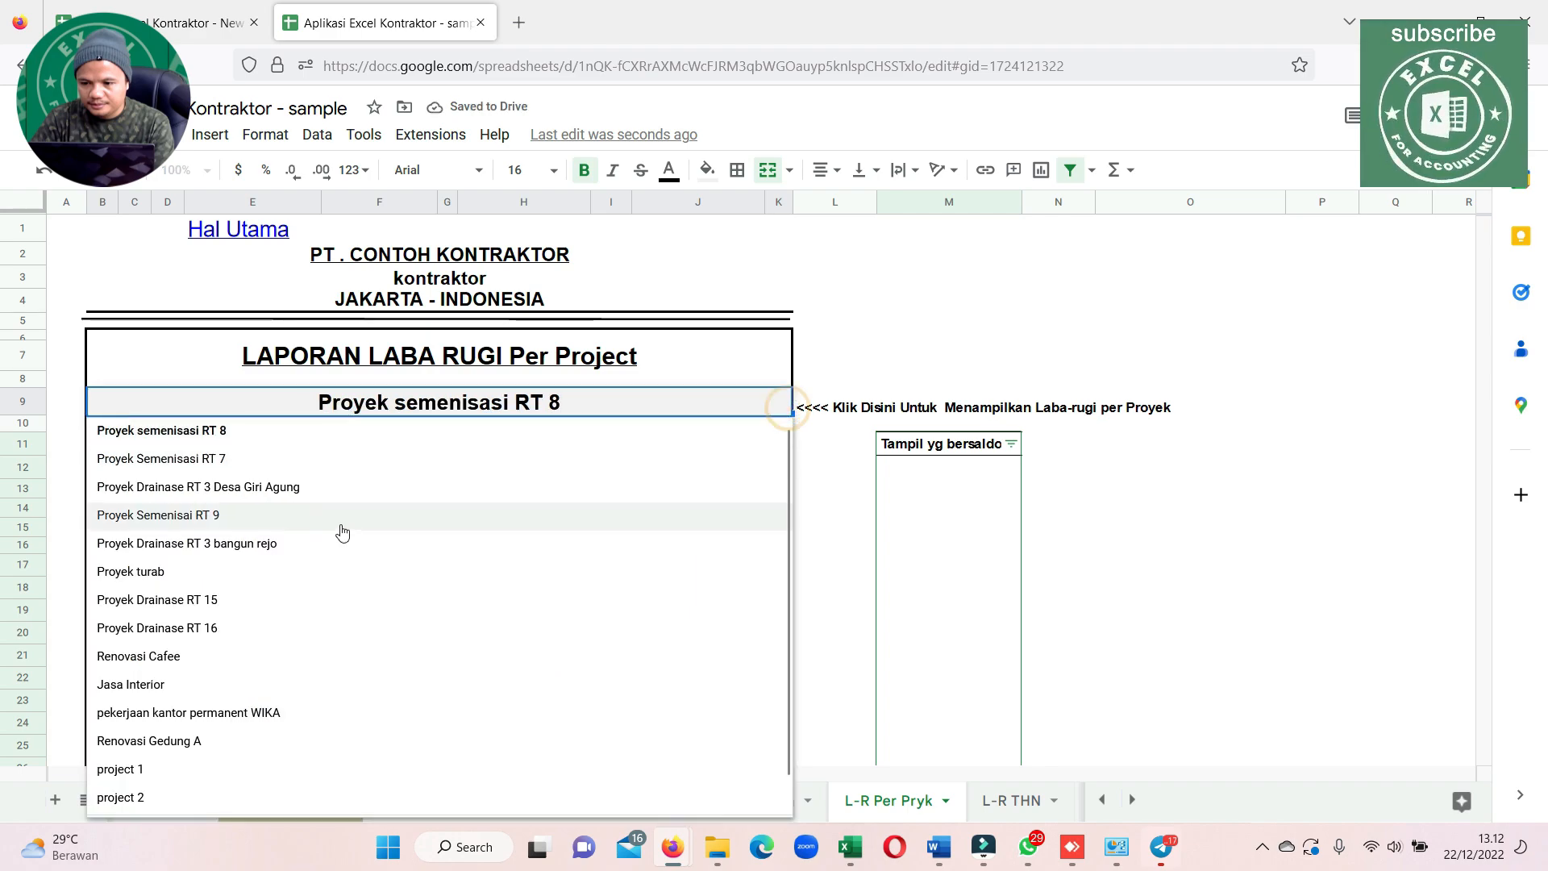
{"action": "left_click", "coordinate": [165, 458]}
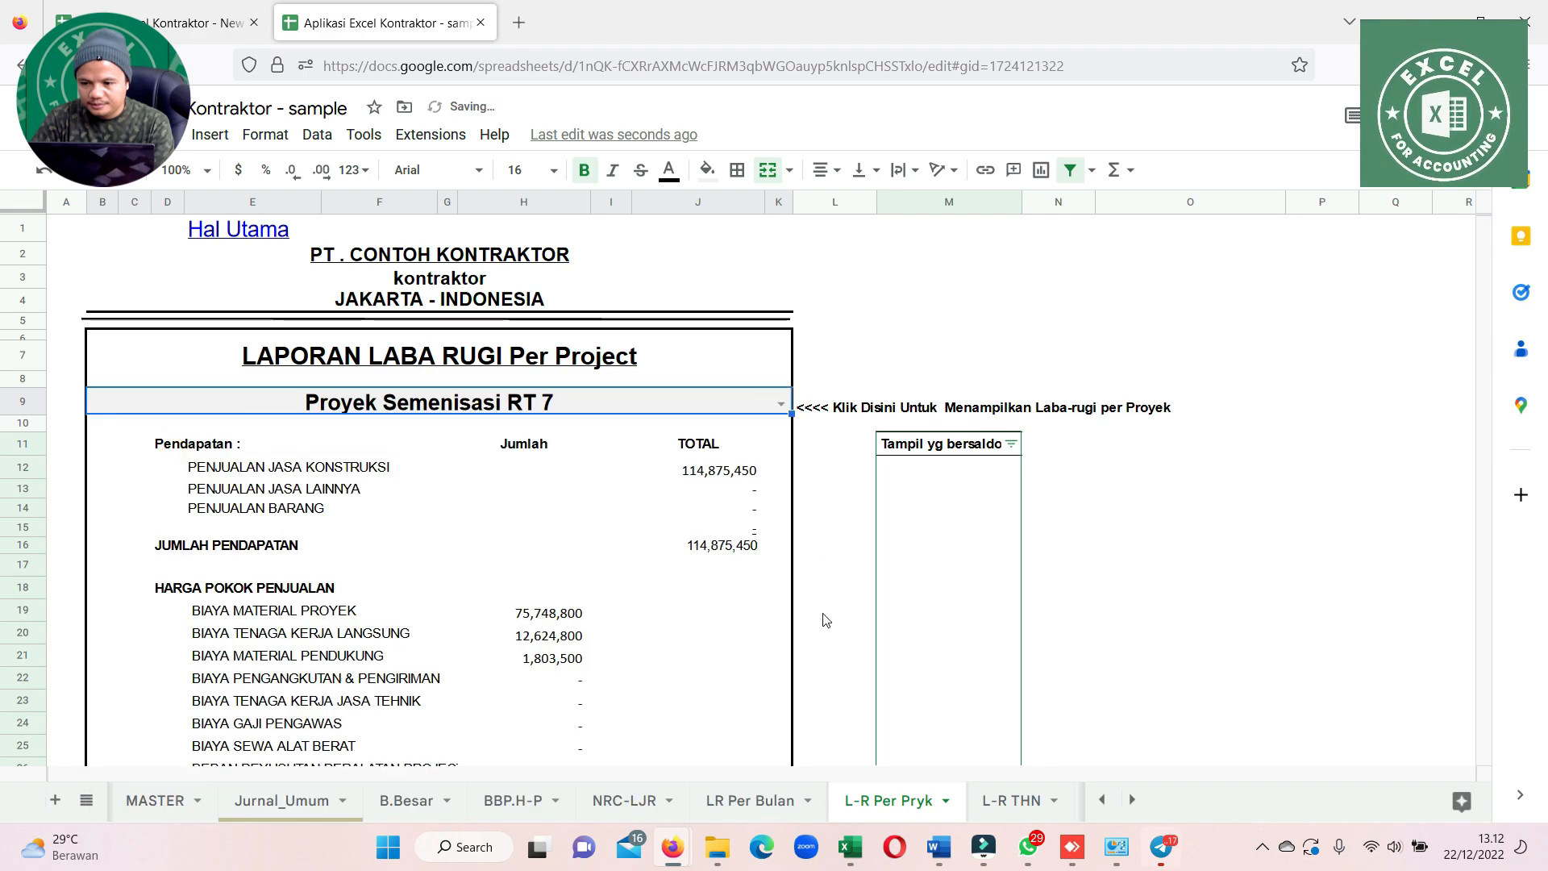
Examine the account names available for the first Jurnal_Umum line in row 7, from current assets through other income and expenses
{"action": "left_click", "coordinate": [271, 803]}
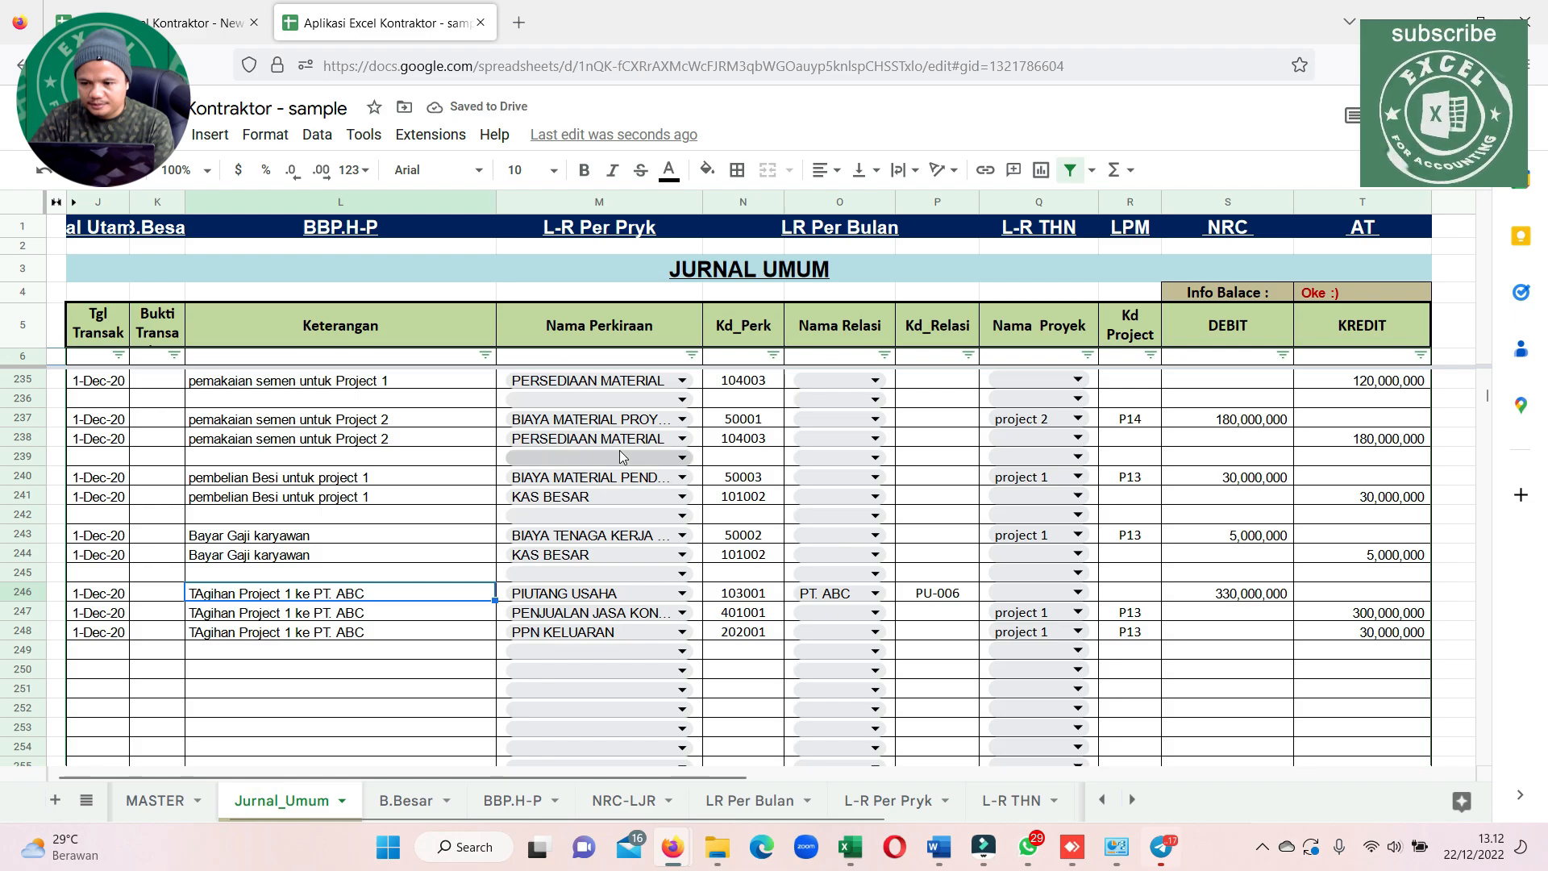
{"action": "scroll", "coordinate": [688, 458], "scroll_direction": "up", "scroll_amount": 20}
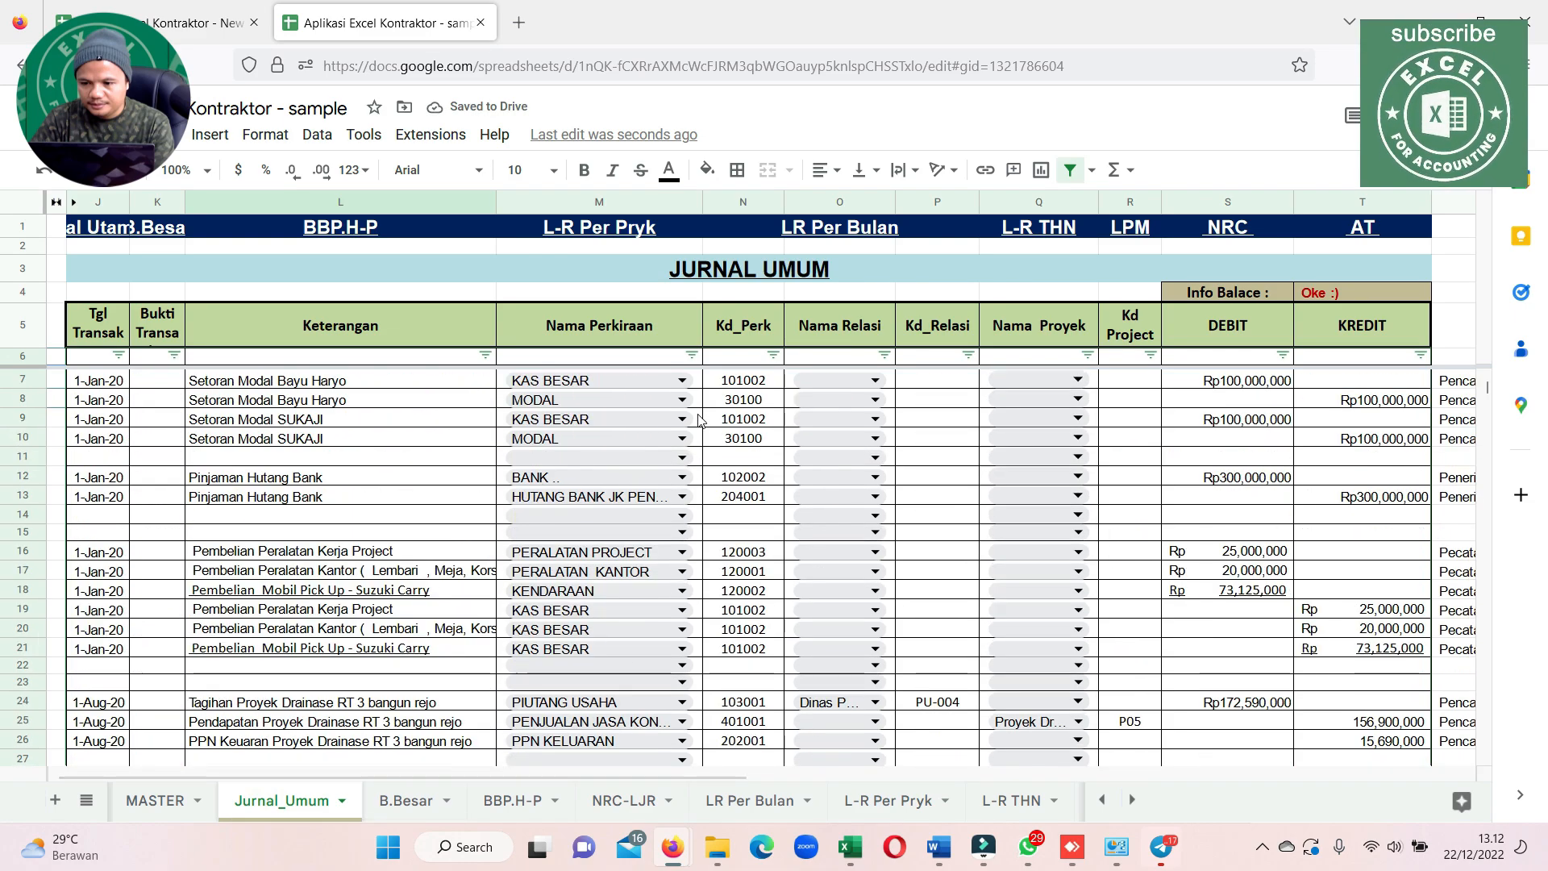
{"action": "left_click", "coordinate": [685, 382]}
{"action": "scroll", "coordinate": [646, 484], "scroll_direction": "down", "scroll_amount": 10}
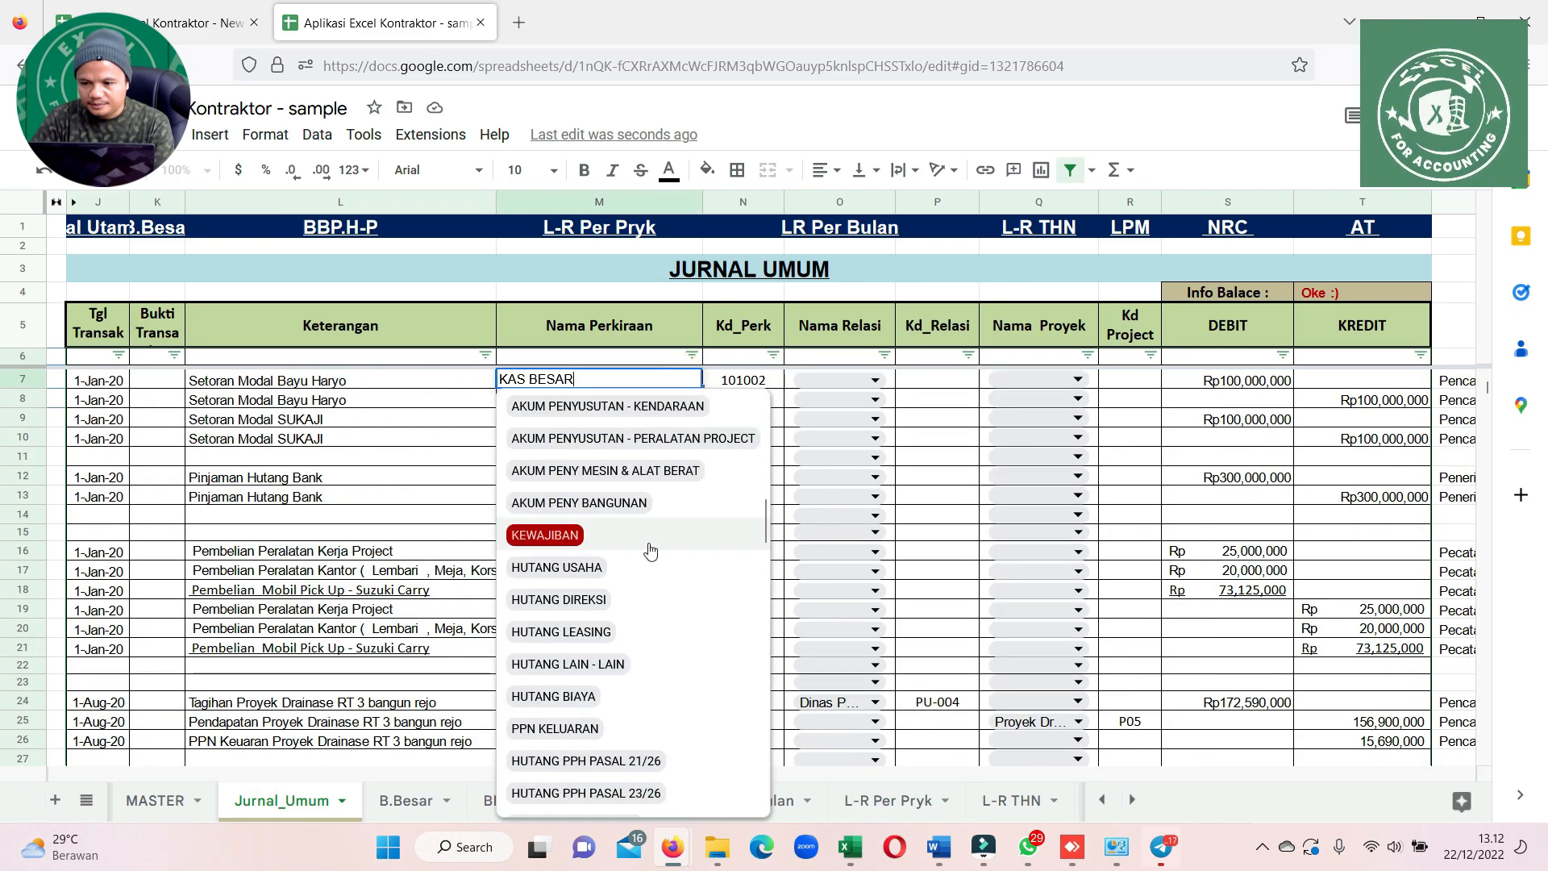
{"action": "scroll", "coordinate": [651, 551], "scroll_direction": "down", "scroll_amount": 10}
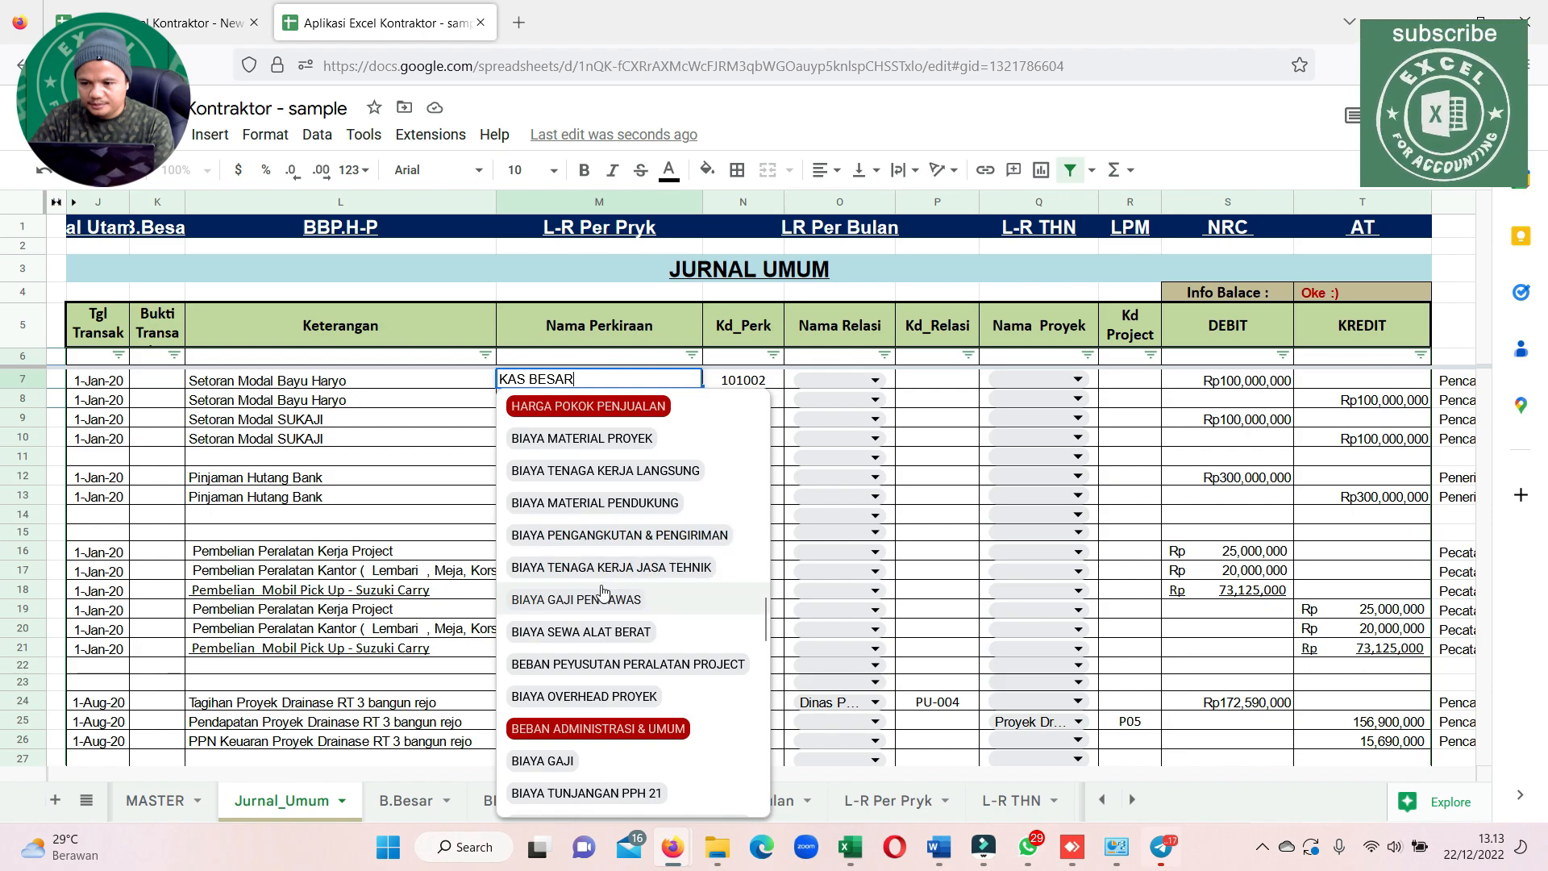
{"action": "scroll", "coordinate": [609, 594], "scroll_direction": "down", "scroll_amount": 5}
{"action": "scroll", "coordinate": [588, 595], "scroll_direction": "down", "scroll_amount": 10}
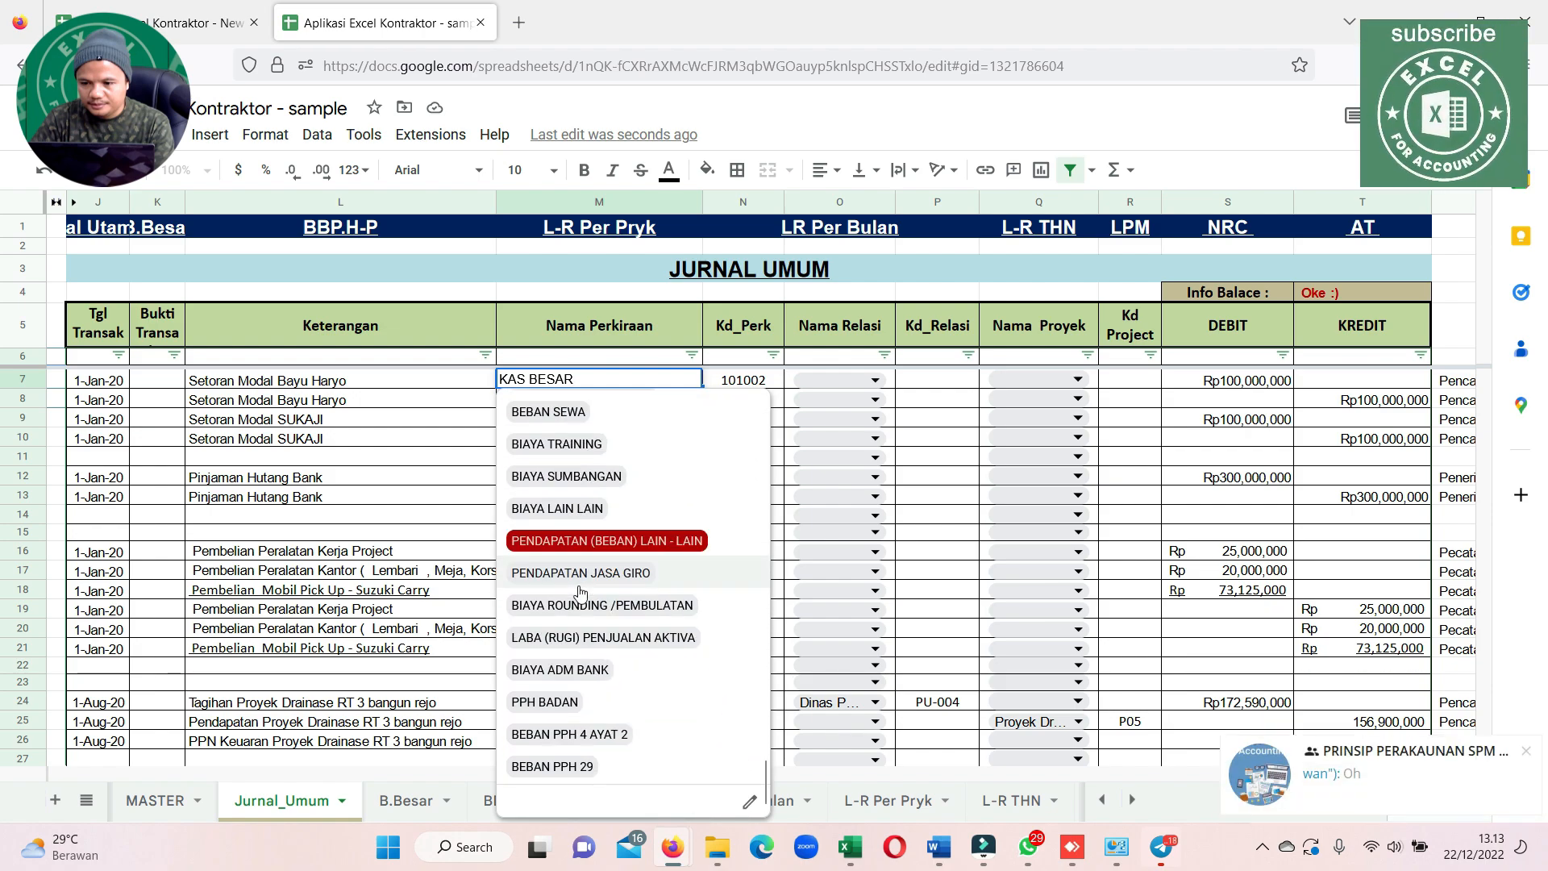
{"action": "scroll", "coordinate": [580, 592], "scroll_direction": "up", "scroll_amount": 20}
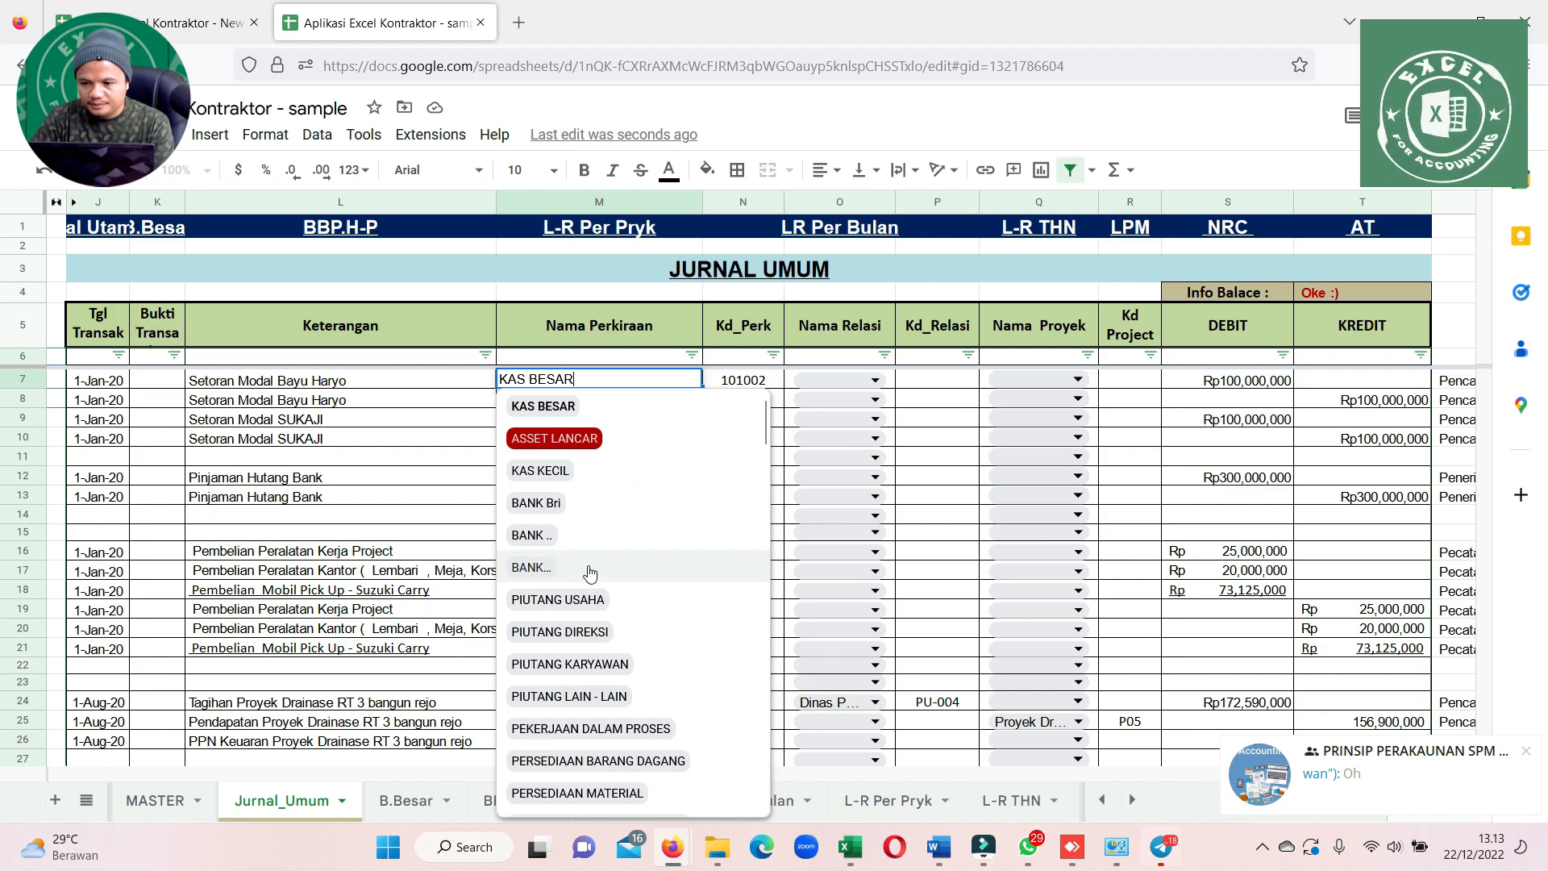
Examine the Nama Relasi and Nama Proyek choices available for journal row 7, leaving both cells blank
{"action": "left_click", "coordinate": [877, 380]}
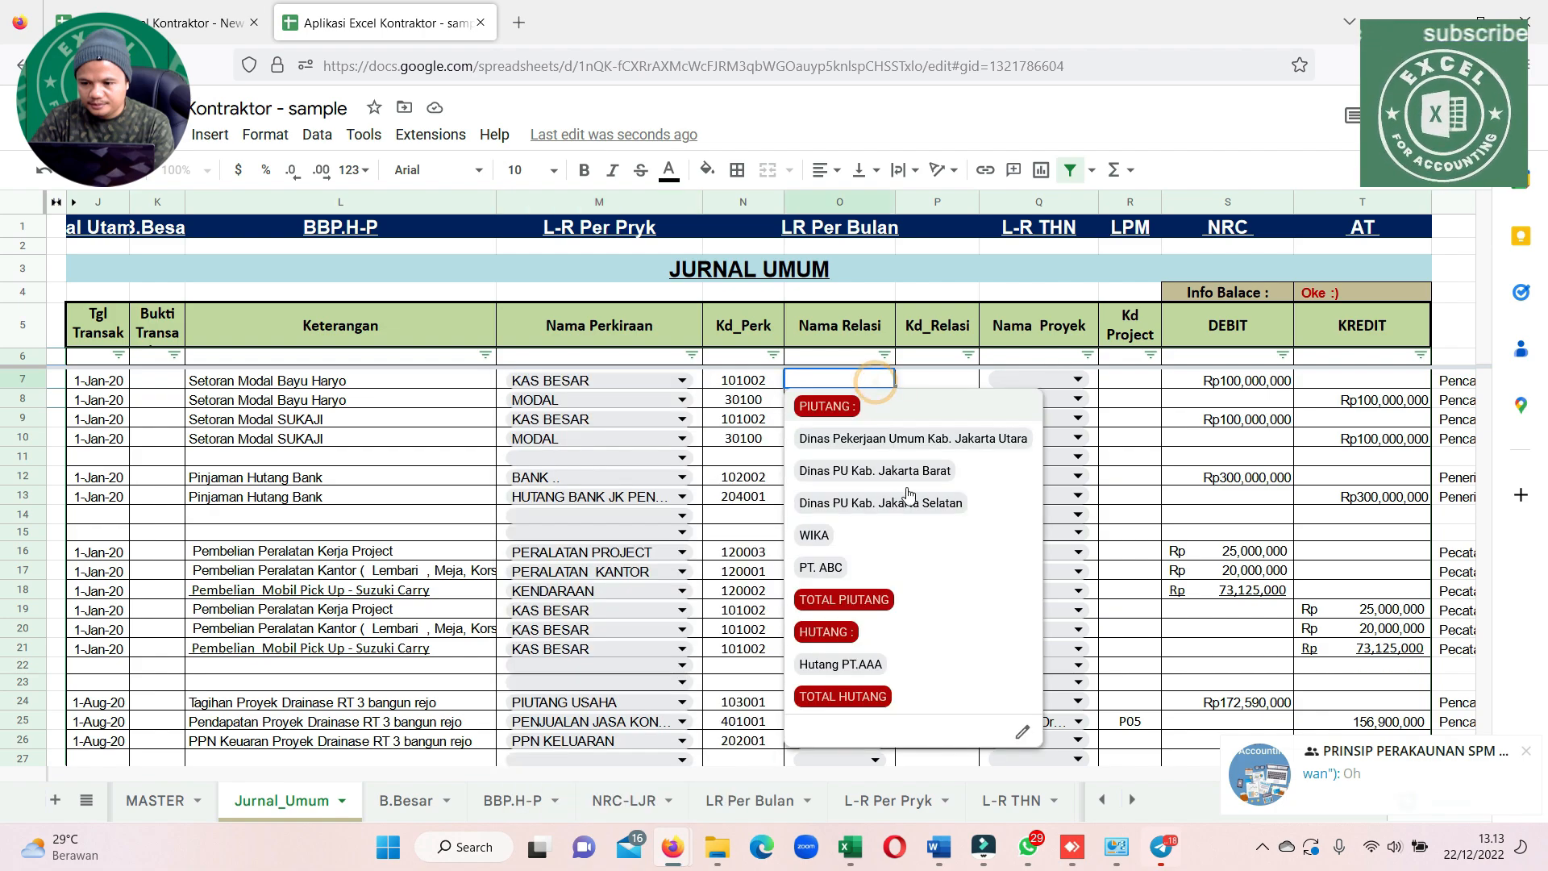
{"action": "left_click", "coordinate": [1077, 379]}
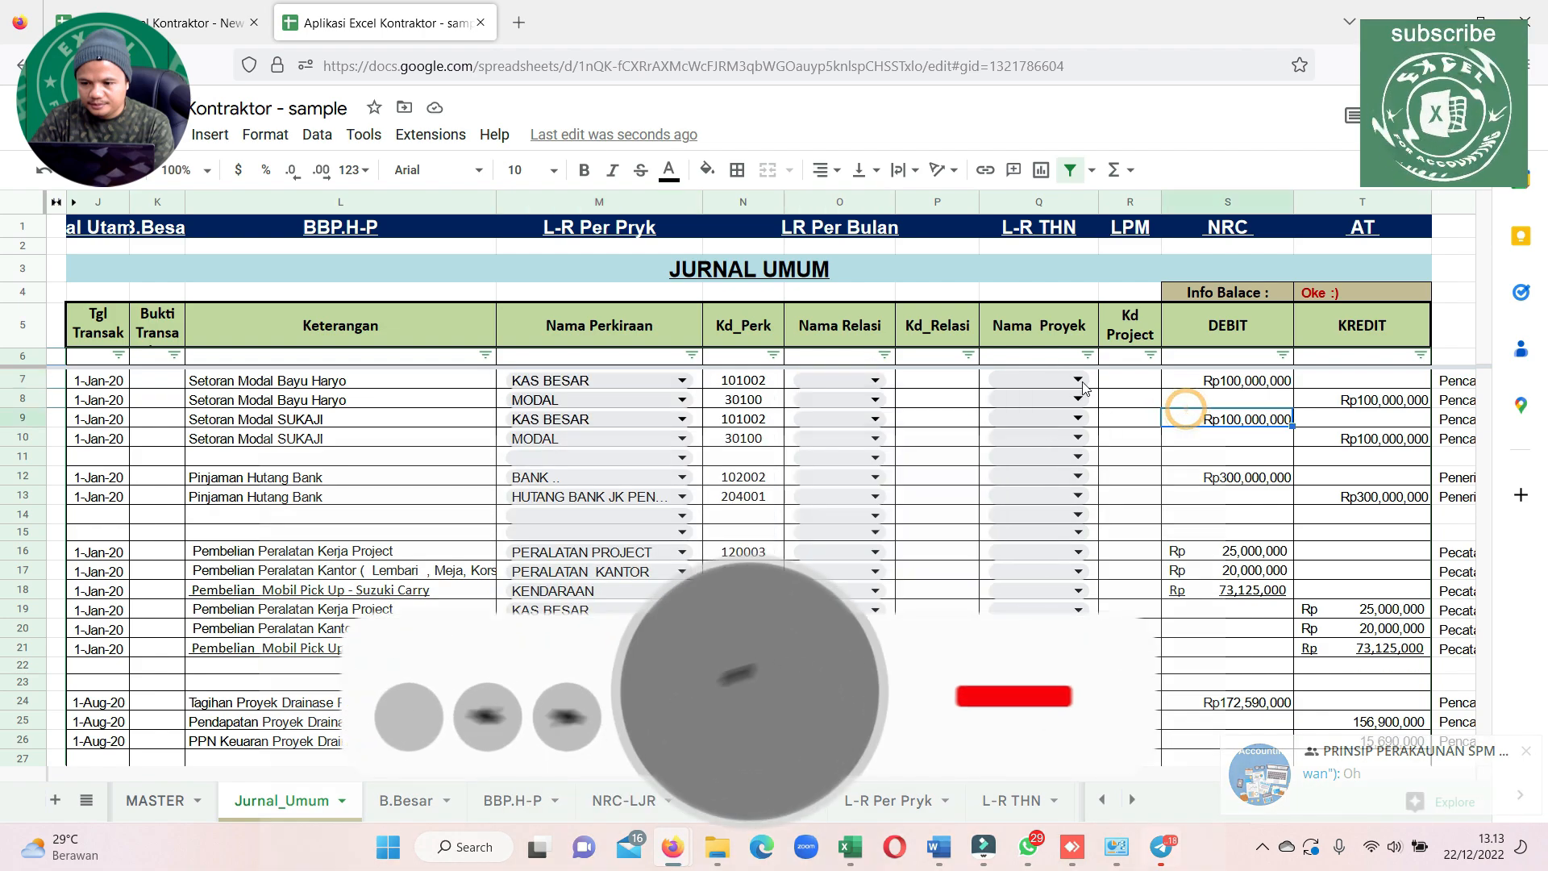
{"action": "left_click", "coordinate": [1078, 379]}
{"action": "scroll", "coordinate": [1116, 551], "scroll_direction": "down", "scroll_amount": 3}
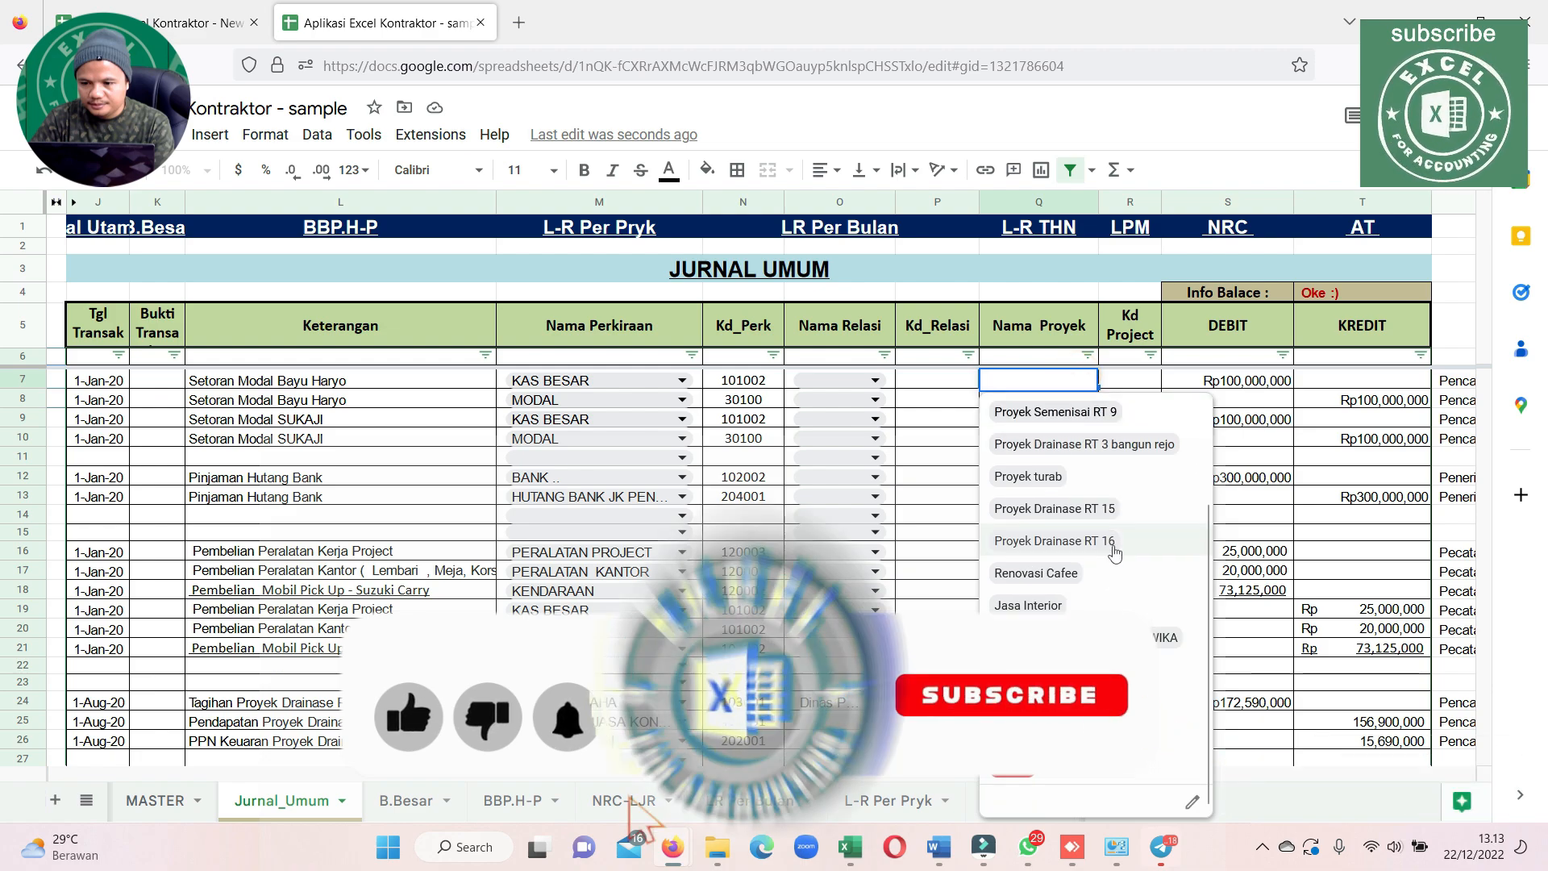
{"action": "scroll", "coordinate": [1115, 550], "scroll_direction": "up", "scroll_amount": 3}
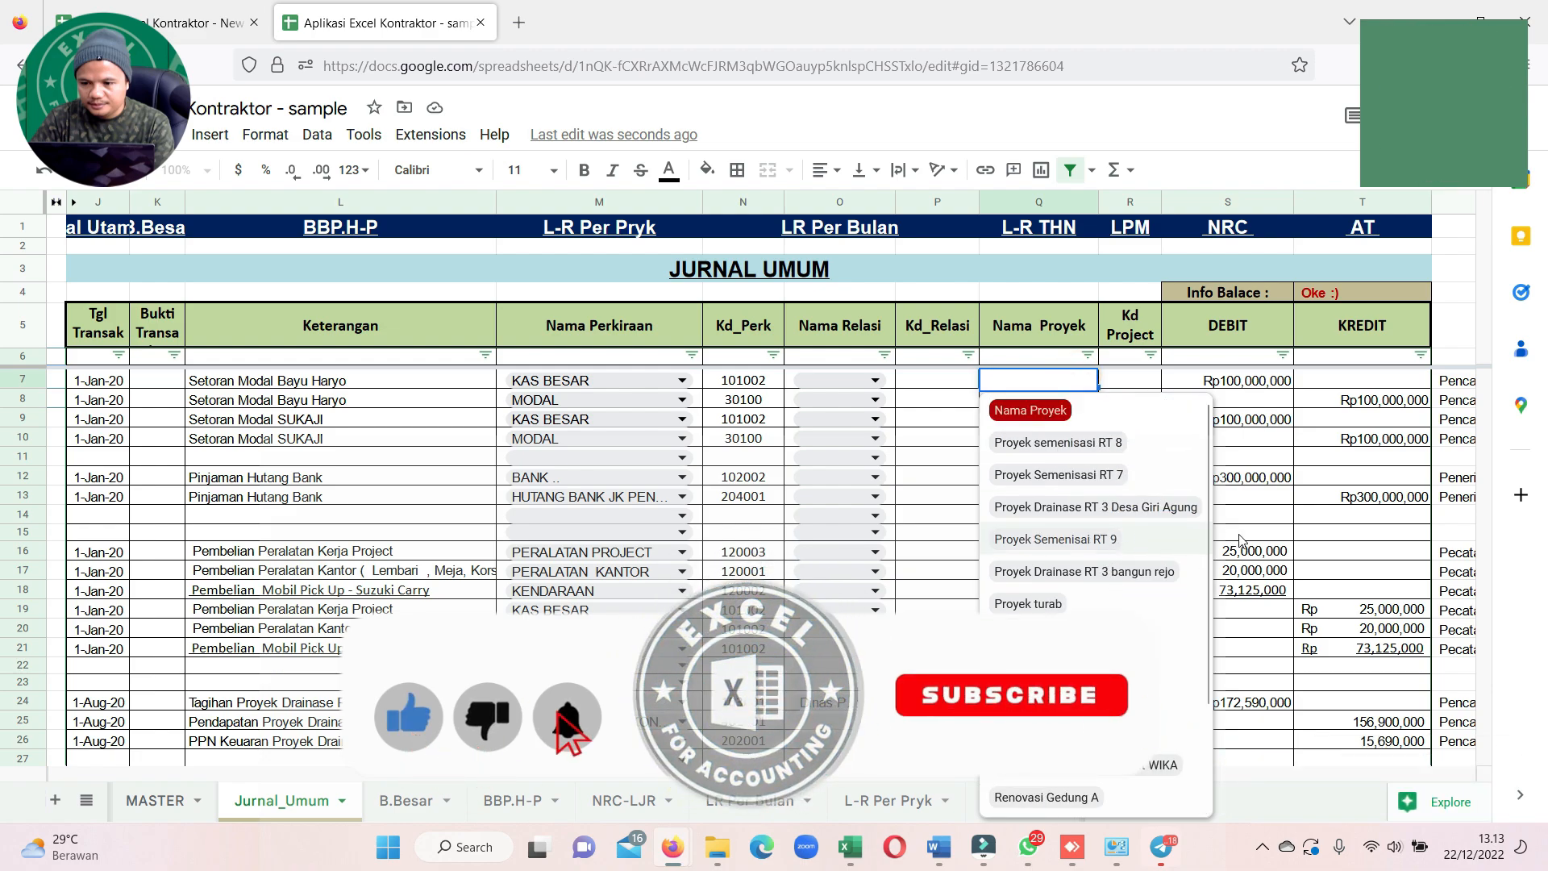
{"action": "left_click", "coordinate": [1258, 457]}
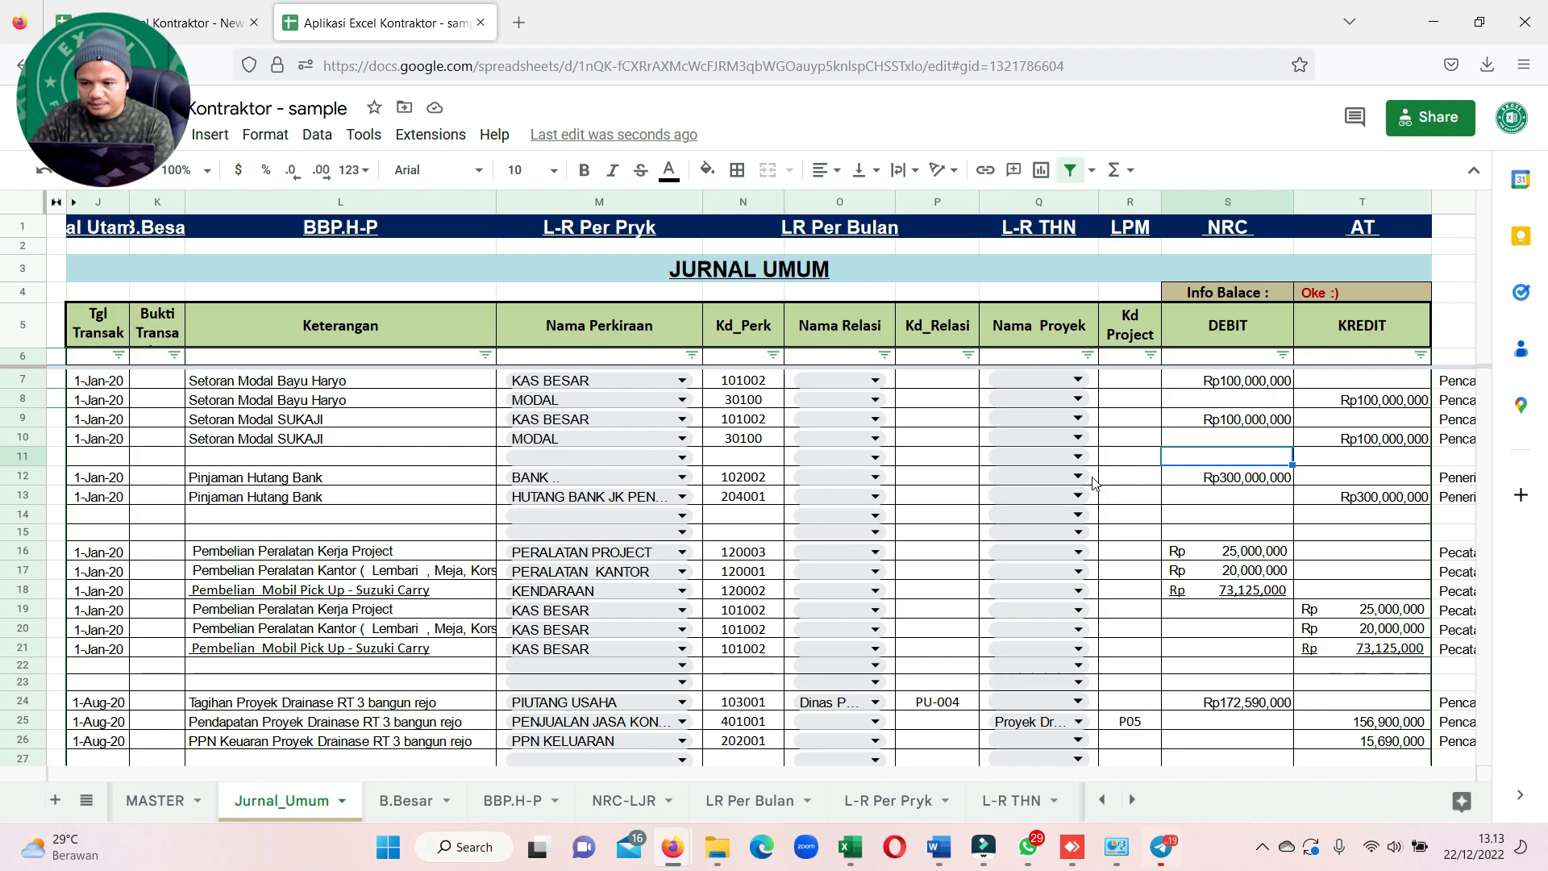
{"action": "left_click", "coordinate": [1262, 846]}
{"action": "right_click", "coordinate": [1221, 756]}
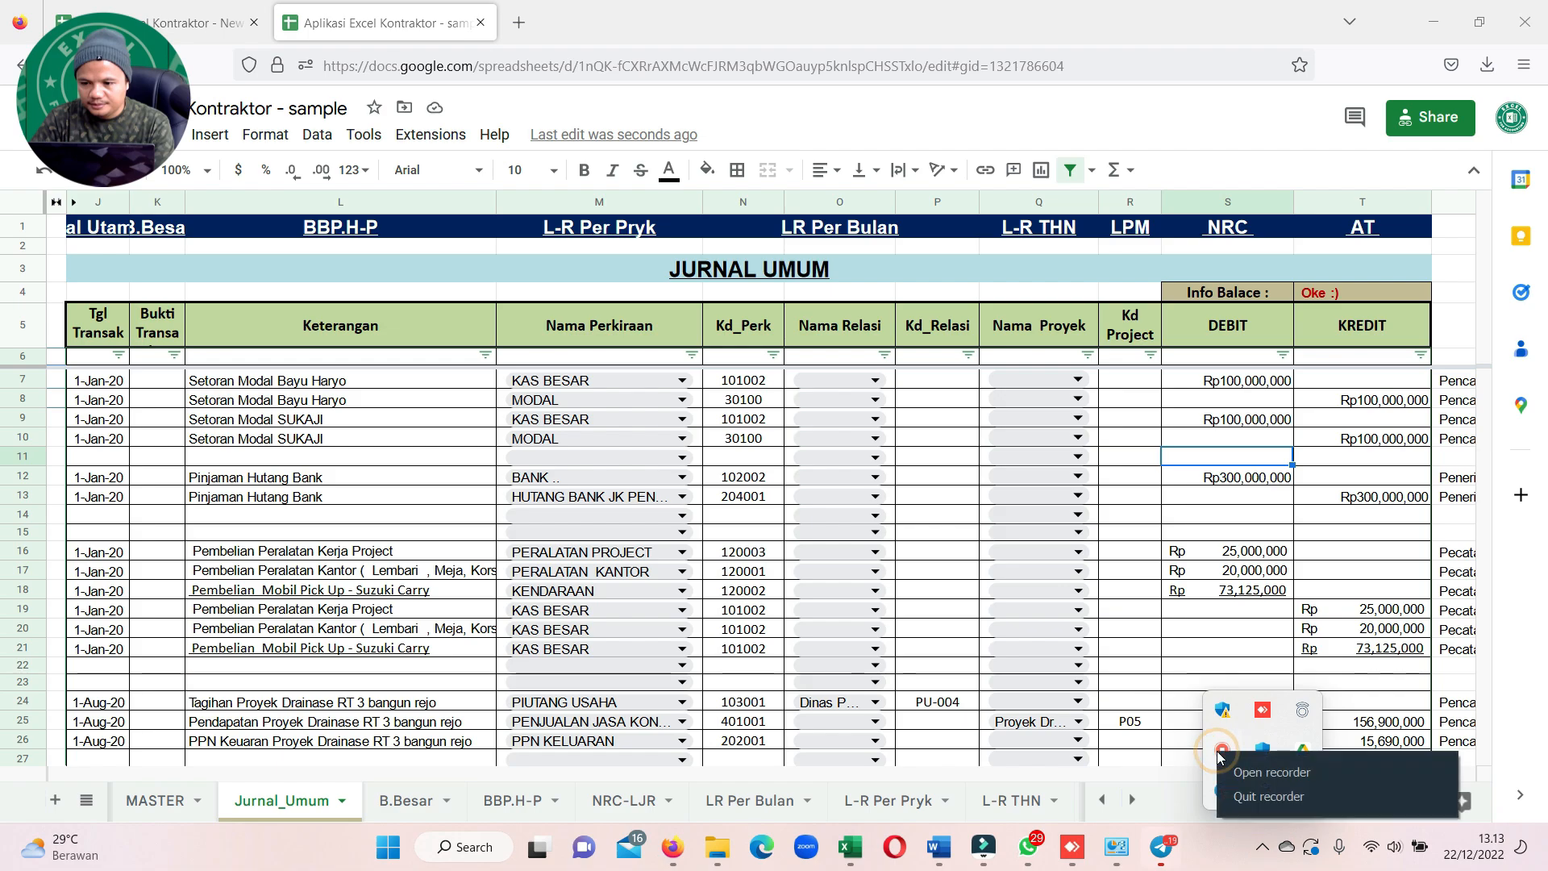